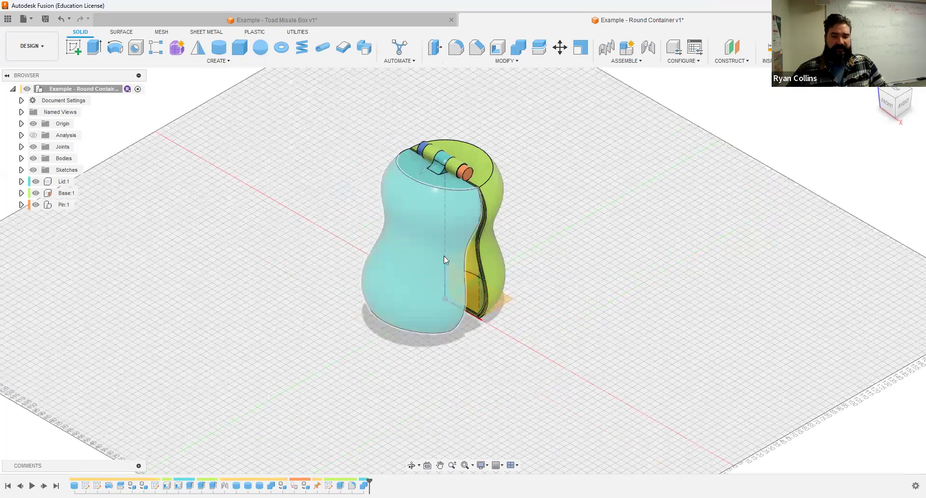
Step: Hide the round container's Lid and Base, examine the hinge pin up close, and show both parts again
{"action": "middle_click_drag", "start_coordinate": [601, 347], "coordinate": [478, 58], "text": "shift"}
{"action": "left_click_drag", "start_coordinate": [437, 176], "coordinate": [344, 204]}
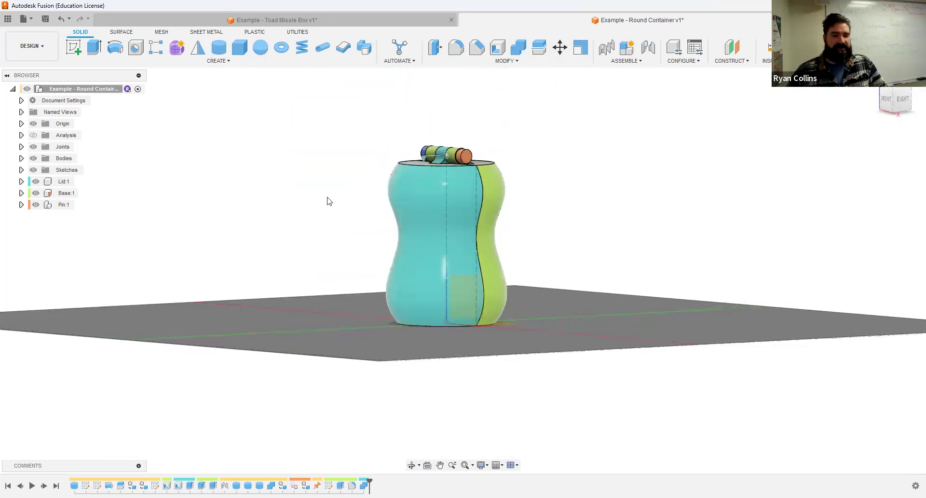
{"action": "middle_click_drag", "start_coordinate": [299, 208], "coordinate": [88, 202], "text": "shift"}
{"action": "left_click", "coordinate": [36, 193]}
{"action": "left_click", "coordinate": [36, 181]}
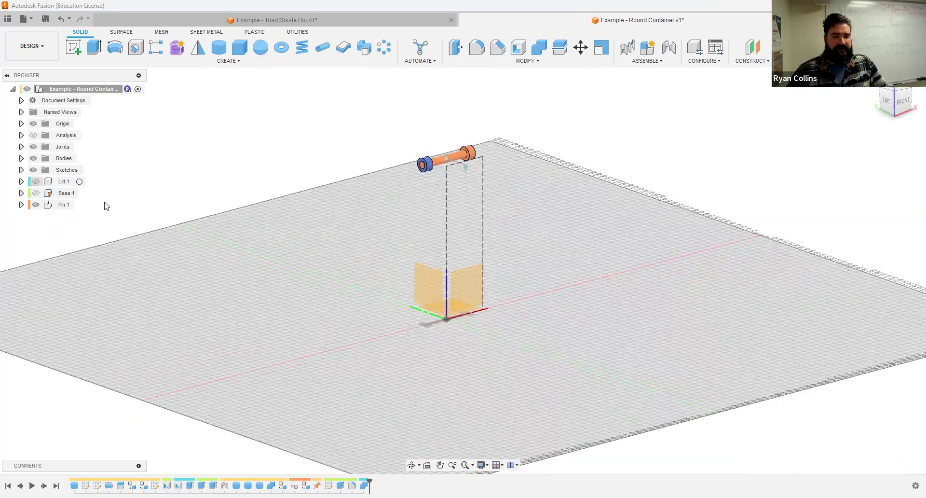
{"action": "scroll", "coordinate": [468, 186], "scroll_direction": "up", "scroll_amount": 5}
{"action": "middle_click_drag", "start_coordinate": [507, 189], "coordinate": [394, 274], "text": "shift"}
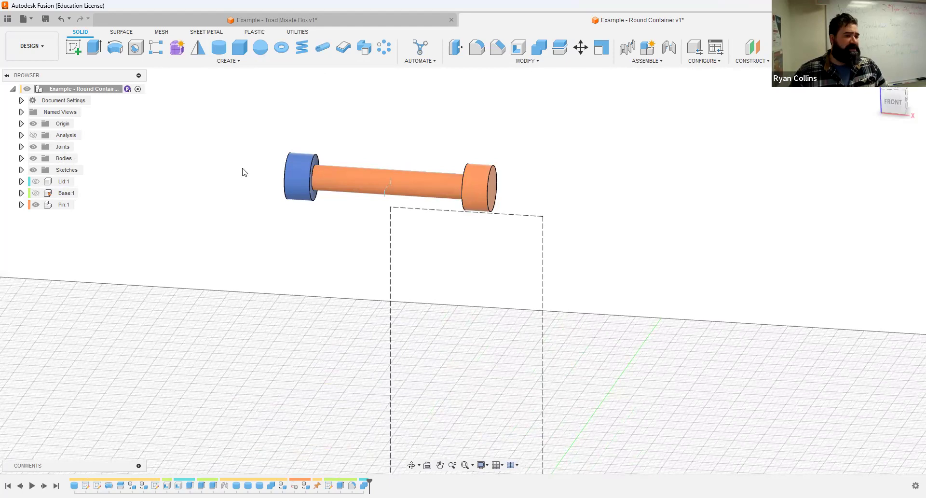
{"action": "left_click", "coordinate": [53, 193]}
{"action": "left_click", "coordinate": [35, 181]}
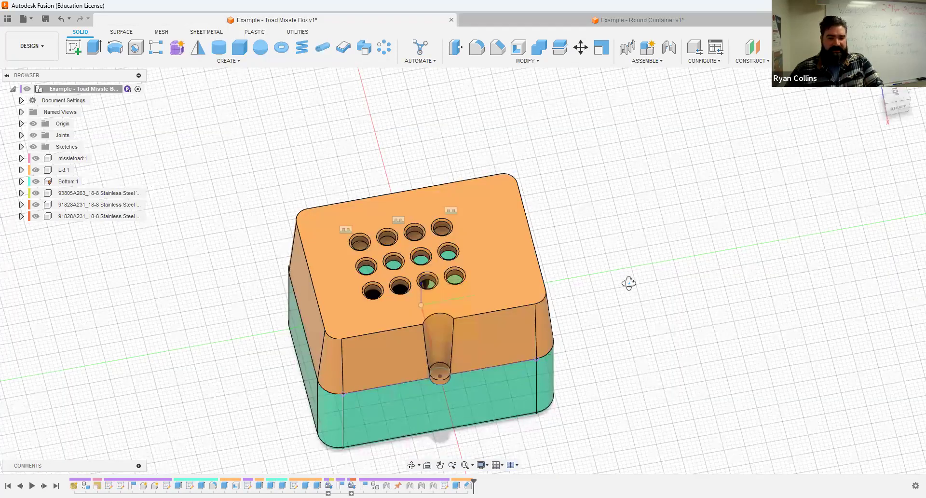
Step: Switch to the Toad Missle Box design and swing its lid open to examine the inside and the hinge
{"action": "middle_click_drag", "start_coordinate": [628, 283], "coordinate": [647, 274], "text": "shift"}
{"action": "middle_click_drag", "start_coordinate": [390, 335], "coordinate": [291, 246], "text": "shift"}
{"action": "middle_click_drag", "start_coordinate": [215, 275], "coordinate": [526, 368], "text": "shift"}
{"action": "middle_click_drag", "start_coordinate": [34, 182], "coordinate": [238, 322], "text": "shift"}
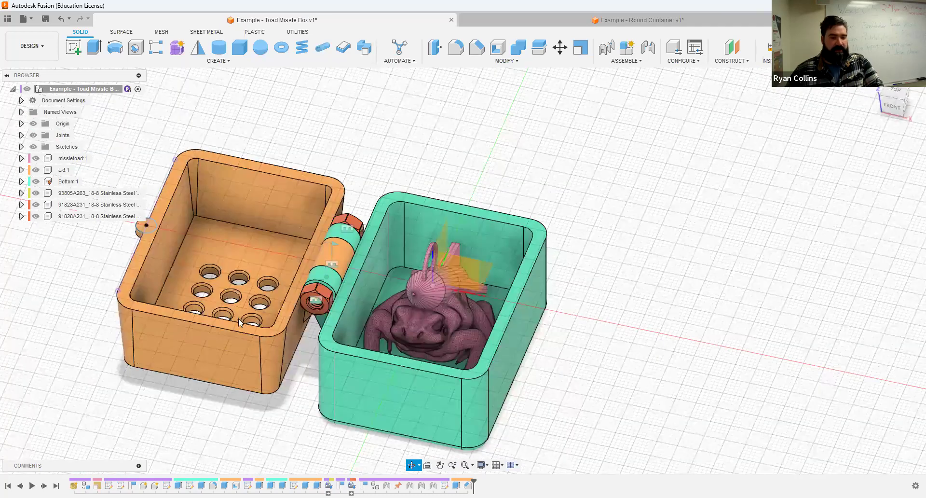
Step: Hide the box's Lid and Bottom components and examine the threaded hinge fastener with its two nuts
{"action": "middle_click_drag", "start_coordinate": [305, 294], "coordinate": [301, 289], "text": "shift"}
{"action": "scroll", "coordinate": [304, 290], "scroll_direction": "up", "scroll_amount": 4}
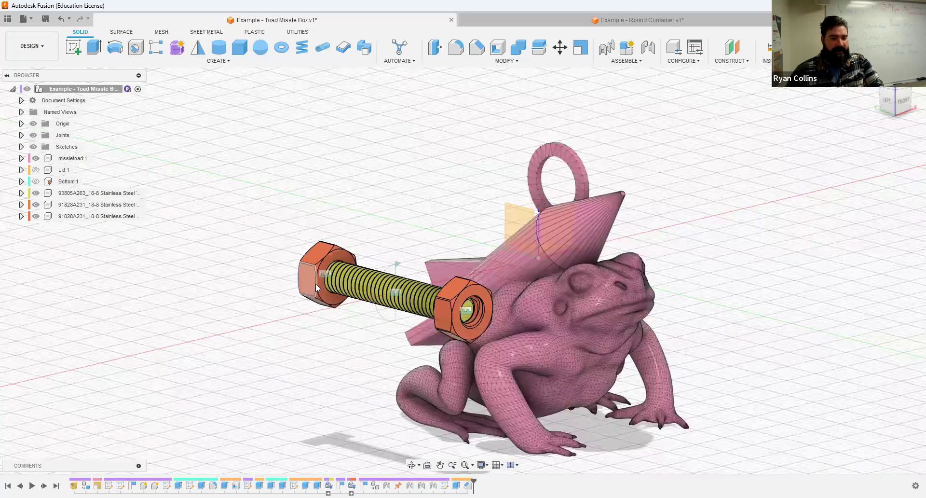
{"action": "scroll", "coordinate": [316, 283], "scroll_direction": "up", "scroll_amount": 3}
{"action": "left_click", "coordinate": [63, 170]}
{"action": "middle_click_drag", "start_coordinate": [512, 246], "coordinate": [66, 82]}
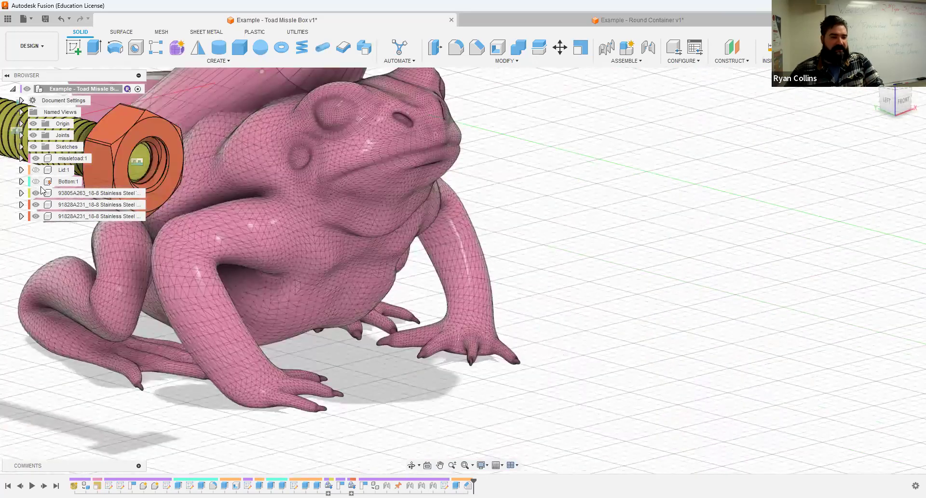
Step: Hide the three stainless steel hinge fasteners and examine the missletoad mesh from several sides
{"action": "left_click", "coordinate": [36, 204]}
{"action": "left_click", "coordinate": [36, 193]}
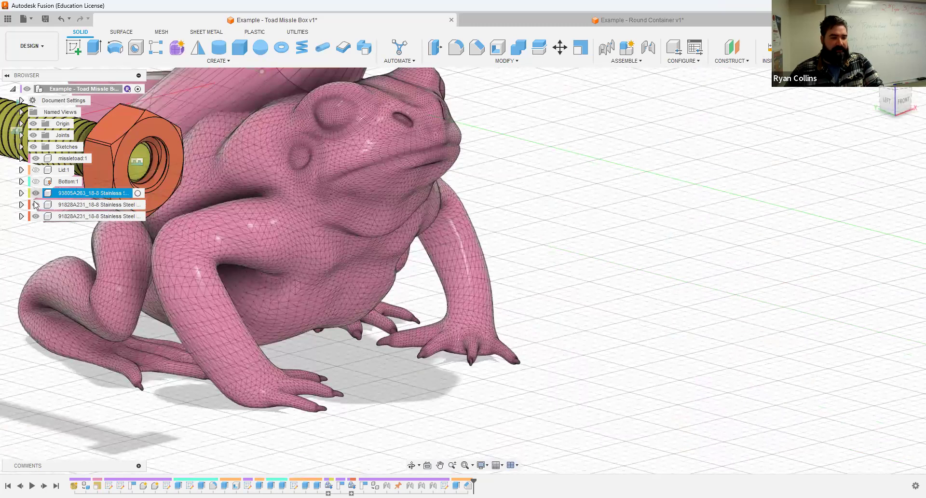
{"action": "left_click", "coordinate": [35, 216]}
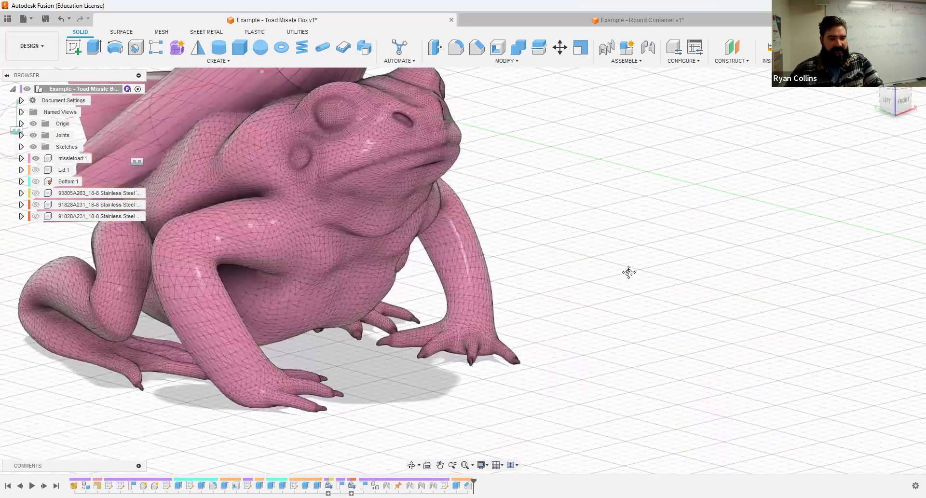
{"action": "scroll", "coordinate": [632, 277], "scroll_direction": "up", "scroll_amount": 2}
{"action": "scroll", "coordinate": [635, 280], "scroll_direction": "down", "scroll_amount": 2}
{"action": "middle_click_drag", "start_coordinate": [641, 280], "coordinate": [519, 250], "text": "shift"}
{"action": "scroll", "coordinate": [521, 249], "scroll_direction": "up", "scroll_amount": 5}
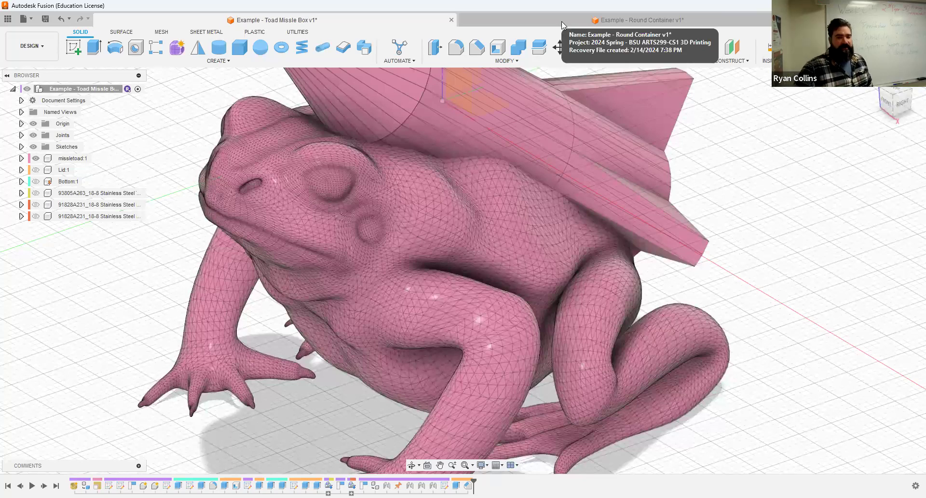
Step: Look briefly at the Round Container design, and show the toad box's lid, bottom and hinge fasteners again
{"action": "left_click", "coordinate": [562, 22]}
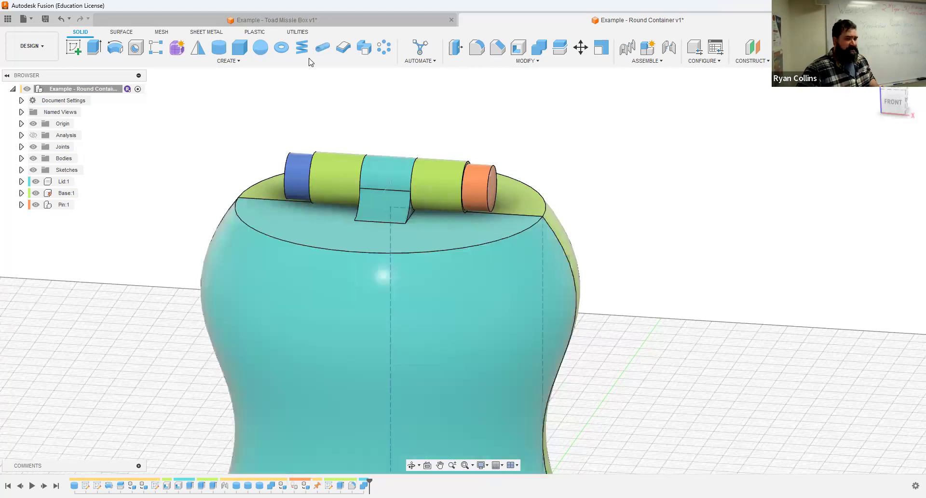
{"action": "left_click", "coordinate": [302, 18]}
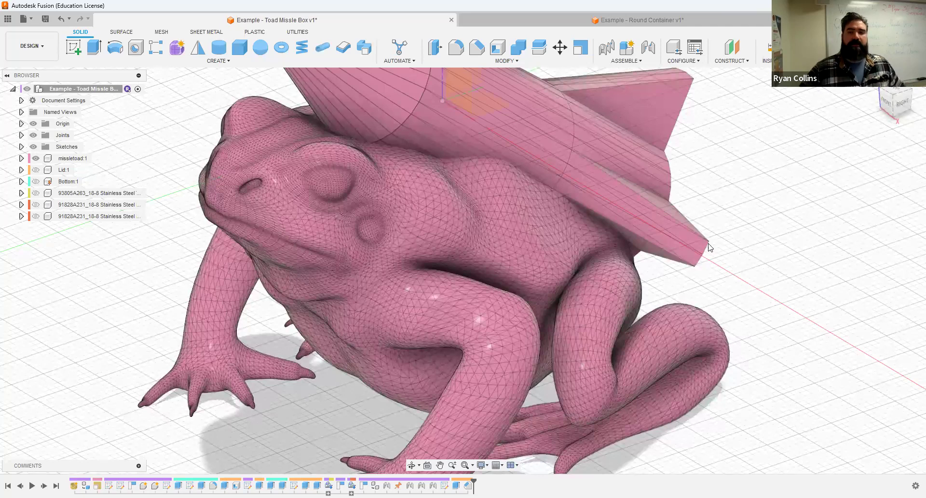
{"action": "left_click", "coordinate": [36, 169]}
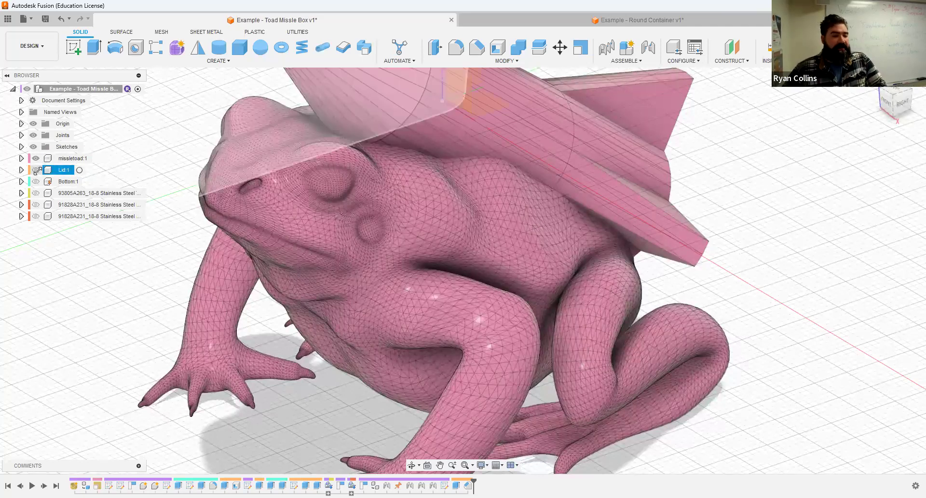
{"action": "left_click", "coordinate": [36, 181]}
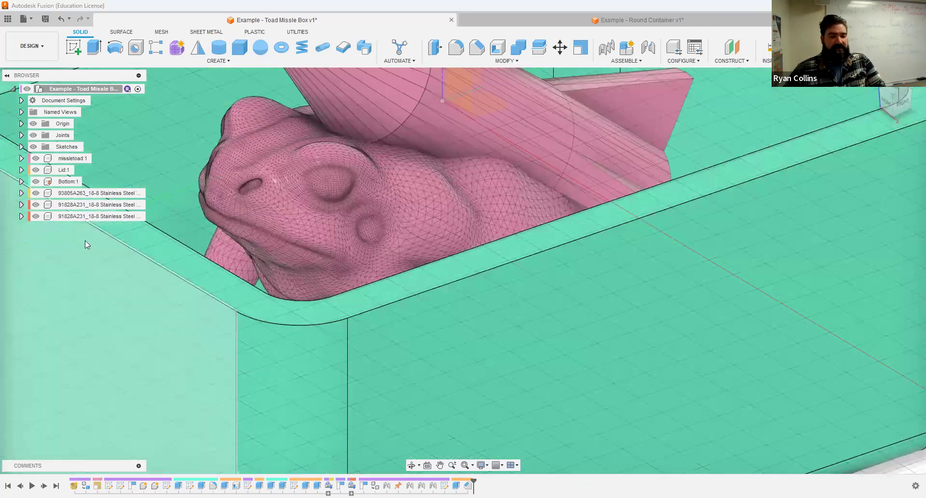
{"action": "middle_click", "coordinate": [95, 235]}
{"action": "middle_click", "coordinate": [95, 234]}
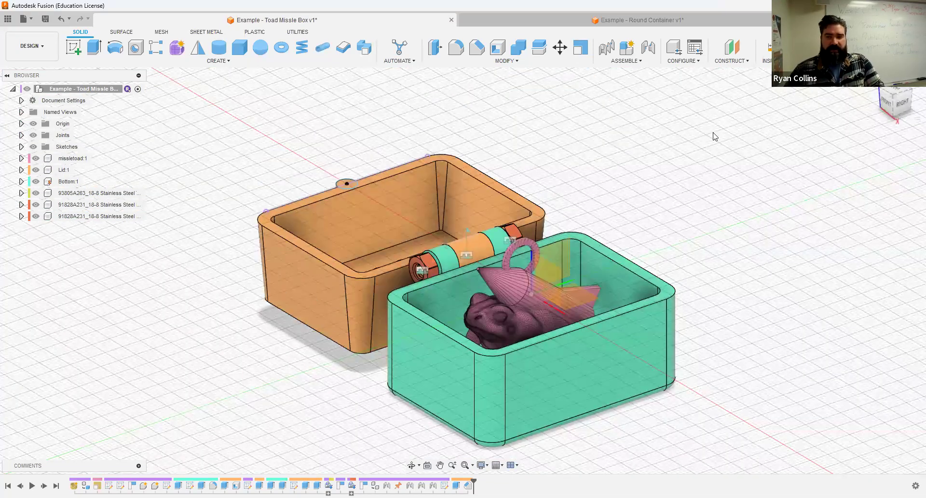
Step: Close the toad box, view it isometrically, and temporarily hide the lid to look at the toad inside
{"action": "left_click", "coordinate": [902, 47]}
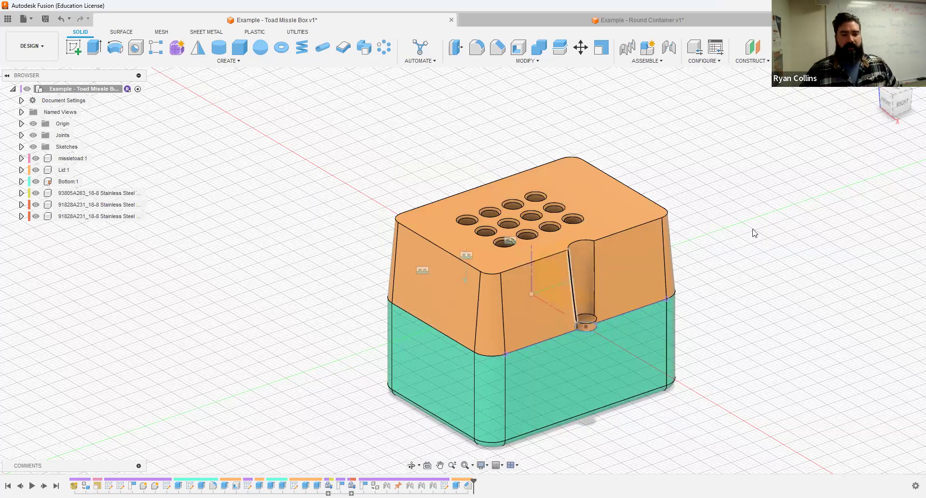
{"action": "left_click", "coordinate": [871, 83]}
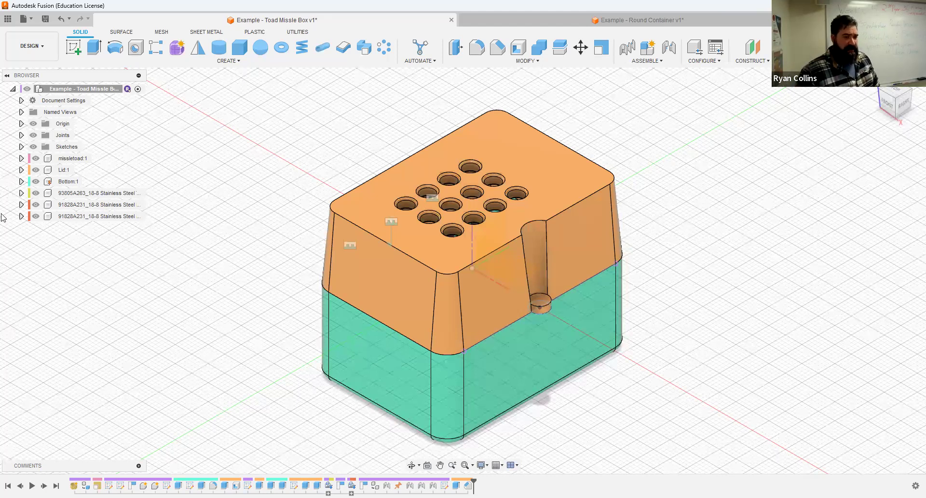
{"action": "left_click", "coordinate": [35, 170]}
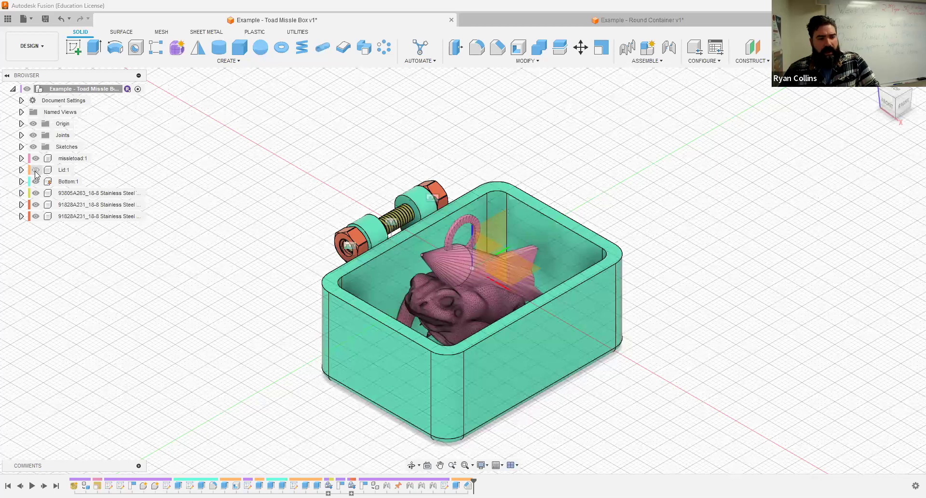
{"action": "left_click", "coordinate": [35, 170]}
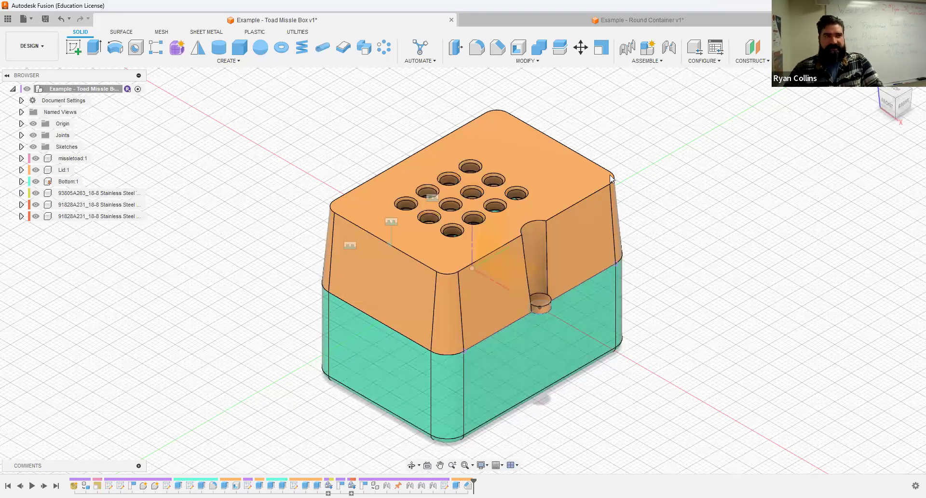
Step: Create a new design and save it as Example-InClass-Container in the 03 - Lidded Container folder
{"action": "key", "text": "ctrl+n"}
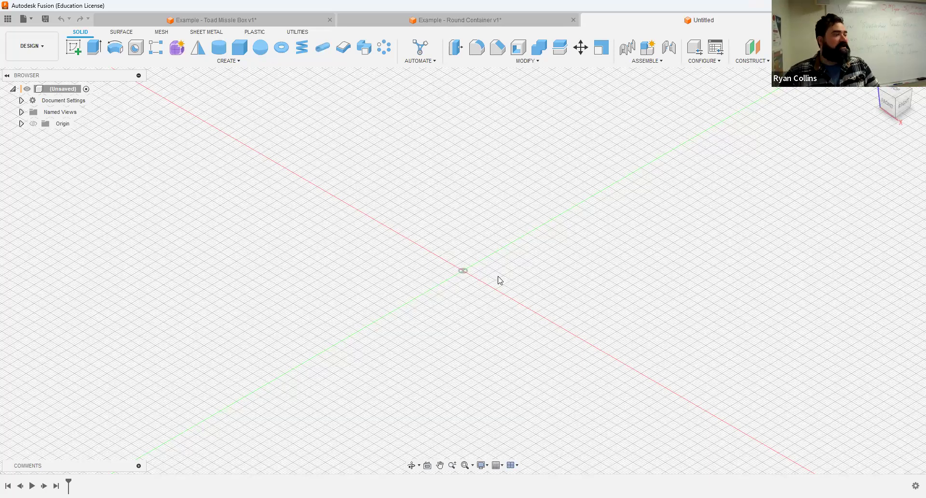
{"action": "key", "text": "ctrl+s"}
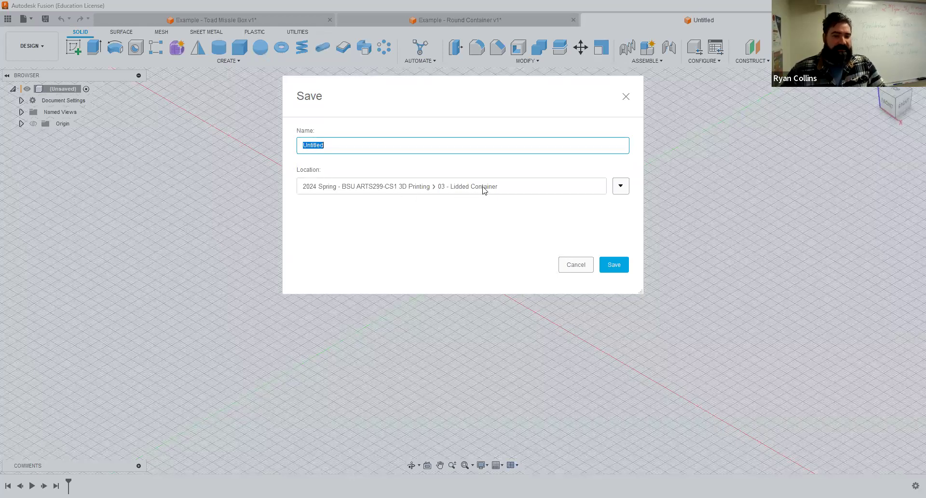
{"action": "type", "text": "Example-InClass-Container"}
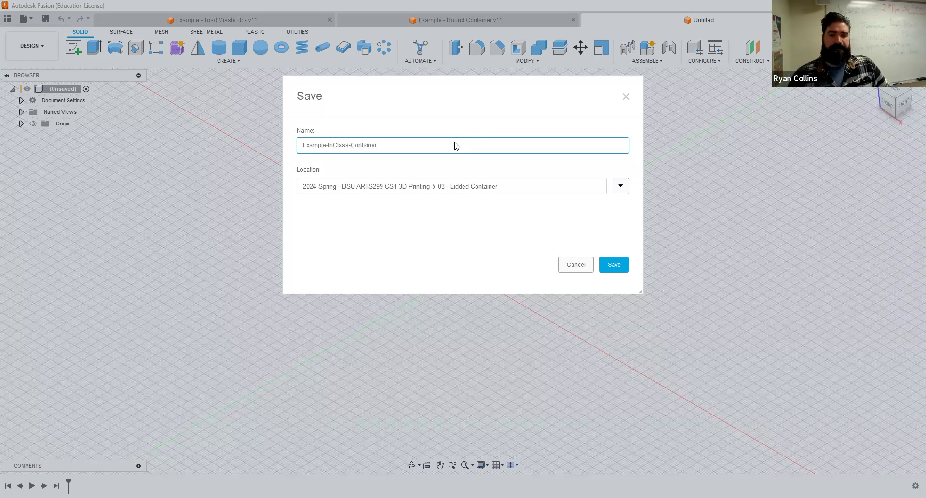
{"action": "key", "text": "Return"}
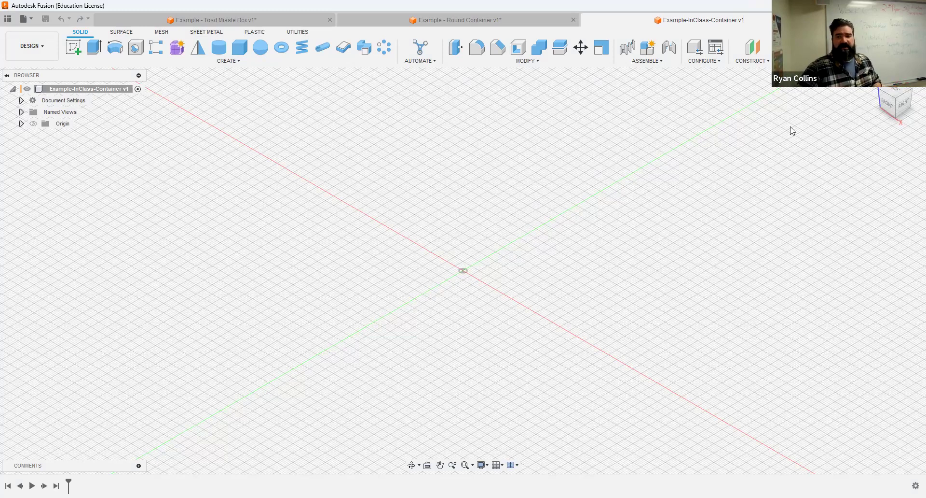
{"action": "left_click", "coordinate": [23, 20]}
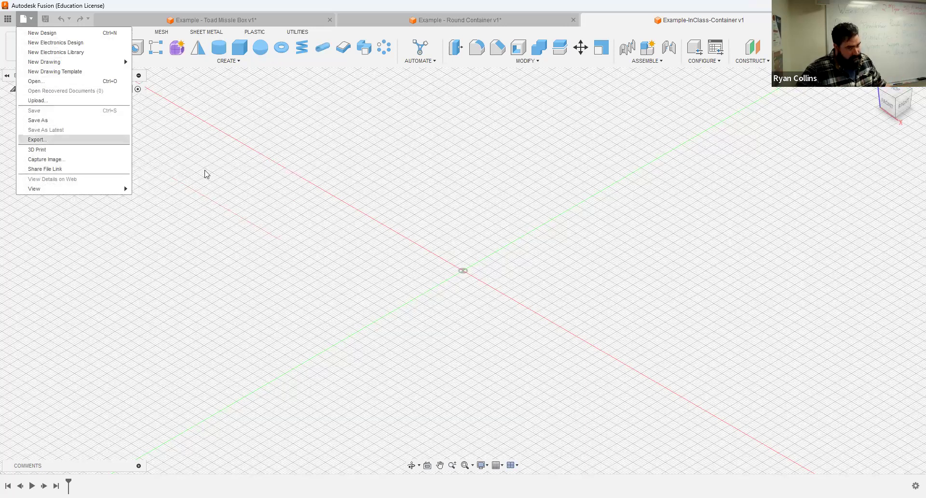
{"action": "left_click", "coordinate": [447, 203]}
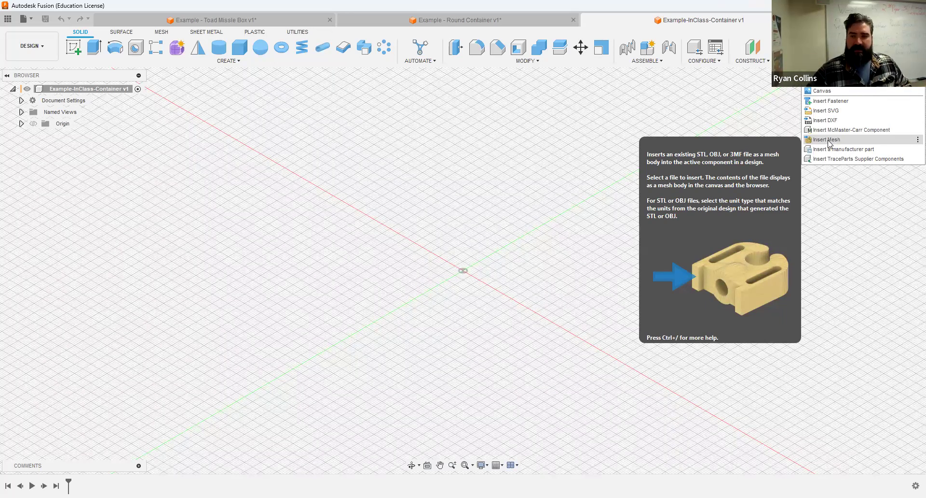
Step: Insert the anatomical-heart mesh file from the computer's Downloads folder into the design
{"action": "left_click", "coordinate": [828, 141]}
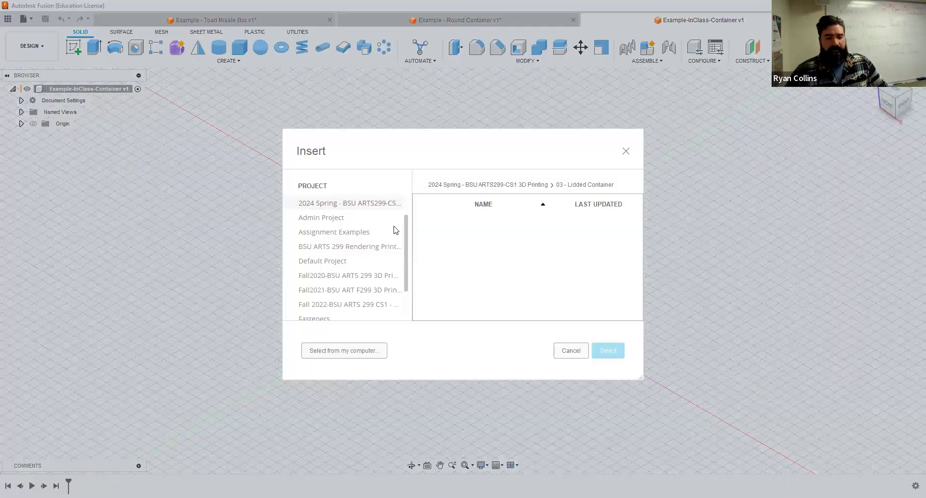
{"action": "left_click", "coordinate": [340, 351]}
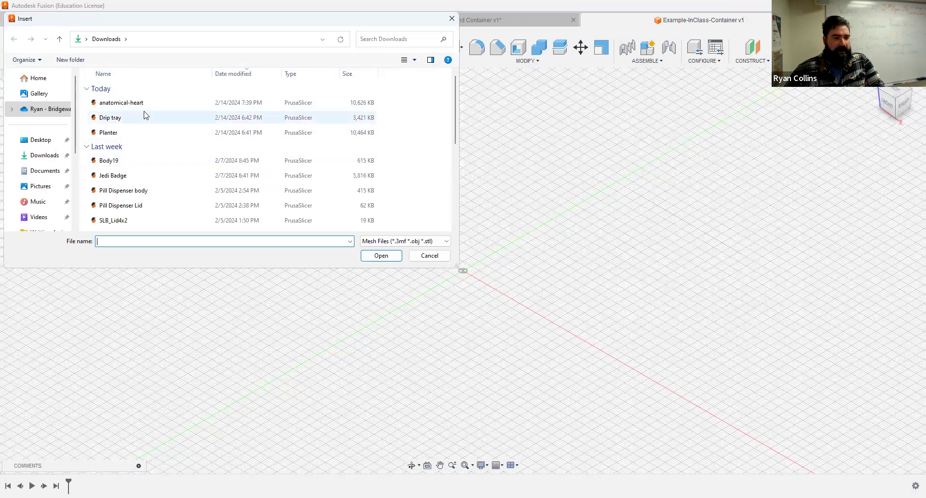
{"action": "left_click", "coordinate": [144, 104]}
{"action": "left_click", "coordinate": [388, 259]}
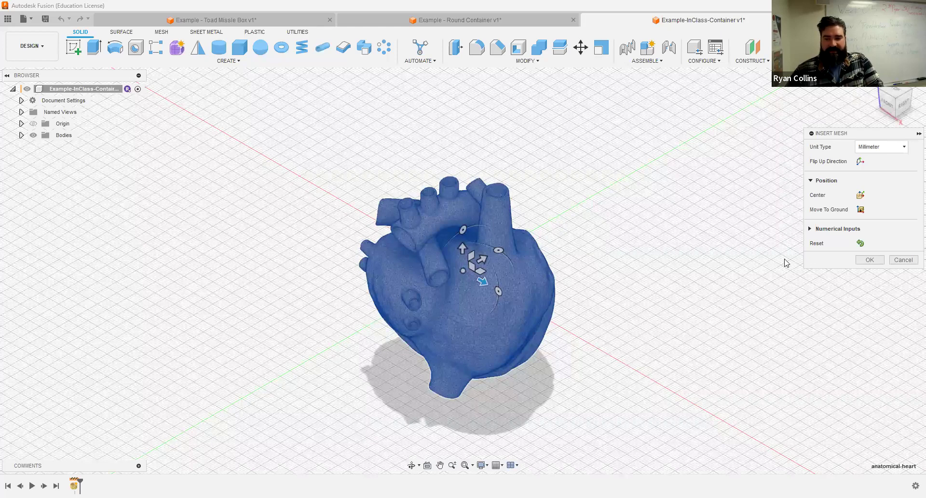
Step: Rotate the heart mesh so its vessels lean sideways, keep its unit type at Millimeter, and finish the insertion
{"action": "middle_click_drag", "start_coordinate": [568, 259], "coordinate": [585, 268], "text": "shift"}
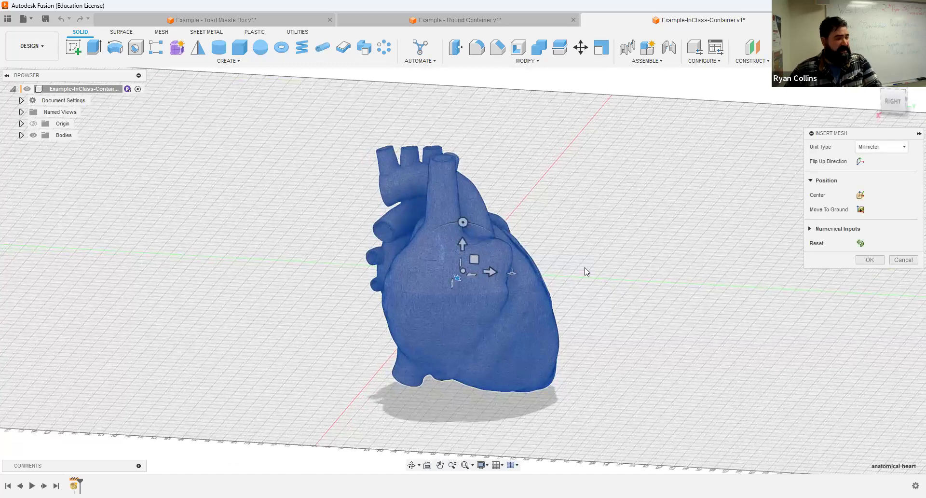
{"action": "mouse_move", "coordinate": [462, 222]}
{"action": "left_mouse_down"}
{"action": "mouse_move", "coordinate": [407, 226]}
{"action": "mouse_move", "coordinate": [437, 213]}
{"action": "mouse_move", "coordinate": [406, 224]}
{"action": "mouse_move", "coordinate": [458, 210]}
{"action": "left_mouse_up"}
{"action": "middle_click_drag", "start_coordinate": [644, 263], "coordinate": [463, 270], "text": "shift"}
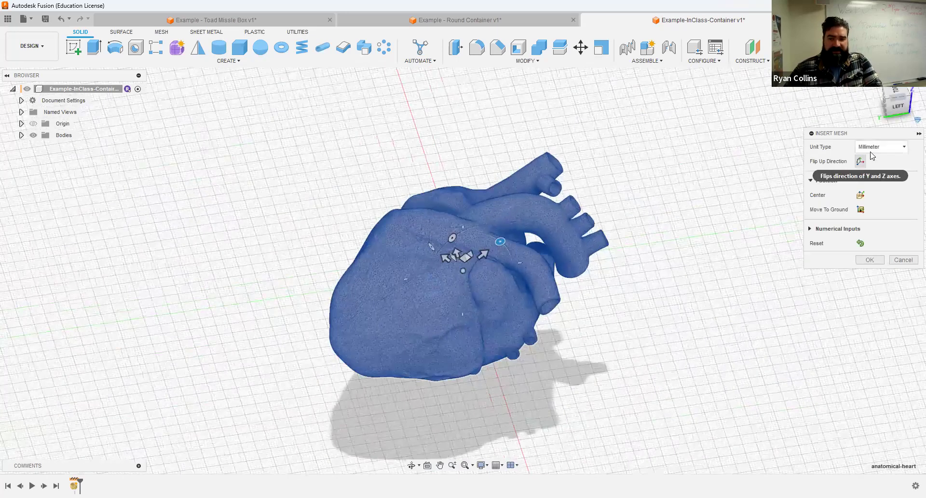
{"action": "left_click", "coordinate": [877, 149]}
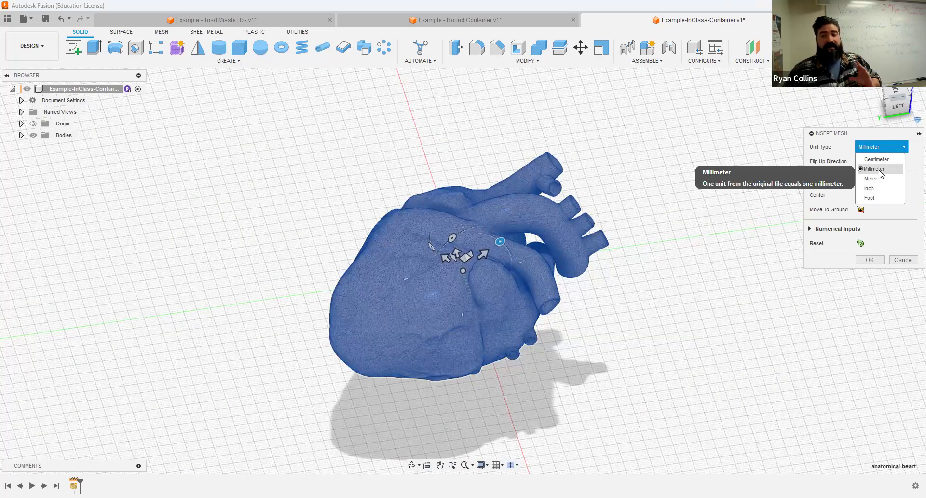
{"action": "left_click", "coordinate": [879, 170]}
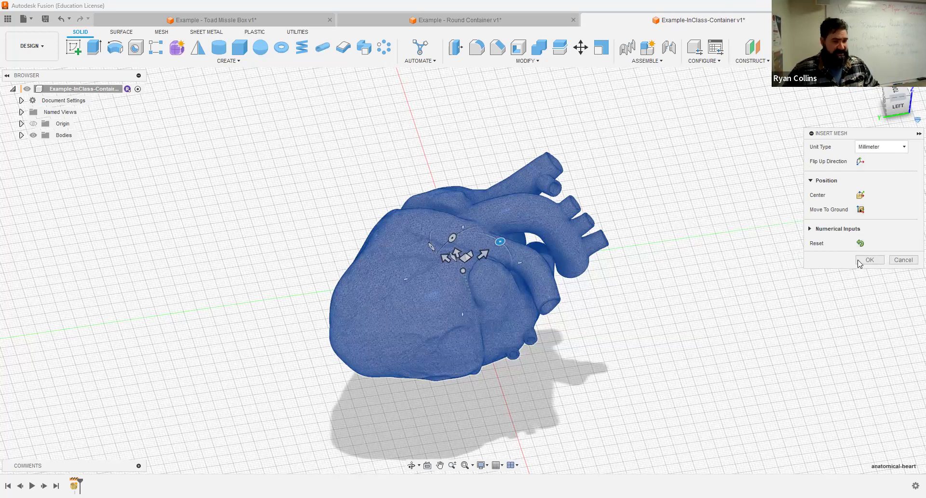
{"action": "left_click", "coordinate": [871, 260]}
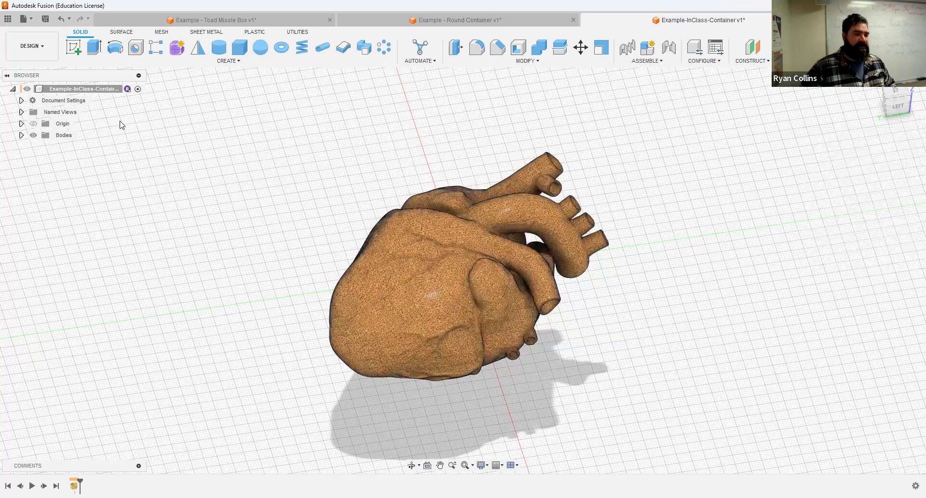
Step: Create a new internal standard component named Heart under the top-level design
{"action": "left_click", "coordinate": [21, 135]}
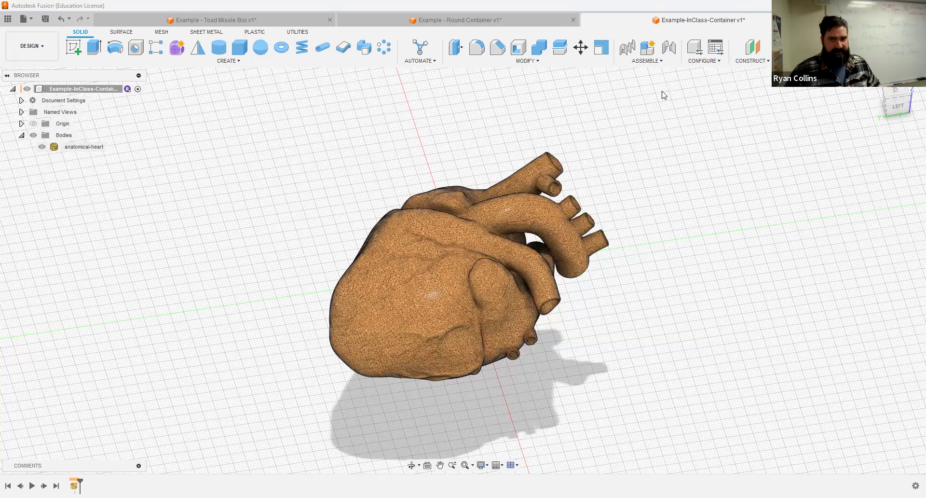
{"action": "left_click", "coordinate": [651, 49]}
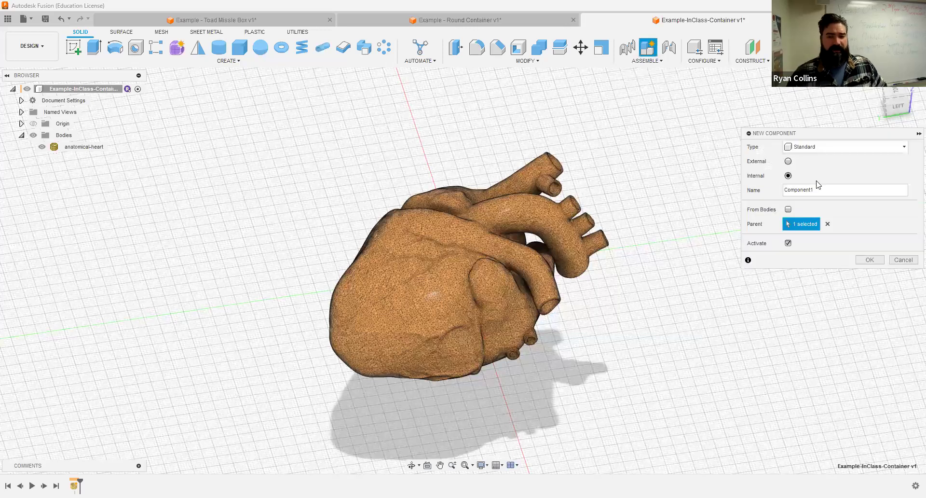
{"action": "double_click", "coordinate": [823, 189]}
{"action": "type", "text": "Heart"}
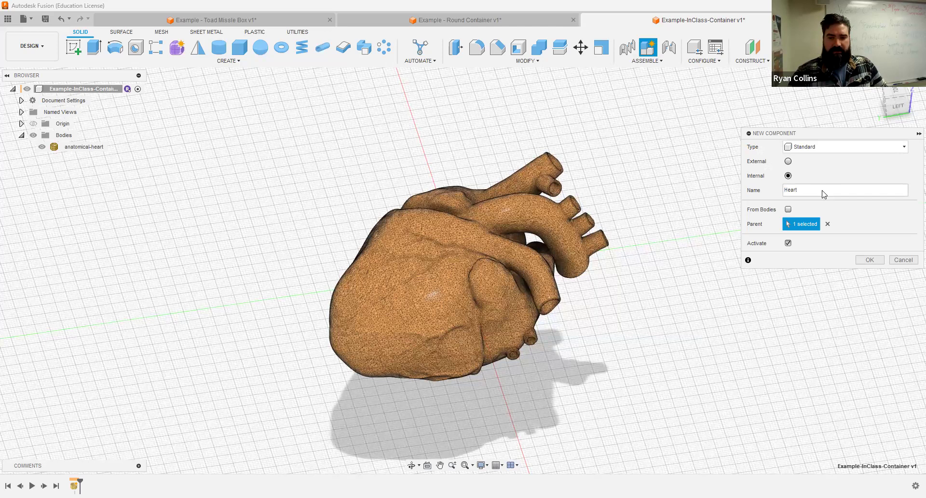
{"action": "key", "text": "Return"}
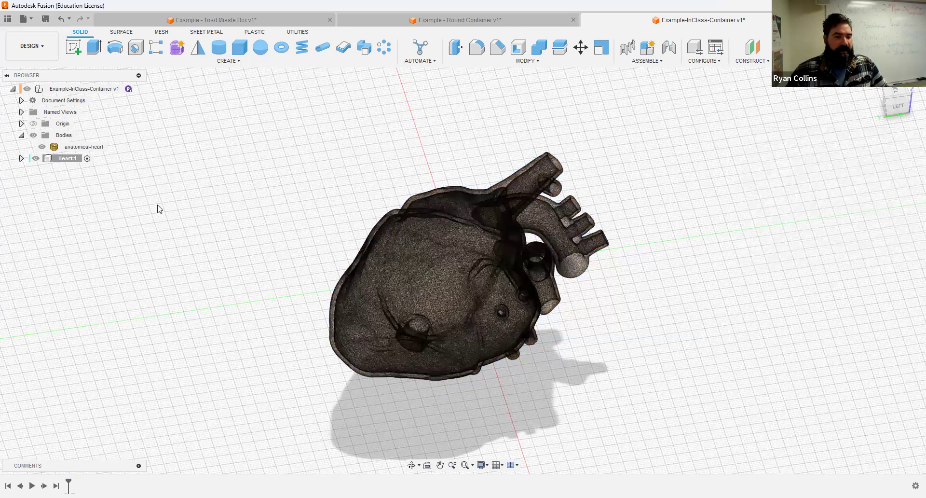
Step: Move the anatomical-heart mesh body into the Heart component, and reactivate the top-level component
{"action": "left_click", "coordinate": [508, 266]}
{"action": "left_click", "coordinate": [418, 246]}
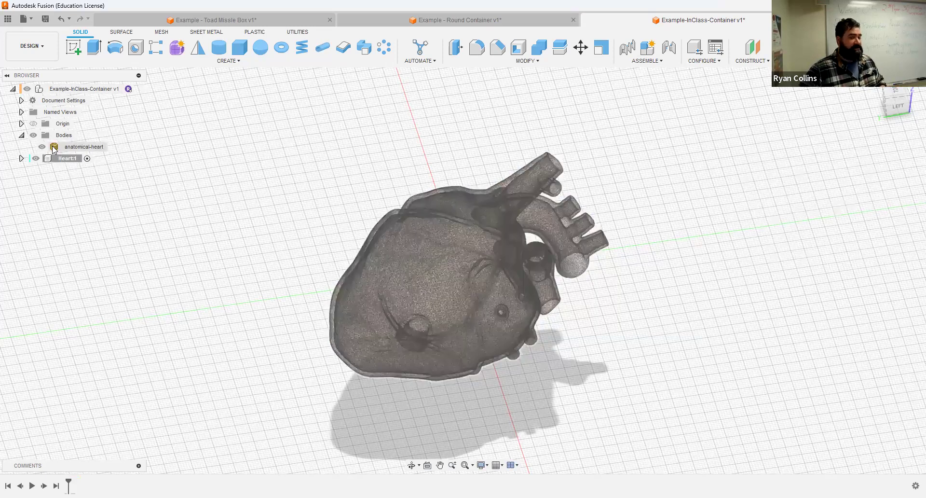
{"action": "left_click_drag", "start_coordinate": [52, 146], "coordinate": [66, 160]}
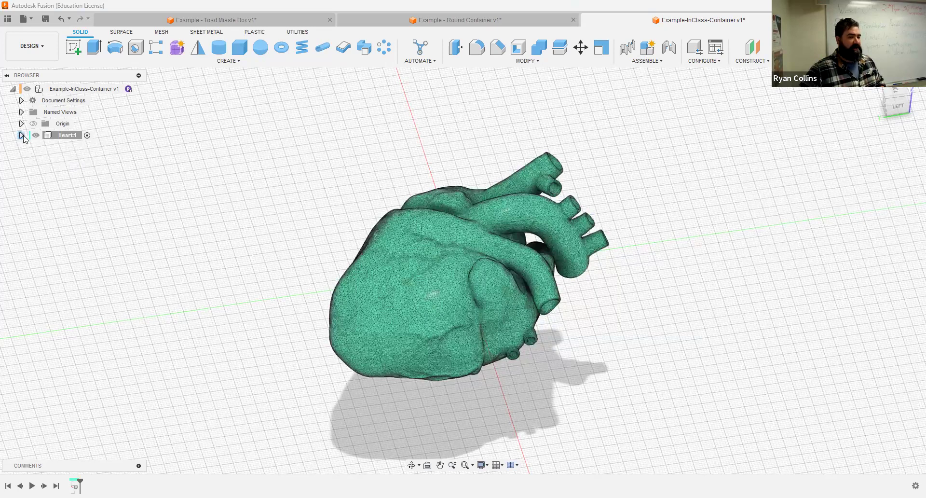
{"action": "left_click", "coordinate": [87, 136]}
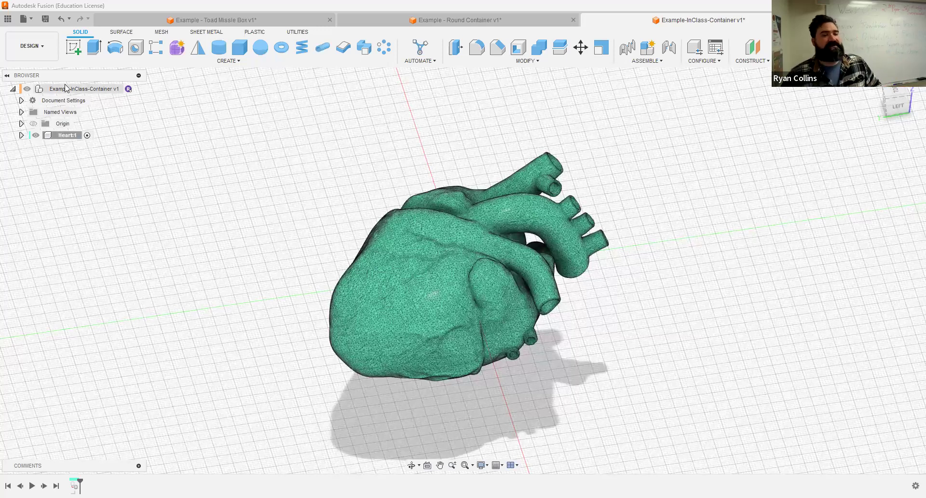
{"action": "left_click", "coordinate": [138, 88]}
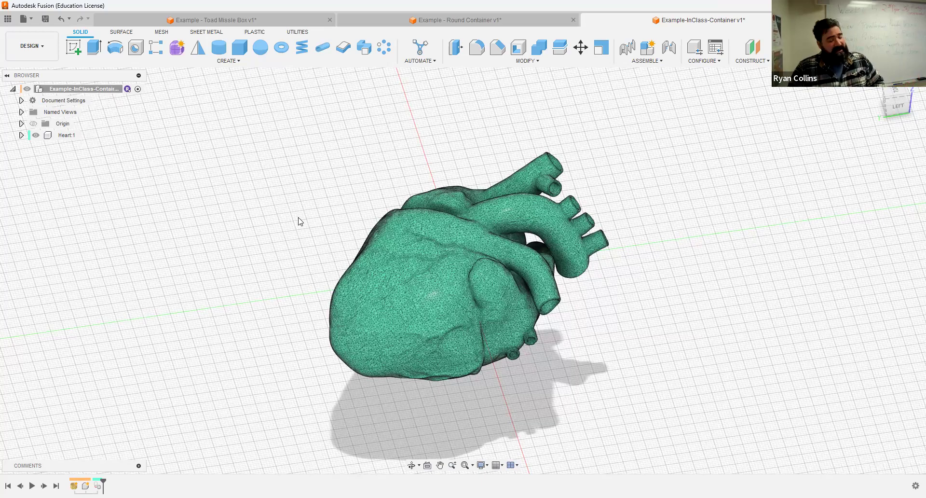
Step: Measure the heart's overall length from its pointed tip to the end of the farthest vessel
{"action": "middle_click_drag", "start_coordinate": [395, 241], "coordinate": [582, 193], "text": "shift"}
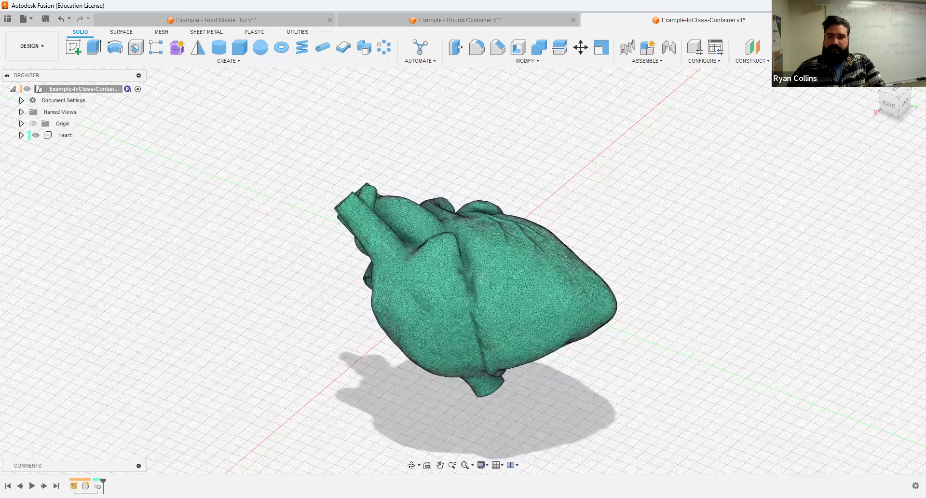
{"action": "key", "text": "i"}
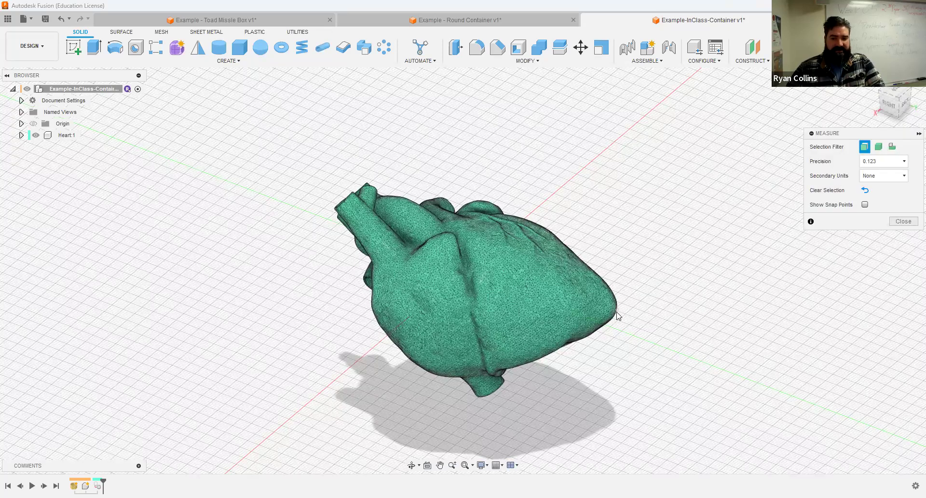
{"action": "scroll", "coordinate": [617, 316], "scroll_direction": "up", "scroll_amount": 1}
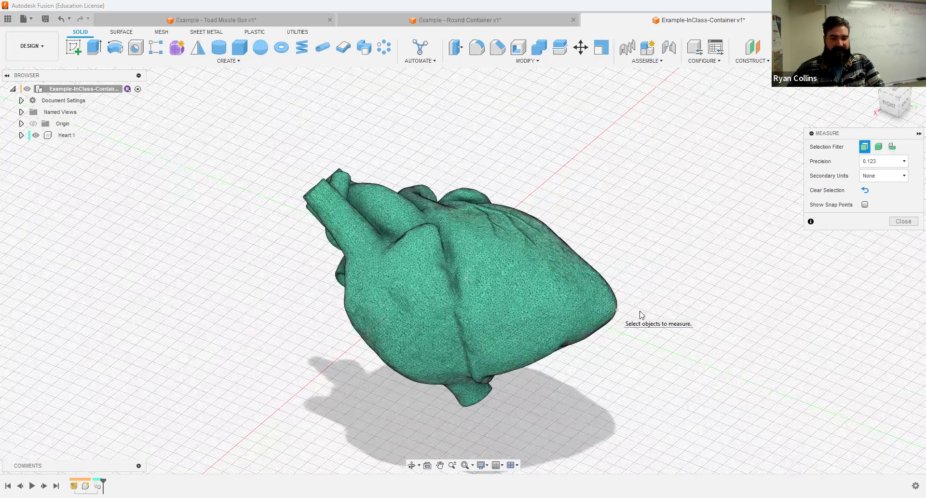
{"action": "scroll", "coordinate": [611, 296], "scroll_direction": "up", "scroll_amount": 3}
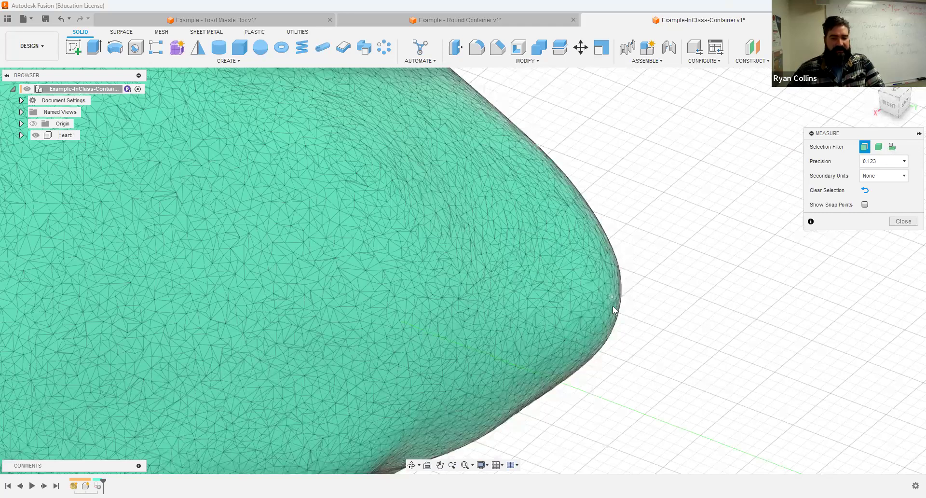
{"action": "scroll", "coordinate": [430, 263], "scroll_direction": "down", "scroll_amount": 3}
{"action": "middle_click_drag", "start_coordinate": [430, 264], "coordinate": [376, 296], "text": "shift"}
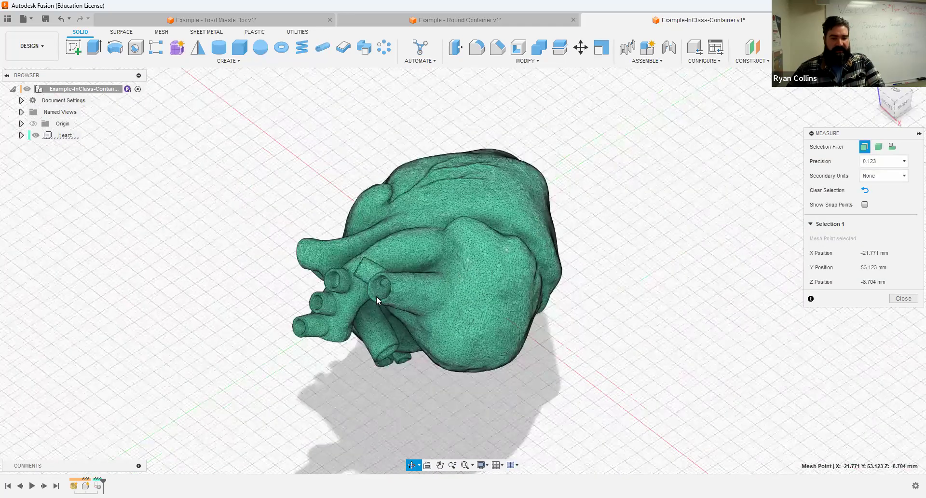
{"action": "left_click", "coordinate": [295, 334]}
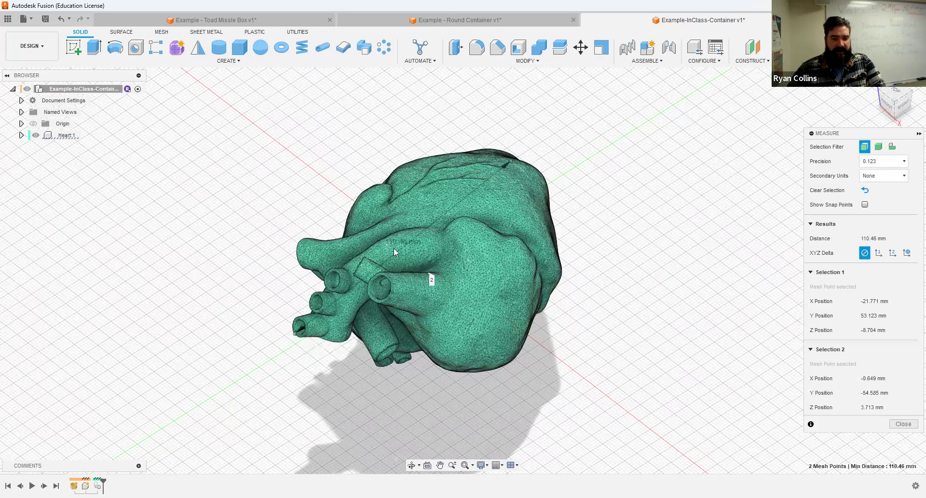
{"action": "scroll", "coordinate": [395, 252], "scroll_direction": "up", "scroll_amount": 3}
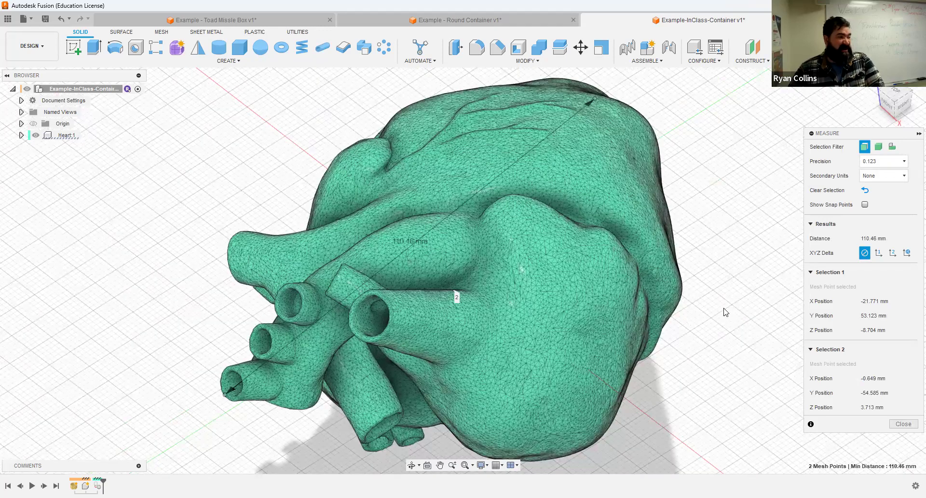
{"action": "scroll", "coordinate": [724, 311], "scroll_direction": "down", "scroll_amount": 3}
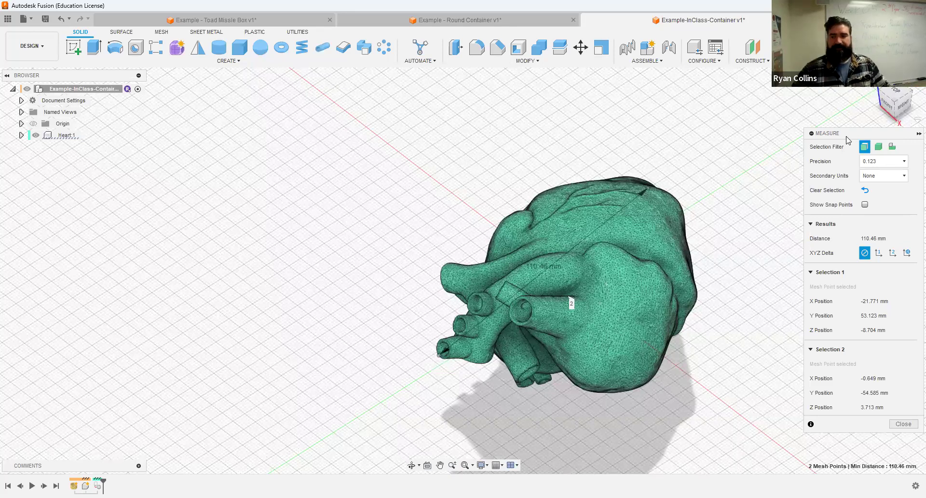
{"action": "left_click_drag", "start_coordinate": [846, 136], "coordinate": [851, 98]}
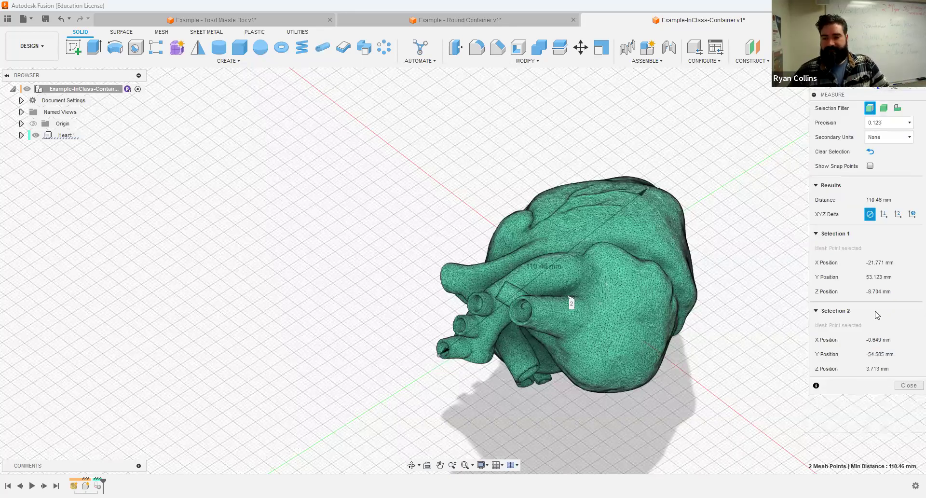
{"action": "left_click", "coordinate": [909, 385]}
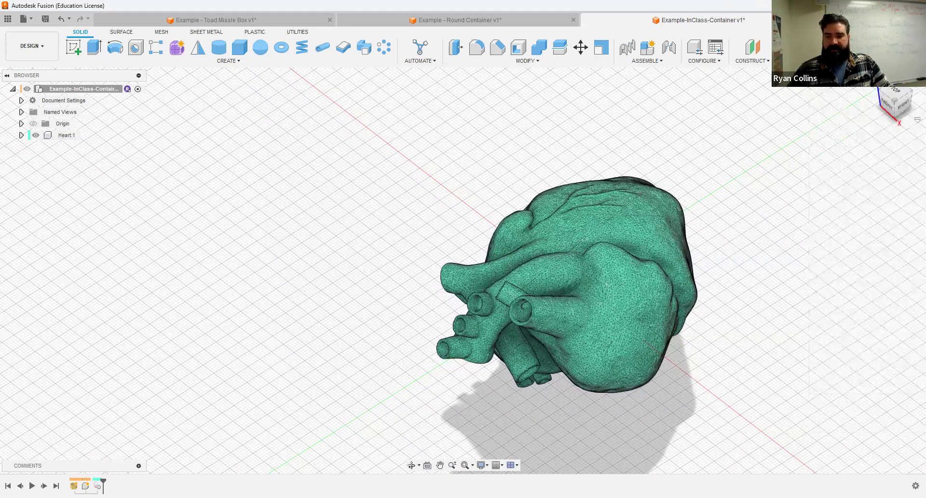
Step: Return to the isometric home view and save the design with the version description Model Mesh Import
{"action": "left_click", "coordinate": [893, 104]}
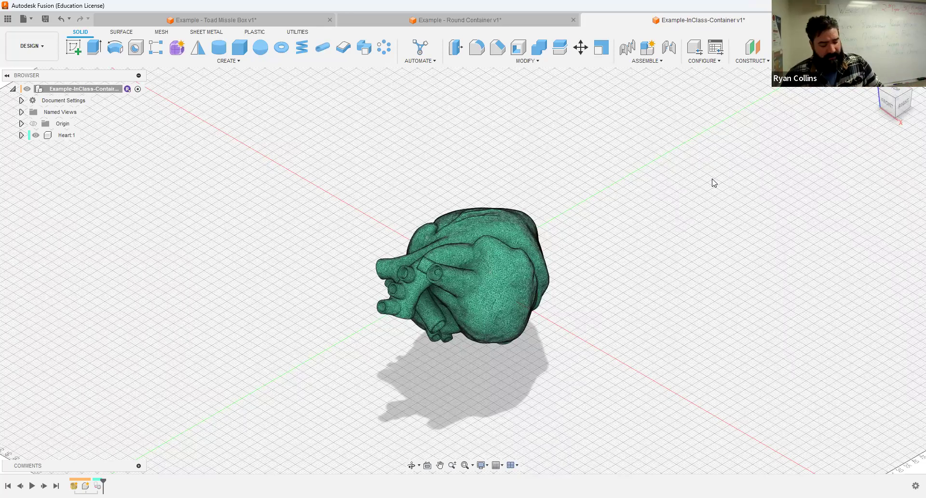
{"action": "key", "text": "ctrl+s"}
{"action": "type", "text": "Model Im"}
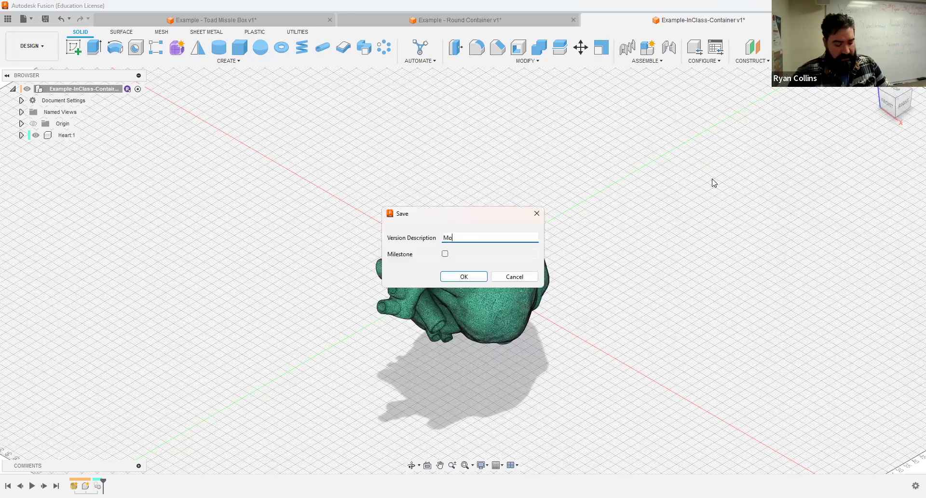
{"action": "key", "text": "BackSpace"}
{"action": "key", "text": "BackSpace"}
{"action": "type", "text": "Mesh Import"}
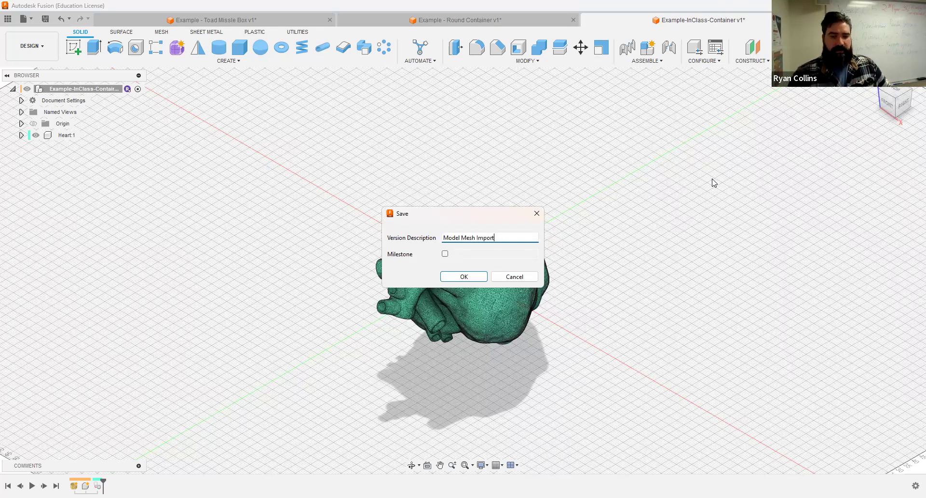
{"action": "key", "text": "Return"}
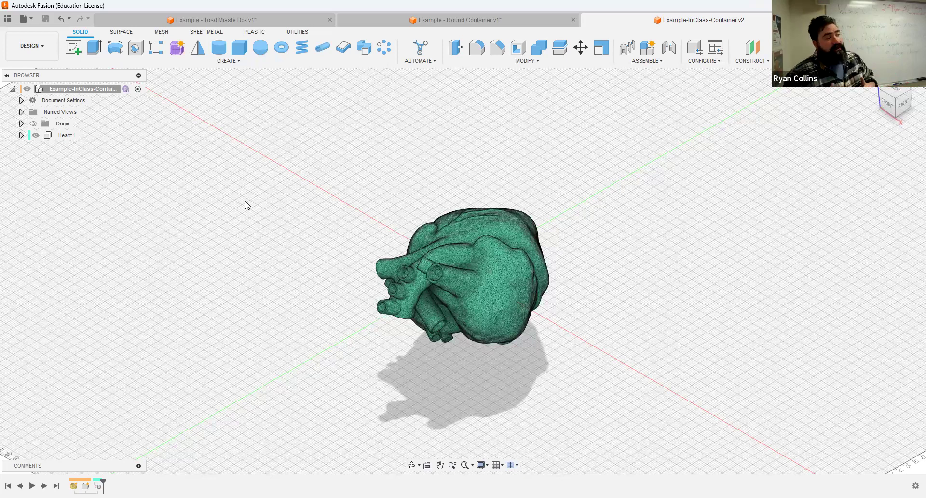
Step: Look at the hinged lid in the Example - Round Container design and return to Example-InClass-Container
{"action": "left_click", "coordinate": [464, 18]}
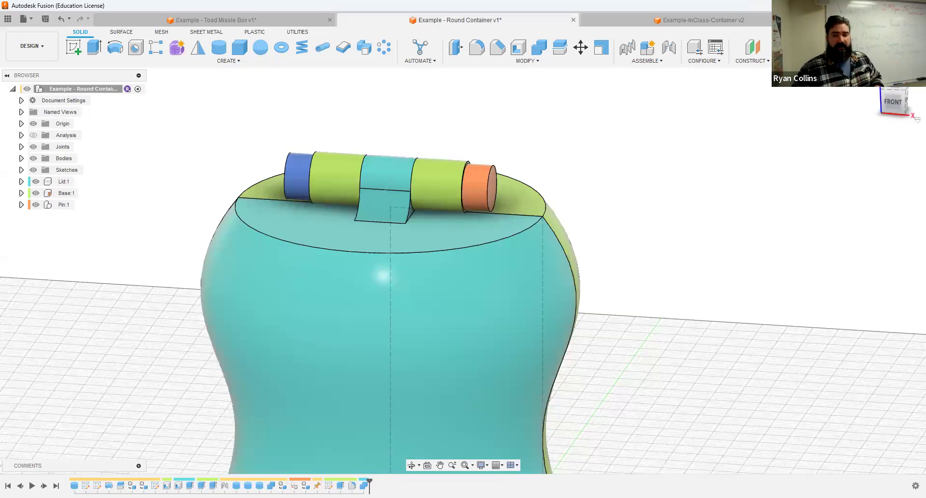
{"action": "left_click", "coordinate": [869, 83]}
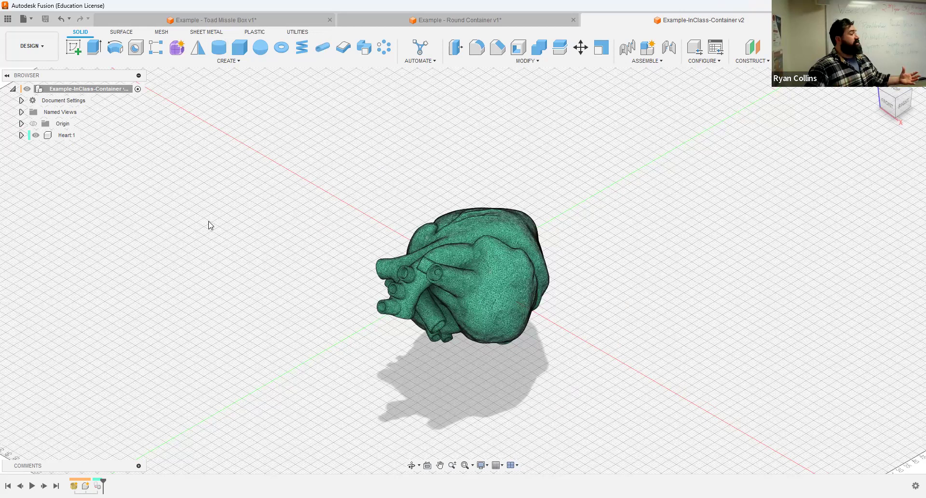
Step: Sketch a center rectangle on the horizontal origin plane, centered on the origin around the heart, 100 mm wide and 130 mm long
{"action": "left_click", "coordinate": [73, 47]}
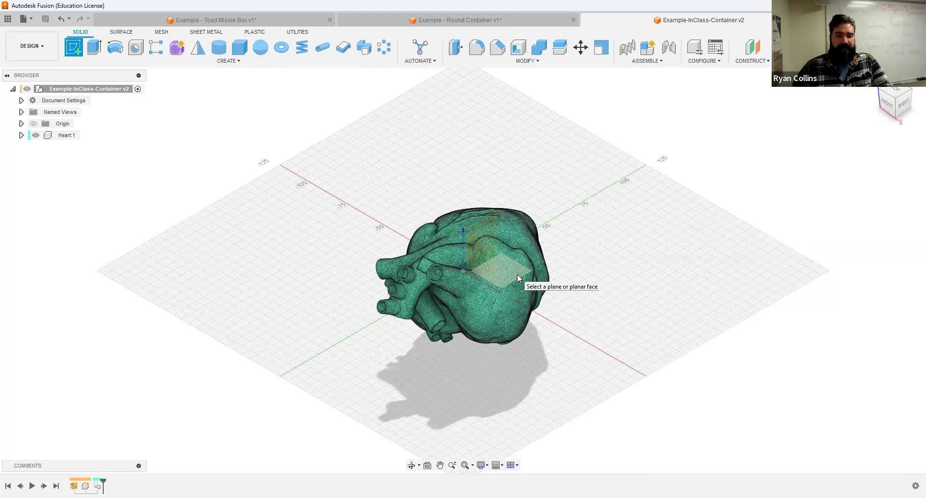
{"action": "left_click", "coordinate": [517, 274]}
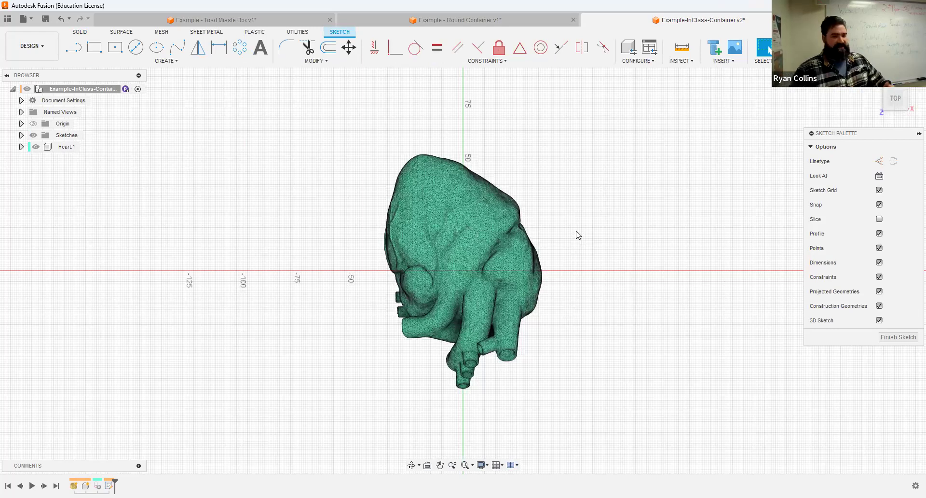
{"action": "left_click", "coordinate": [114, 50]}
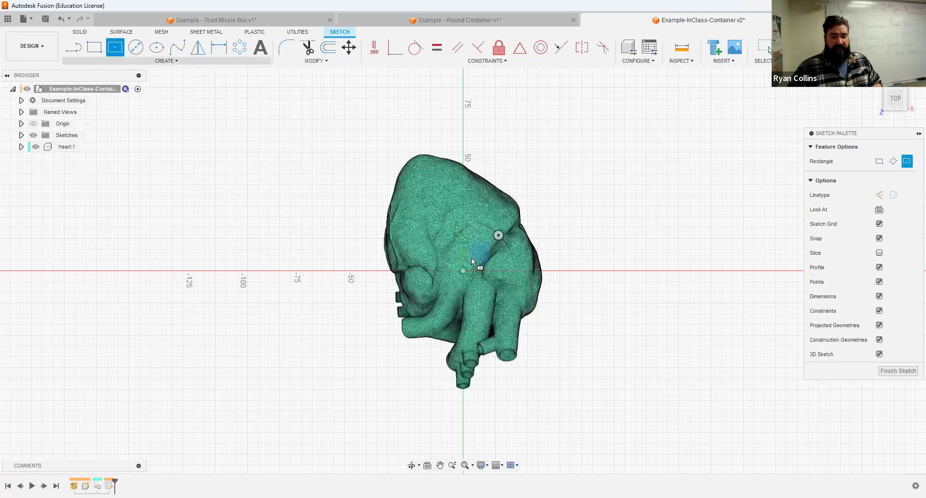
{"action": "left_click", "coordinate": [452, 269]}
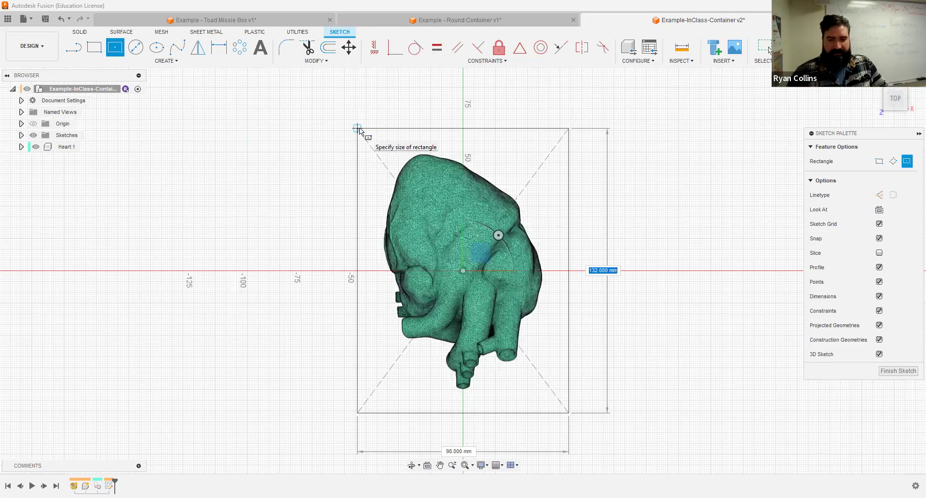
{"action": "type", "text": "130"}
{"action": "key", "text": "Tab"}
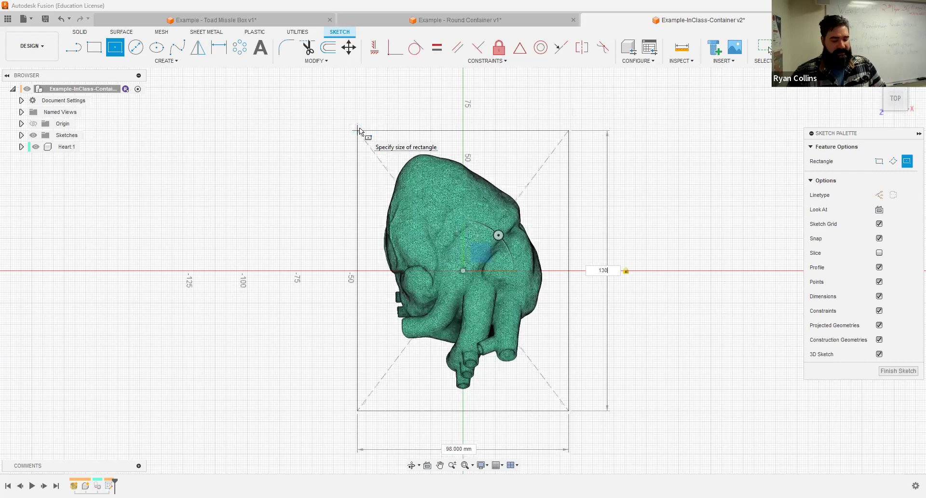
{"action": "type", "text": "100"}
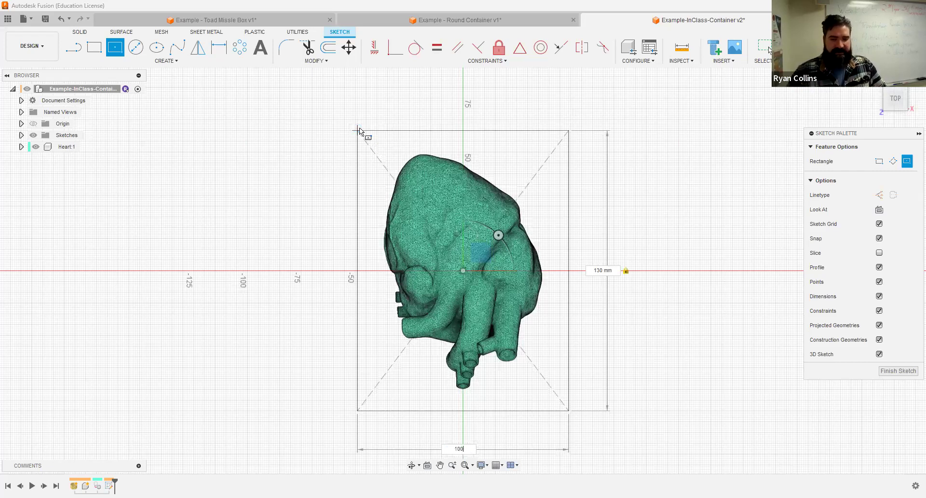
{"action": "key", "text": "Tab"}
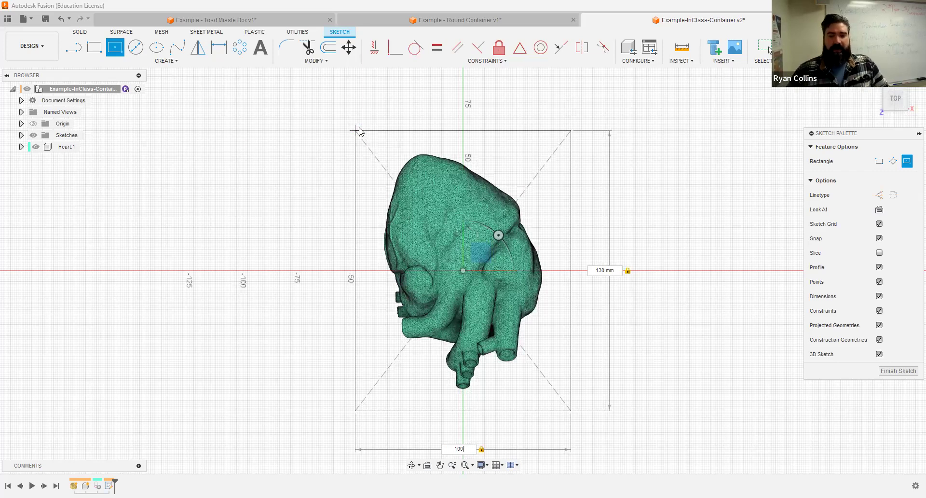
{"action": "key", "text": "Return"}
{"action": "mouse_move", "coordinate": [687, 329]}
{"action": "middle_mouse_down", "text": "shift"}
{"action": "mouse_move", "coordinate": [675, 304]}
{"action": "mouse_move", "coordinate": [618, 302]}
{"action": "middle_mouse_up", "text": "shift"}
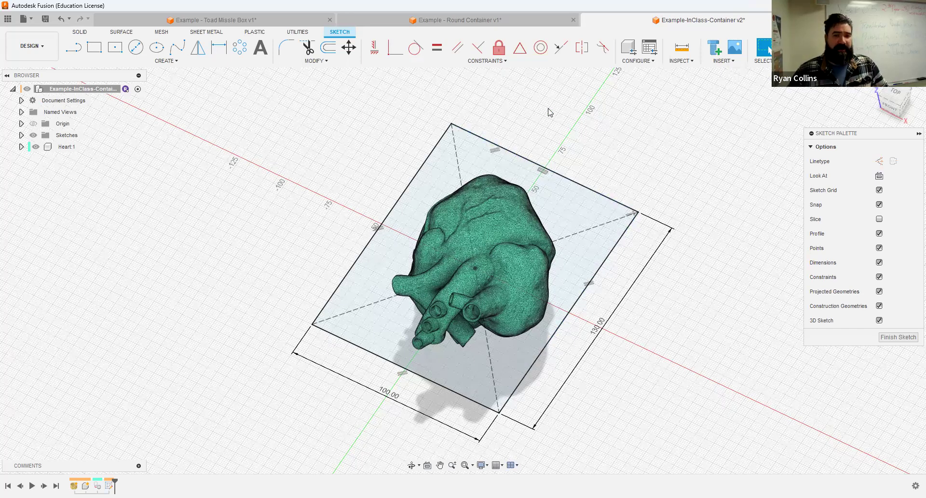
Step: Fillet all four corners of the rectangle with a 10 mm radius and finish the sketch
{"action": "left_click", "coordinate": [286, 48]}
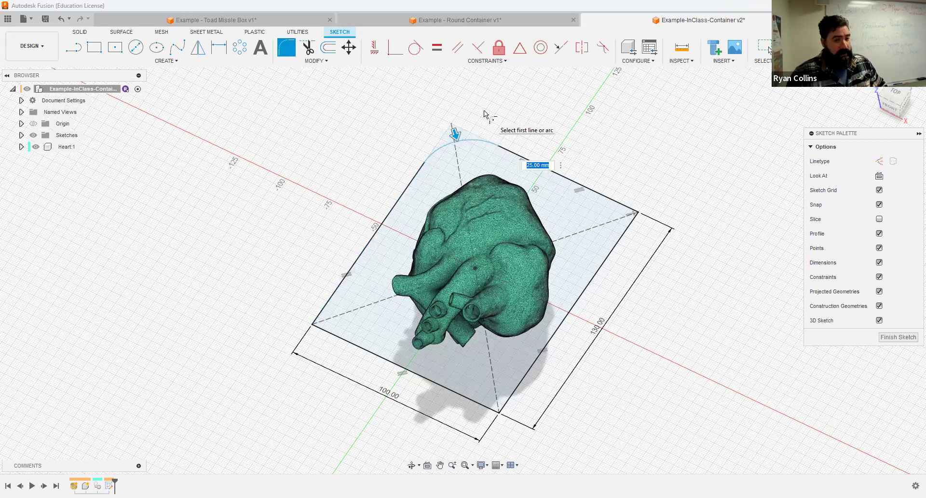
{"action": "type", "text": "10"}
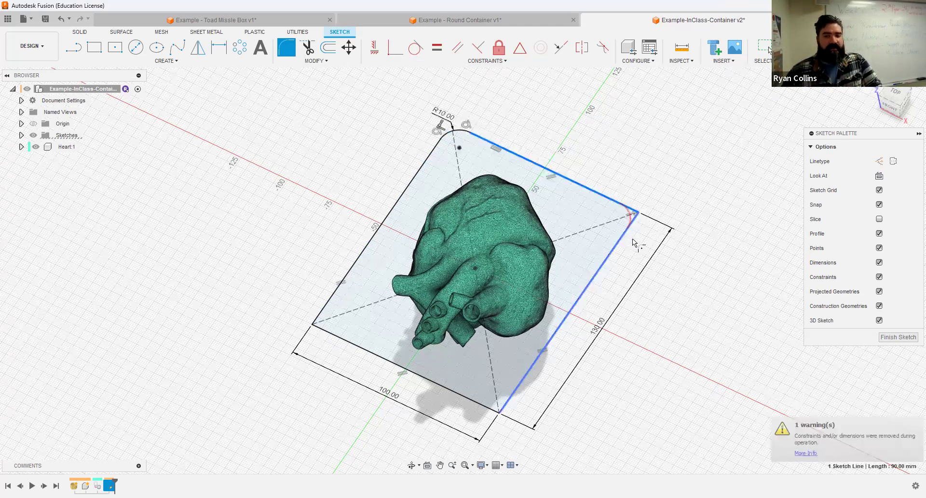
{"action": "left_click", "coordinate": [630, 221]}
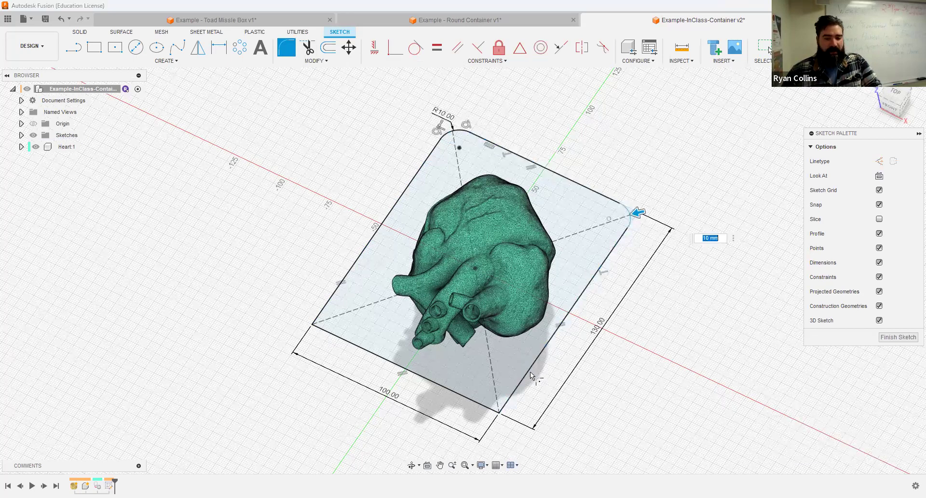
{"action": "left_click", "coordinate": [476, 395]}
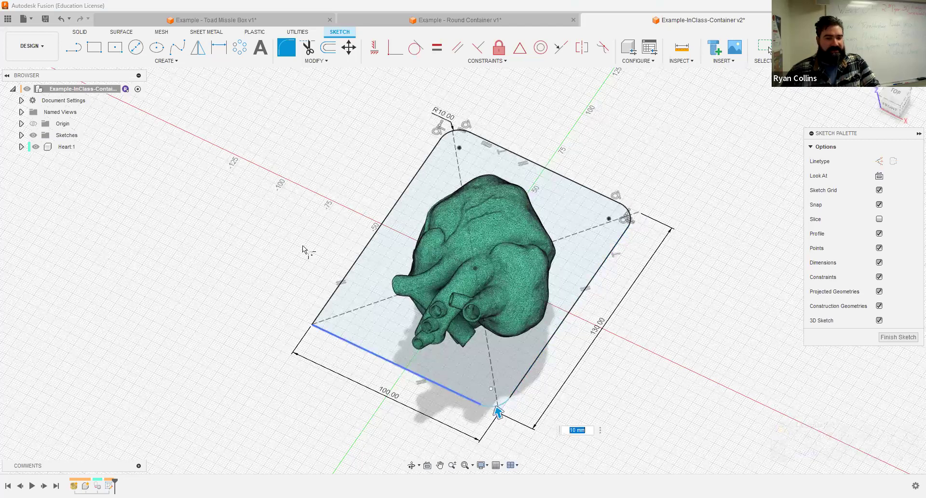
{"action": "left_click", "coordinate": [313, 321]}
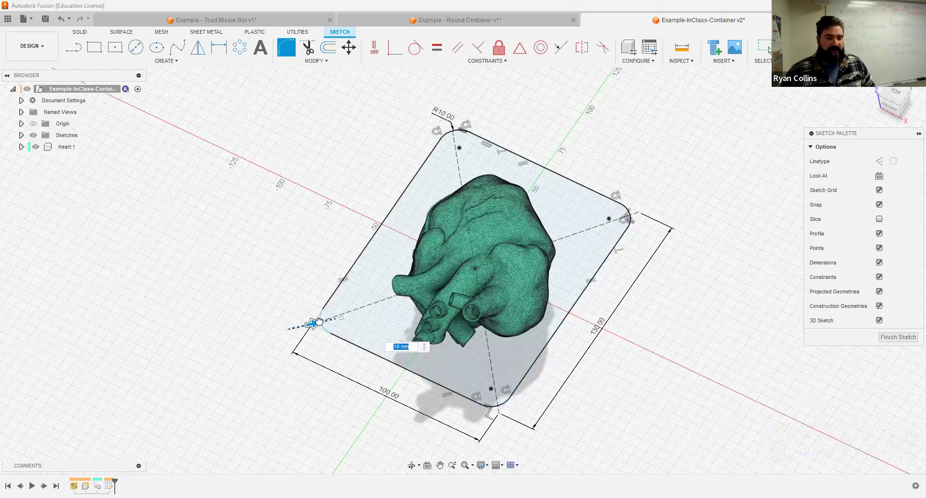
{"action": "left_click_drag", "start_coordinate": [313, 326], "coordinate": [316, 324]}
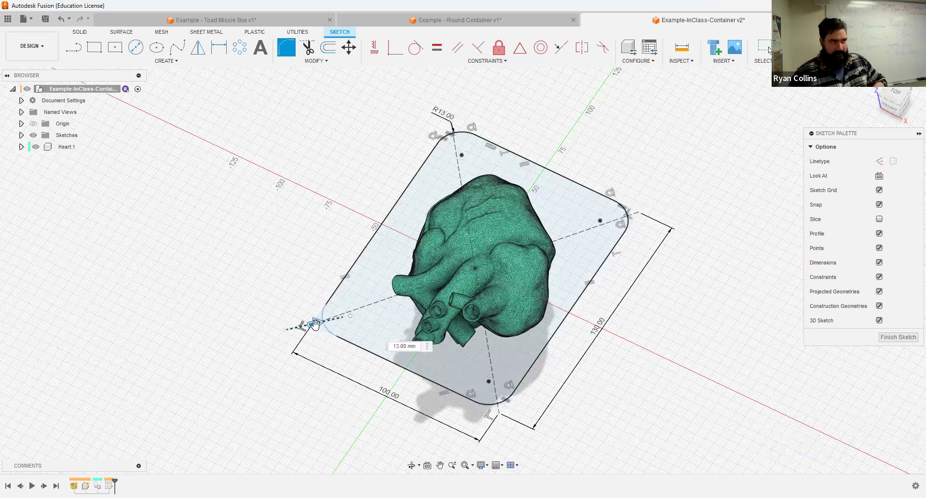
{"action": "type", "text": "10"}
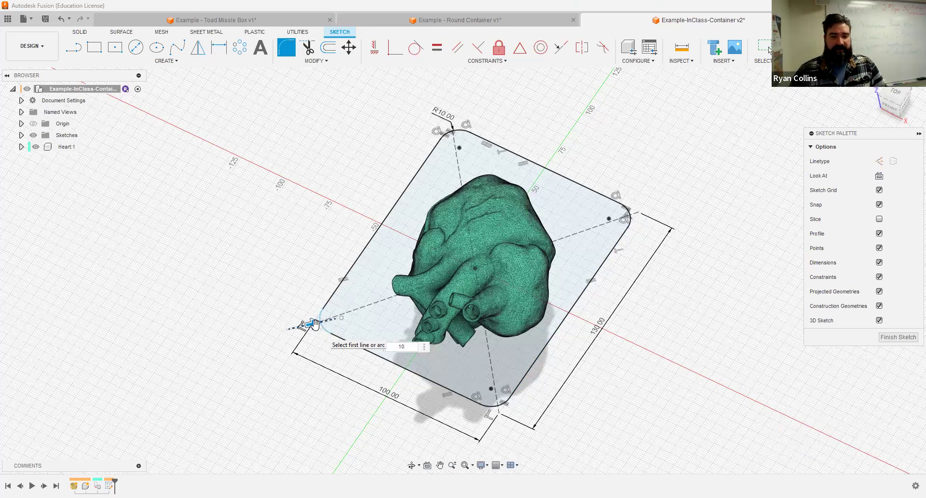
{"action": "left_click", "coordinate": [313, 323]}
{"action": "key", "text": "Return"}
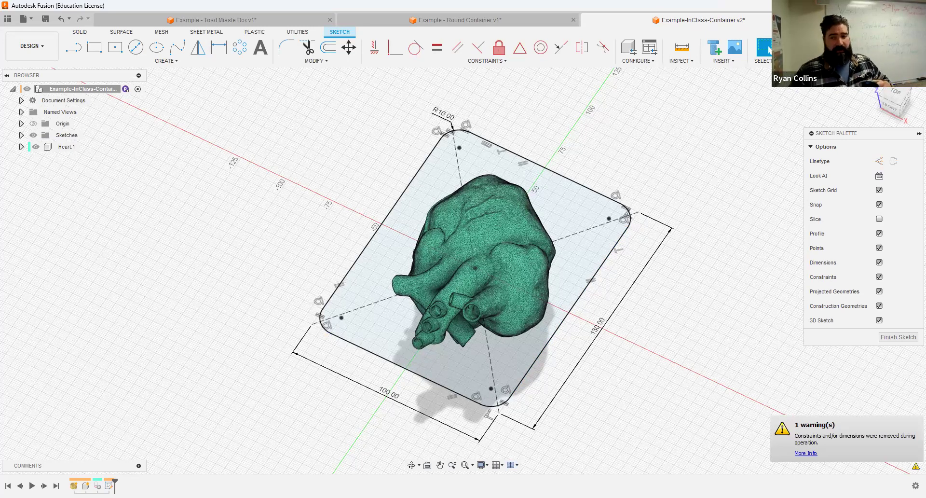
{"action": "left_click", "coordinate": [795, 49]}
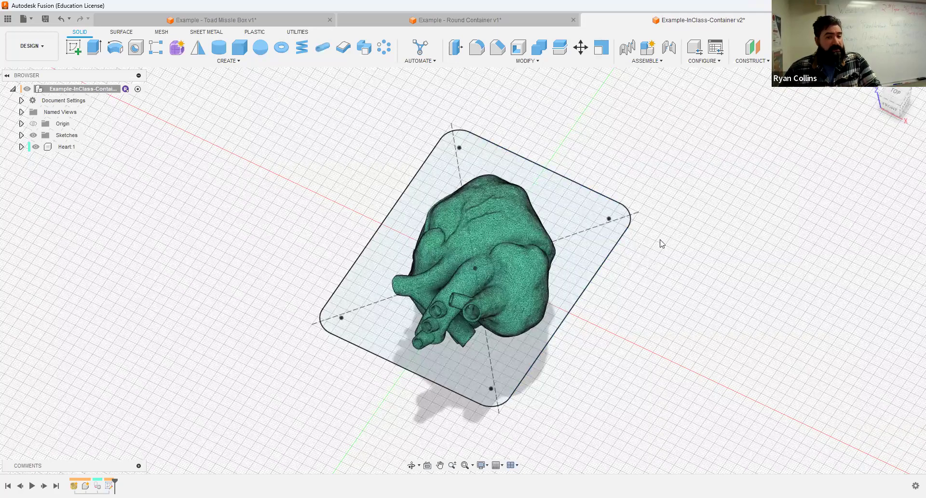
Step: Extrude the rounded rectangle profile 50 mm downward as a new body, with a distance of -50 mm
{"action": "middle_click_drag", "start_coordinate": [747, 260], "coordinate": [651, 224], "text": "shift"}
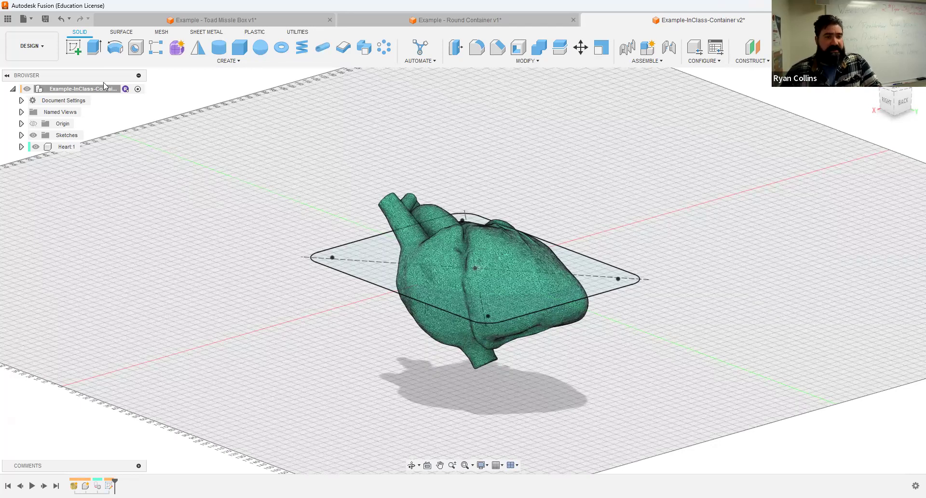
{"action": "left_click", "coordinate": [94, 48]}
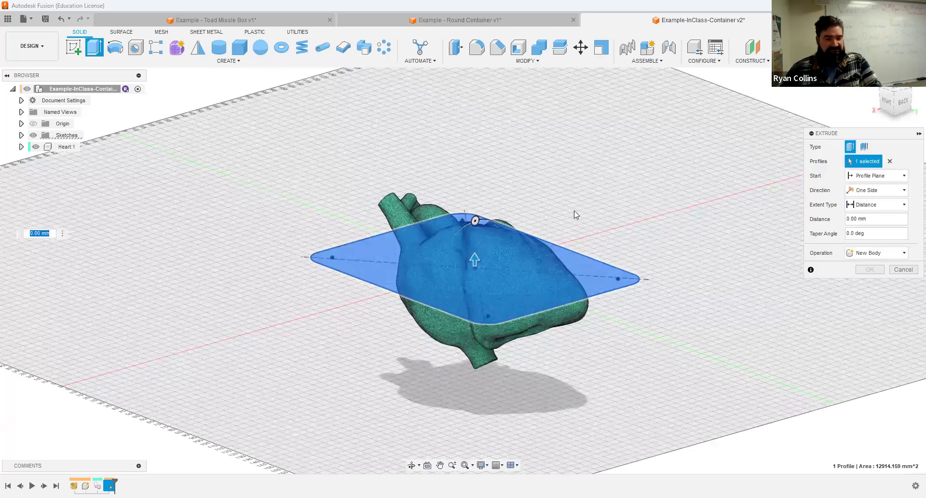
{"action": "left_click", "coordinate": [885, 103]}
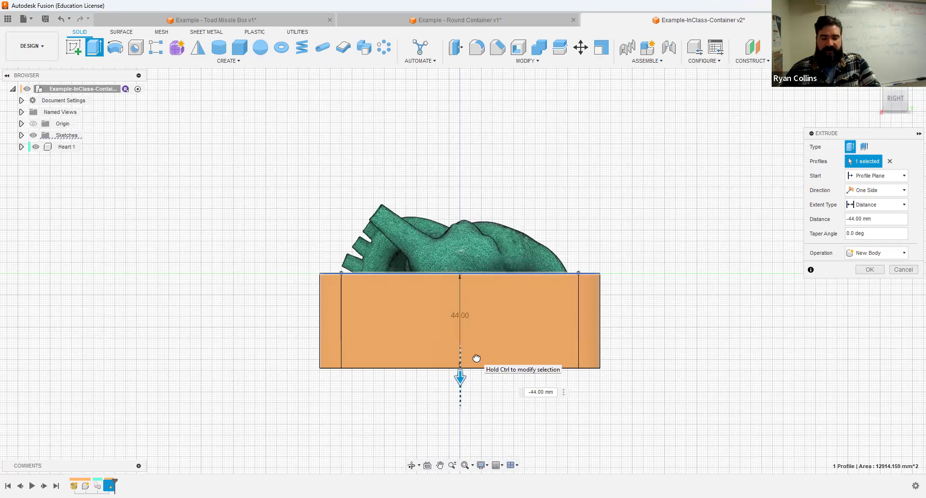
{"action": "type", "text": "-5"}
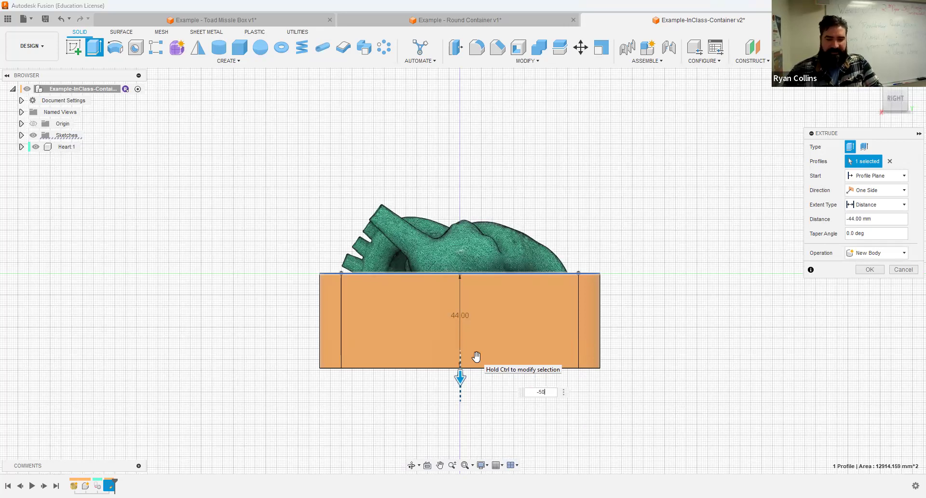
{"action": "type", "text": "0"}
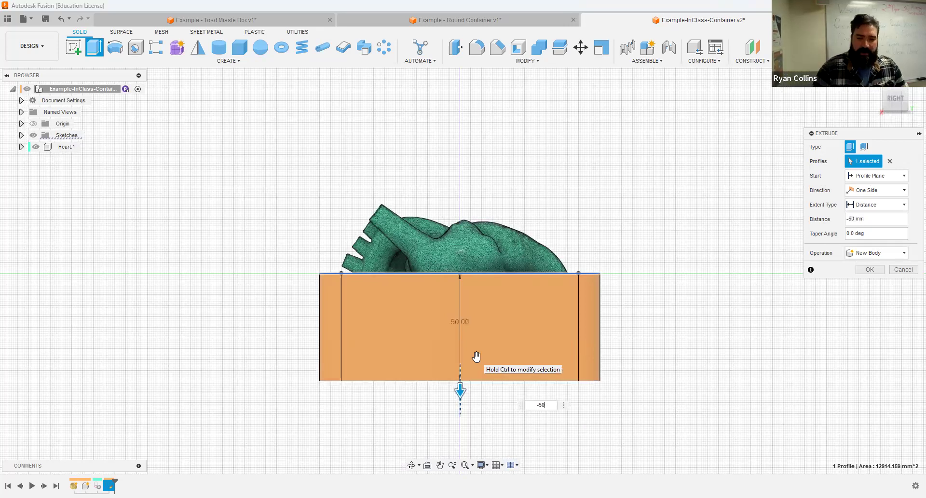
{"action": "key", "text": "Return"}
{"action": "middle_click_drag", "start_coordinate": [679, 273], "coordinate": [641, 285], "text": "shift"}
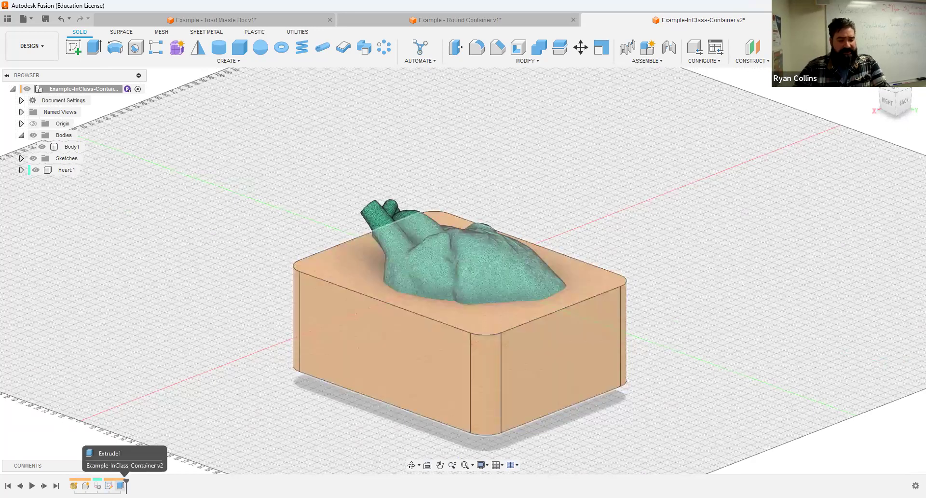
{"action": "right_click", "coordinate": [121, 485]}
{"action": "left_click", "coordinate": [152, 382]}
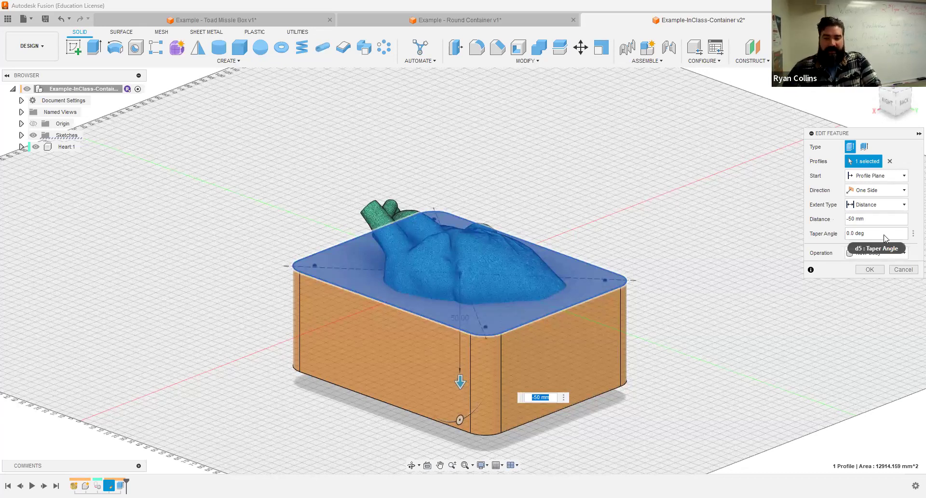
{"action": "left_click", "coordinate": [849, 234]}
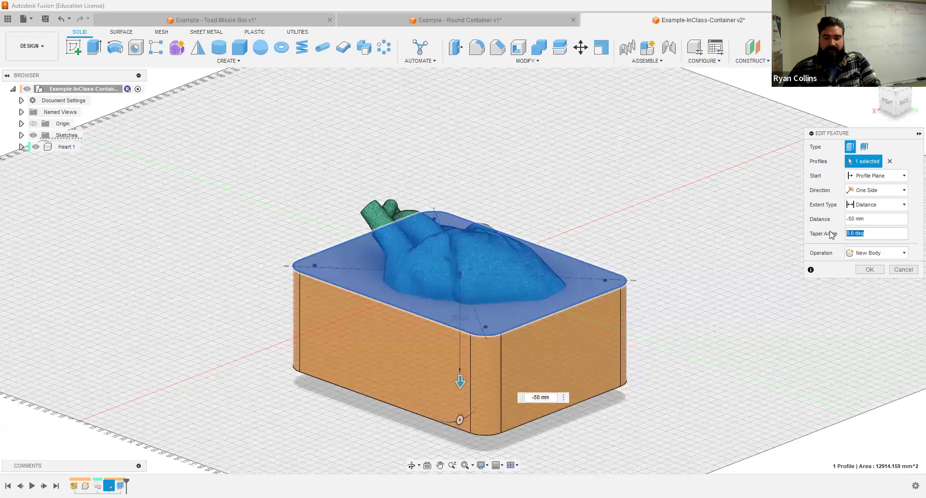
Step: Look at the Example - Toad Missile Box design and return to Example-InClass-Container
{"action": "left_click", "coordinate": [236, 21]}
{"action": "left_click", "coordinate": [892, 103]}
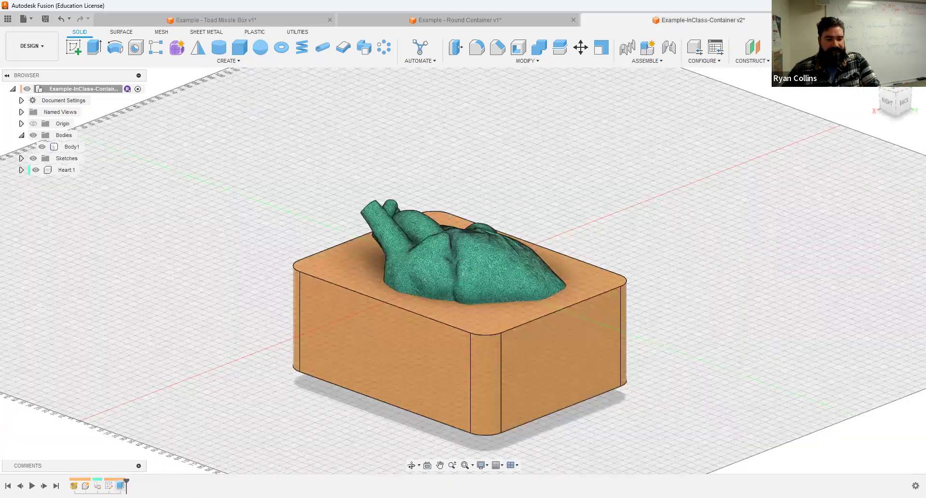
Step: Edit the base extrusion so its walls narrow toward the bottom, using a taper angle of -5 degrees
{"action": "right_click", "coordinate": [119, 485]}
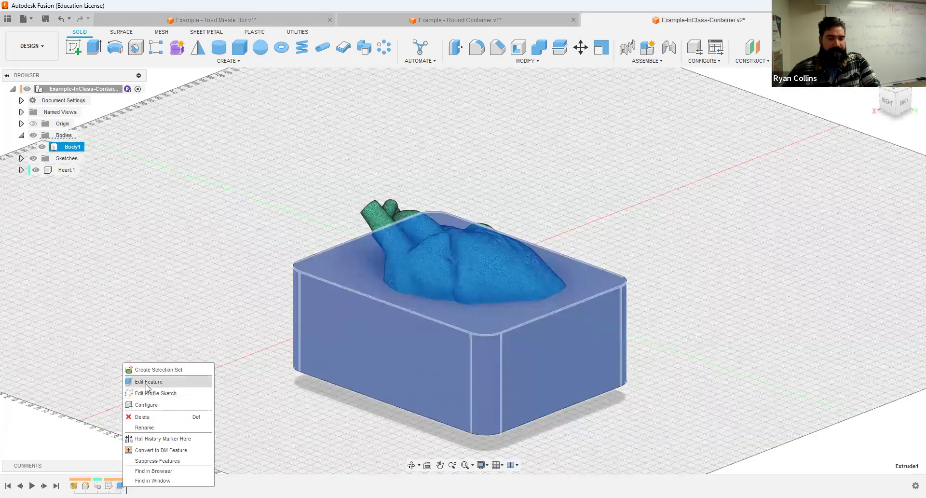
{"action": "left_click", "coordinate": [147, 382]}
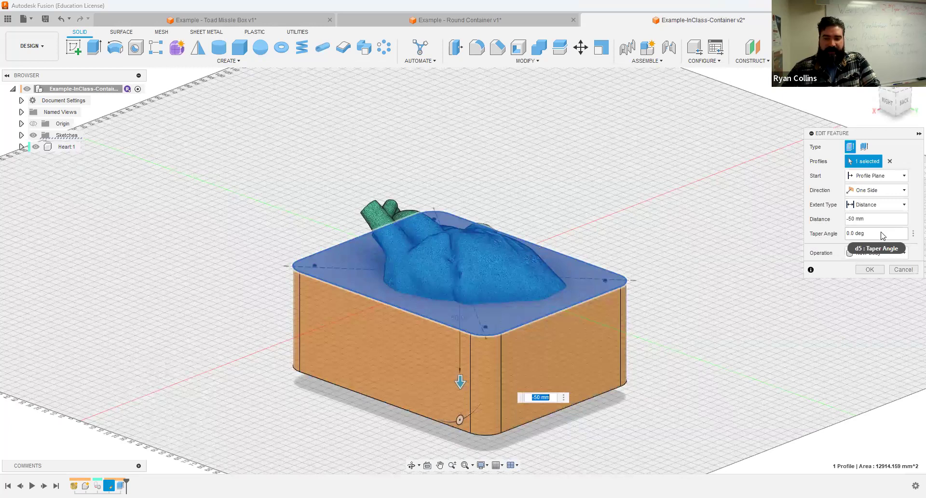
{"action": "left_click", "coordinate": [882, 235]}
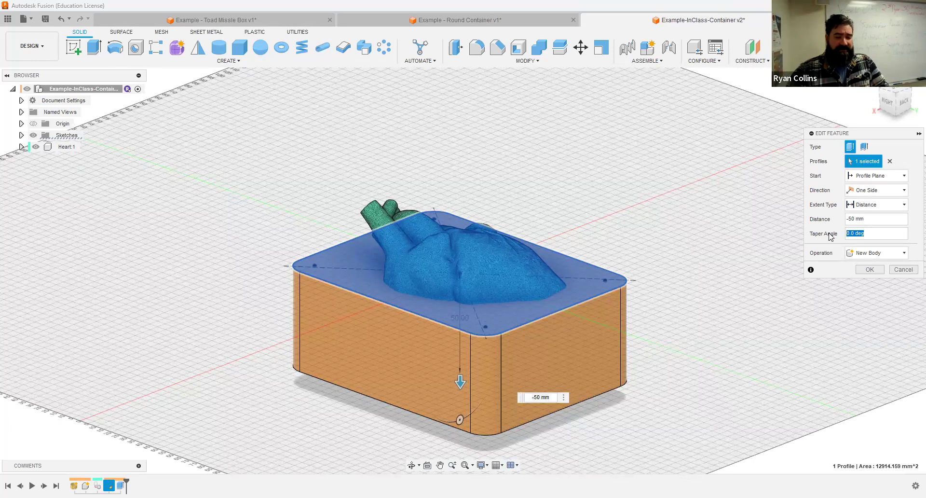
{"action": "type", "text": "5"}
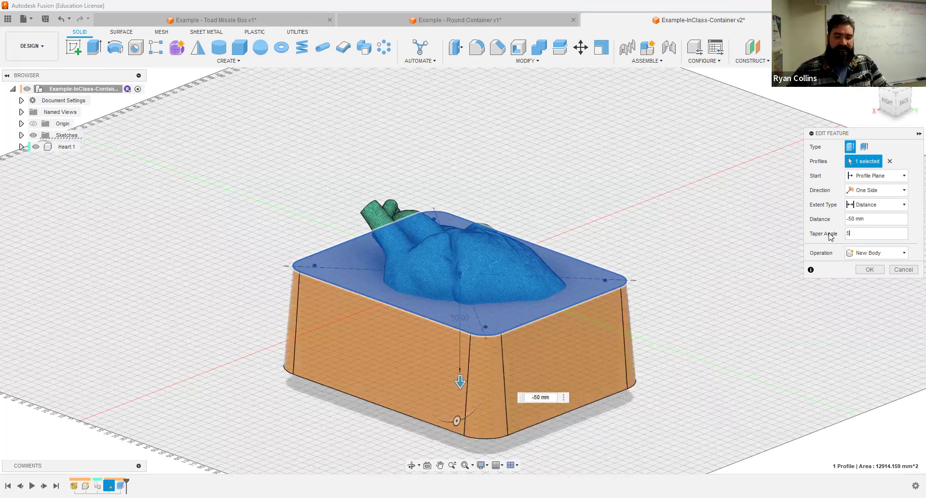
{"action": "middle_click_drag", "start_coordinate": [711, 332], "coordinate": [724, 333], "text": "shift"}
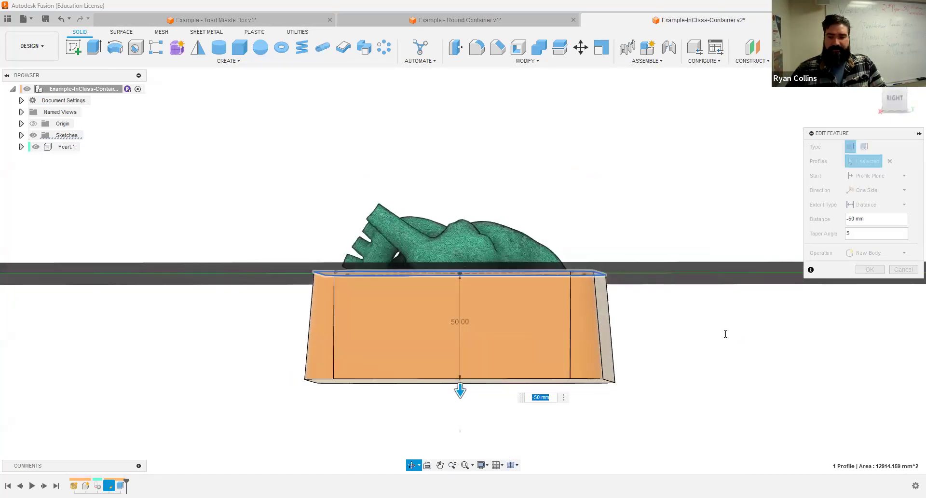
{"action": "left_click", "coordinate": [854, 237]}
{"action": "key", "text": "Home"}
{"action": "type", "text": "-"}
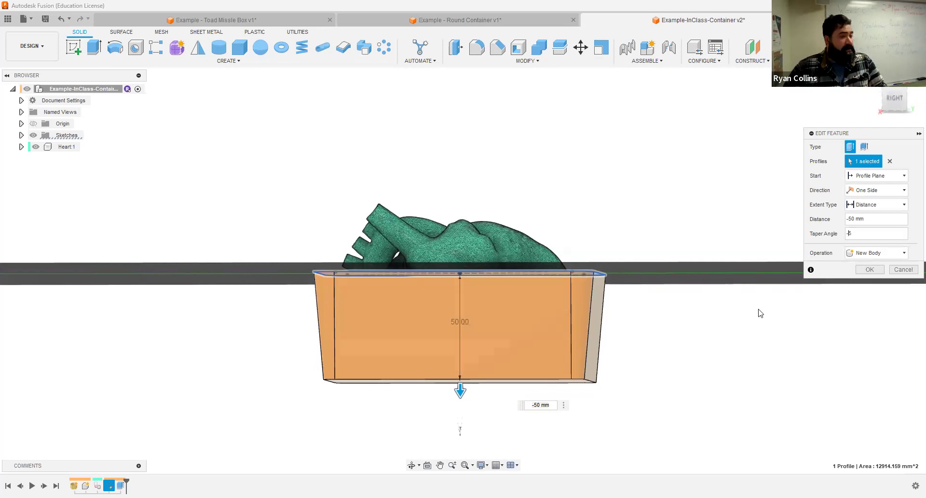
{"action": "left_click", "coordinate": [859, 271]}
{"action": "middle_click_drag", "start_coordinate": [765, 253], "coordinate": [733, 279], "text": "shift"}
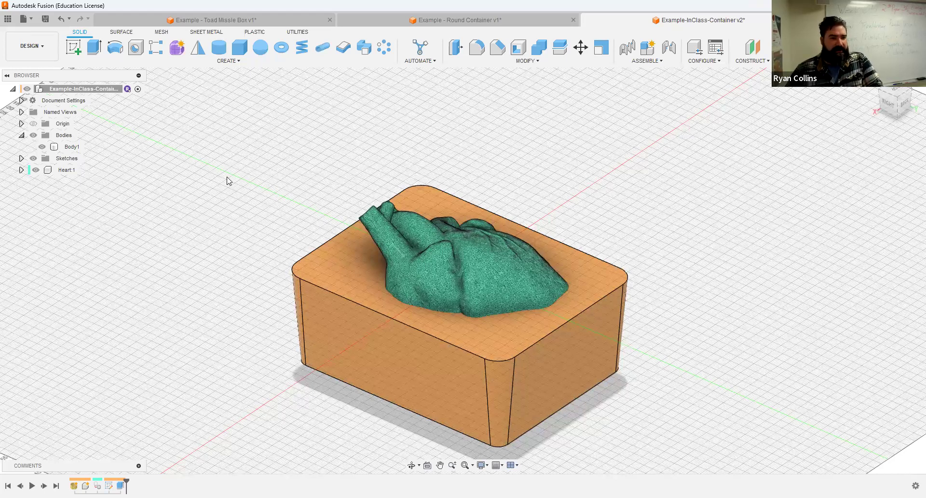
{"action": "left_click", "coordinate": [96, 52]}
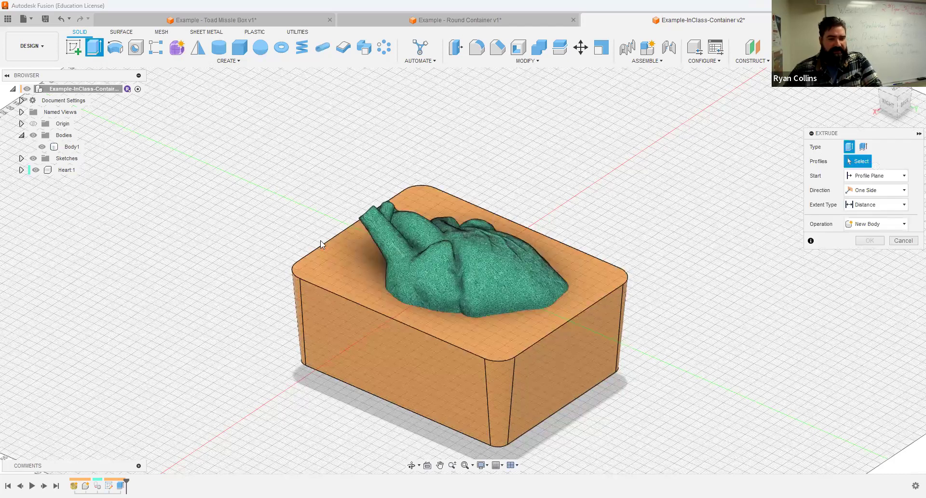
{"action": "left_click", "coordinate": [368, 273]}
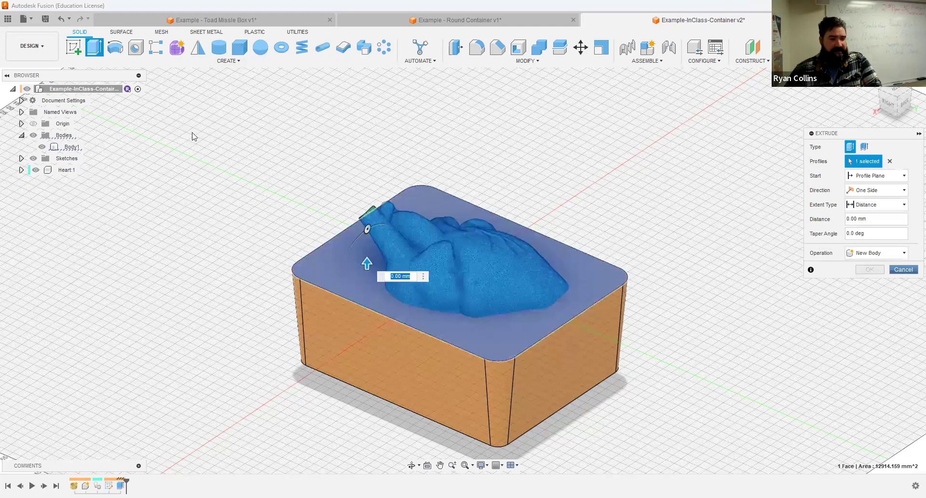
{"action": "key", "text": "Escape"}
Step: Make Sketch1 visible and extrude its rounded rectangle profile 40 mm upward over the heart
{"action": "left_click", "coordinate": [21, 158]}
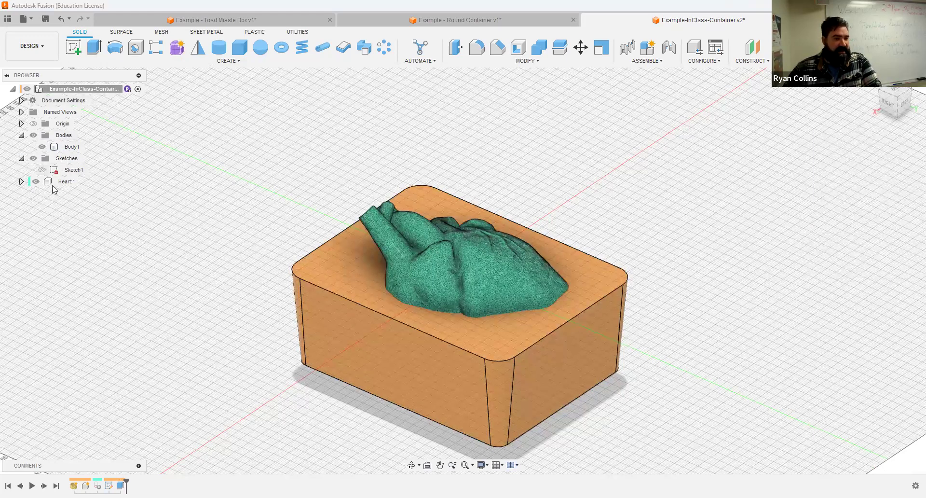
{"action": "left_click", "coordinate": [42, 169]}
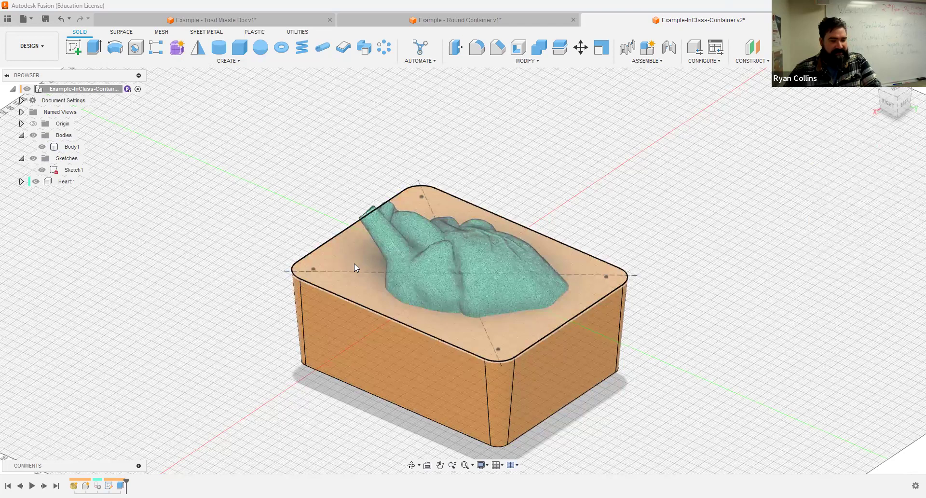
{"action": "left_click", "coordinate": [94, 46]}
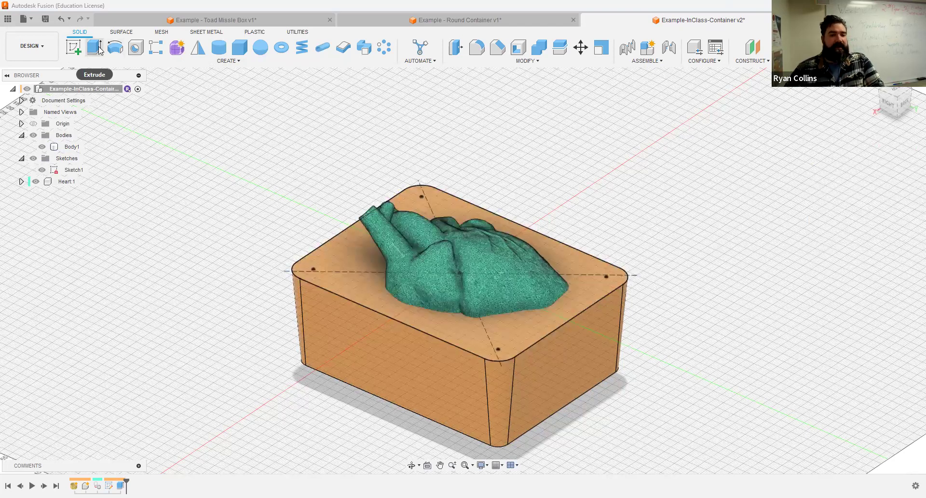
{"action": "left_click", "coordinate": [351, 258]}
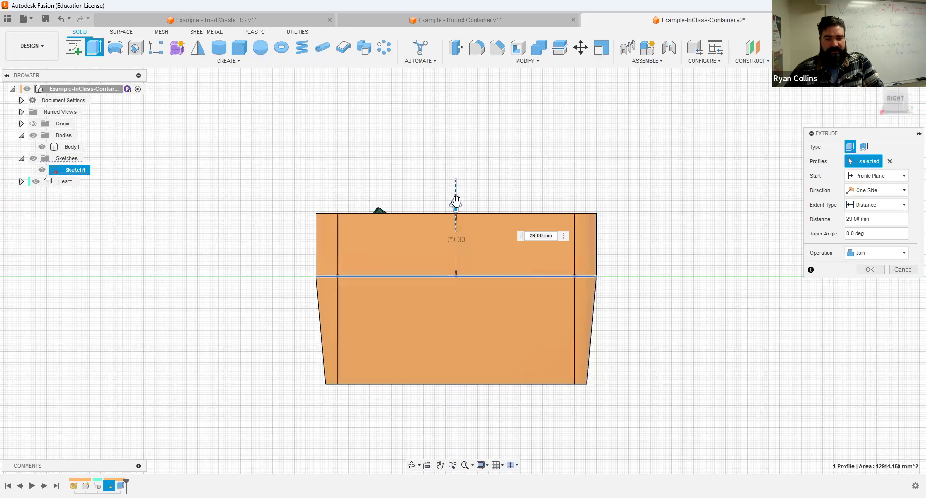
{"action": "left_click_drag", "start_coordinate": [456, 200], "coordinate": [457, 189]}
{"action": "type", "text": "40"}
{"action": "key", "text": "Return"}
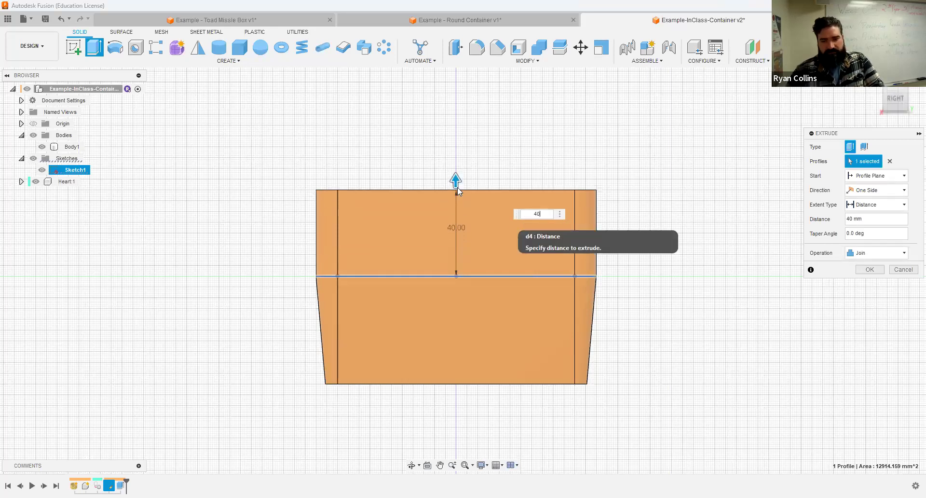
Step: Make the 40 mm upward extrusion a new body with a taper angle of -5 degrees
{"action": "left_click", "coordinate": [878, 254]}
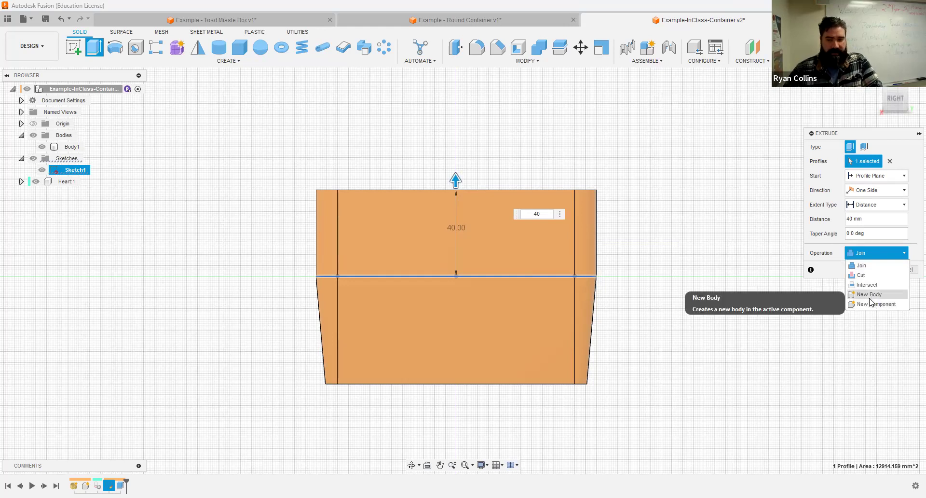
{"action": "left_click", "coordinate": [870, 295]}
{"action": "left_click", "coordinate": [870, 233]}
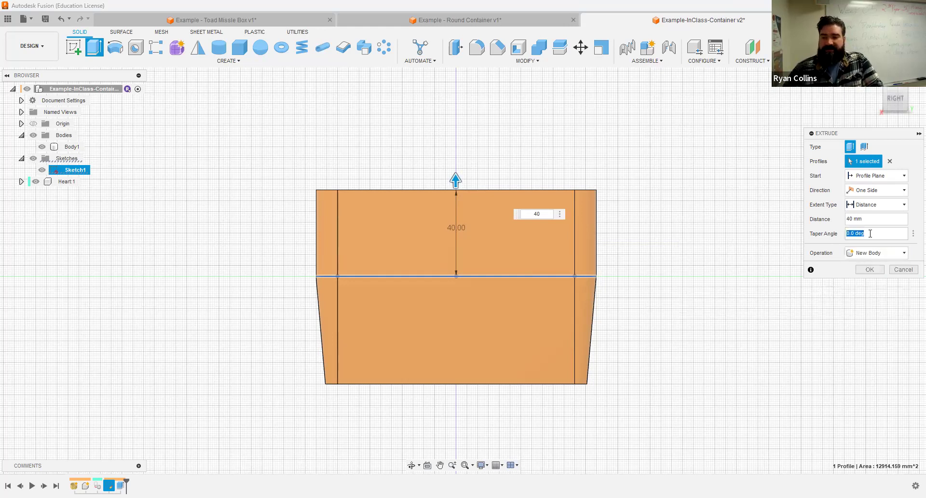
{"action": "type", "text": "-5"}
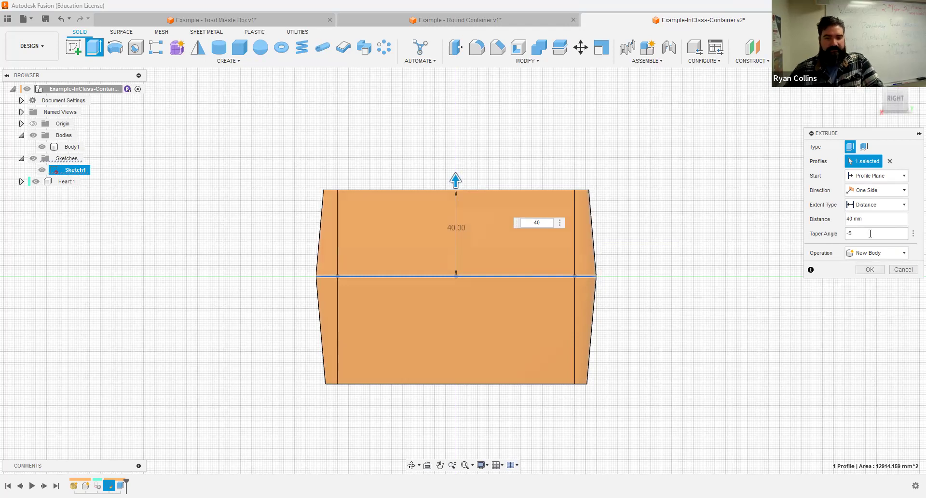
{"action": "left_click", "coordinate": [870, 269]}
Step: Create an internal component named Lid
{"action": "middle_click_drag", "start_coordinate": [711, 273], "coordinate": [686, 297], "text": "shift"}
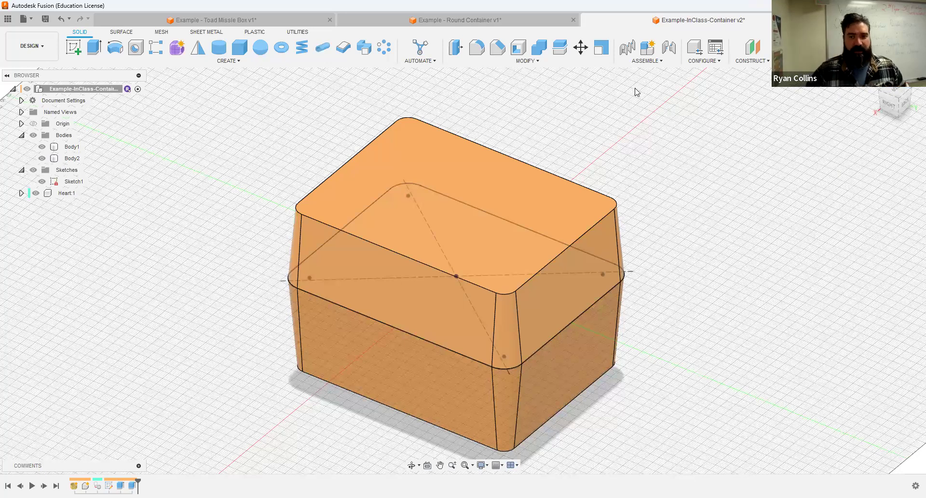
{"action": "left_click", "coordinate": [649, 48]}
{"action": "left_click", "coordinate": [840, 191]}
{"action": "type", "text": "Lid"}
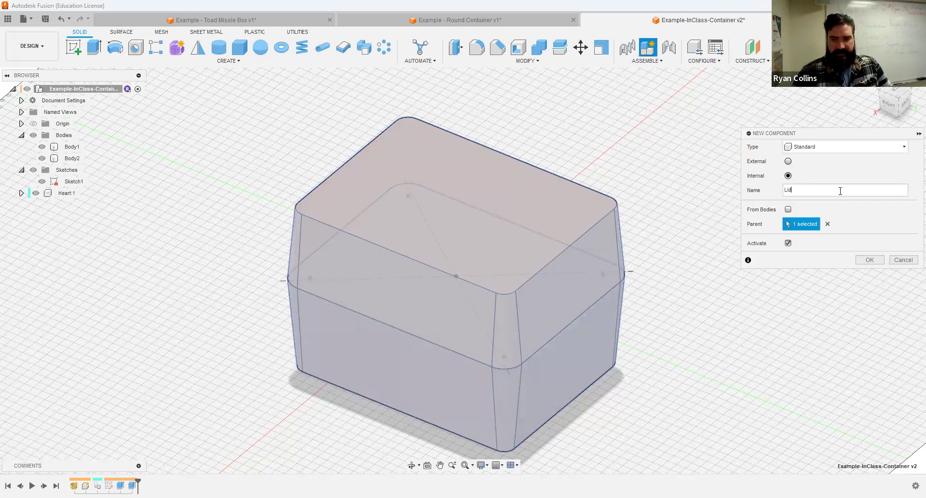
{"action": "key", "text": "Return"}
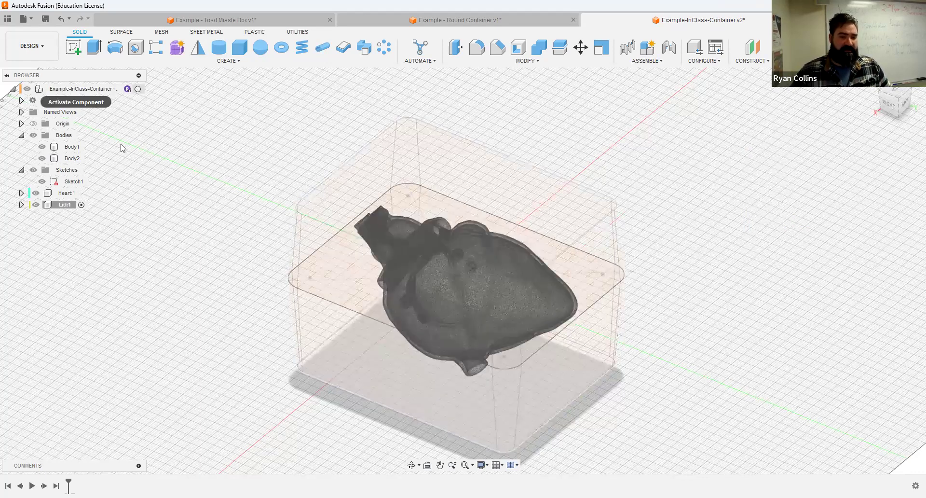
Step: Create an internal component named Base under the top-level assembly, without activating it
{"action": "left_click", "coordinate": [648, 47]}
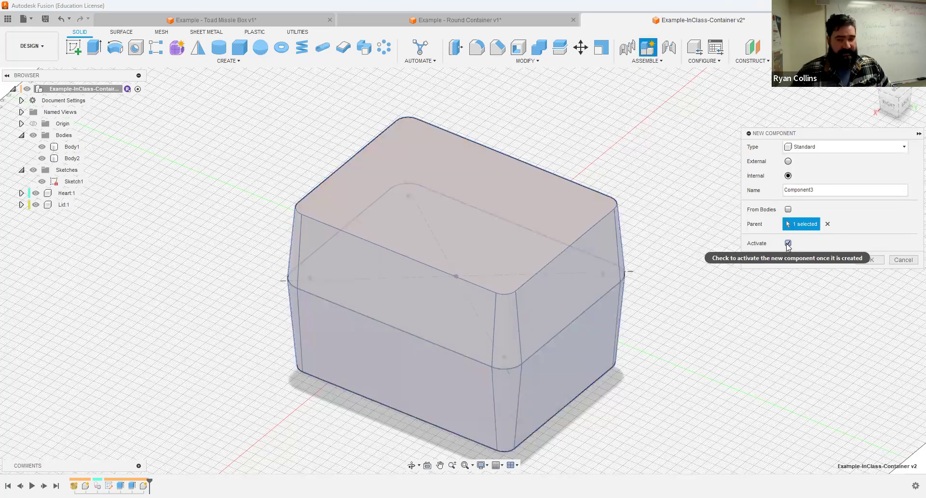
{"action": "left_click", "coordinate": [788, 243]}
{"action": "double_click", "coordinate": [810, 190]}
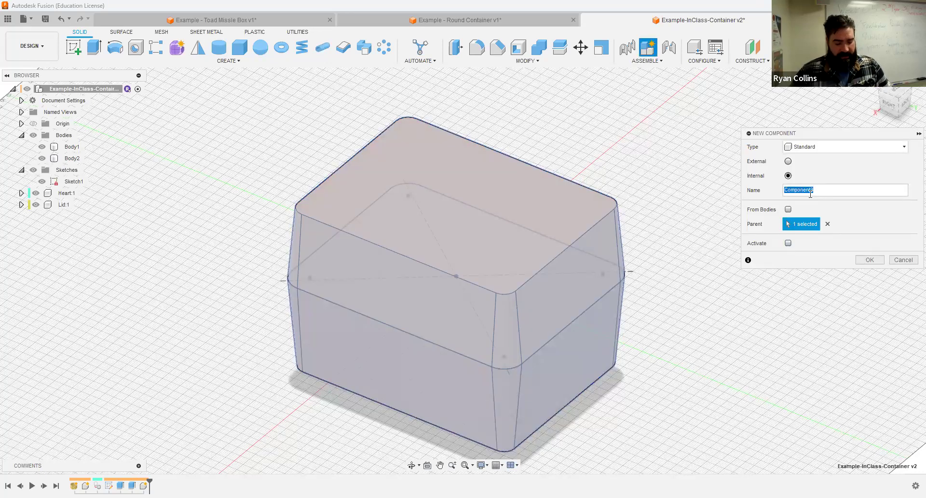
{"action": "type", "text": "Base"}
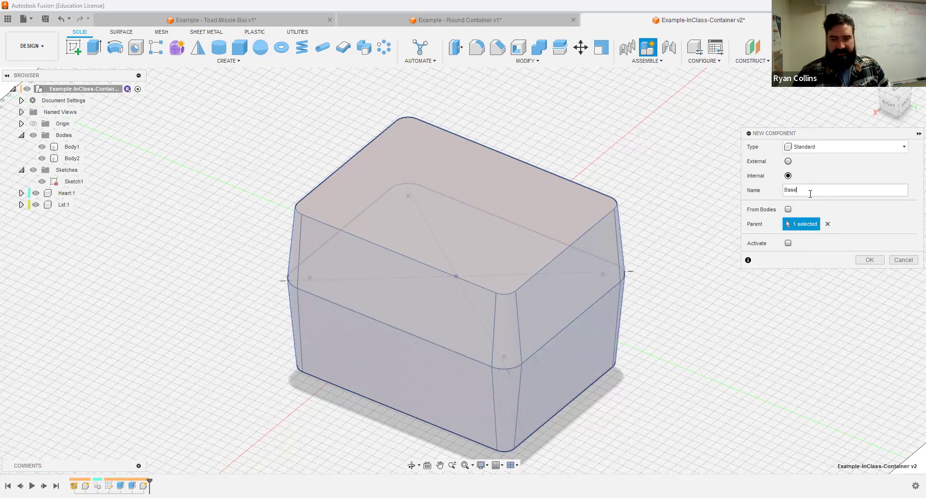
{"action": "key", "text": "Return"}
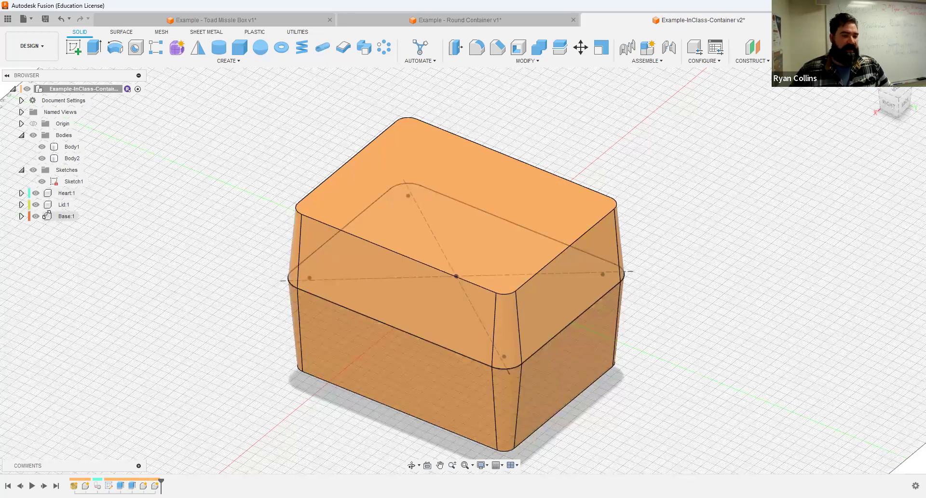
Step: Rename the lower body Base and the upper body Lid, and move each body into the component of the same name
{"action": "left_click", "coordinate": [49, 205]}
{"action": "left_click_drag", "start_coordinate": [49, 211], "coordinate": [49, 213]}
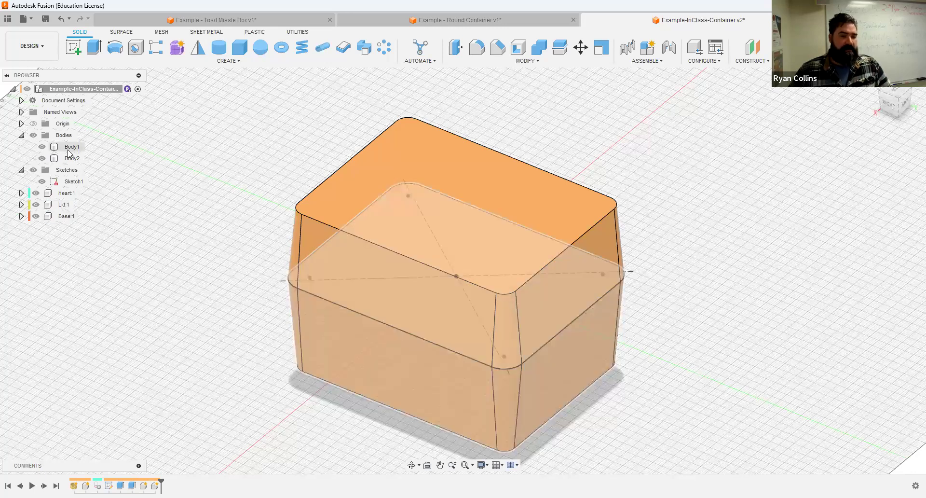
{"action": "double_click", "coordinate": [75, 147]}
{"action": "type", "text": "Base"}
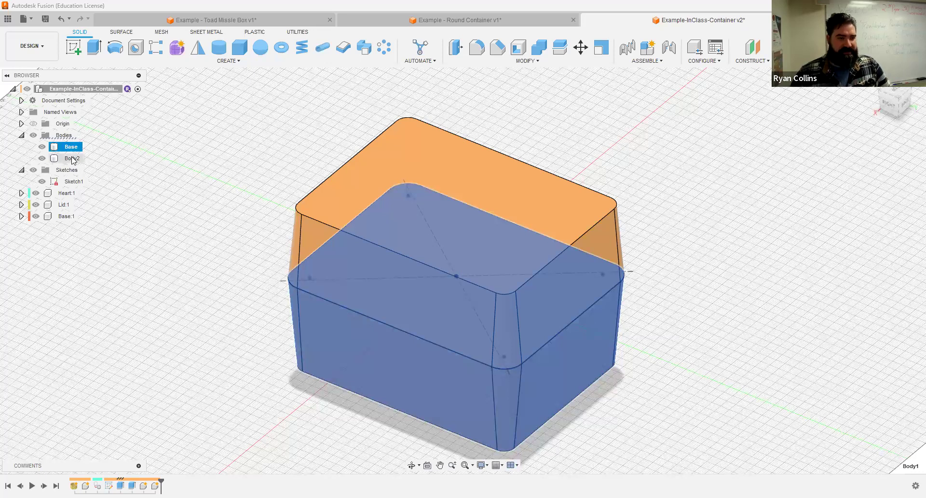
{"action": "left_click", "coordinate": [72, 157]}
{"action": "type", "text": "Lid"}
{"action": "key", "text": "Return"}
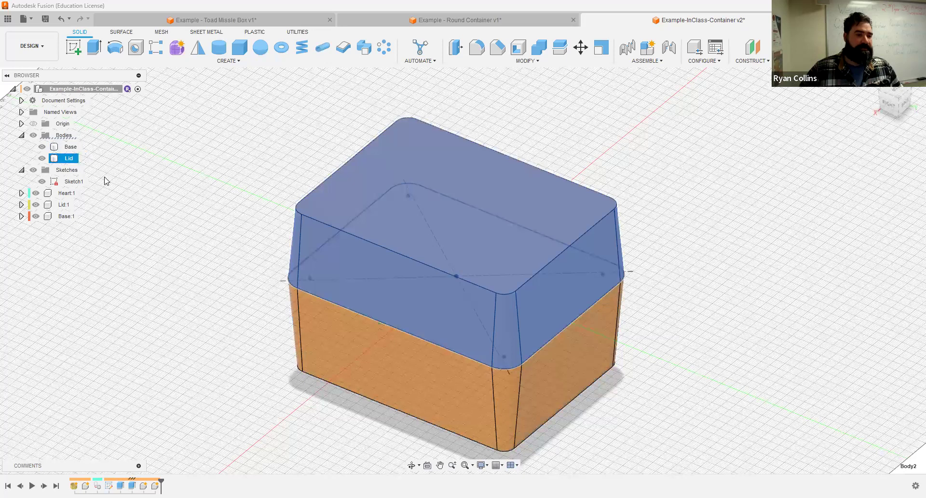
{"action": "key", "text": "Escape"}
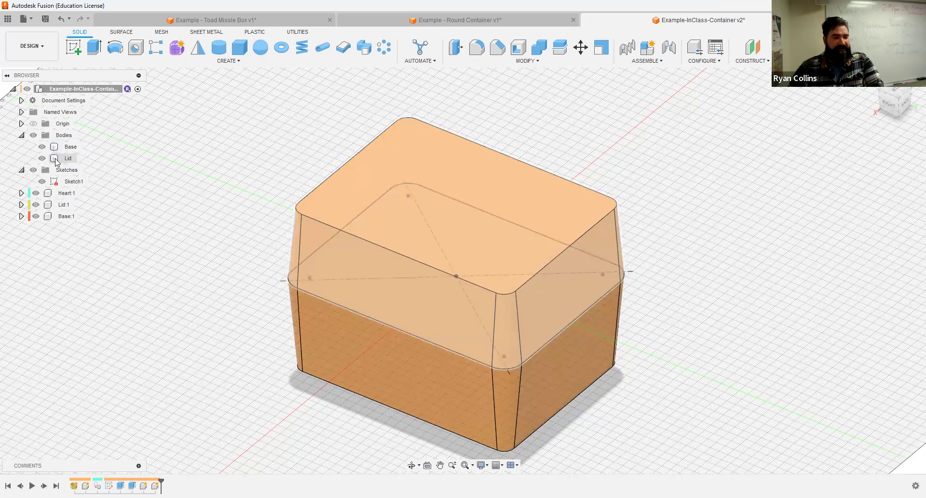
{"action": "left_click_drag", "start_coordinate": [56, 162], "coordinate": [52, 208]}
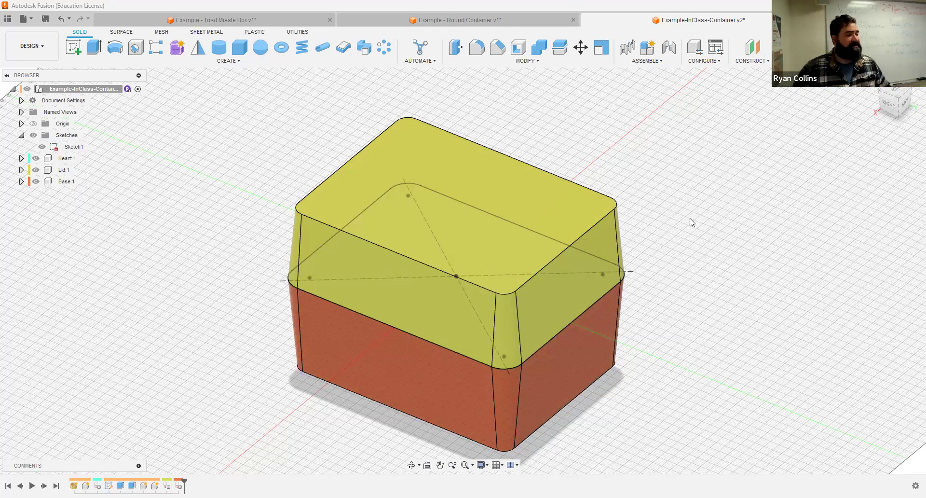
Step: Hide the Lid component and start a new sketch on the top face of the base
{"action": "left_click", "coordinate": [36, 170]}
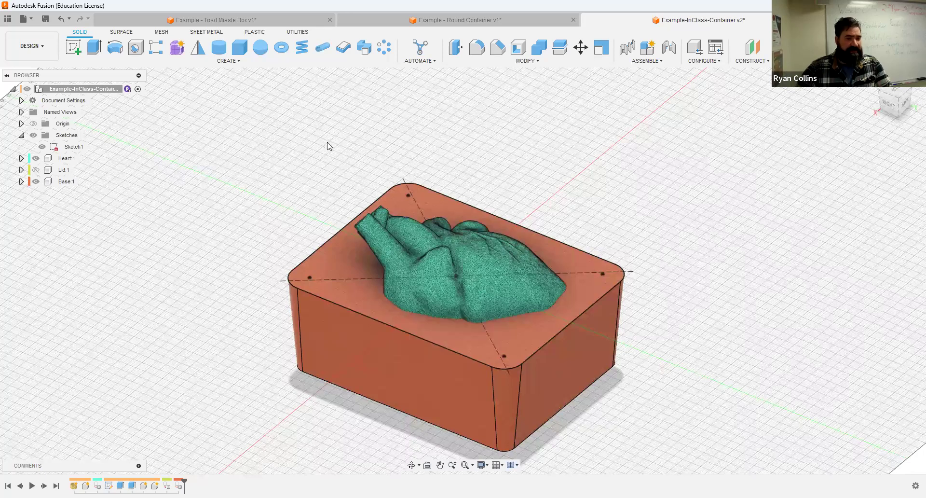
{"action": "left_click", "coordinate": [74, 48]}
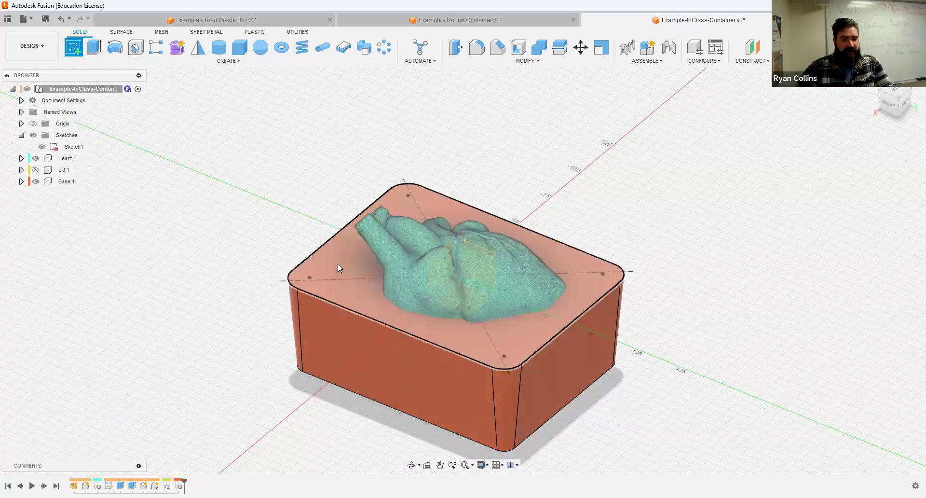
{"action": "left_click", "coordinate": [338, 264]}
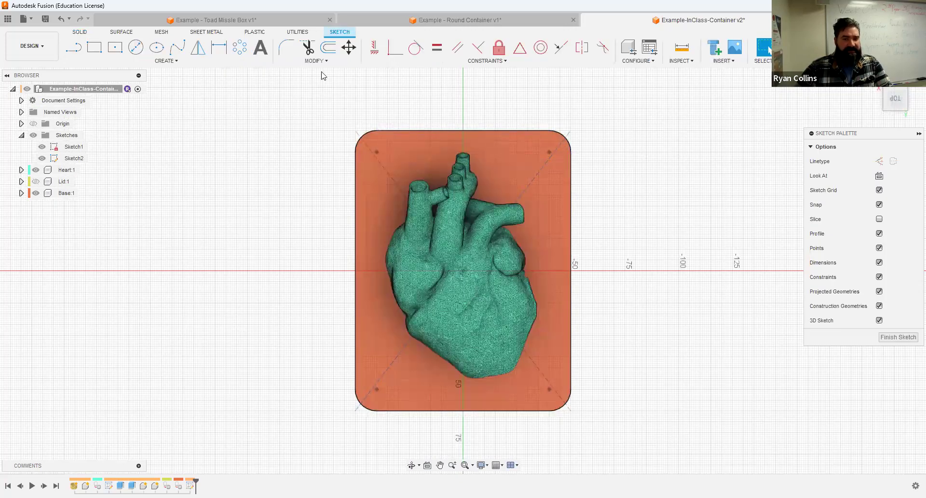
{"action": "left_click", "coordinate": [330, 47]}
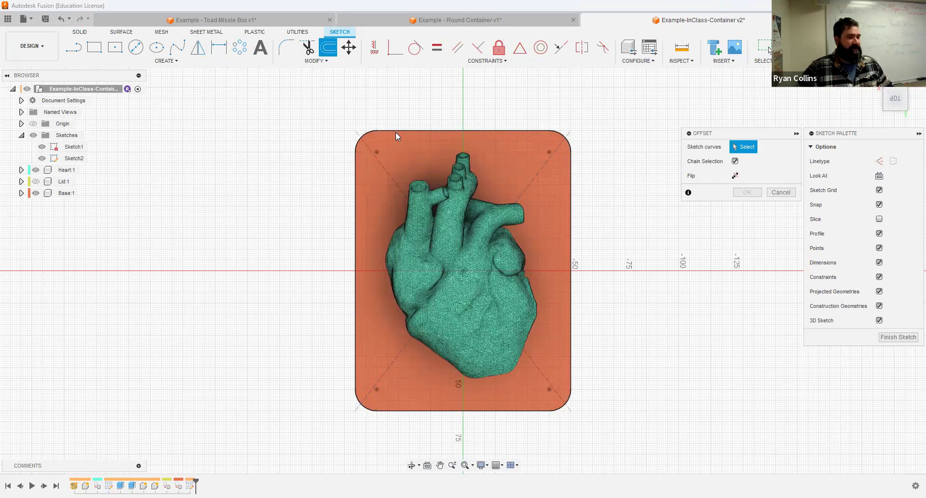
{"action": "left_click", "coordinate": [781, 192]}
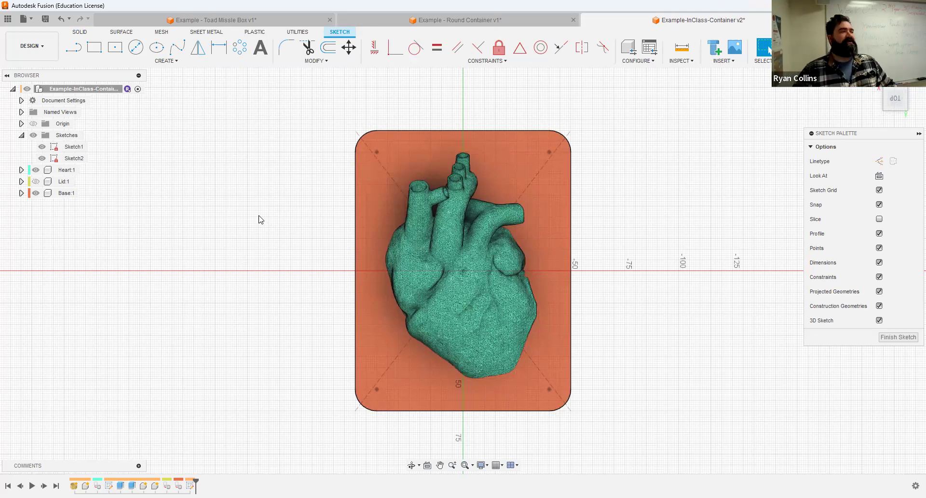
Step: Hide the Heart component and project the Base body's outline into the sketch using the body selection filter
{"action": "left_click", "coordinate": [66, 169]}
{"action": "key", "text": "v"}
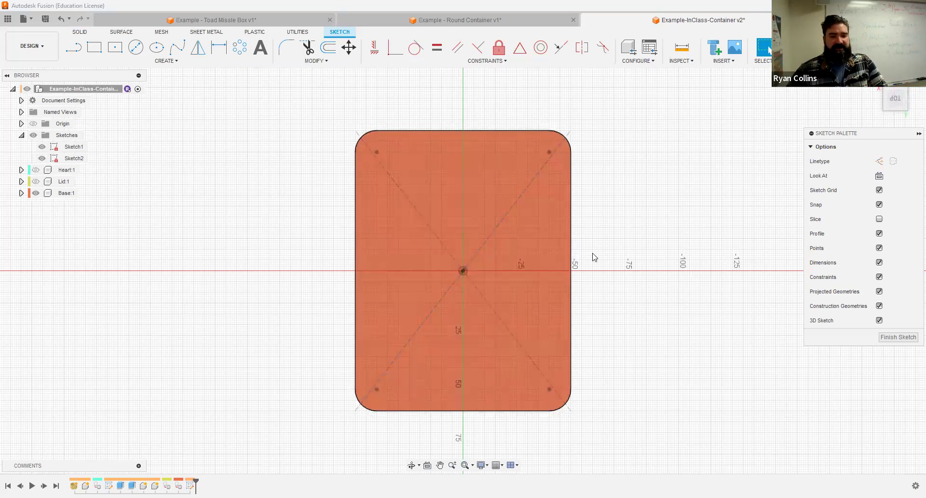
{"action": "left_click", "coordinate": [174, 61]}
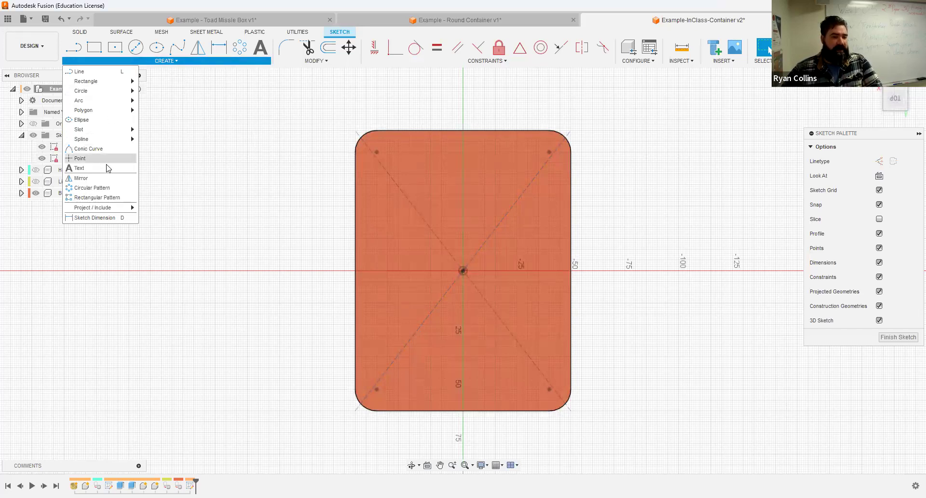
{"action": "mouse_move", "coordinate": [88, 207]}
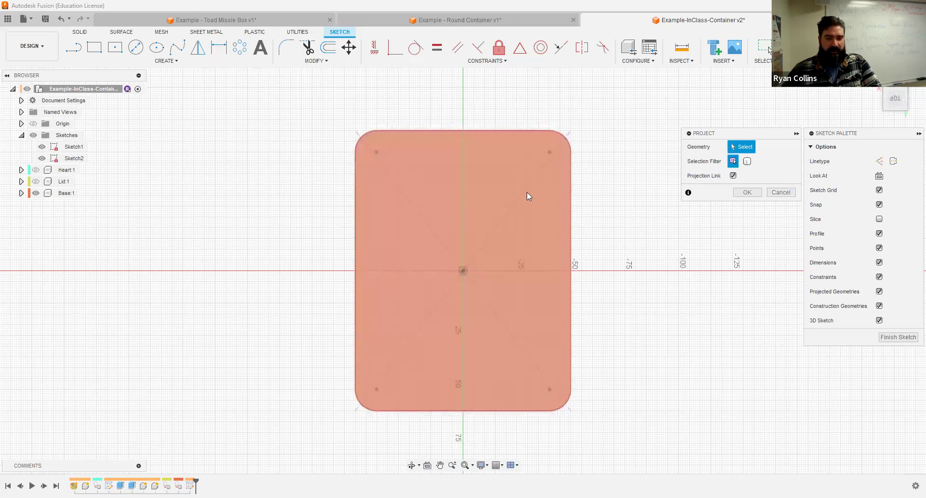
{"action": "left_click", "coordinate": [747, 162]}
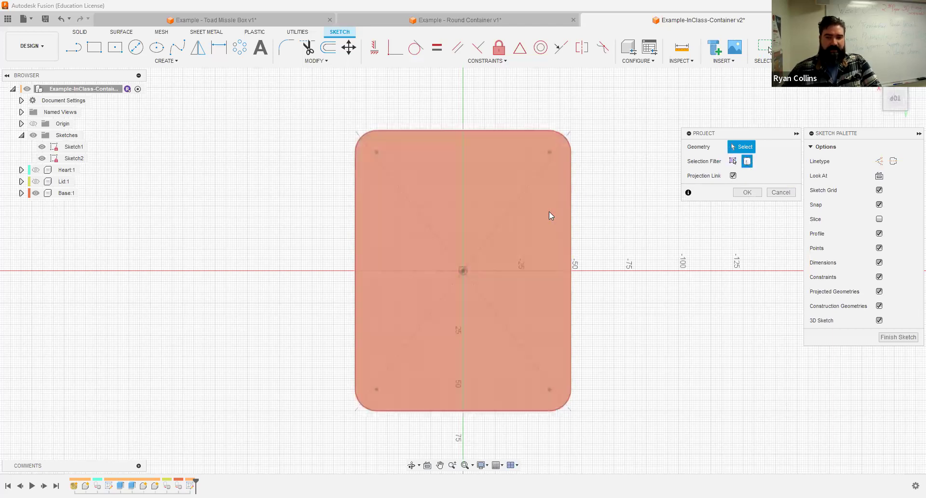
{"action": "left_click", "coordinate": [550, 215]}
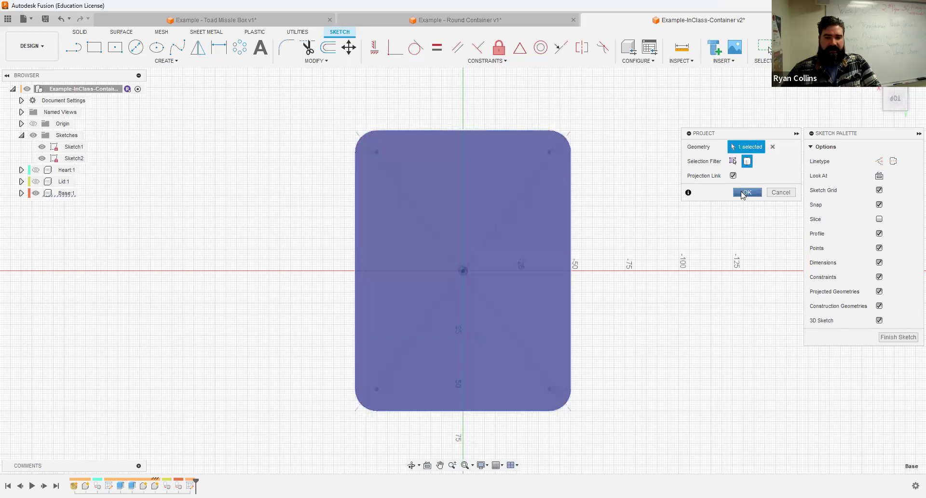
{"action": "key", "text": "Return"}
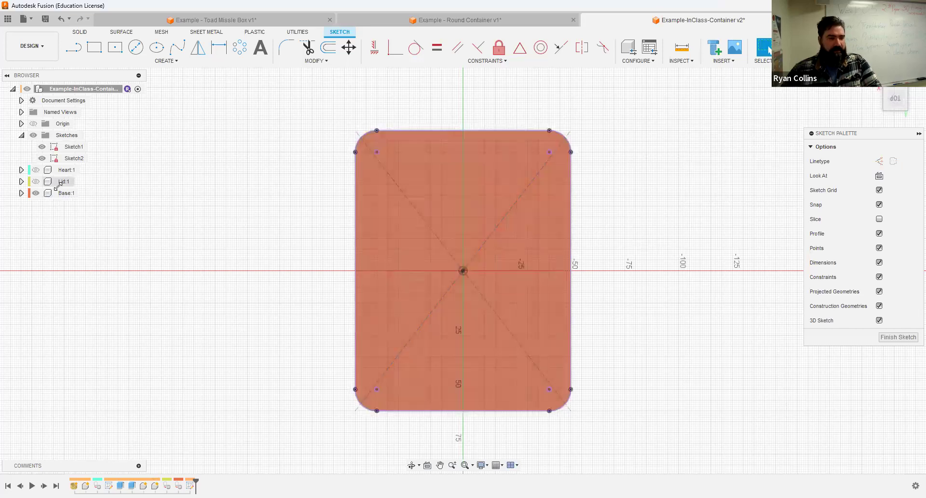
Step: Hide the Base component and offset the projected rounded rectangle 3 mm inward
{"action": "left_click", "coordinate": [36, 192]}
{"action": "left_click", "coordinate": [36, 193]}
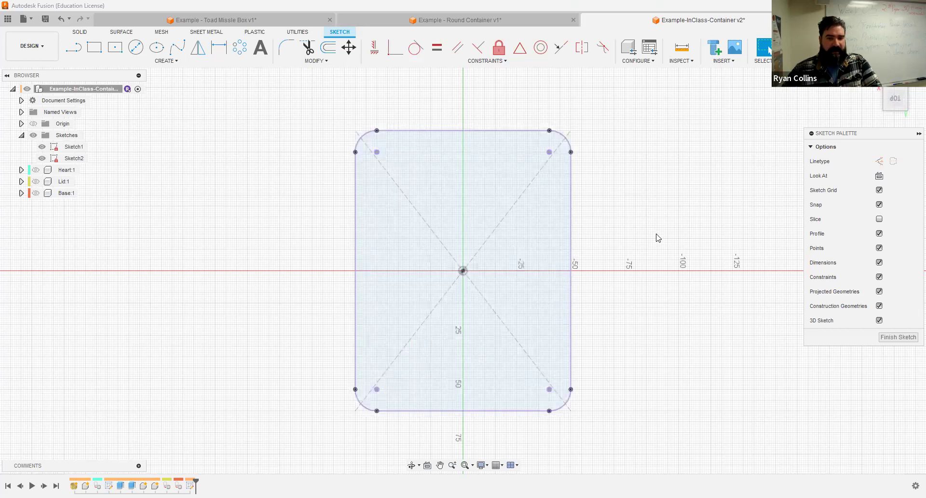
{"action": "mouse_move", "coordinate": [676, 220]}
{"action": "middle_mouse_down", "text": "shift"}
{"action": "mouse_move", "coordinate": [675, 202]}
{"action": "mouse_move", "coordinate": [666, 213]}
{"action": "middle_mouse_up", "text": "shift"}
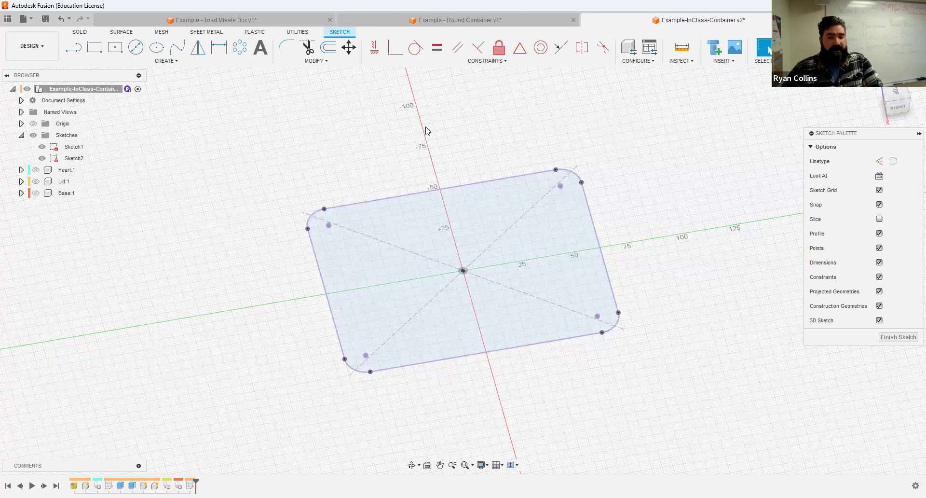
{"action": "left_click", "coordinate": [328, 48]}
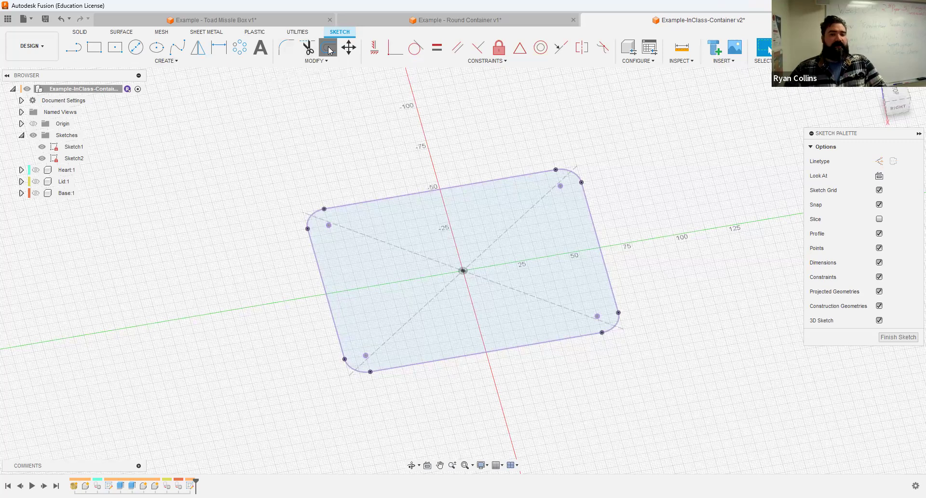
{"action": "left_click", "coordinate": [415, 195]}
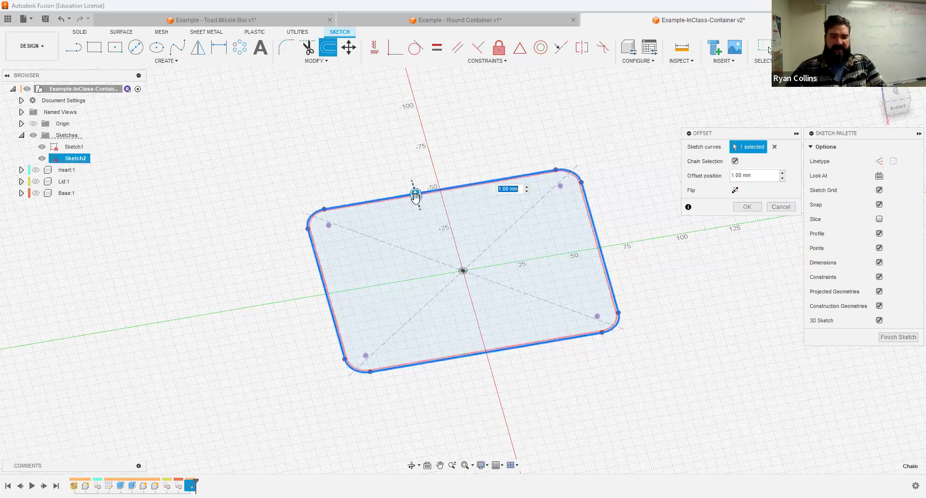
{"action": "type", "text": "3"}
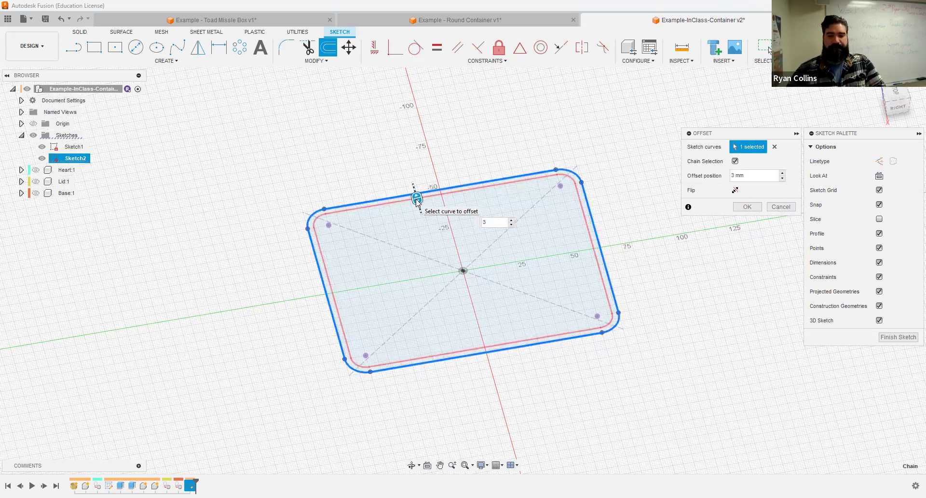
{"action": "key", "text": "Return"}
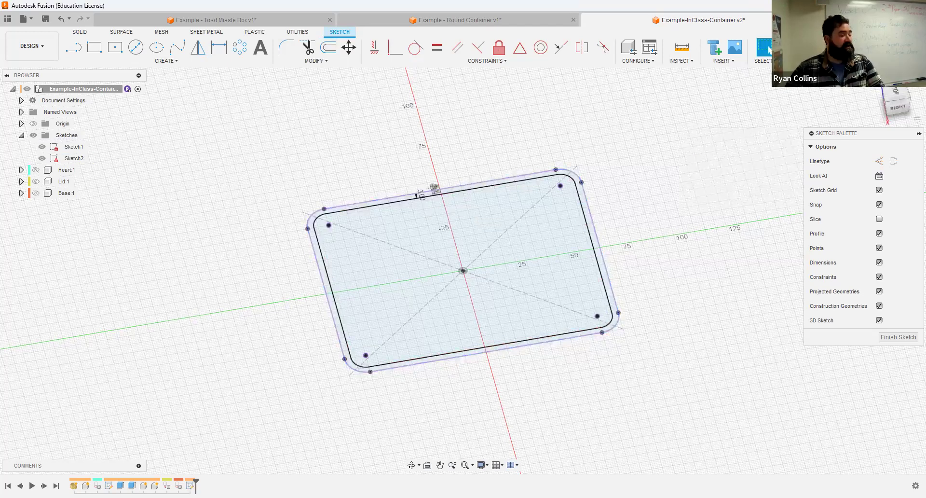
Step: Finish the sketch and make the Base component visible again
{"action": "left_click", "coordinate": [795, 49]}
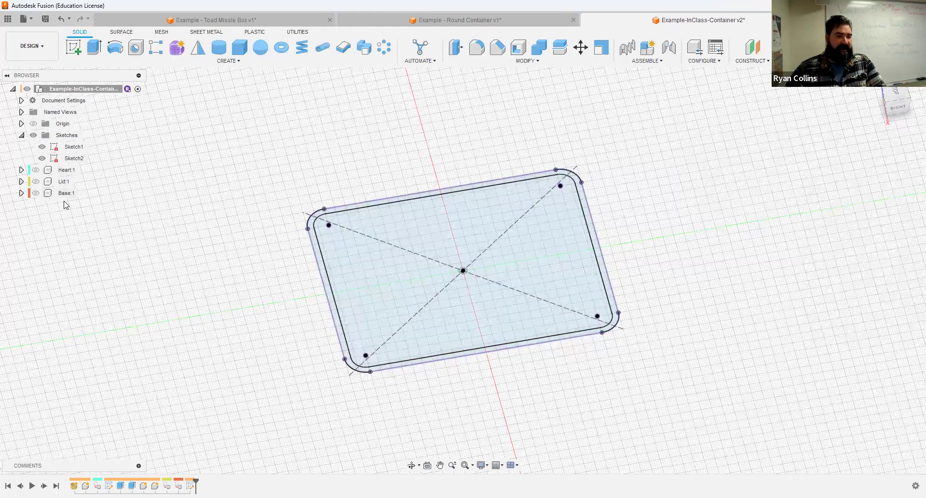
{"action": "left_click", "coordinate": [32, 194]}
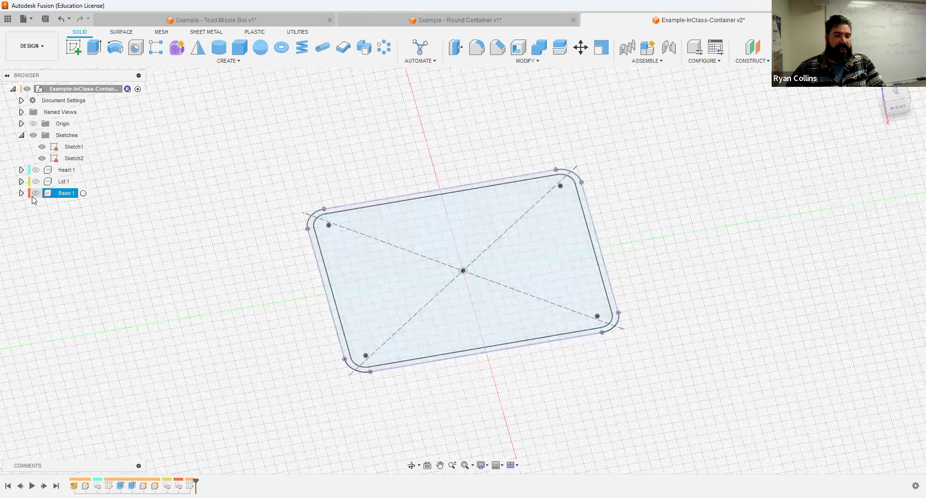
{"action": "left_click", "coordinate": [35, 193]}
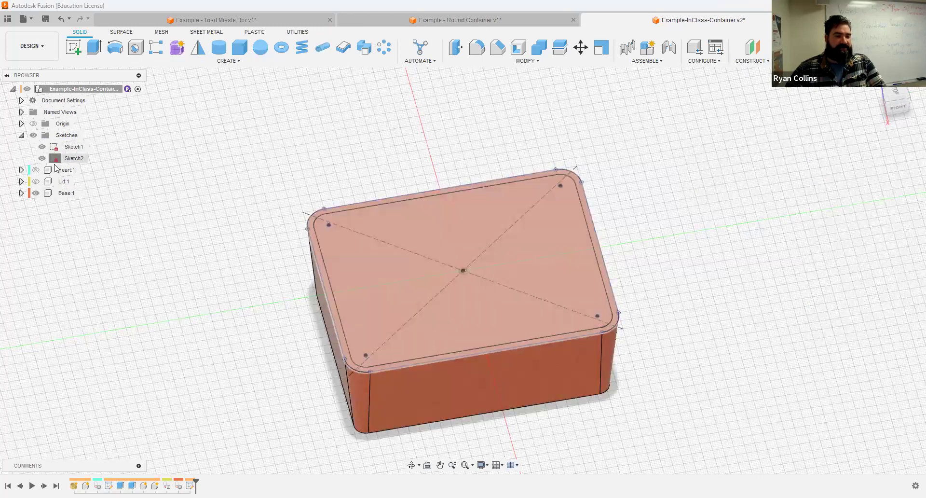
Step: Move Sketch2 into the Base component and expand the component's sketches
{"action": "key", "text": "Delete"}
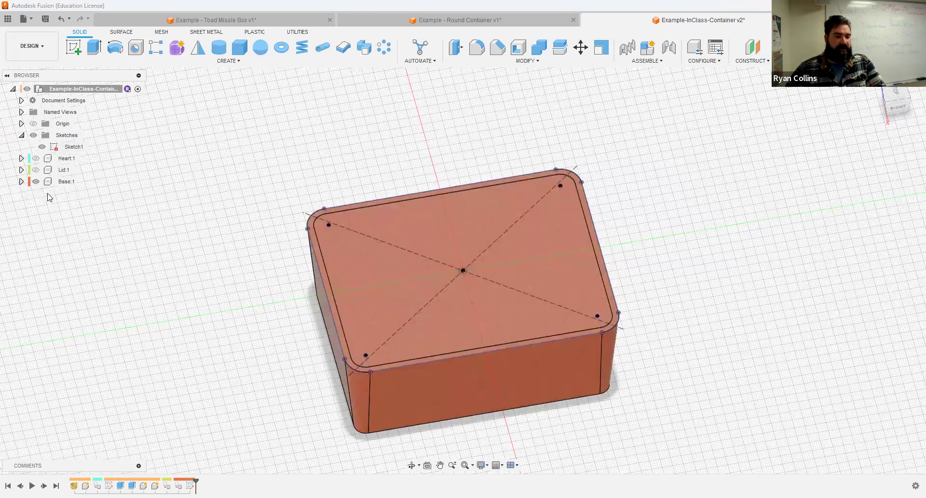
{"action": "left_click", "coordinate": [21, 181]}
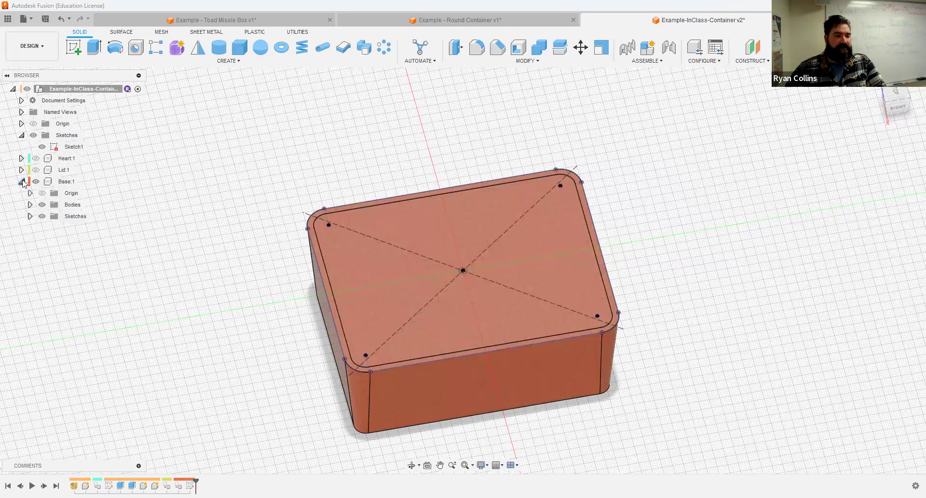
{"action": "left_click", "coordinate": [30, 216]}
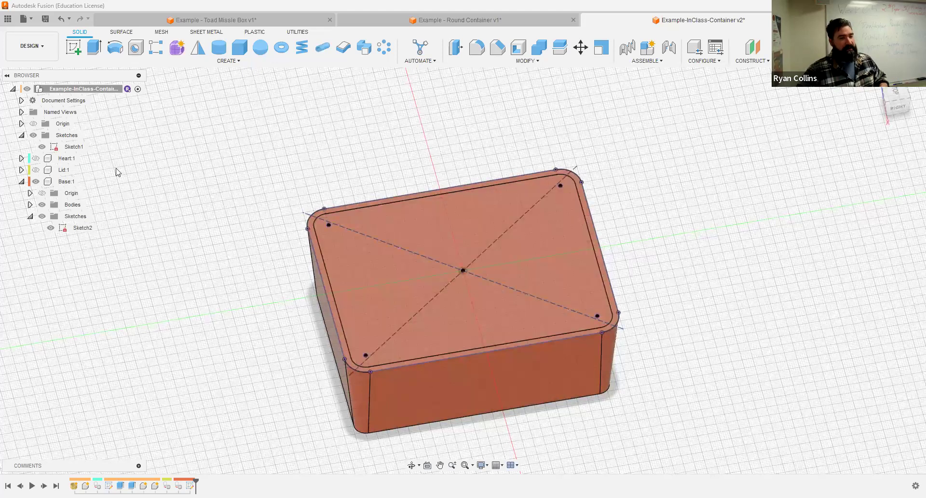
Step: Rename Sketch1 as Box Outline
{"action": "left_click", "coordinate": [75, 147]}
{"action": "left_click", "coordinate": [75, 146]}
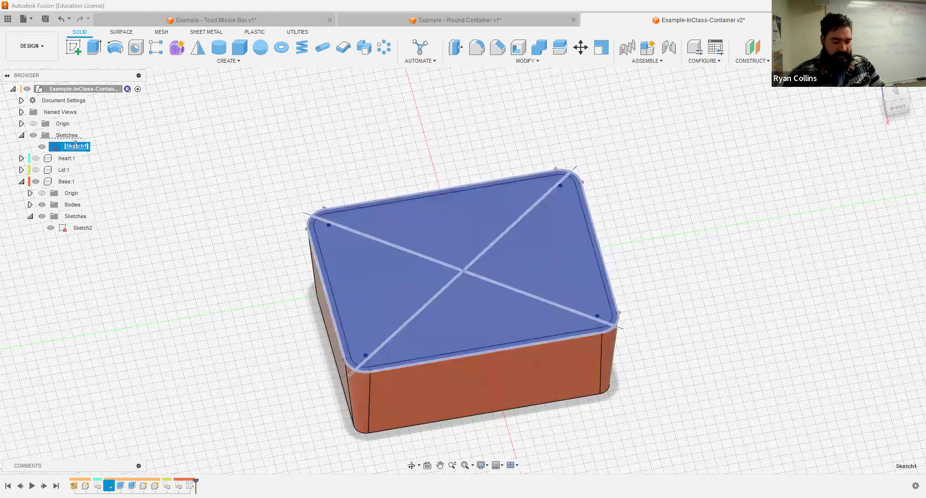
{"action": "type", "text": "Box Out"}
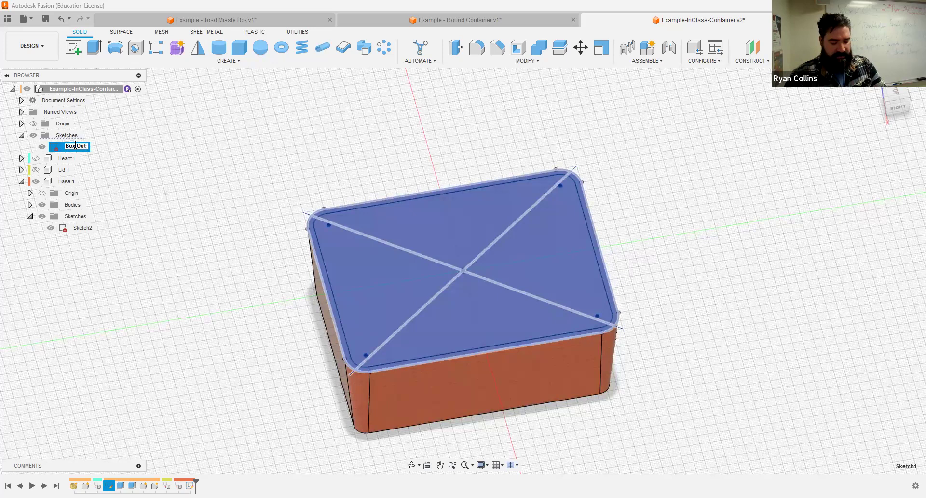
{"action": "type", "text": "line"}
{"action": "key", "text": "Return"}
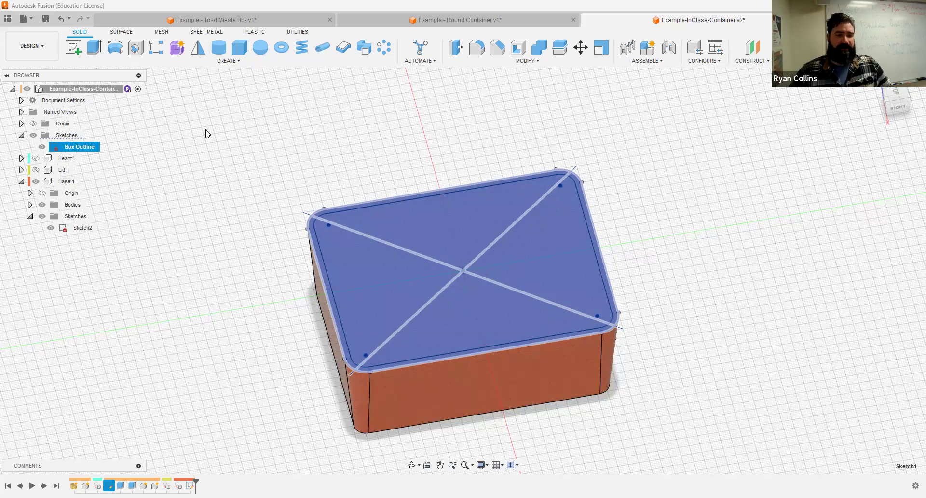
{"action": "left_click", "coordinate": [644, 188]}
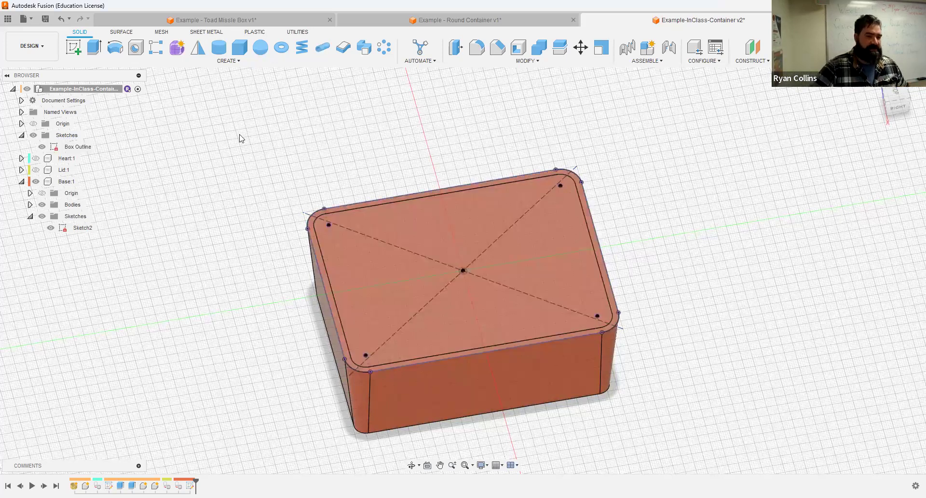
Step: Hide the Box Outline sketch and set up an Extrude cut of the inner profile at -30 mm with a -5 degree taper
{"action": "left_click", "coordinate": [95, 50]}
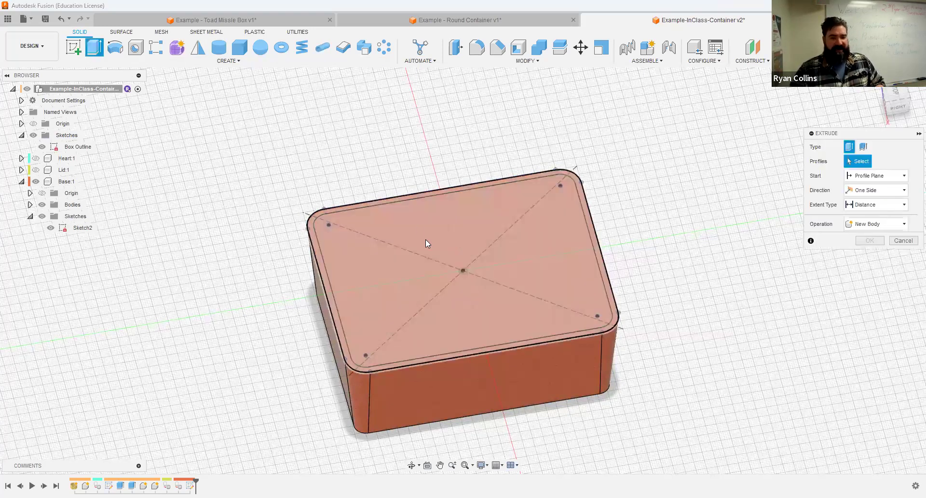
{"action": "left_click", "coordinate": [42, 147]}
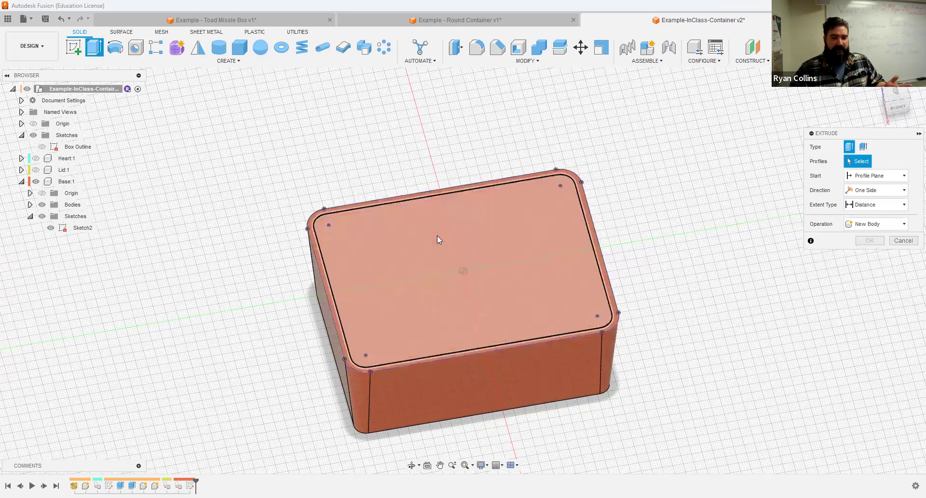
{"action": "left_click", "coordinate": [438, 237]}
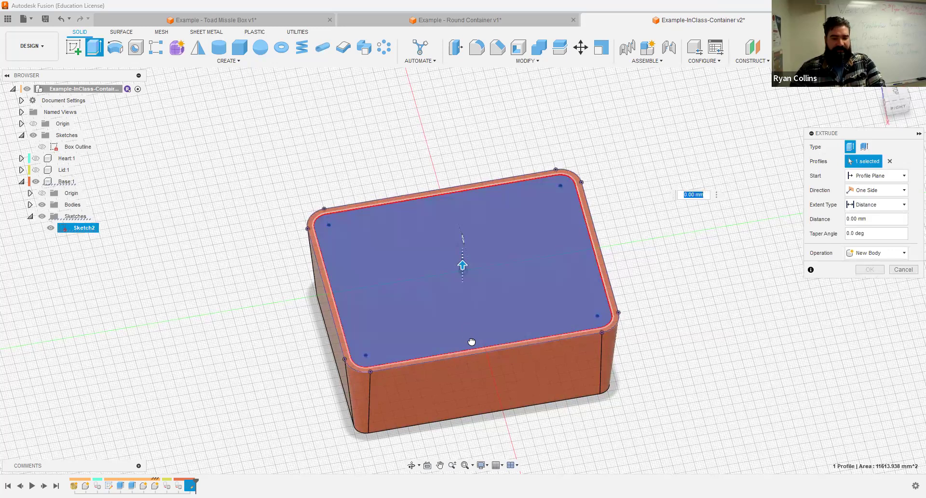
{"action": "type", "text": "-30"}
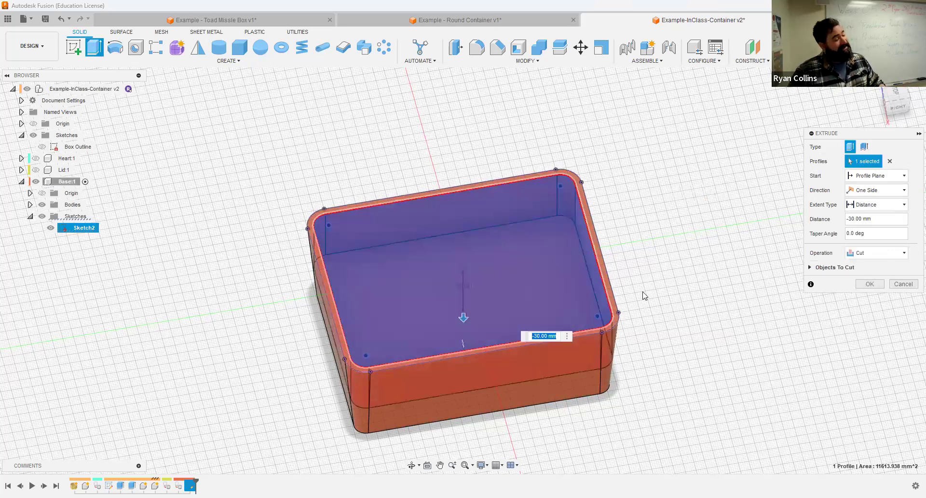
{"action": "left_click", "coordinate": [877, 235]}
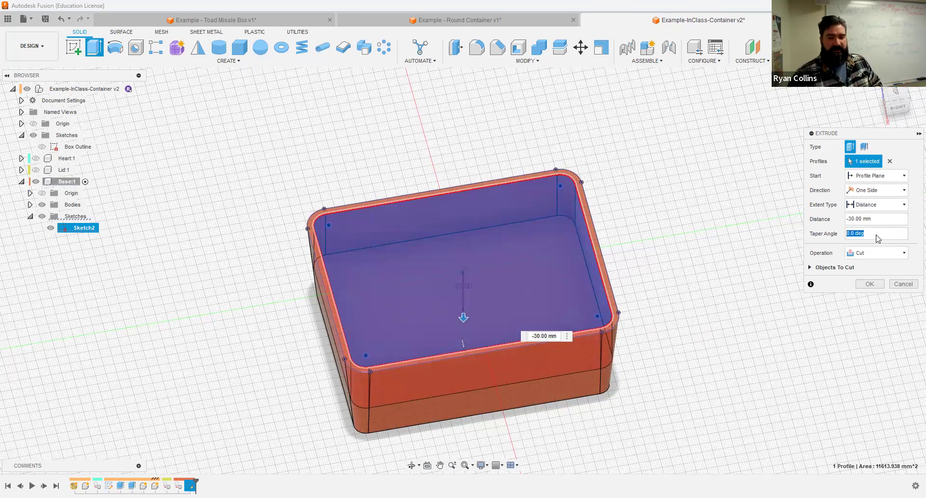
{"action": "type", "text": "-5"}
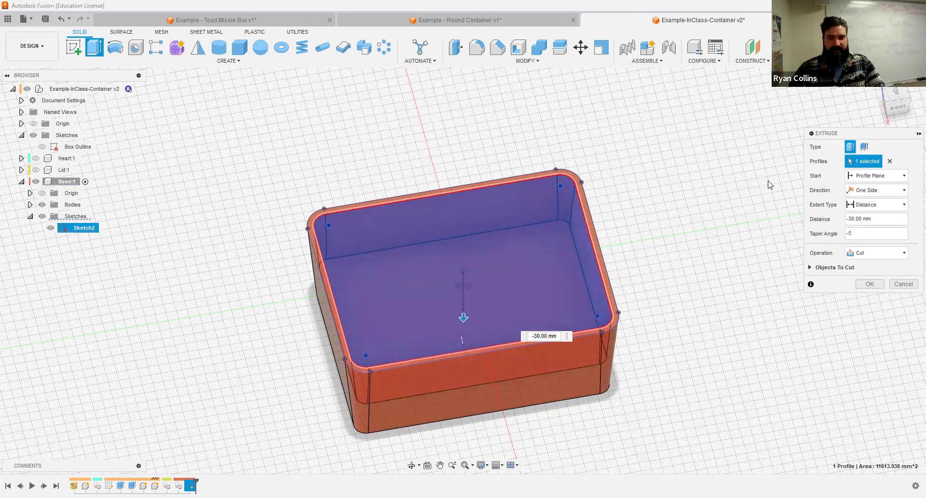
Step: Try cut depths of -44 mm and -38 mm while viewing the base from the right side
{"action": "left_click", "coordinate": [897, 110]}
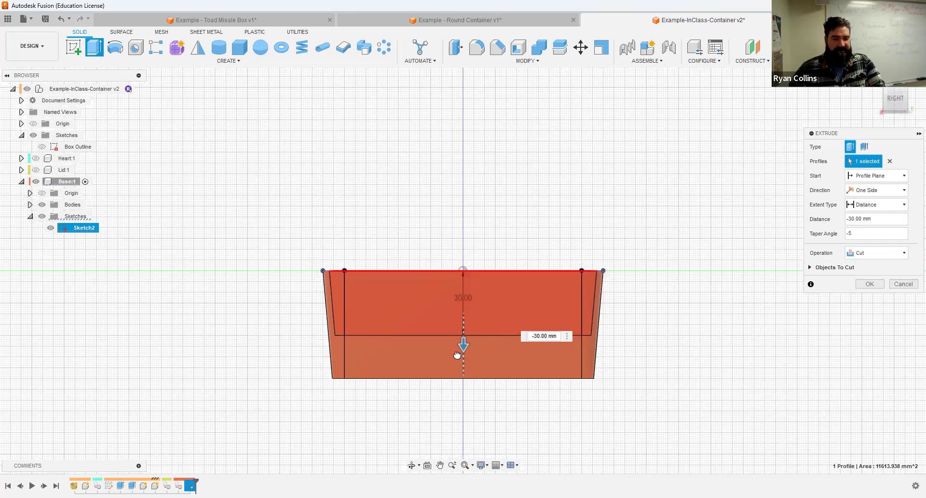
{"action": "left_click_drag", "start_coordinate": [456, 356], "coordinate": [451, 372]}
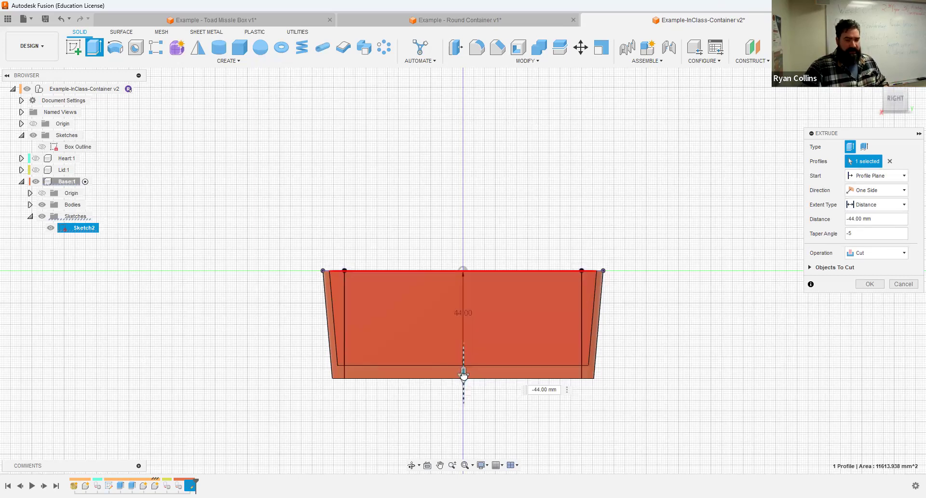
{"action": "left_click_drag", "start_coordinate": [464, 375], "coordinate": [464, 362]}
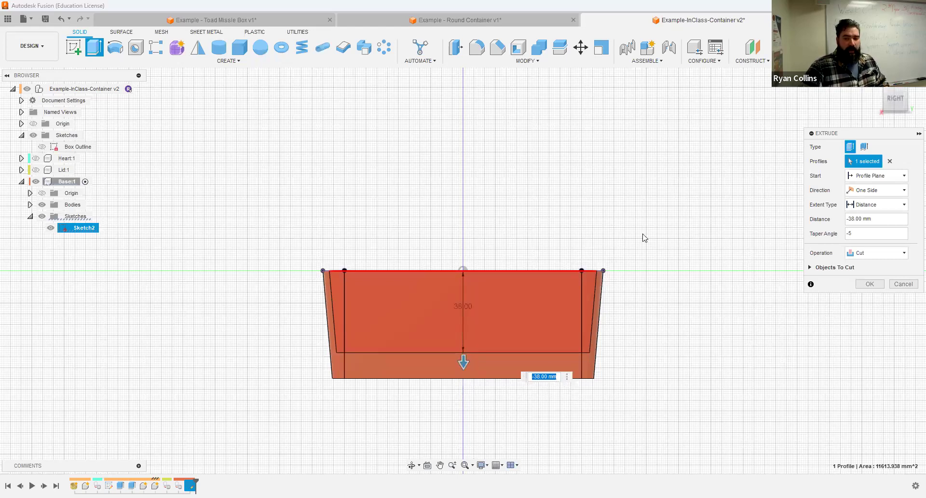
Step: Extend the cut to the base's bottom face with a -3 mm offset and complete the extrusion
{"action": "left_click", "coordinate": [872, 205]}
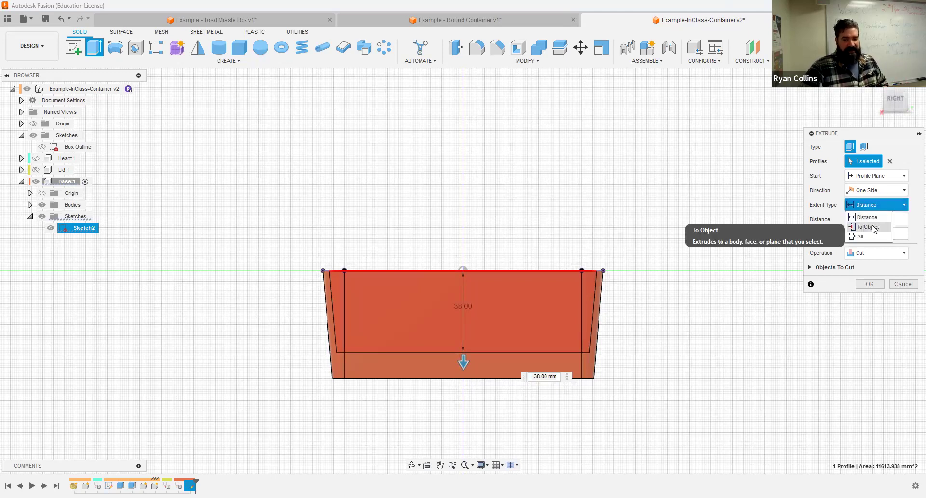
{"action": "left_click", "coordinate": [869, 227]}
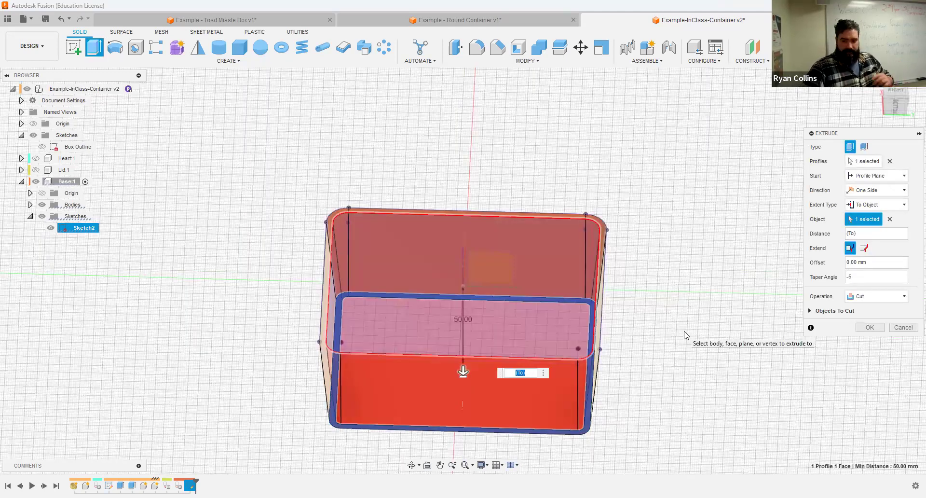
{"action": "left_click", "coordinate": [878, 261]}
{"action": "type", "text": "3"}
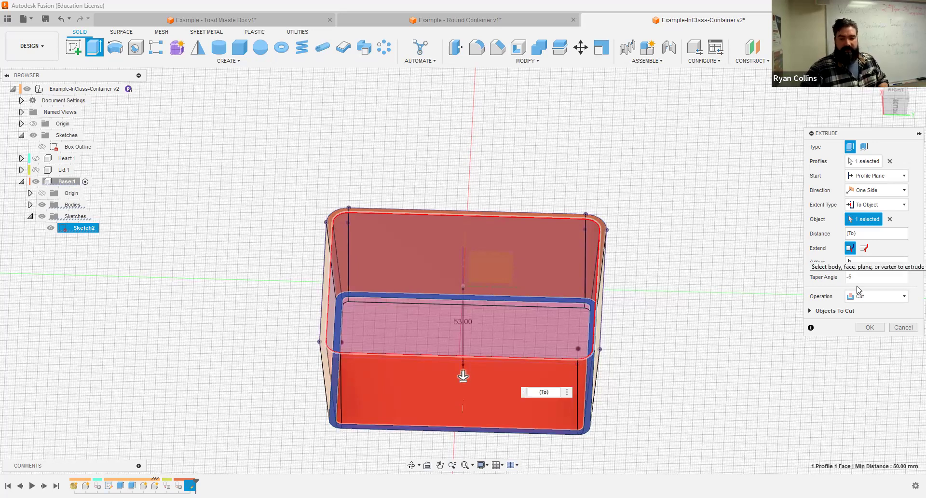
{"action": "type", "text": "-"}
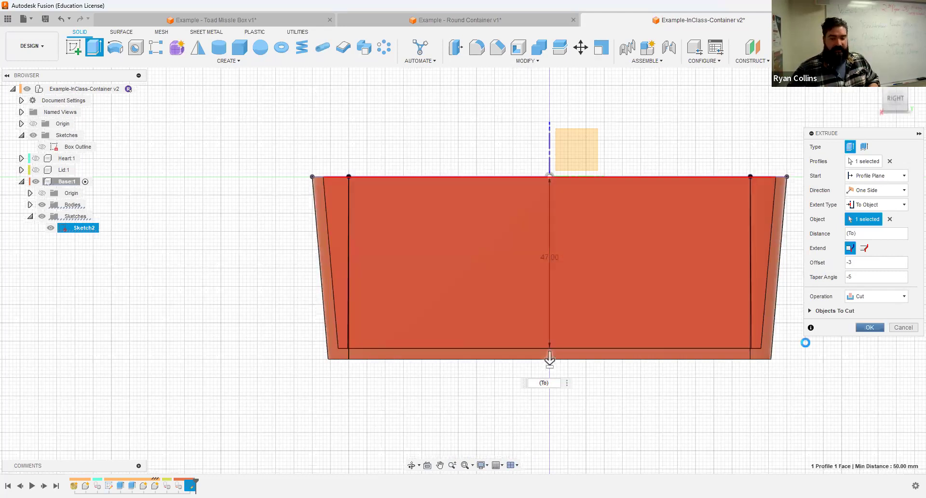
{"action": "key", "text": "Return"}
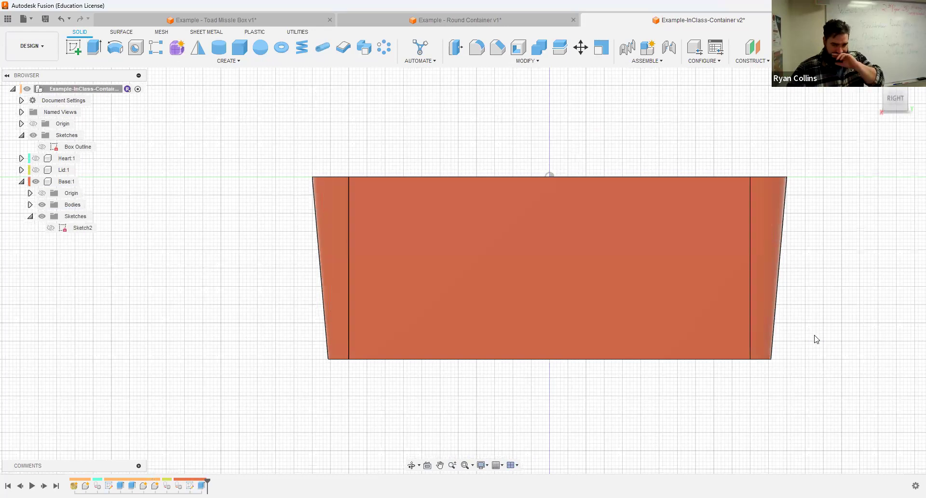
Step: Edit the base's outer extrusion to a distance of -62.5 mm and inspect the hollowed box from inside and from the right side
{"action": "middle_click_drag", "start_coordinate": [205, 372], "coordinate": [319, 292], "text": "shift"}
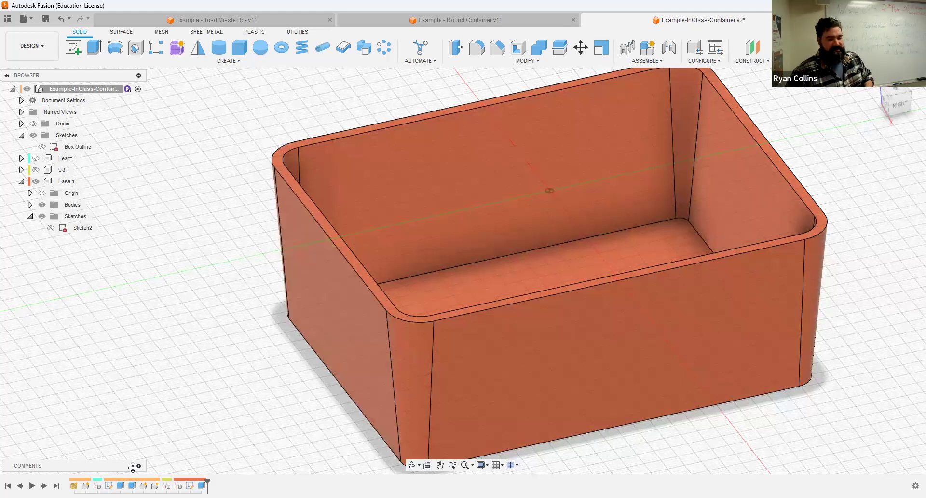
{"action": "left_click", "coordinate": [131, 486]}
{"action": "left_click", "coordinate": [132, 485]}
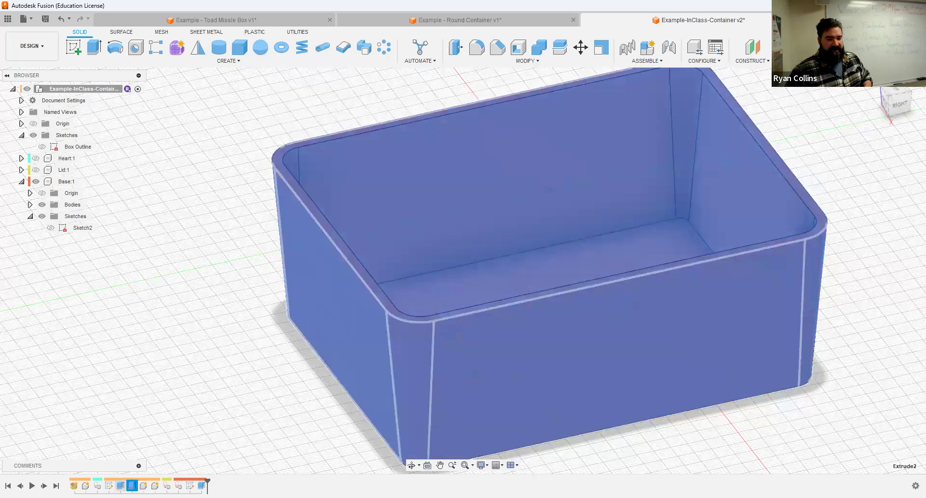
{"action": "right_click", "coordinate": [121, 485]}
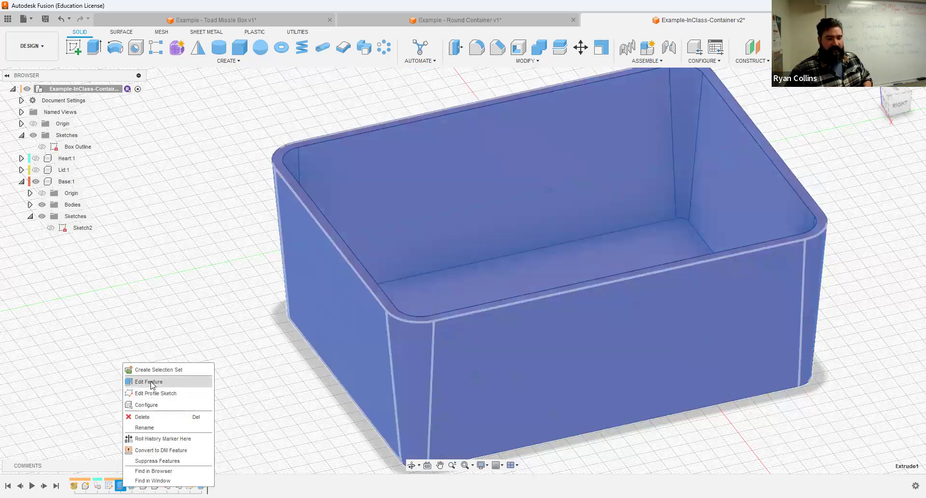
{"action": "key", "text": "Return"}
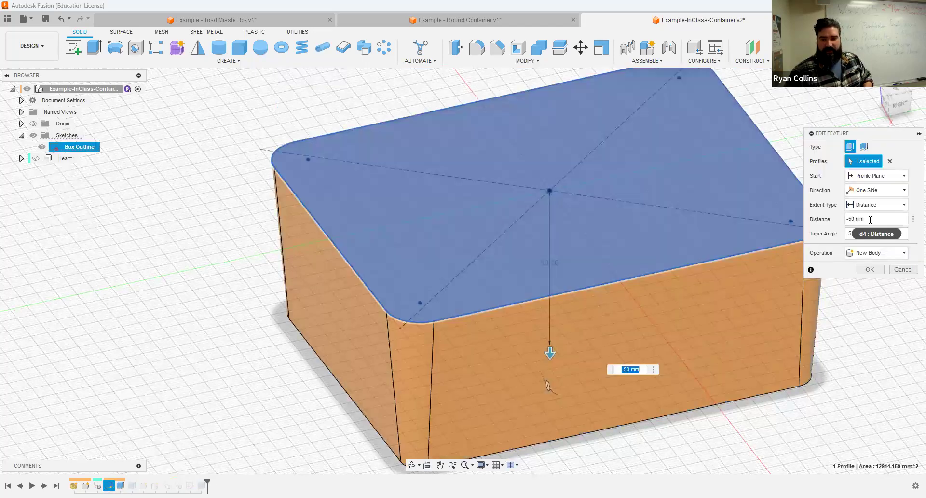
{"action": "left_click_drag", "start_coordinate": [870, 220], "coordinate": [848, 218]}
{"action": "key", "text": "BackSpace"}
{"action": "type", "text": "5"}
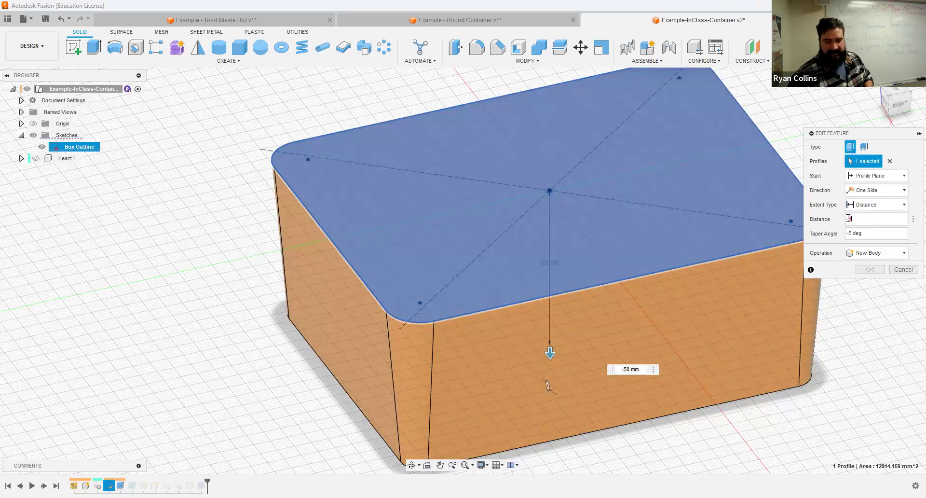
{"action": "type", "text": "2.5"}
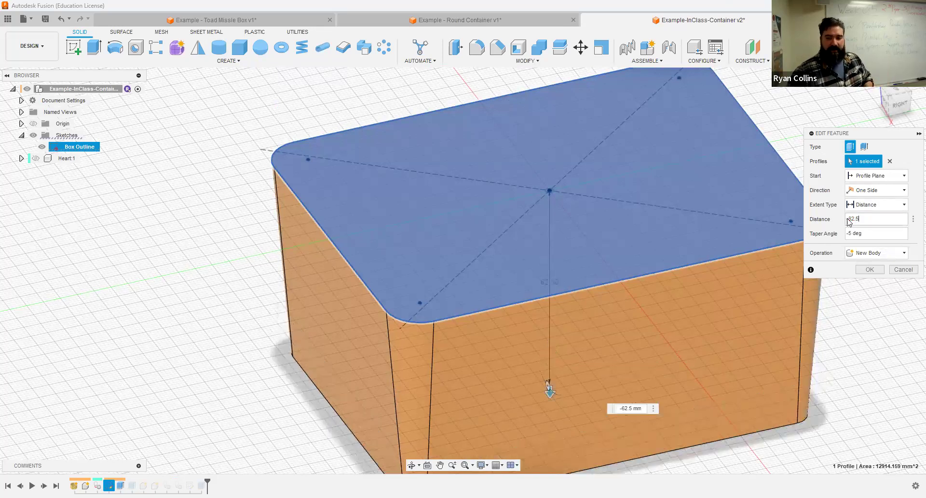
{"action": "key", "text": "Return"}
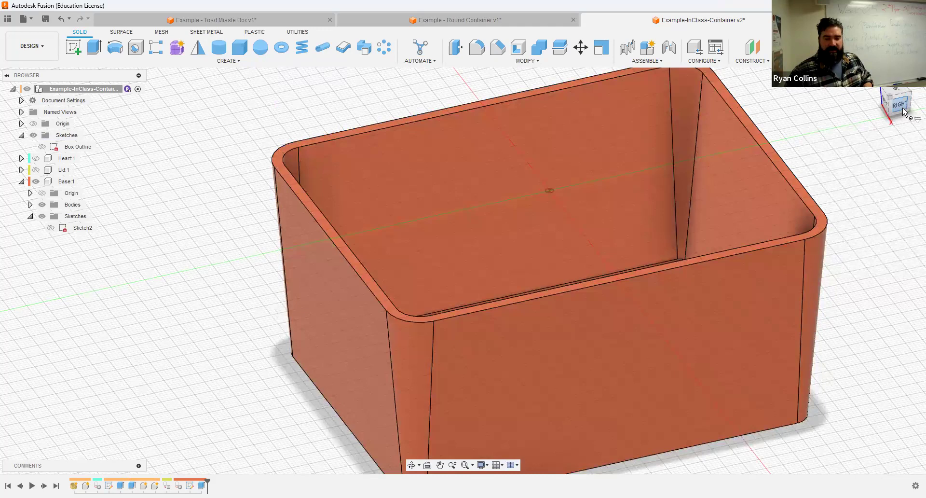
{"action": "left_click", "coordinate": [898, 103]}
{"action": "middle_click_drag", "start_coordinate": [346, 352], "coordinate": [380, 357], "text": "shift"}
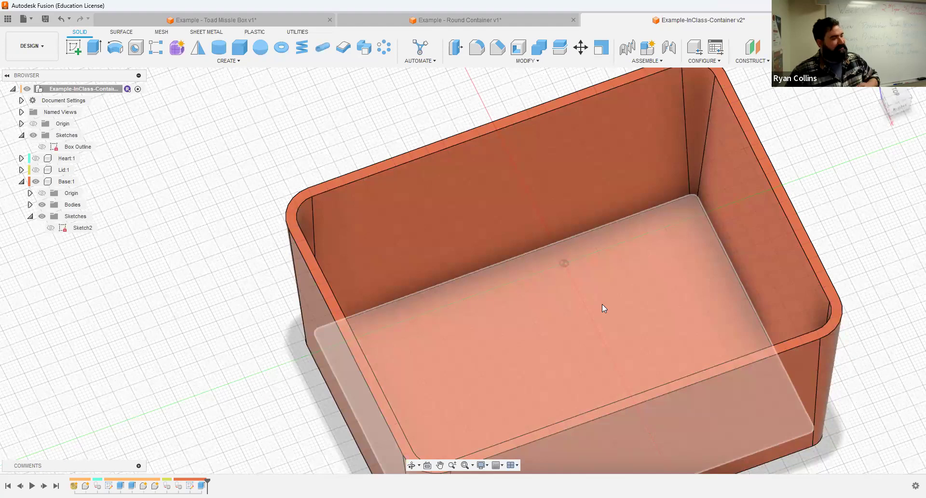
{"action": "left_click", "coordinate": [900, 108]}
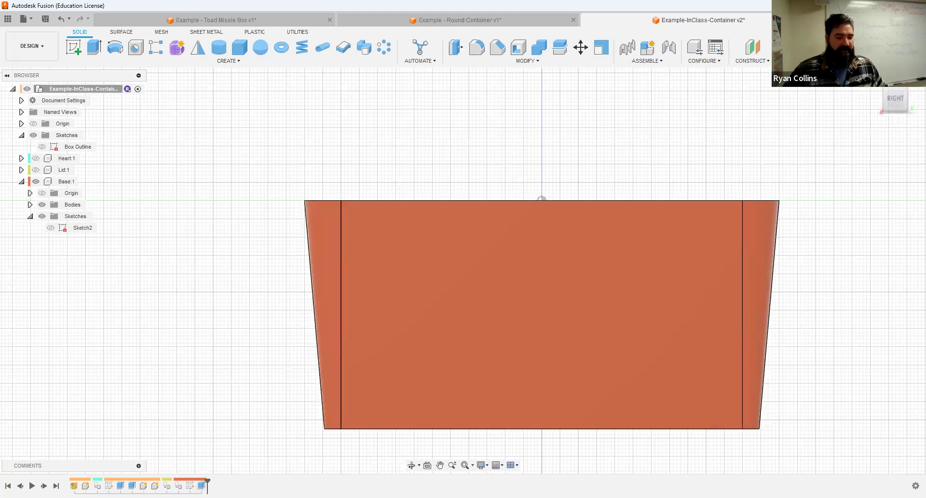
Step: Set the distance of the base's outer extrusion back to -50 mm
{"action": "right_click", "coordinate": [120, 485]}
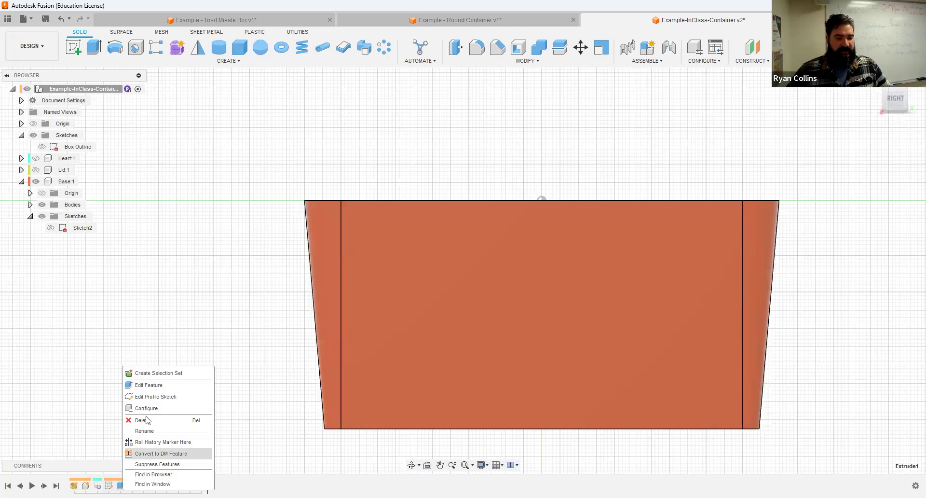
{"action": "left_click", "coordinate": [150, 385]}
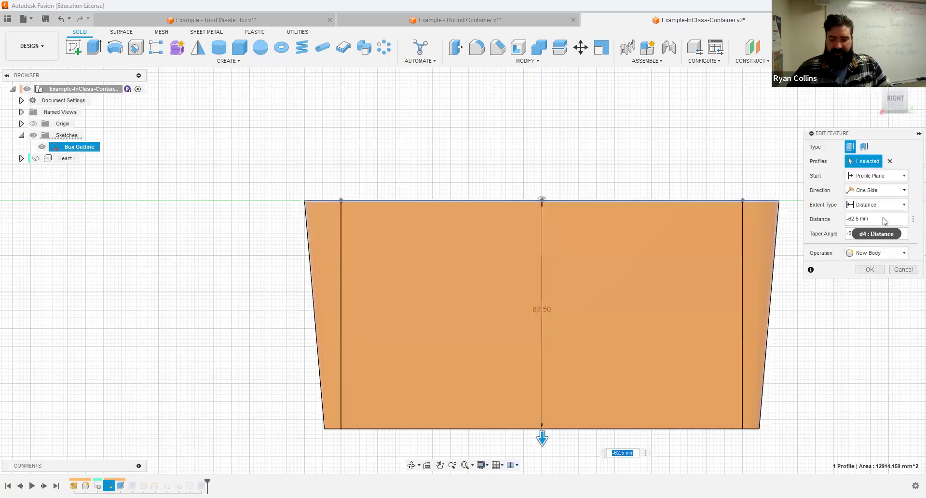
{"action": "left_click", "coordinate": [885, 219]}
{"action": "type", "text": "-50"}
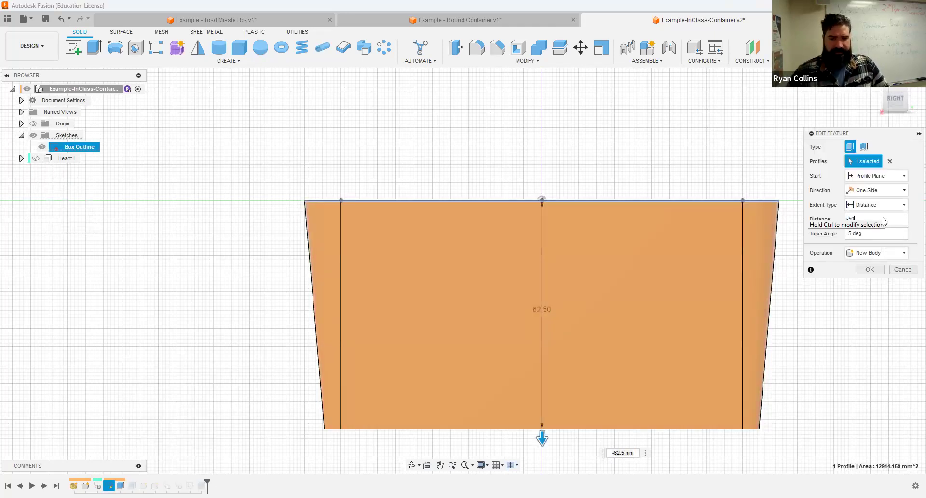
{"action": "key", "text": "Return"}
Step: Collapse the Base component's contents and make the Lid component visible
{"action": "left_click", "coordinate": [873, 81]}
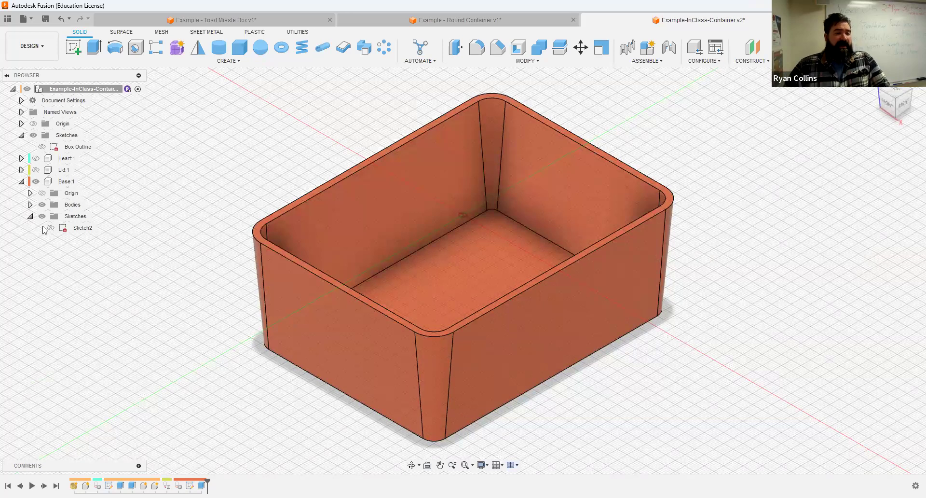
{"action": "left_click", "coordinate": [21, 181]}
{"action": "left_click", "coordinate": [36, 170]}
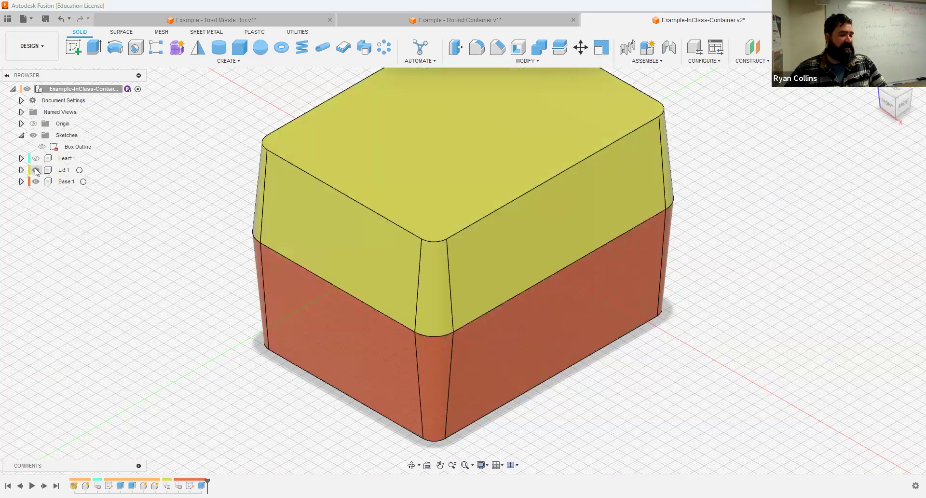
Step: Hide the Base component and shell the lid with a 3 mm inside thickness, leaving its bottom face open
{"action": "left_click", "coordinate": [36, 182]}
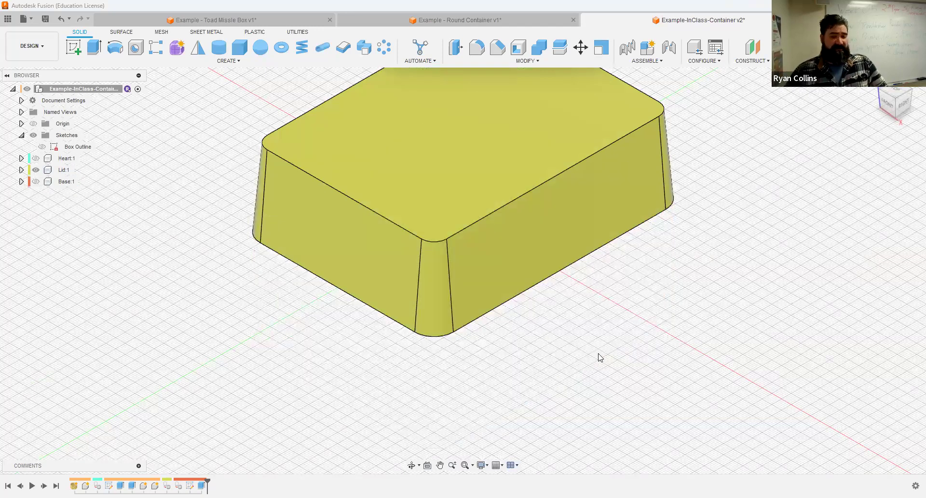
{"action": "middle_click_drag", "start_coordinate": [580, 295], "coordinate": [581, 302], "text": "shift"}
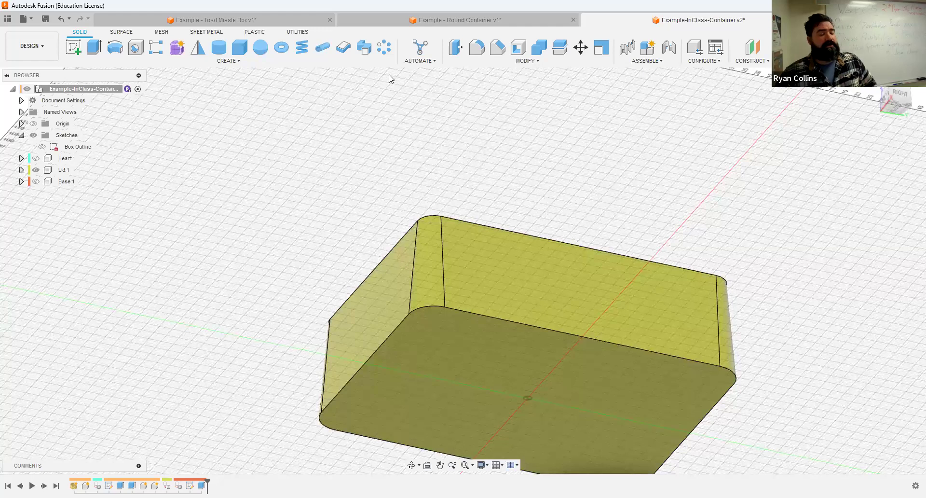
{"action": "left_click", "coordinate": [519, 50]}
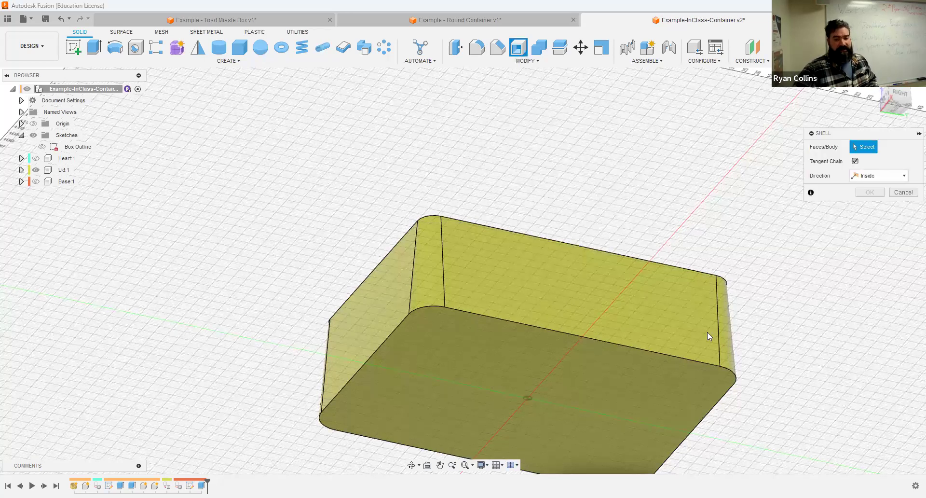
{"action": "left_click", "coordinate": [496, 361]}
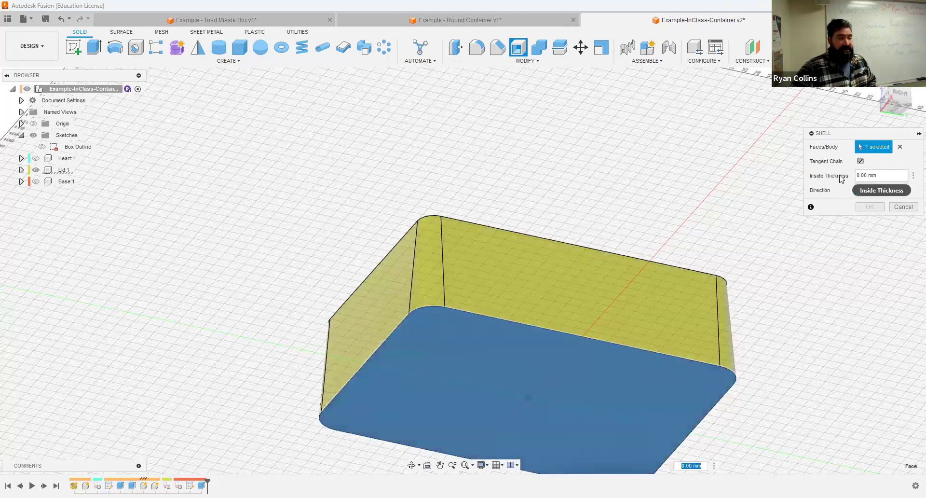
{"action": "left_click", "coordinate": [839, 178]}
{"action": "type", "text": "3"}
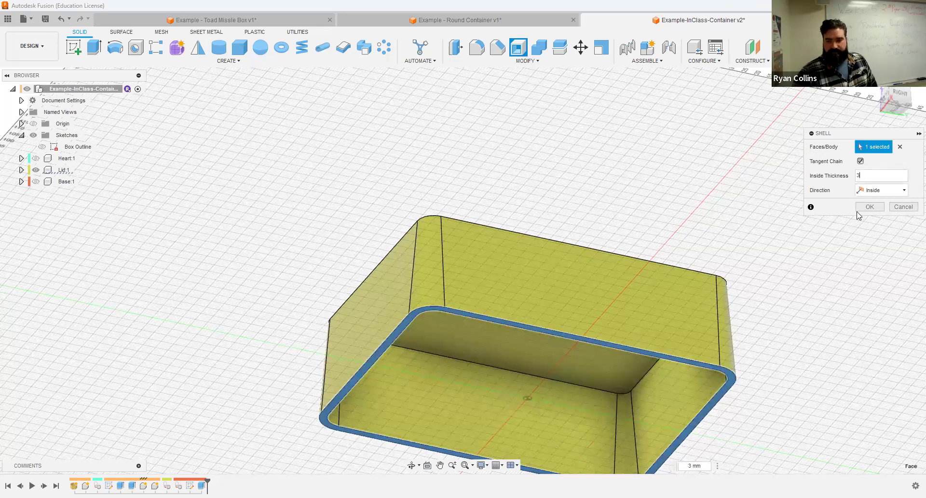
{"action": "left_click", "coordinate": [870, 207]}
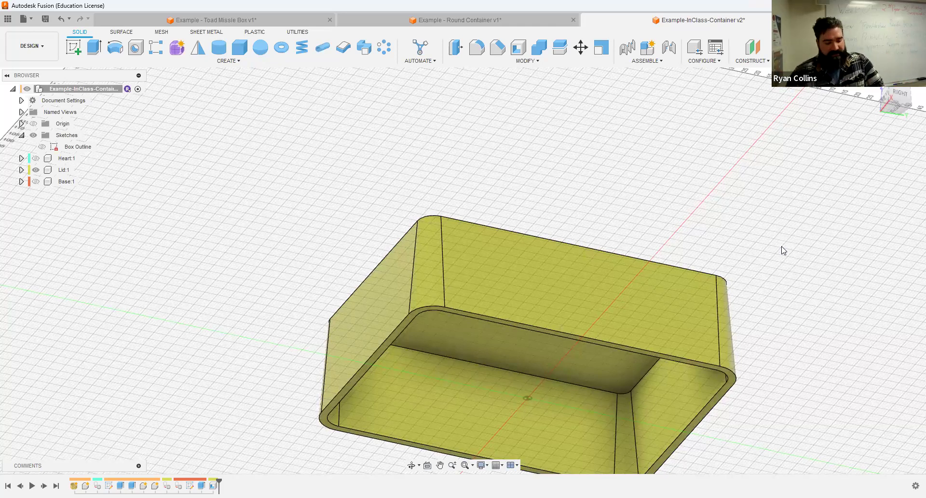
Step: Make the Base and Heart components visible, check how the heart fits with the lid hidden, and show the lid again
{"action": "scroll", "coordinate": [772, 241], "scroll_direction": "up", "scroll_amount": 4}
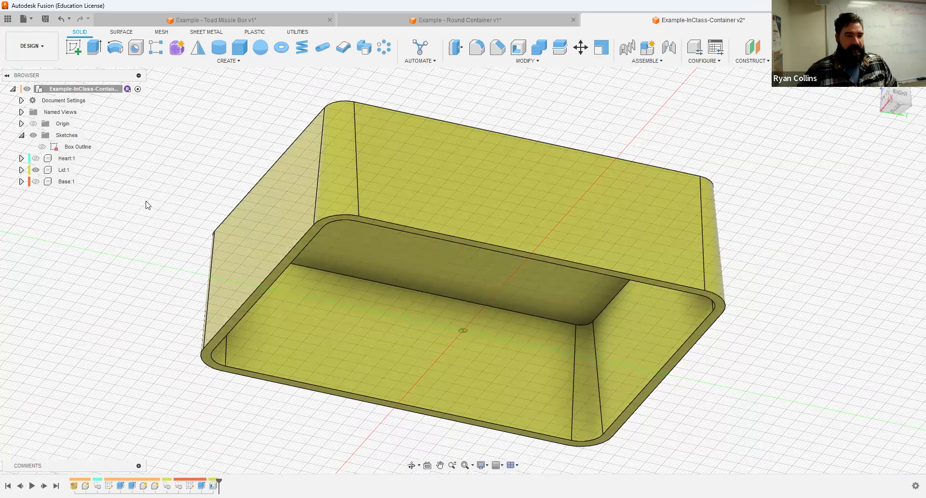
{"action": "left_click", "coordinate": [36, 181]}
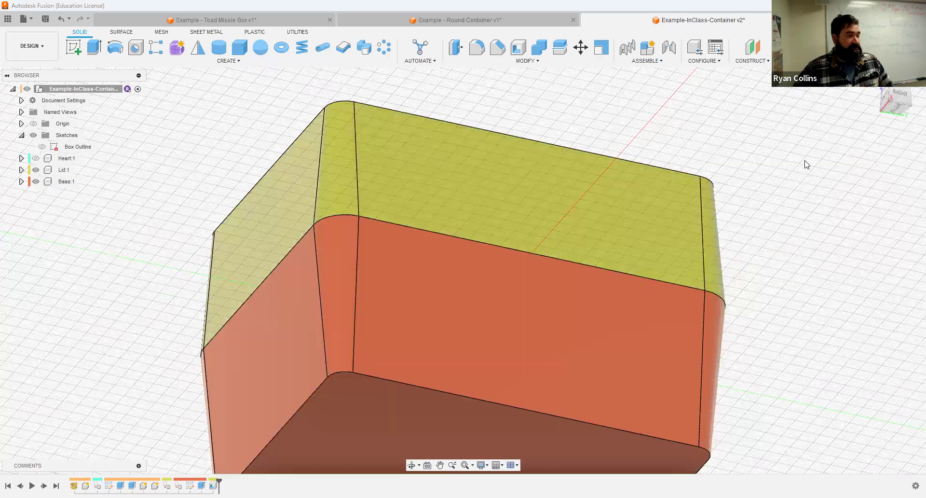
{"action": "left_click", "coordinate": [36, 158]}
{"action": "left_click", "coordinate": [35, 170]}
{"action": "middle_click_drag", "start_coordinate": [304, 224], "coordinate": [591, 263], "text": "shift"}
{"action": "left_click", "coordinate": [35, 172]}
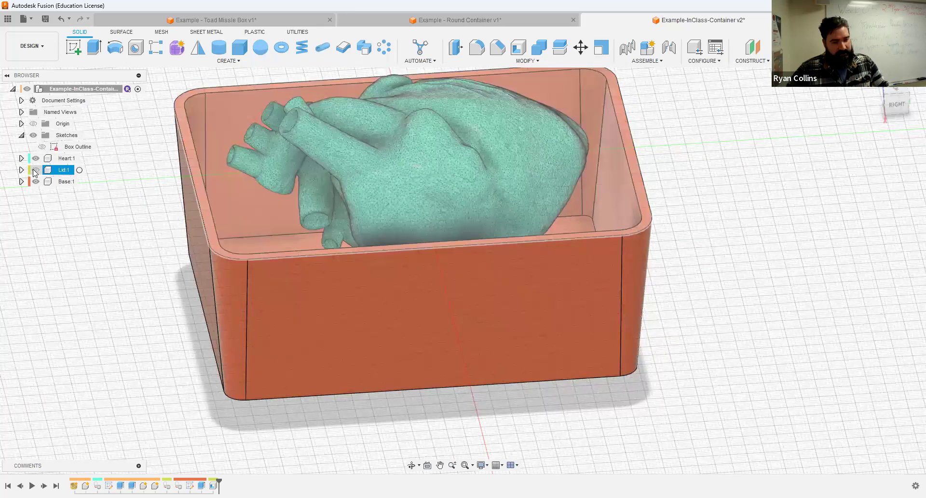
{"action": "left_click", "coordinate": [35, 170]}
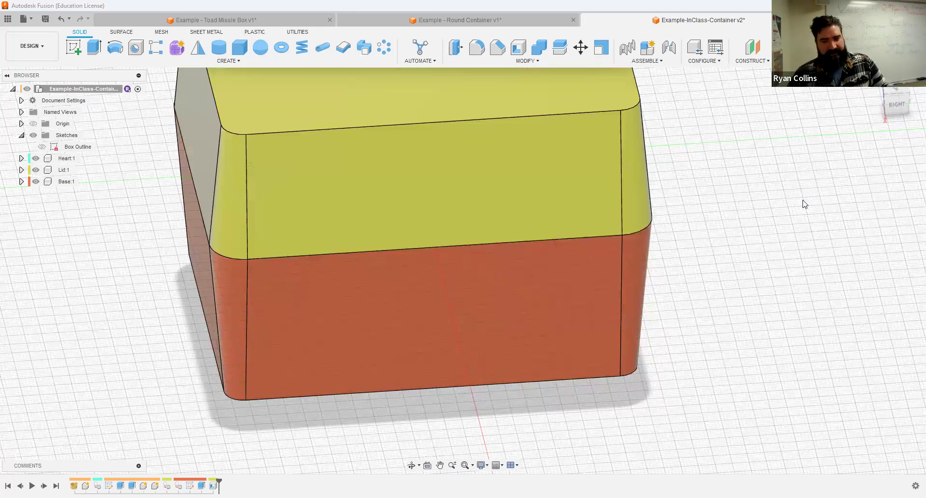
Step: Save the design with the version description "Box Made"
{"action": "key", "text": "ctrl+s"}
{"action": "type", "text": "B"}
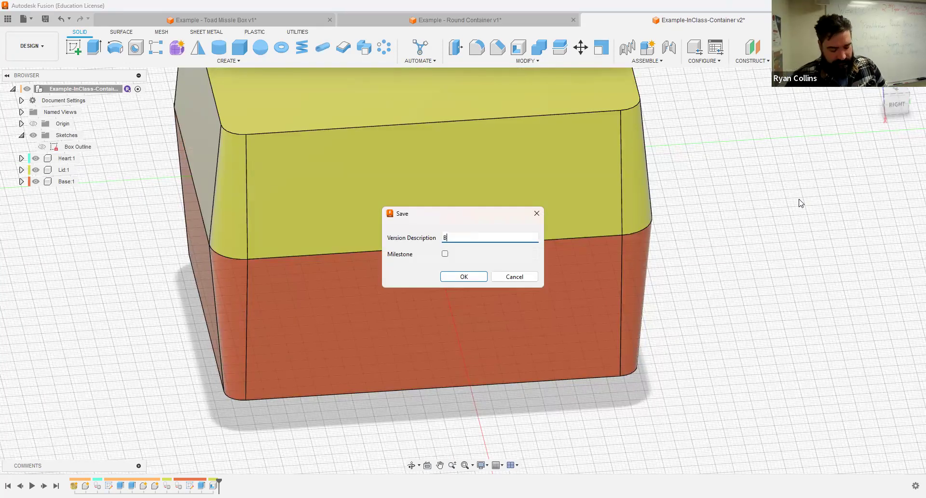
{"action": "type", "text": "ox Made"}
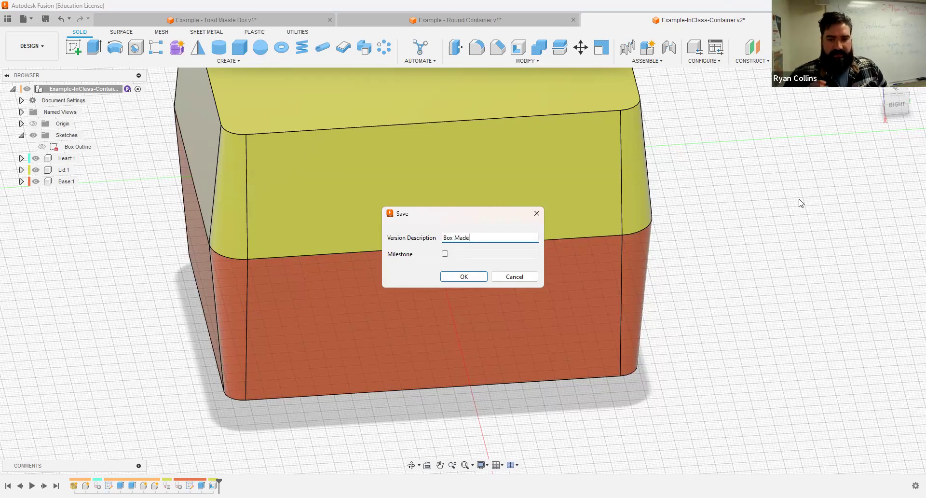
{"action": "key", "text": "Return"}
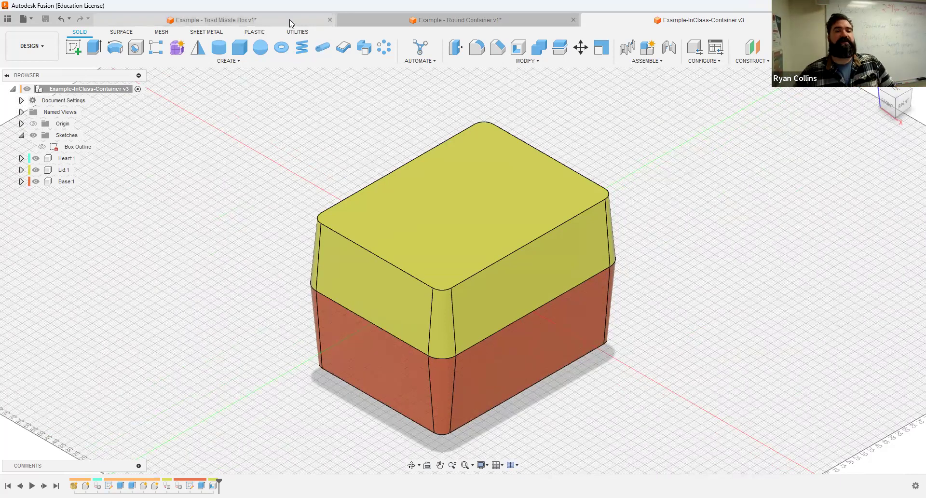
Step: Look at the Toad Missle Box and Round Container example designs and return to the in-class container
{"action": "key", "text": "ctrl+Tab"}
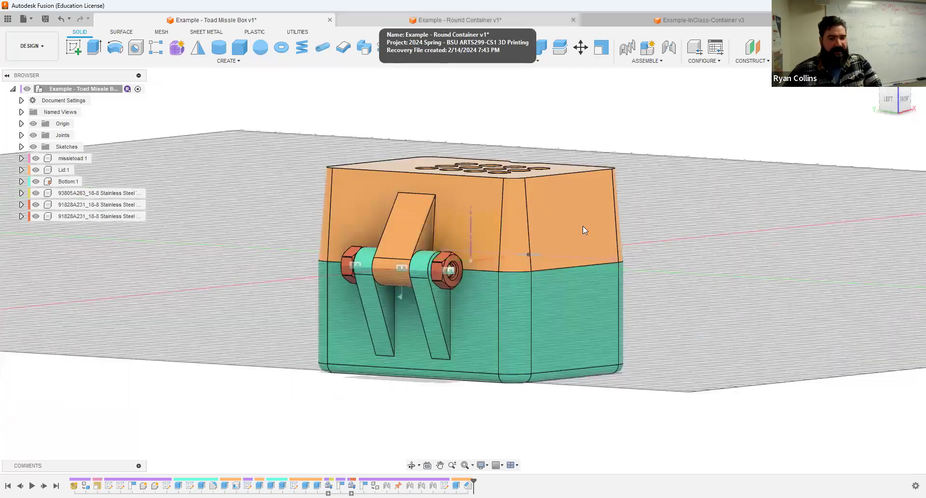
{"action": "left_click", "coordinate": [442, 24]}
{"action": "left_click", "coordinate": [663, 22]}
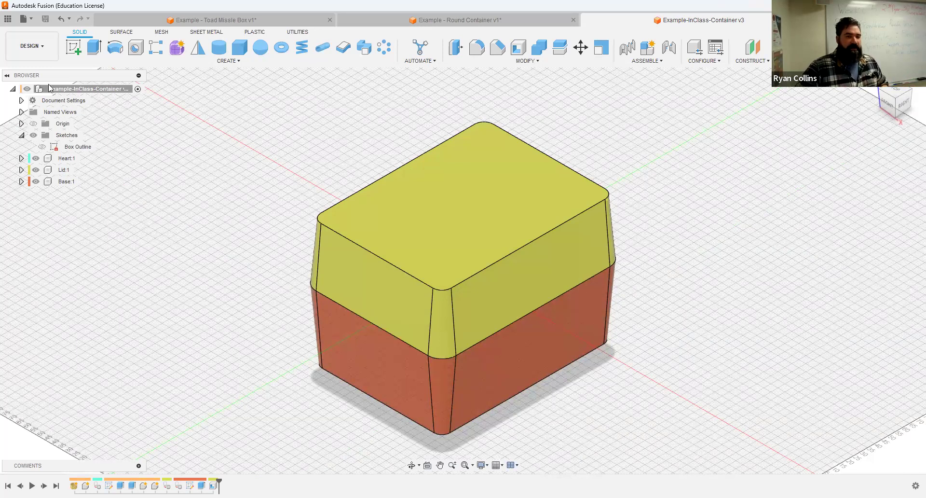
Step: Start a sketch on the front origin plane with the Lid and Heart hidden, and make the Lid visible again
{"action": "left_click", "coordinate": [74, 47]}
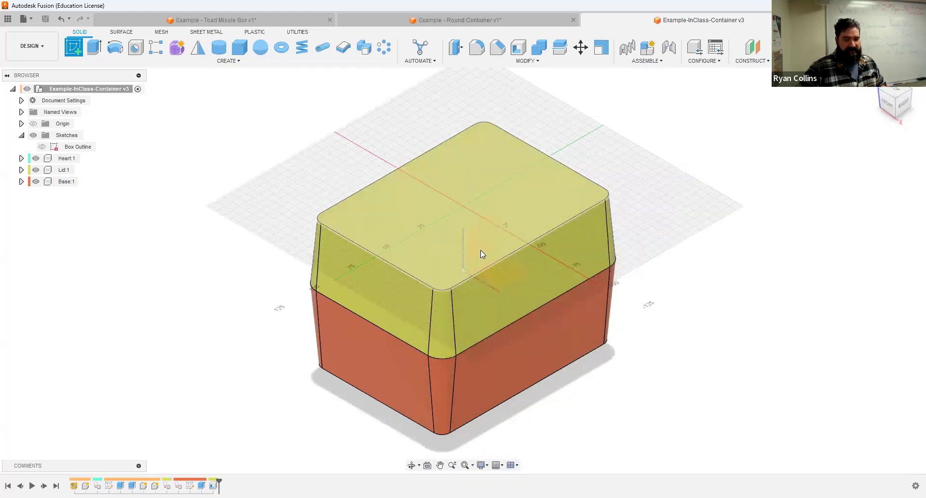
{"action": "left_click", "coordinate": [35, 170]}
{"action": "left_click", "coordinate": [36, 159]}
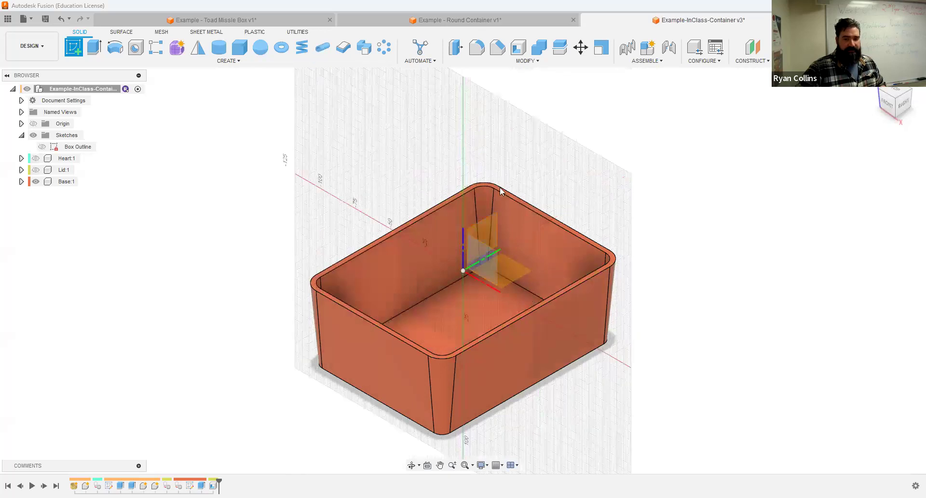
{"action": "left_click", "coordinate": [488, 260]}
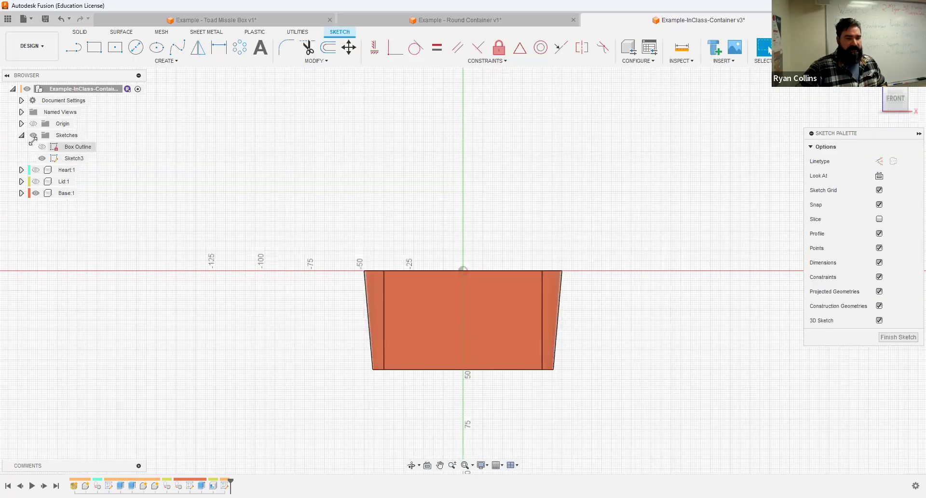
{"action": "left_click", "coordinate": [36, 182]}
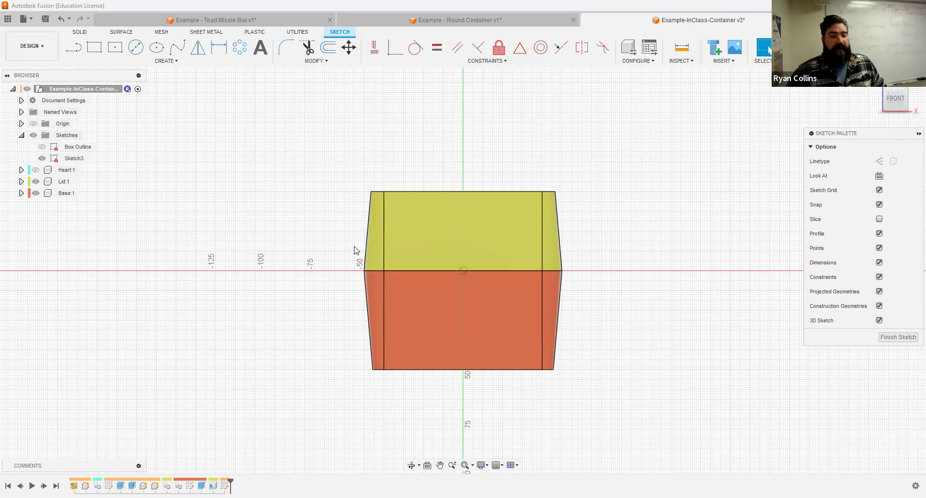
Step: Sketch a 10 mm 2-point circle outward from the box's left edge at the seam between lid and base
{"action": "scroll", "coordinate": [326, 280], "scroll_direction": "up", "scroll_amount": 5}
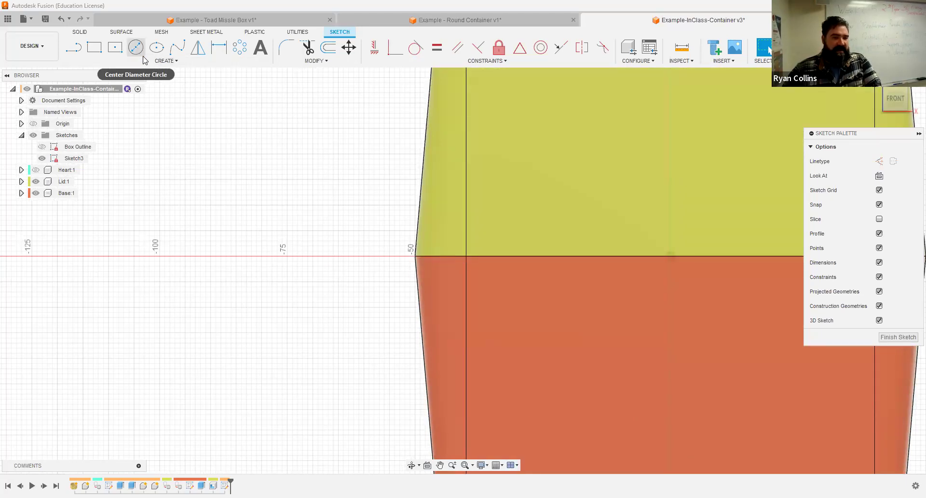
{"action": "left_click", "coordinate": [167, 61]}
{"action": "mouse_move", "coordinate": [92, 91]}
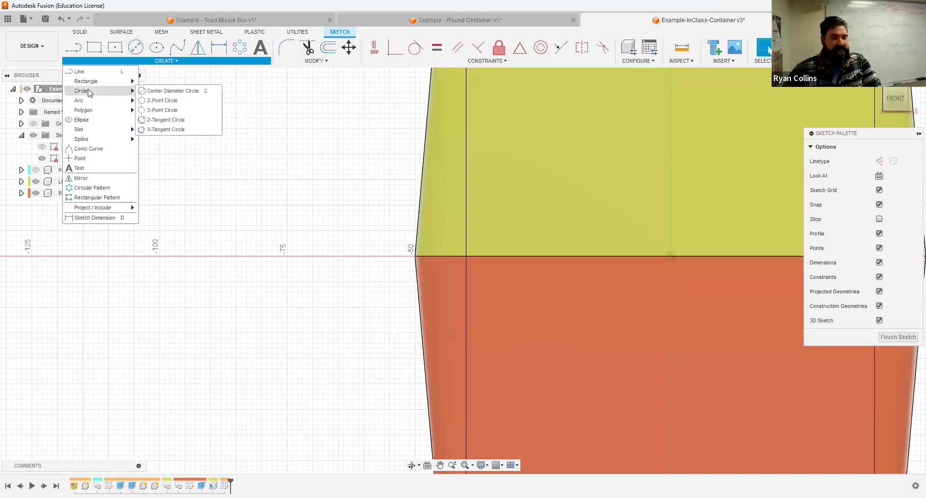
{"action": "left_click", "coordinate": [159, 100]}
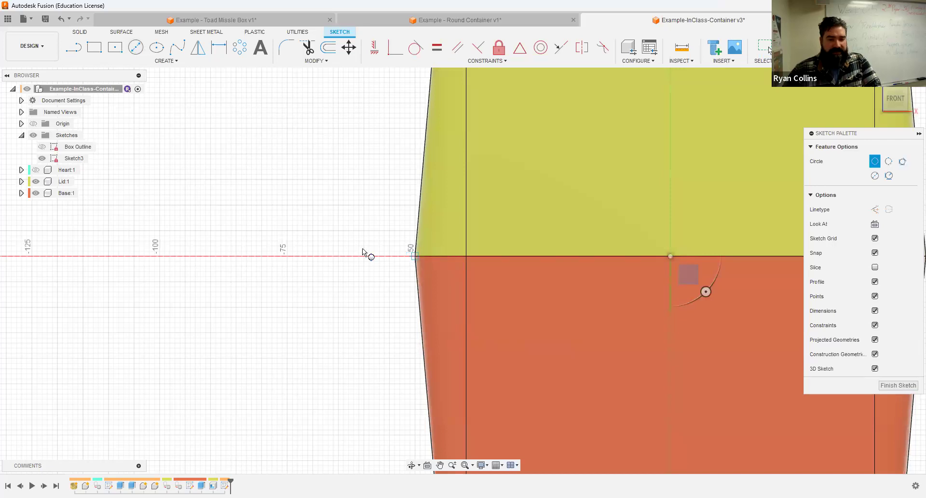
{"action": "left_click", "coordinate": [335, 260]}
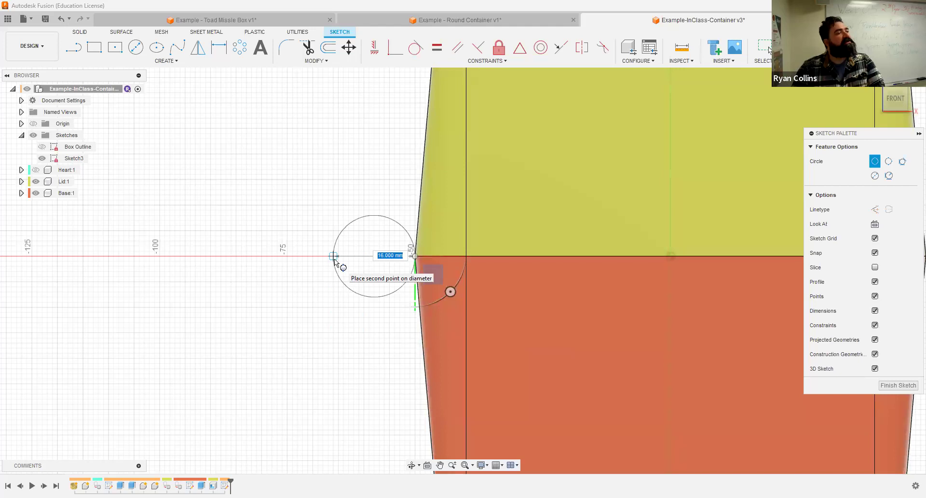
{"action": "type", "text": "10"}
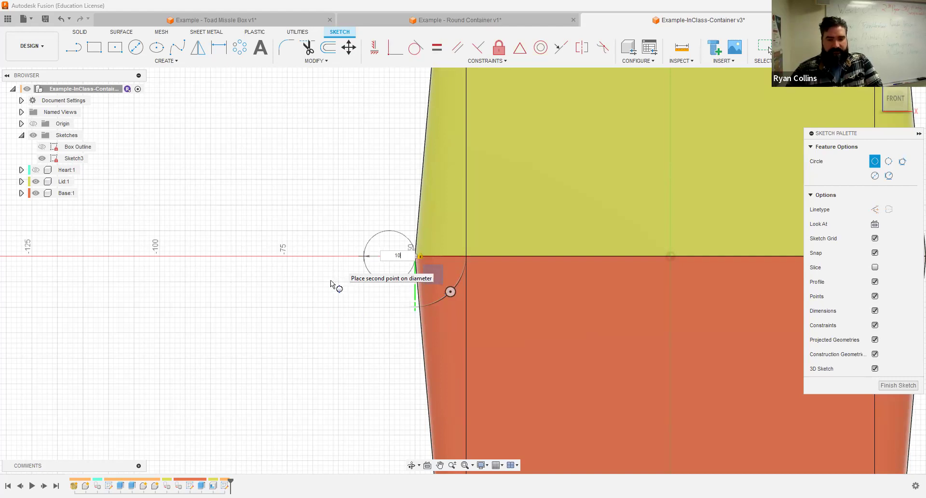
{"action": "key", "text": "Return"}
{"action": "scroll", "coordinate": [338, 279], "scroll_direction": "up", "scroll_amount": 5}
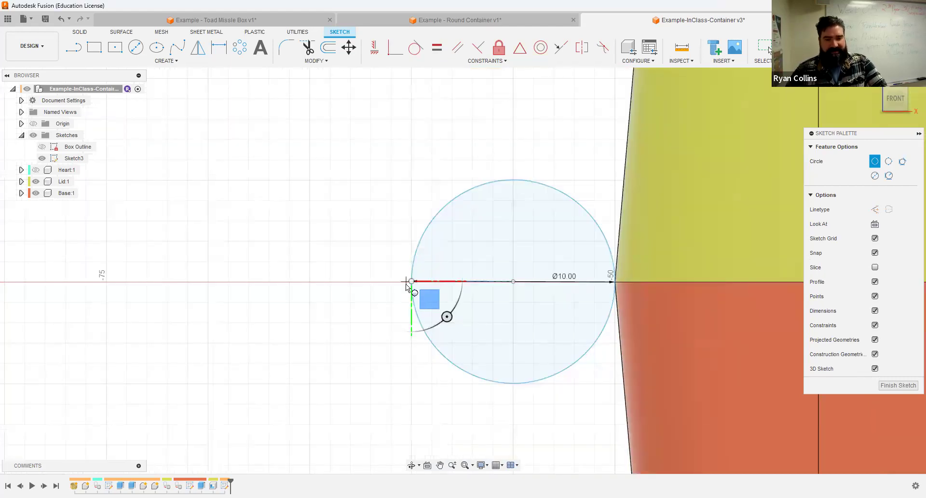
{"action": "key", "text": "Escape"}
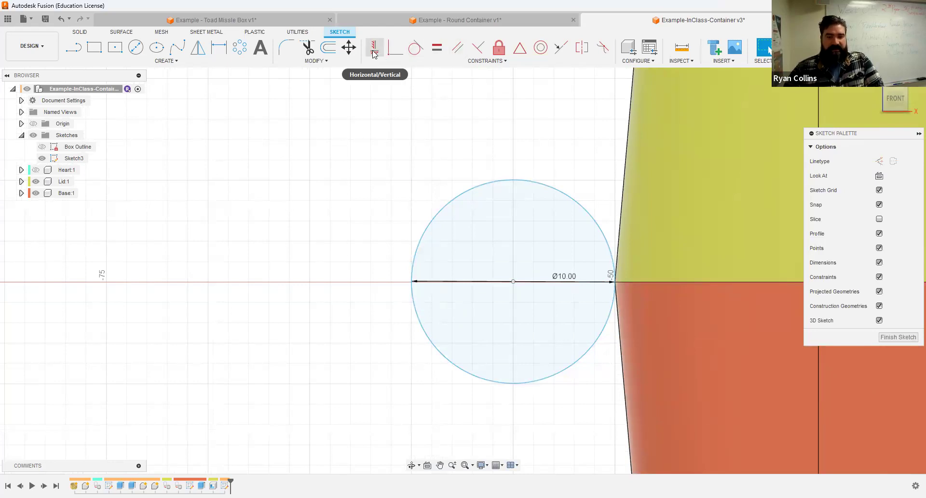
{"action": "left_click", "coordinate": [396, 52]}
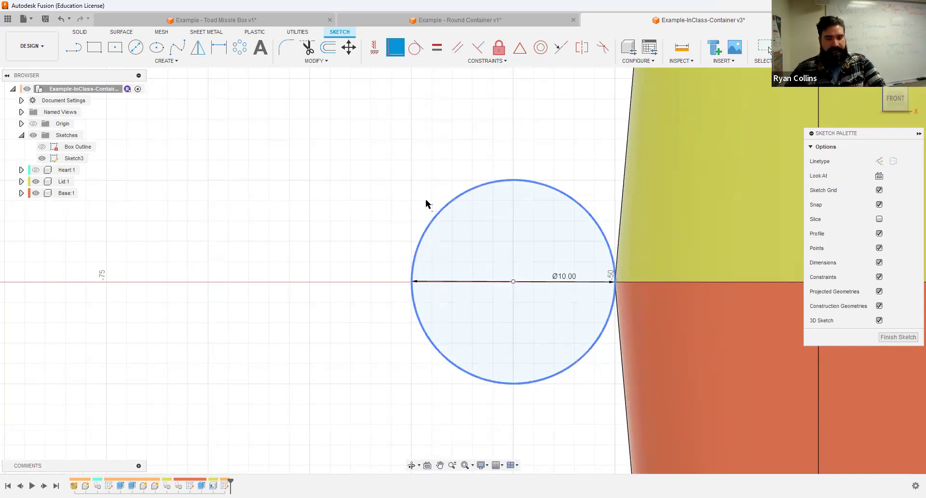
{"action": "key", "text": "Escape"}
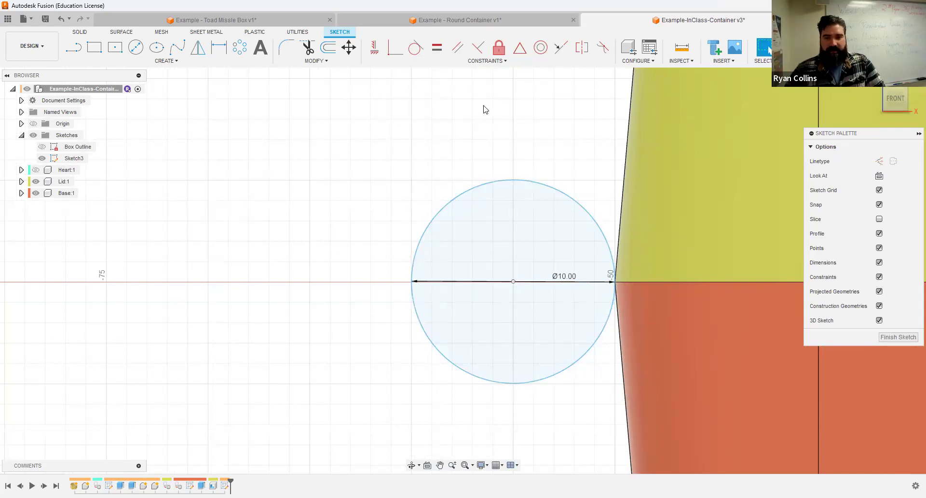
{"action": "left_click", "coordinate": [560, 49]}
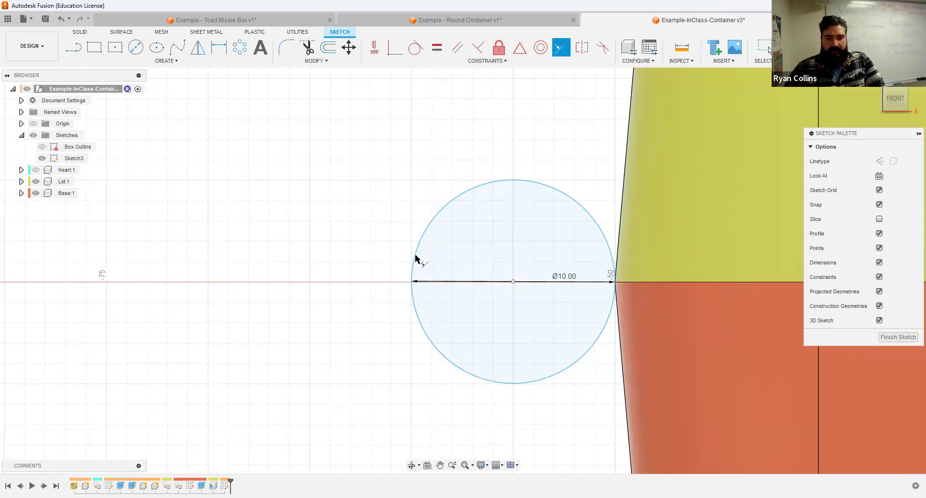
{"action": "key", "text": "Escape"}
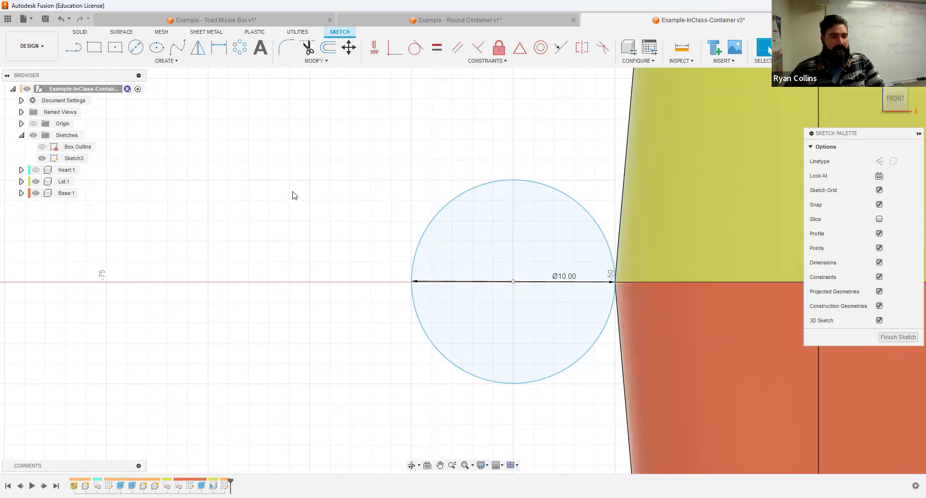
Step: Draw a horizontal line from the box's seam edge through the circle to beyond its far side, and check the circle's alignment with it
{"action": "left_click", "coordinate": [72, 47]}
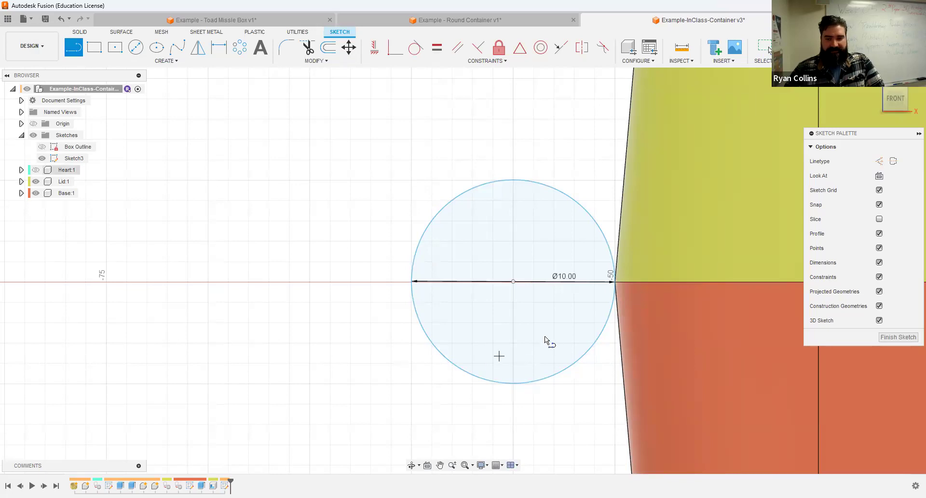
{"action": "left_click", "coordinate": [615, 281]}
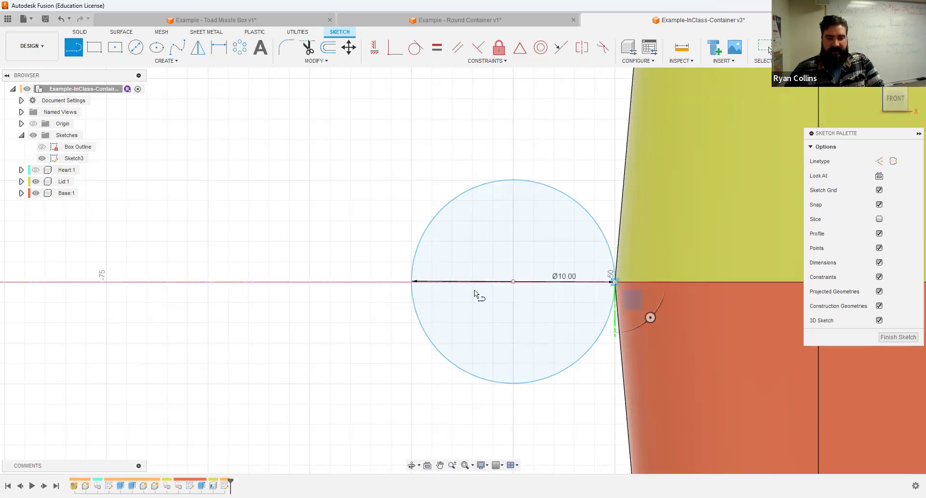
{"action": "left_click", "coordinate": [352, 282]}
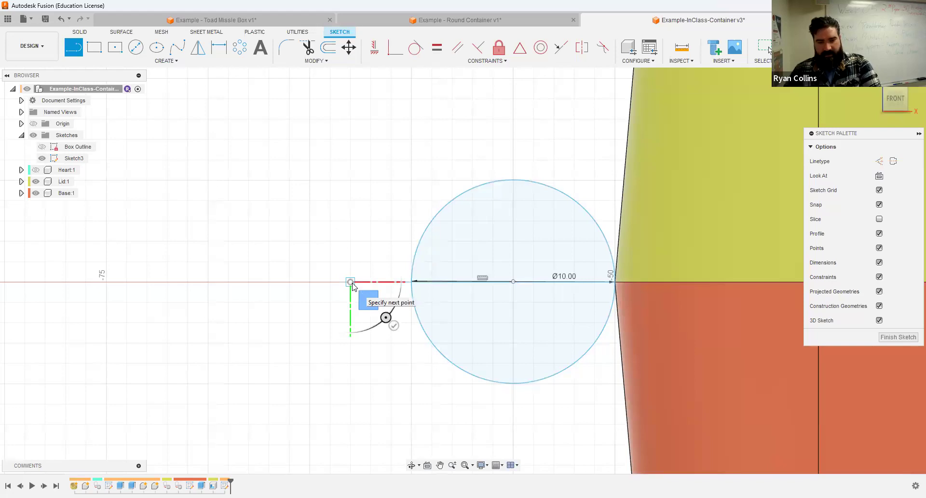
{"action": "key", "text": "Escape"}
{"action": "scroll", "coordinate": [410, 264], "scroll_direction": "up", "scroll_amount": 1}
{"action": "scroll", "coordinate": [409, 268], "scroll_direction": "up", "scroll_amount": 7}
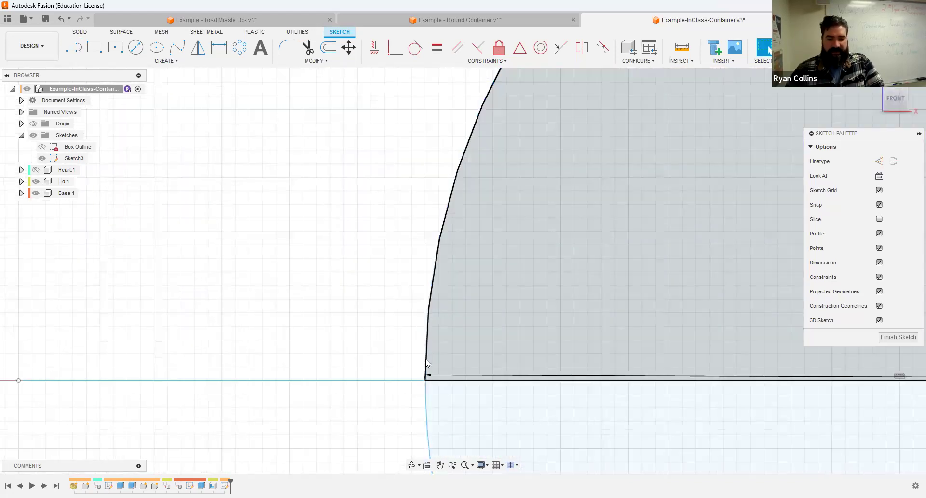
{"action": "scroll", "coordinate": [432, 262], "scroll_direction": "down", "scroll_amount": 7}
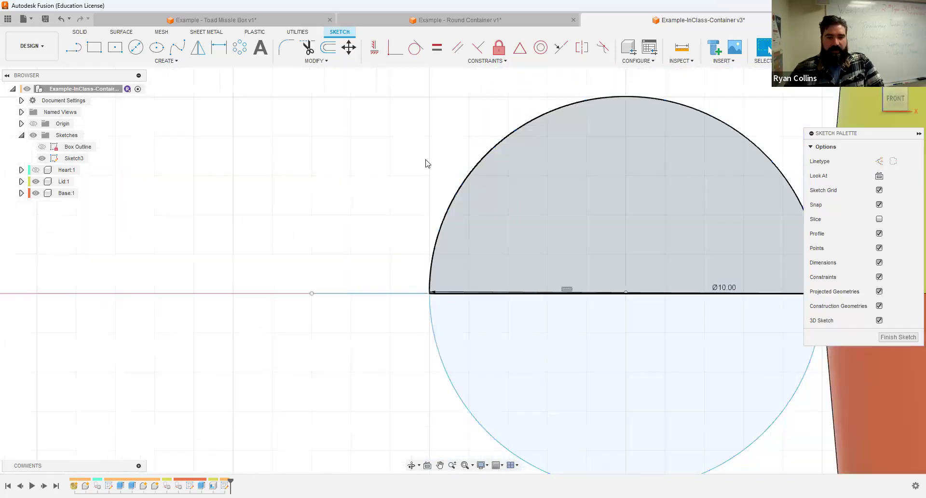
Step: Try to apply a coincident constraint between the 10 mm circle and the point at the box's seam edge
{"action": "left_click", "coordinate": [374, 46]}
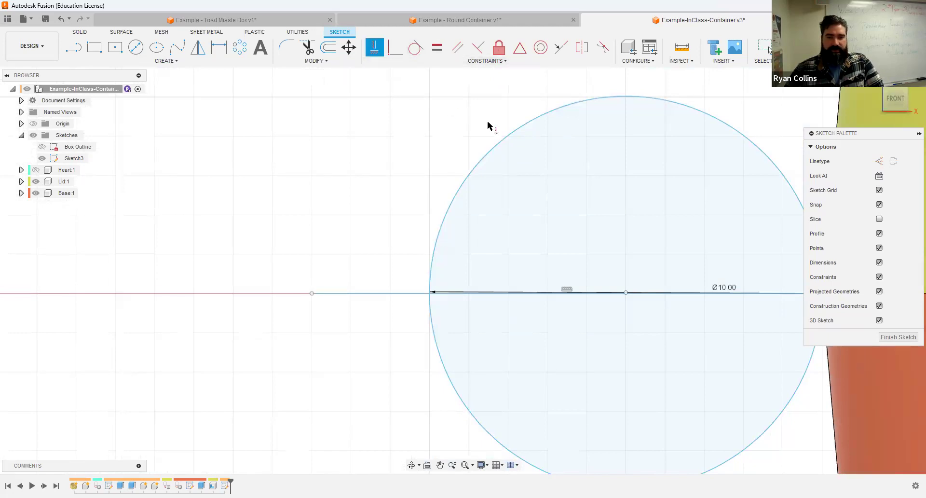
{"action": "left_click", "coordinate": [395, 47]}
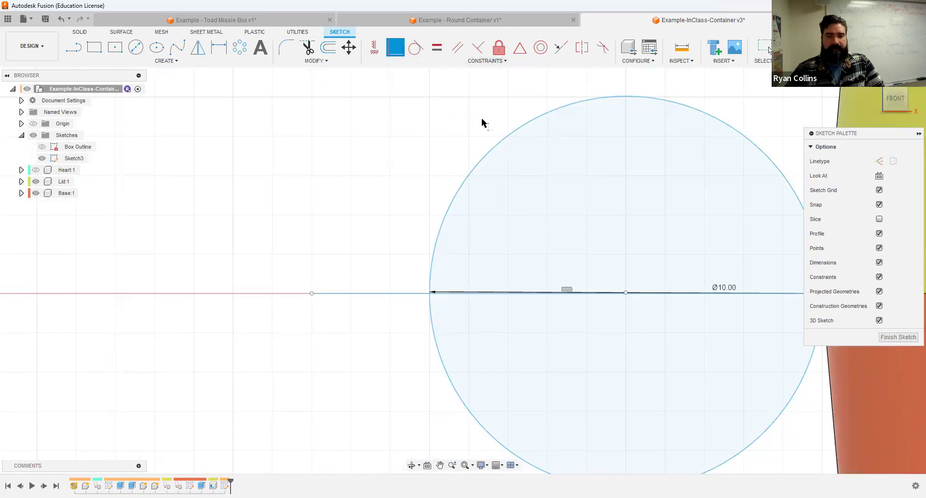
{"action": "left_click", "coordinate": [428, 292]}
{"action": "middle_click_drag", "start_coordinate": [690, 292], "coordinate": [442, 300]}
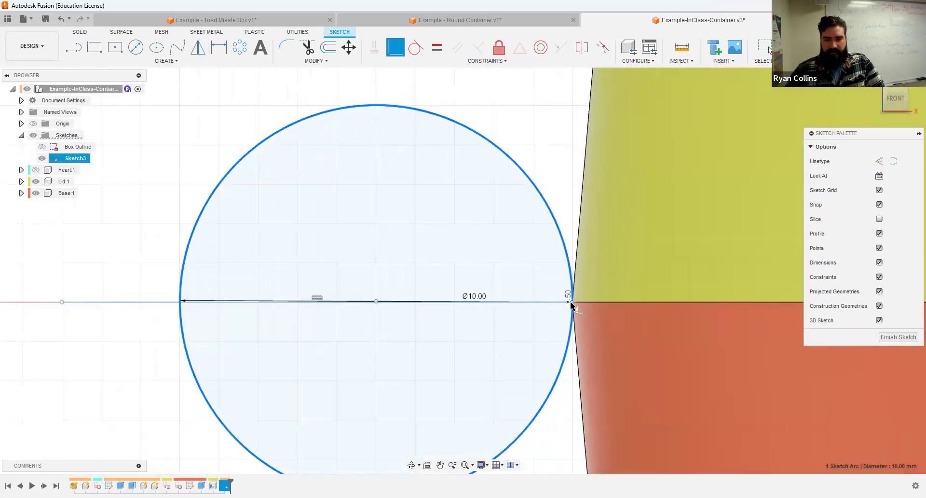
{"action": "left_click", "coordinate": [570, 302]}
{"action": "key", "text": "Escape"}
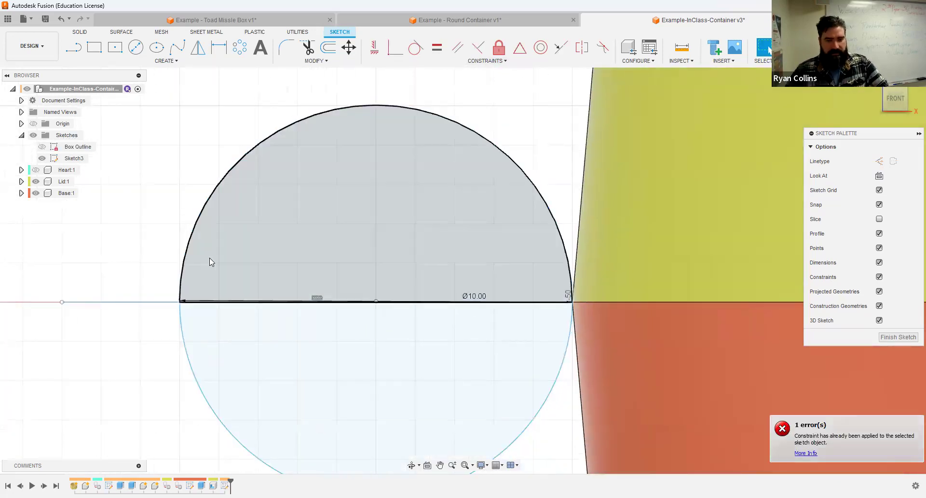
Step: Delete the 10 mm circle from the hinge sketch, keeping the horizontal line
{"action": "scroll", "coordinate": [434, 267], "scroll_direction": "down", "scroll_amount": 3}
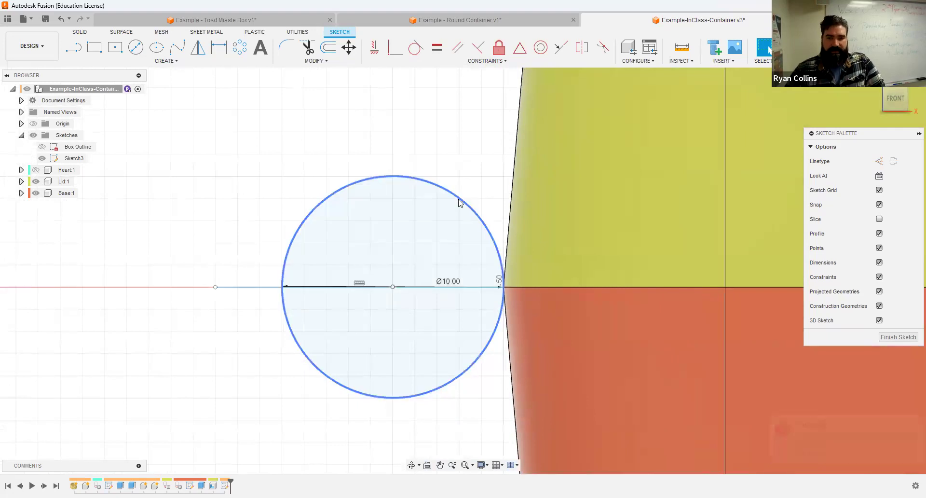
{"action": "left_click", "coordinate": [389, 180]}
{"action": "key", "text": "Delete"}
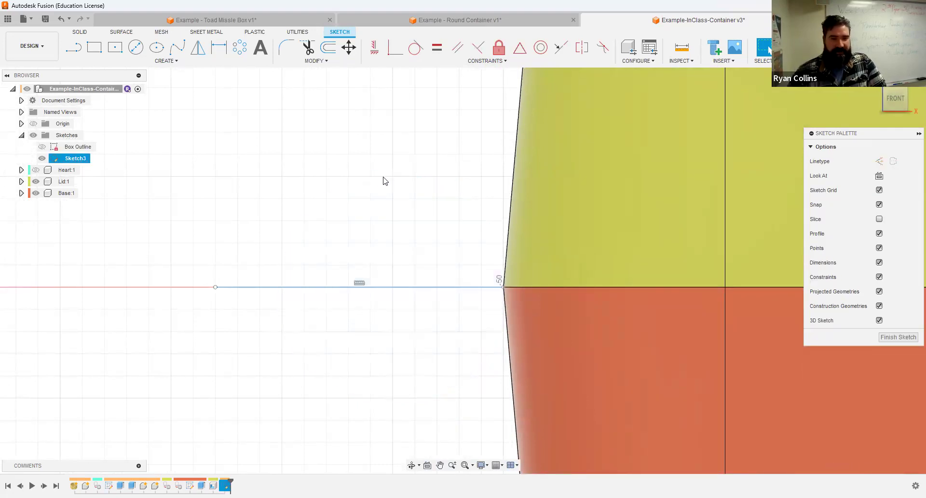
Step: Draw a 10 mm two-point circle along the horizontal line, starting at the corner where the lid and base meet
{"action": "left_click", "coordinate": [147, 62]}
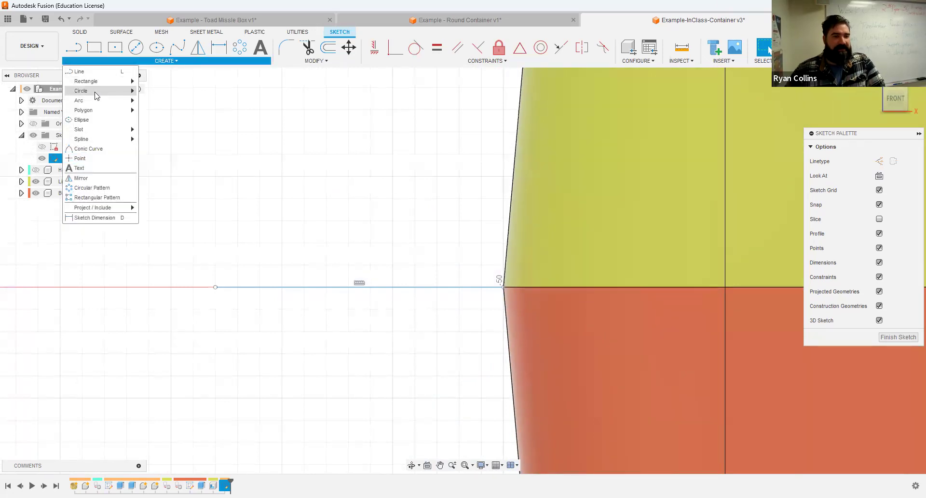
{"action": "mouse_move", "coordinate": [94, 91]}
{"action": "left_click", "coordinate": [151, 100]}
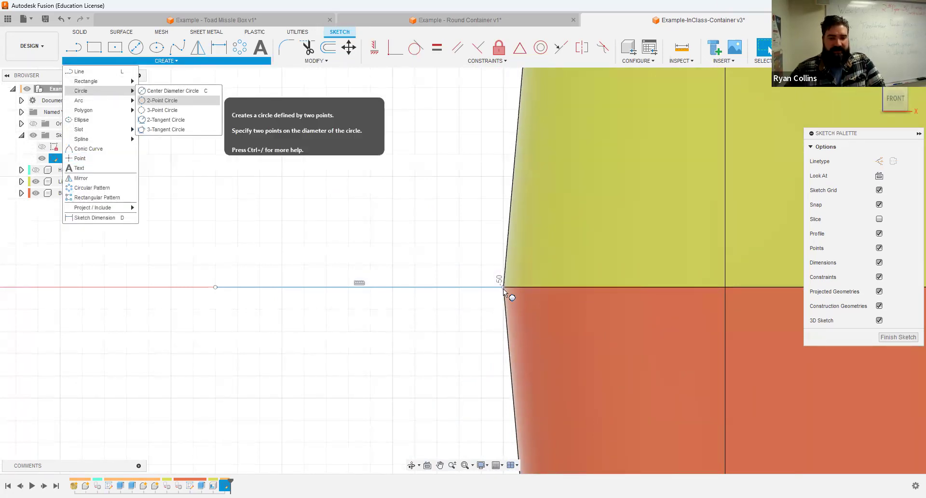
{"action": "left_click", "coordinate": [322, 287]}
{"action": "type", "text": "10"}
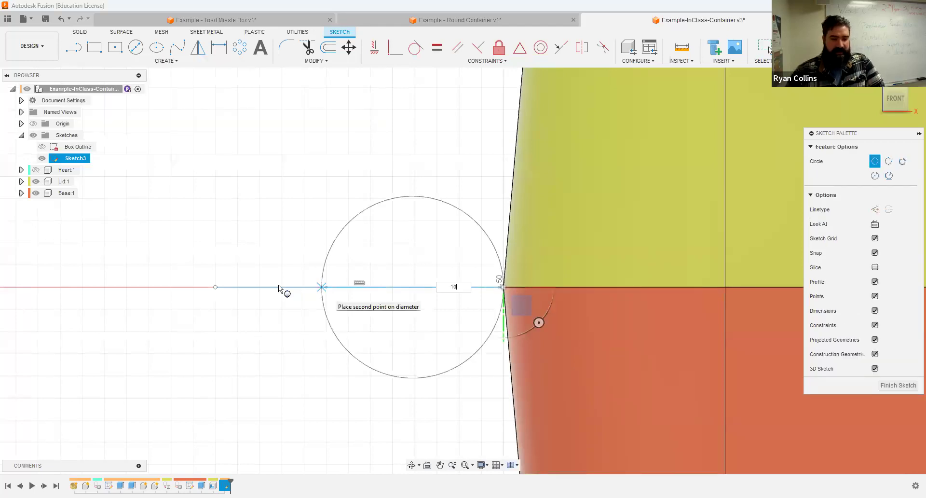
{"action": "key", "text": "Tab"}
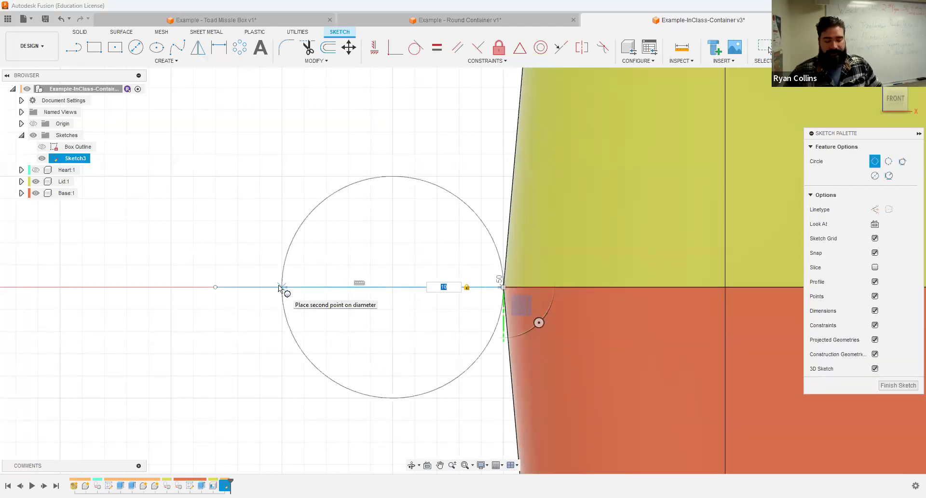
{"action": "left_click", "coordinate": [278, 285]}
{"action": "key", "text": "Escape"}
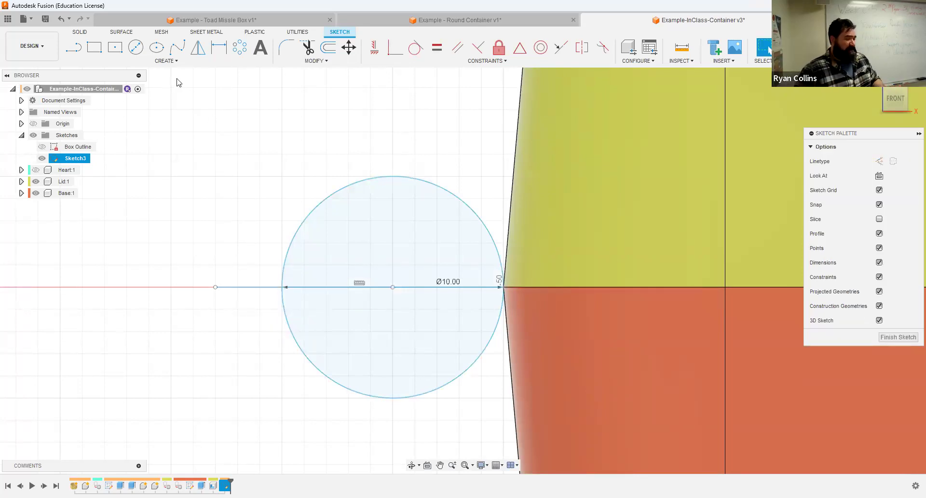
Step: Draw a 6 mm diameter circle concentric with the 10 mm circle
{"action": "left_click", "coordinate": [138, 52]}
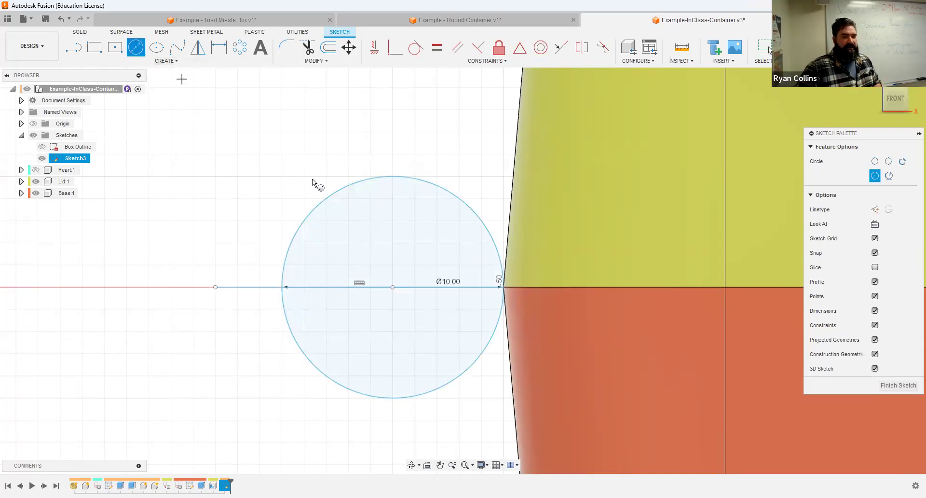
{"action": "left_click", "coordinate": [392, 287]}
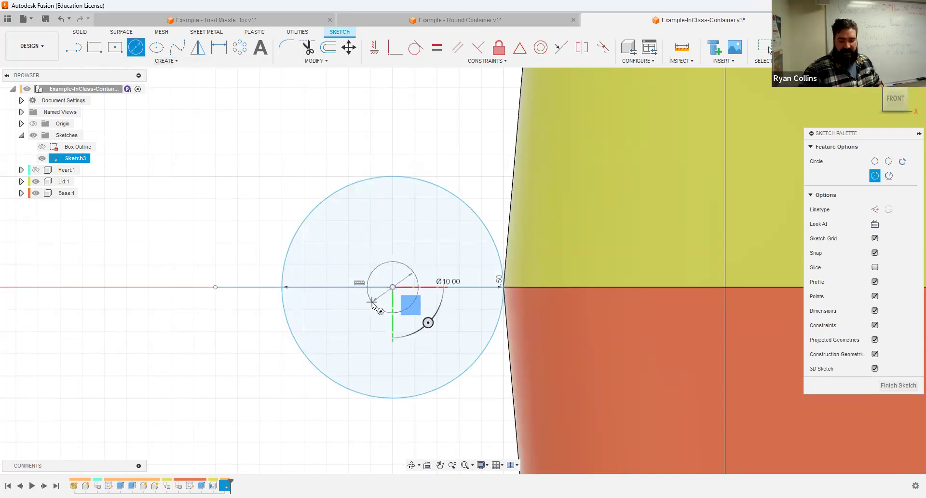
{"action": "type", "text": "6"}
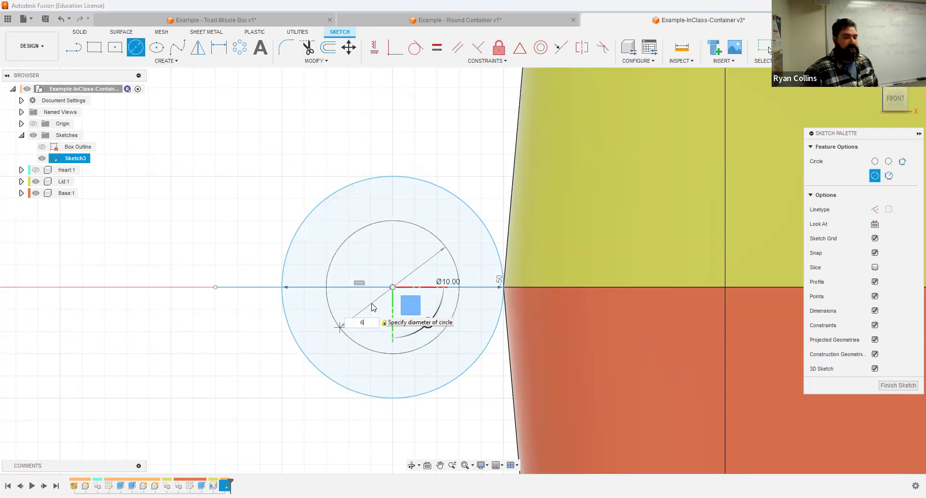
{"action": "key", "text": "Return"}
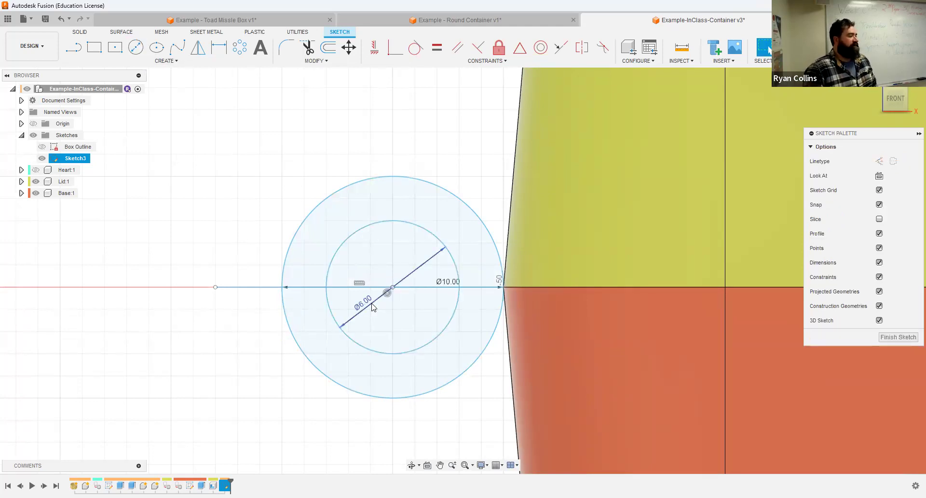
Step: Look at the finished hinge in the Round Container example, and return to the InClass container sketch
{"action": "scroll", "coordinate": [373, 307], "scroll_direction": "down", "scroll_amount": 5}
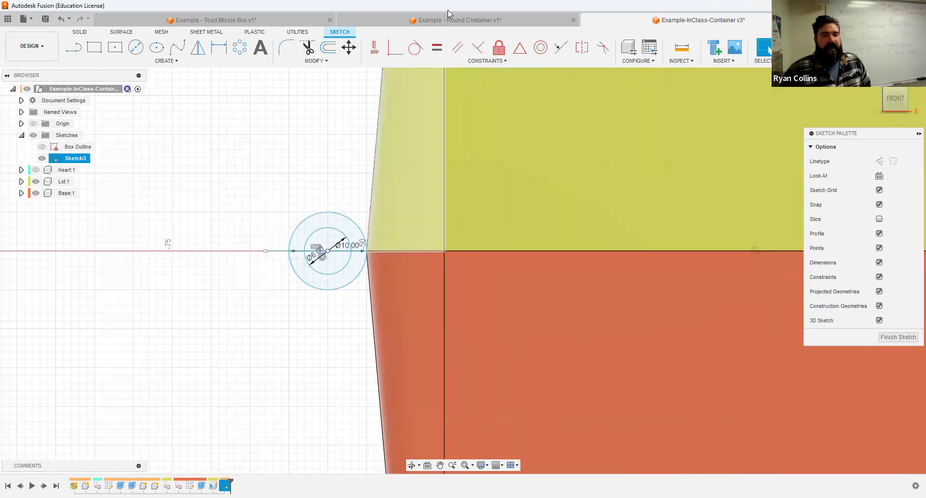
{"action": "left_click", "coordinate": [438, 21]}
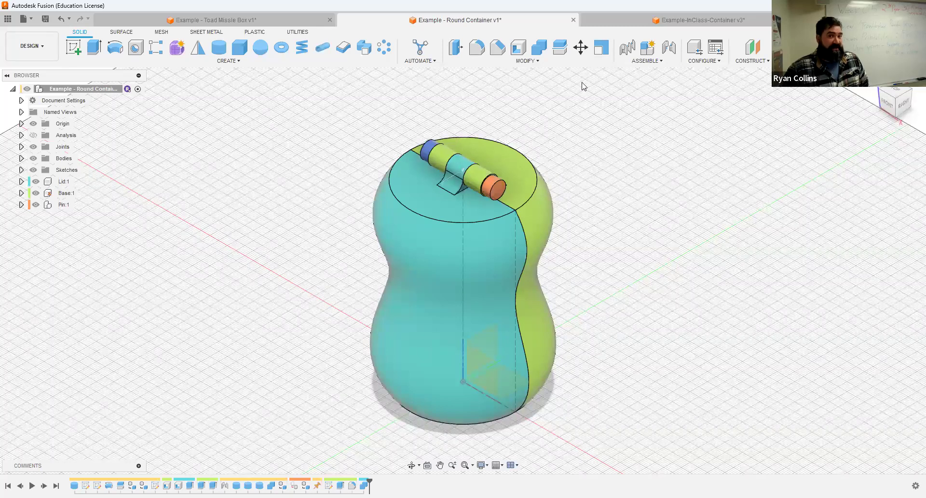
{"action": "left_click", "coordinate": [621, 23]}
Step: Project the Lid and Base bodies into the sketch, and hide both components
{"action": "scroll", "coordinate": [350, 193], "scroll_direction": "down", "scroll_amount": 5}
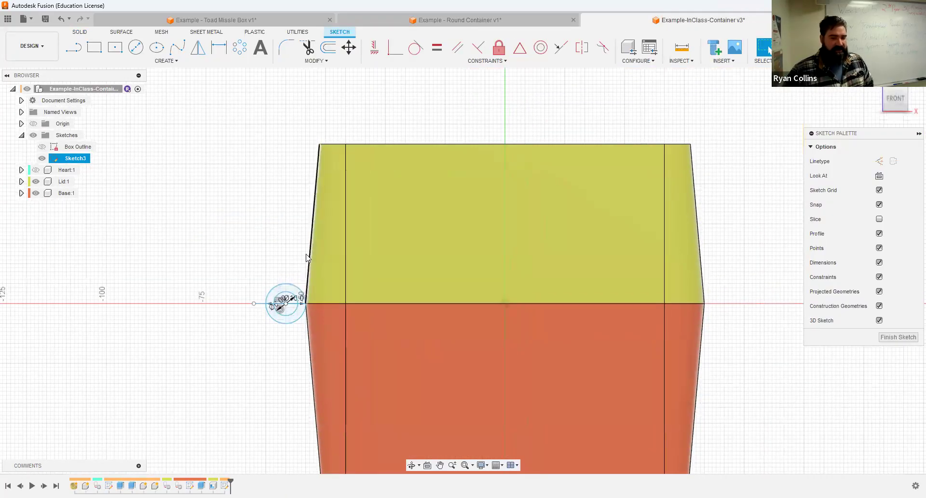
{"action": "middle_click_drag", "start_coordinate": [307, 180], "coordinate": [290, 116]}
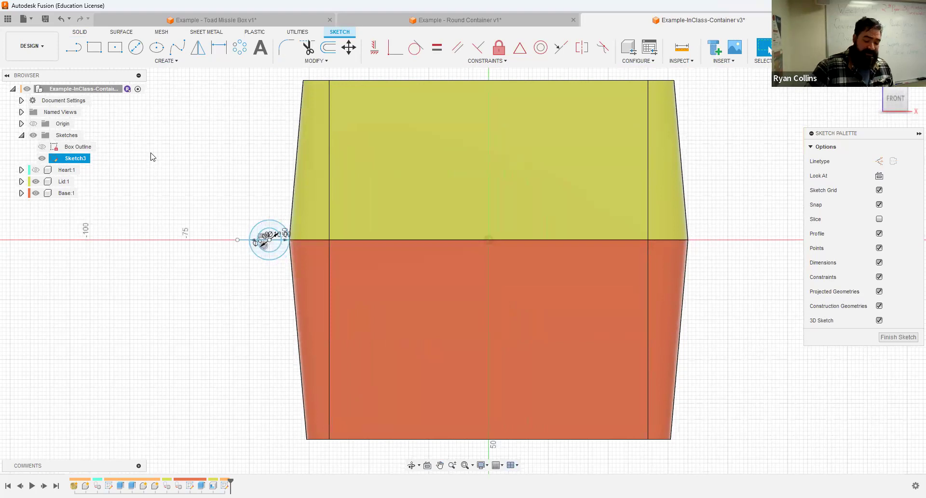
{"action": "key", "text": "p"}
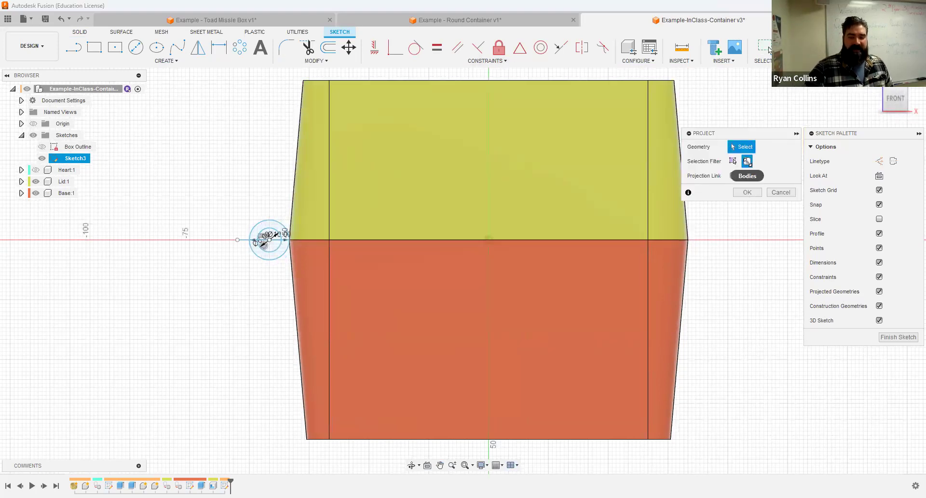
{"action": "left_click", "coordinate": [746, 161]}
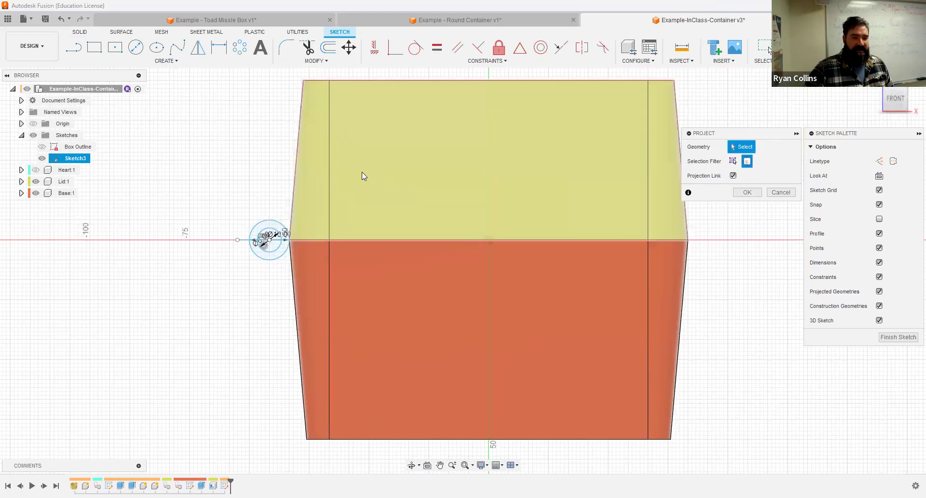
{"action": "left_click", "coordinate": [346, 277]}
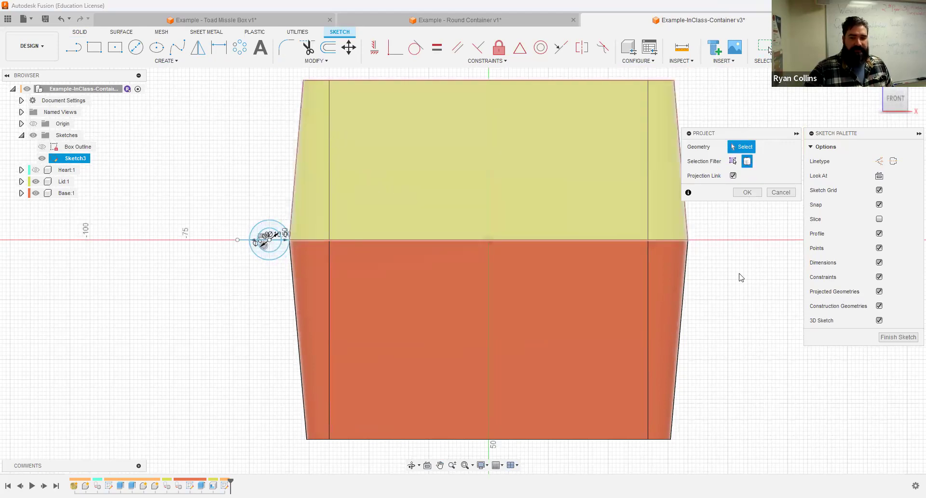
{"action": "left_click", "coordinate": [747, 192]}
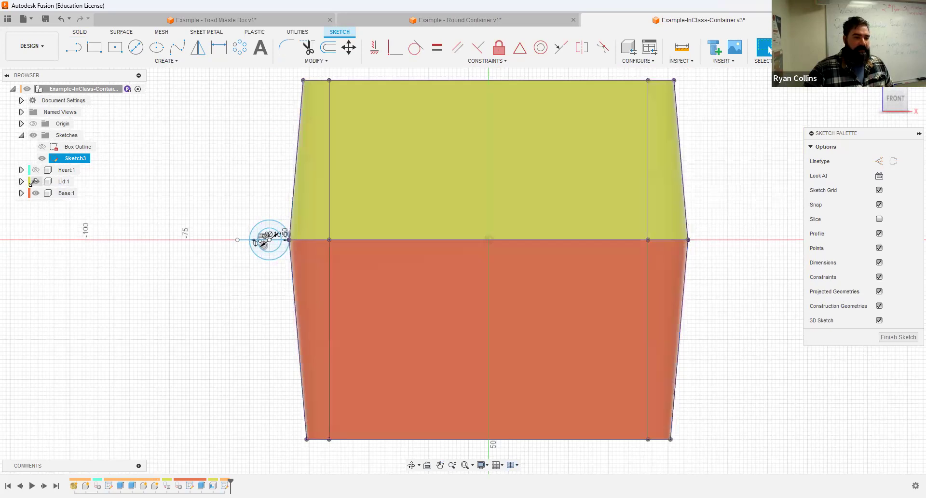
{"action": "left_click", "coordinate": [36, 181]}
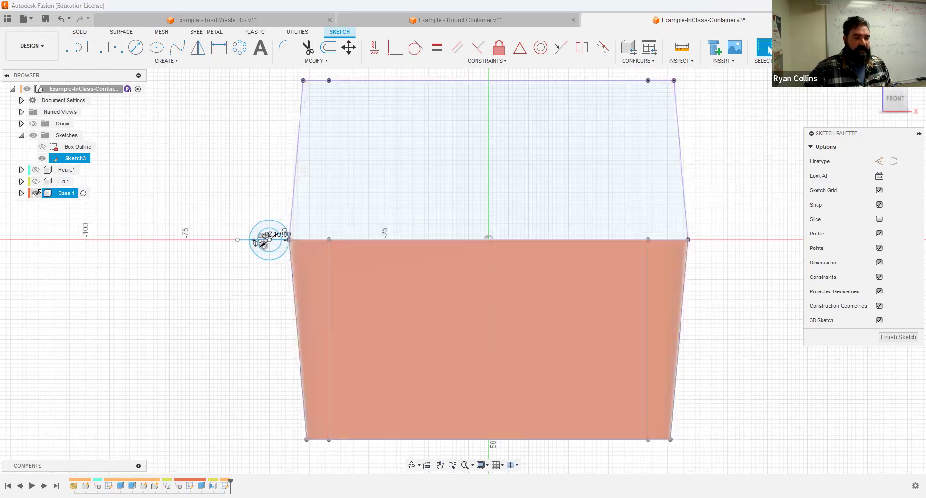
{"action": "left_click", "coordinate": [36, 192]}
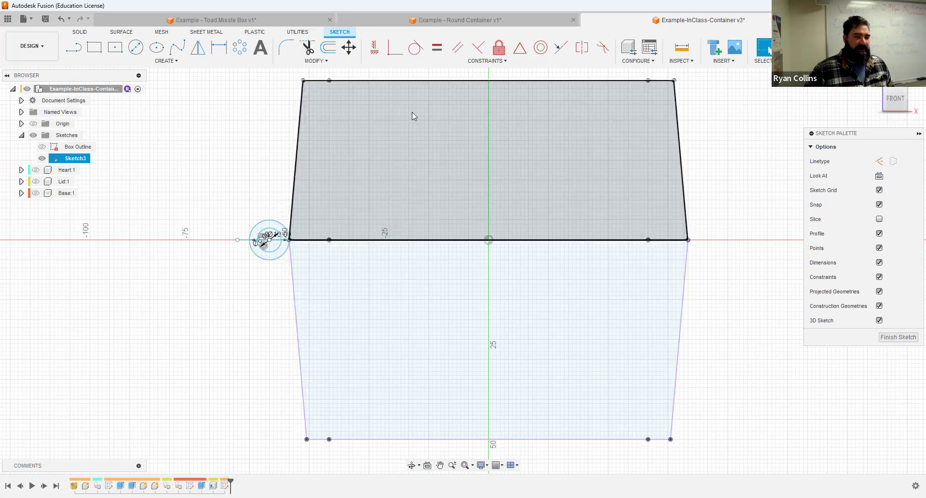
Step: Examine the Round Container example from the front, and return to the sketch in the InClass container document
{"action": "left_click", "coordinate": [431, 24]}
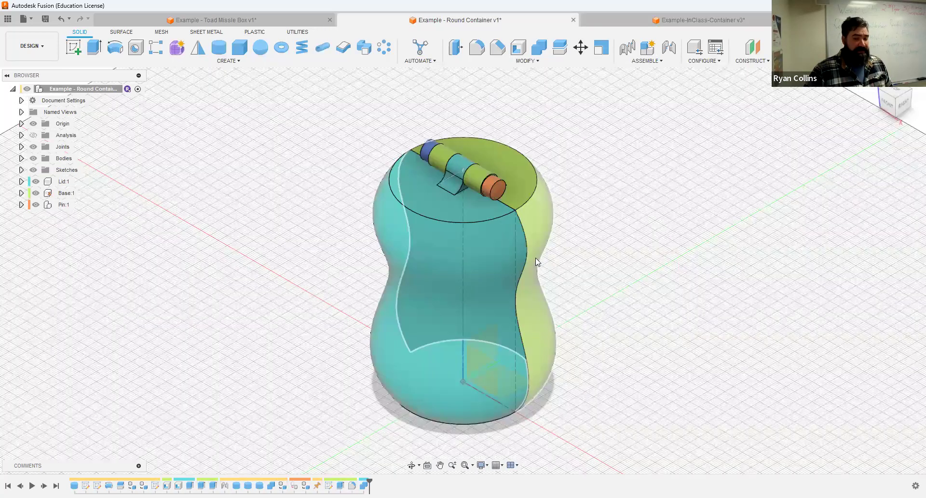
{"action": "left_click", "coordinate": [887, 103]}
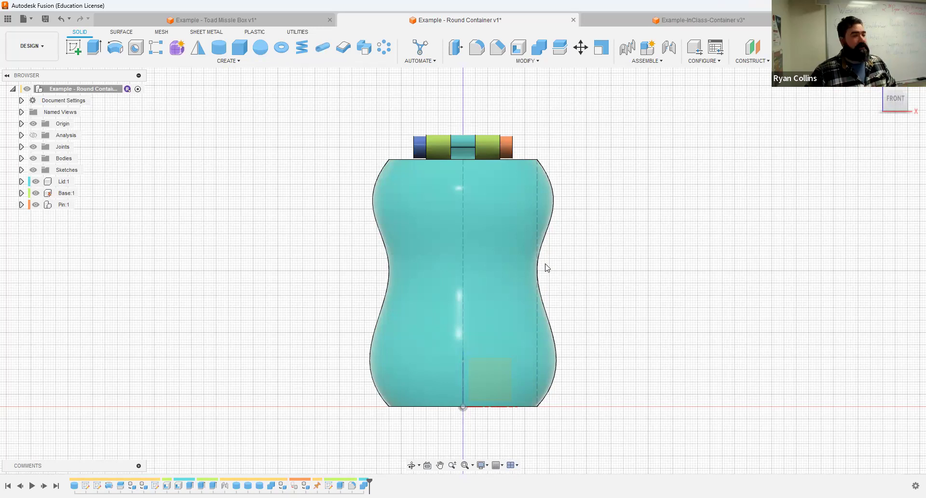
{"action": "left_click", "coordinate": [674, 22]}
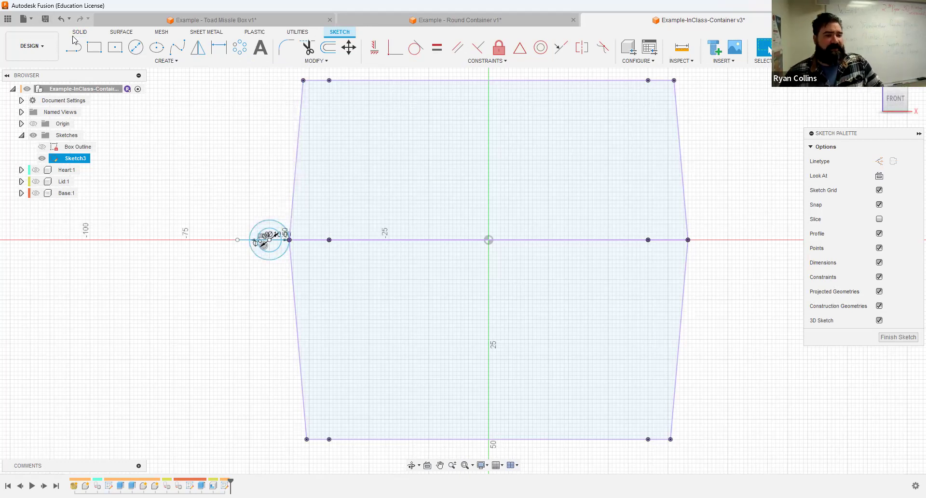
Step: Draw a line from the 10 mm circle up to the lid's projected slanted side, and make it tangent to the circle
{"action": "key", "text": "l"}
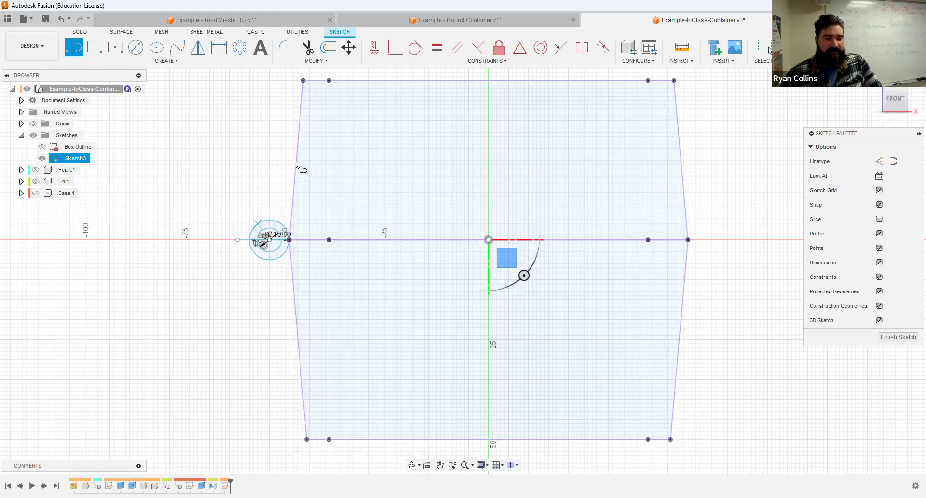
{"action": "key", "text": "ctrl+z"}
{"action": "scroll", "coordinate": [291, 171], "scroll_direction": "down", "scroll_amount": 1}
{"action": "scroll", "coordinate": [290, 166], "scroll_direction": "up", "scroll_amount": 5}
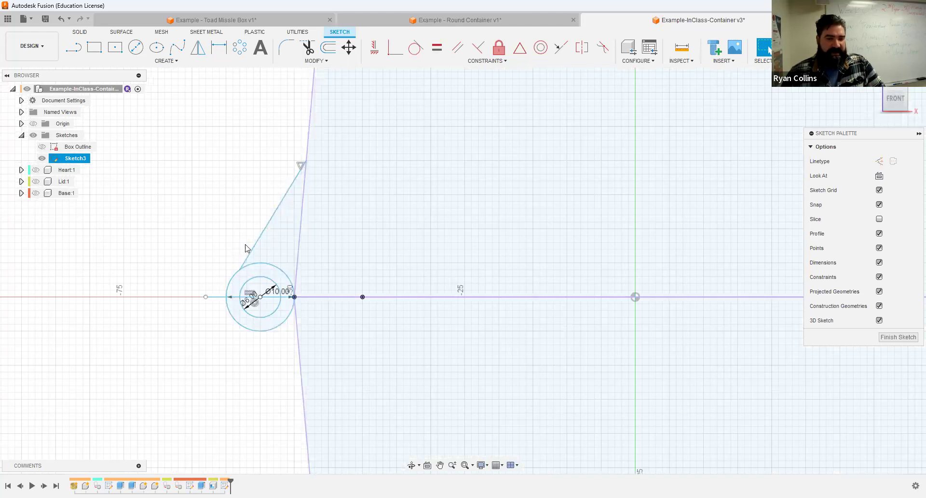
{"action": "left_click", "coordinate": [416, 47]}
{"action": "left_click", "coordinate": [273, 223]}
{"action": "left_click", "coordinate": [232, 278]}
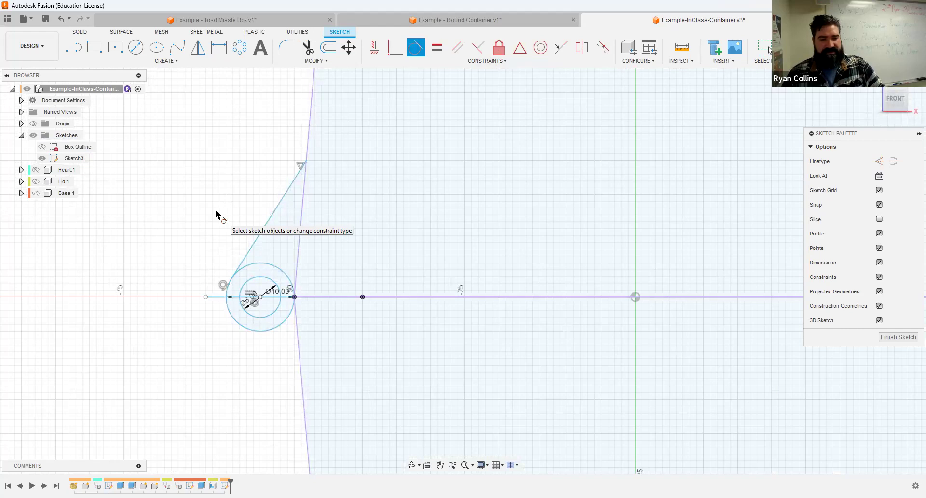
{"action": "key", "text": "Escape"}
Step: Draw a line about 13.5 mm long from the 10 mm circle down to the base's projected side, and make it tangent to the circle
{"action": "key", "text": "l"}
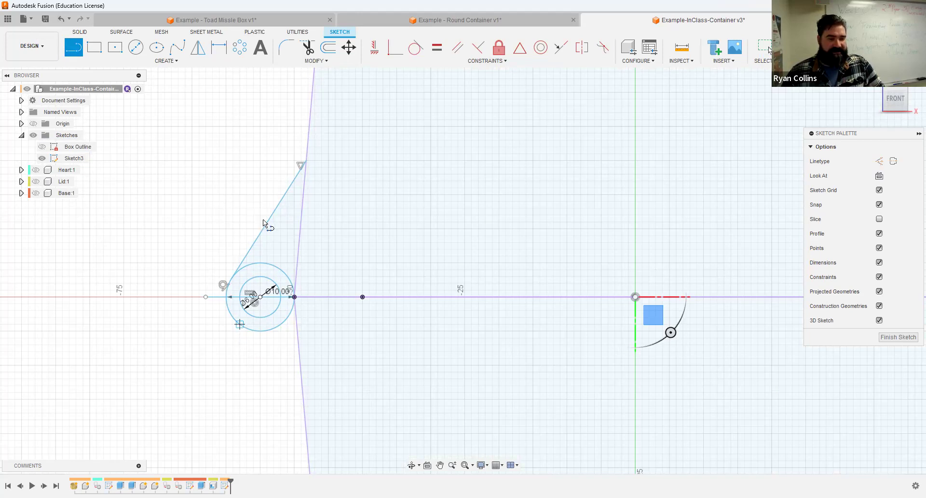
{"action": "left_click", "coordinate": [239, 324]}
{"action": "middle_click_drag", "start_coordinate": [301, 394], "coordinate": [263, 223]}
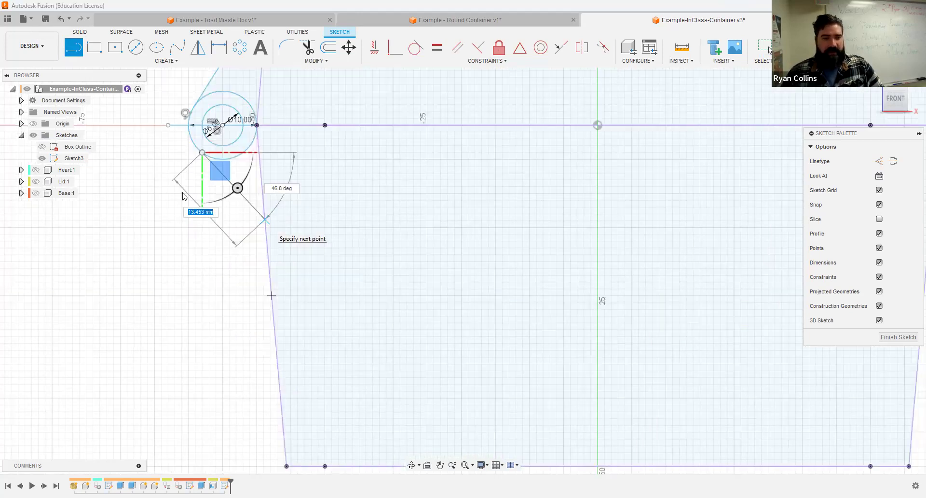
{"action": "left_click", "coordinate": [263, 223]}
{"action": "key", "text": "Escape"}
{"action": "scroll", "coordinate": [202, 196], "scroll_direction": "down", "scroll_amount": 3}
{"action": "middle_click_drag", "start_coordinate": [206, 197], "coordinate": [256, 211]}
{"action": "left_click", "coordinate": [416, 47]}
{"action": "left_click", "coordinate": [280, 213]}
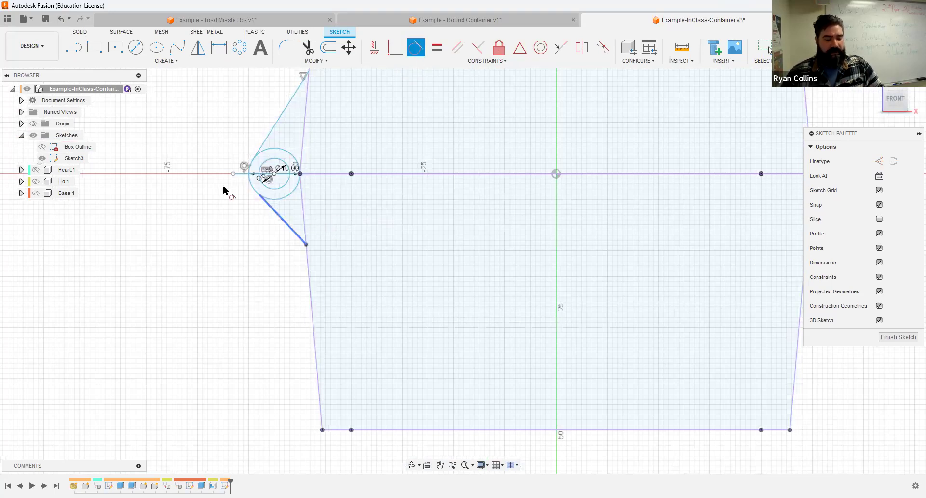
{"action": "left_click", "coordinate": [249, 182]}
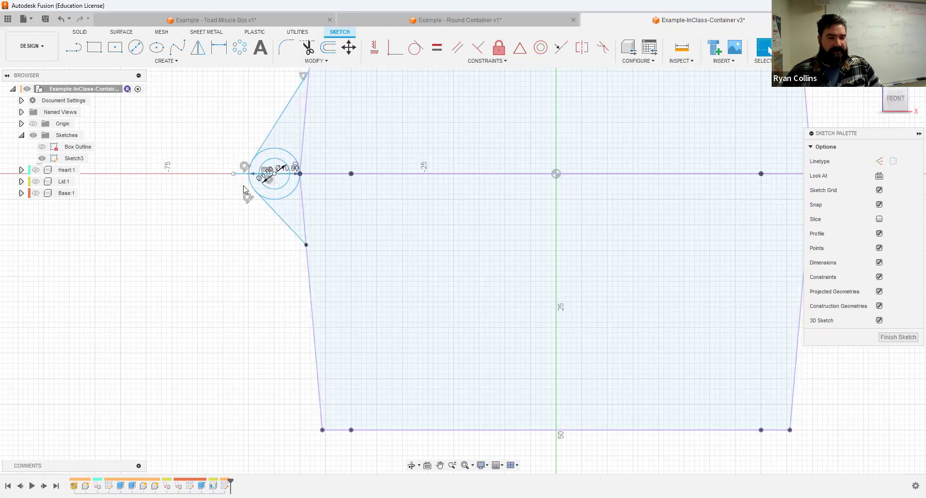
Step: Finish the sketch and rename it Hinge
{"action": "scroll", "coordinate": [159, 270], "scroll_direction": "down", "scroll_amount": 3}
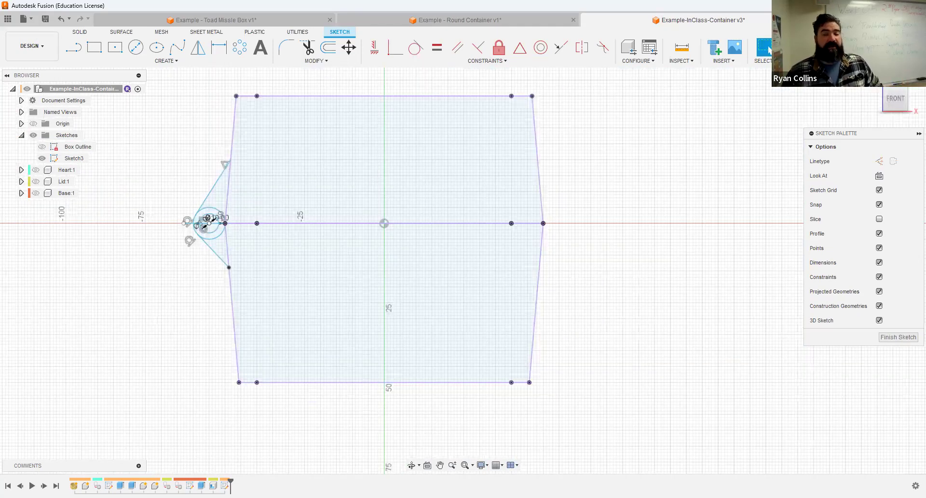
{"action": "left_click", "coordinate": [797, 48]}
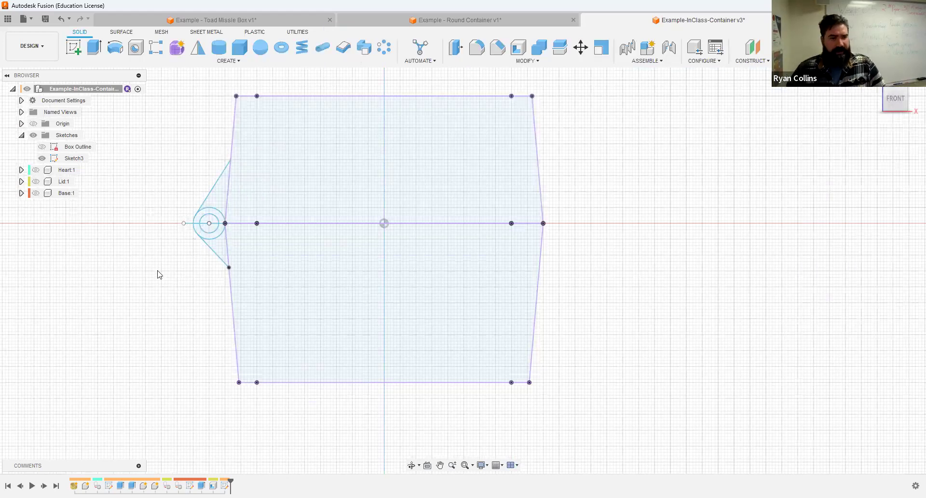
{"action": "double_click", "coordinate": [78, 157]}
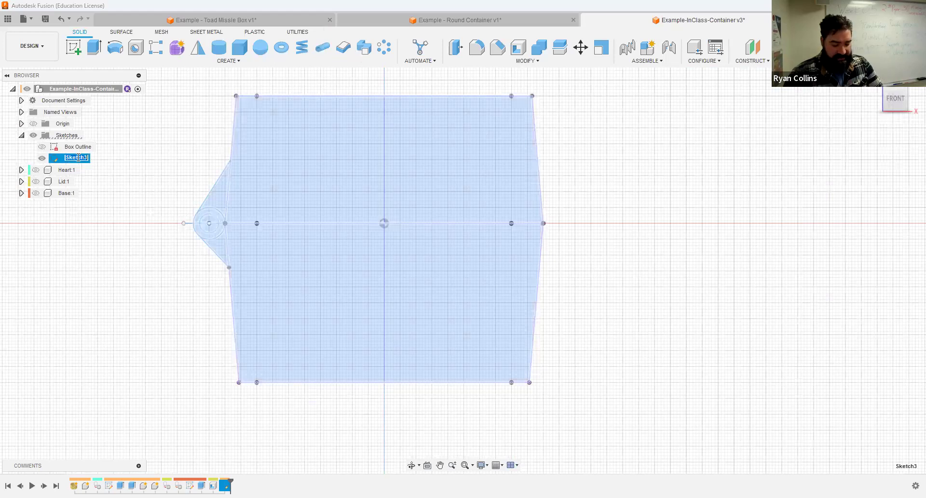
{"action": "type", "text": "Hinge"}
{"action": "key", "text": "Return"}
Step: Show the Lid and Base components again
{"action": "middle_click_drag", "start_coordinate": [149, 279], "coordinate": [185, 291], "text": "shift"}
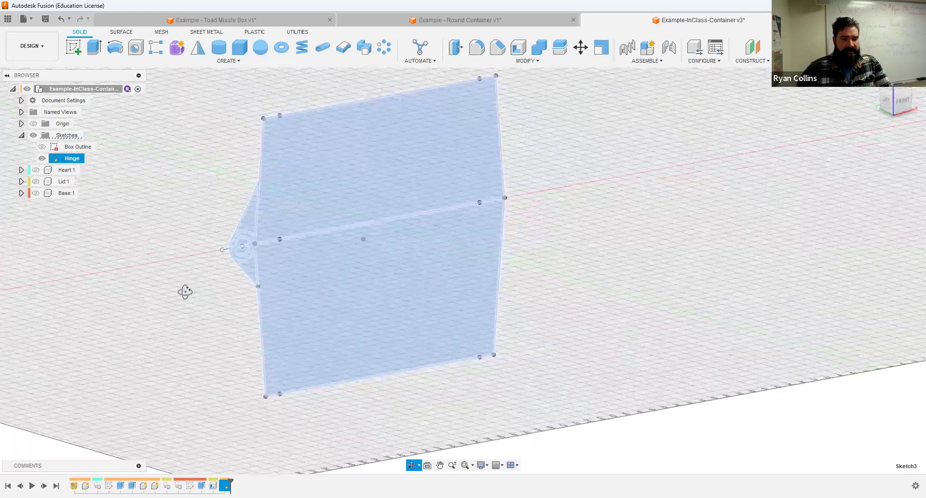
{"action": "left_click", "coordinate": [36, 181]}
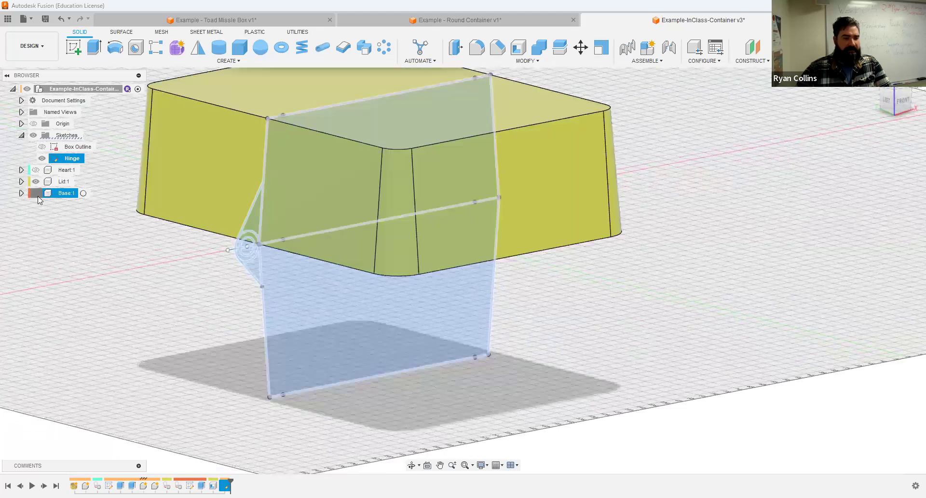
{"action": "left_click", "coordinate": [36, 194]}
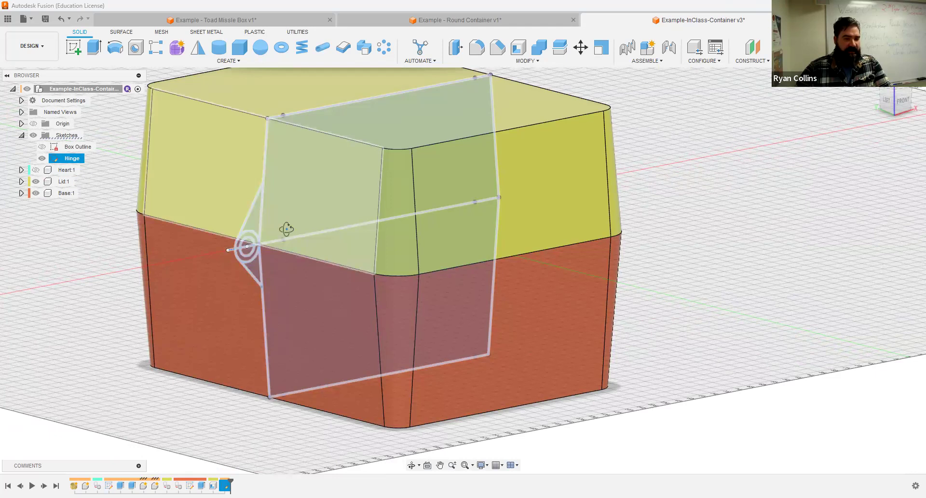
Step: Save a new version of the design with the description "Hinge Sketch"
{"action": "middle_click_drag", "start_coordinate": [286, 230], "coordinate": [179, 213], "text": "shift"}
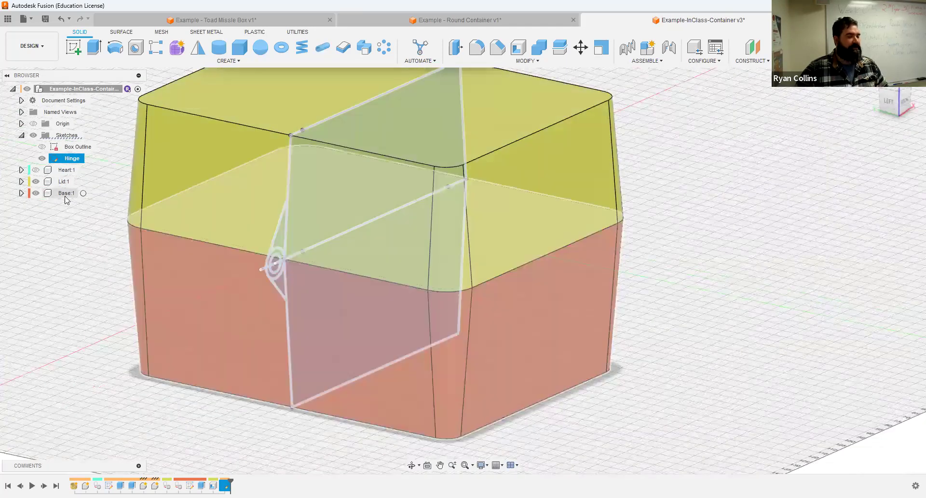
{"action": "left_click", "coordinate": [67, 275]}
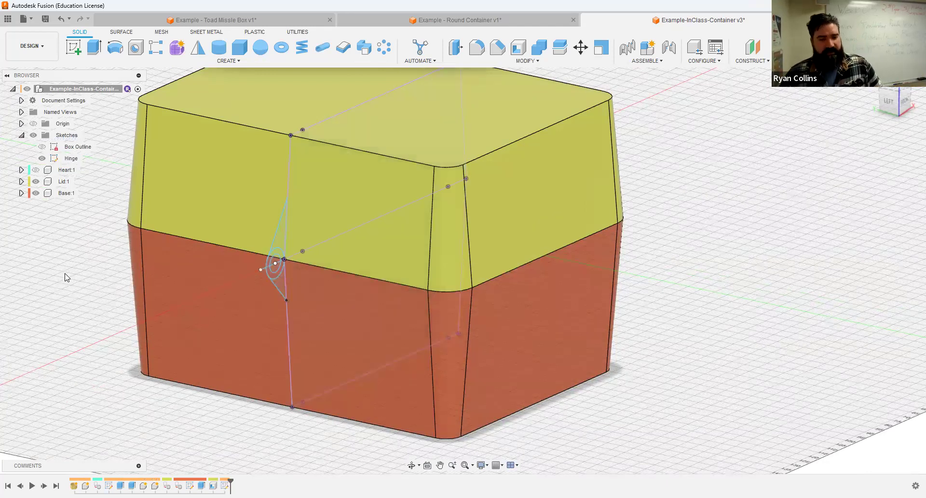
{"action": "key", "text": "ctrl+s"}
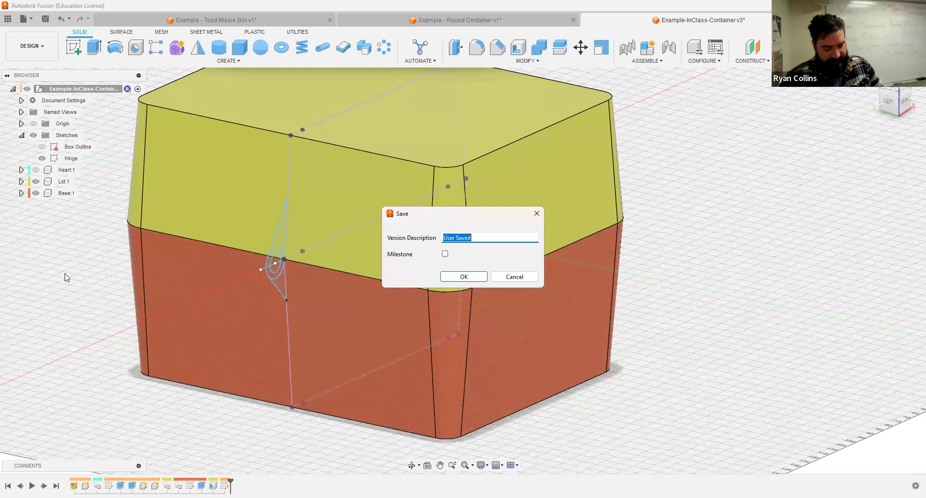
{"action": "type", "text": "Hinge Sketch"}
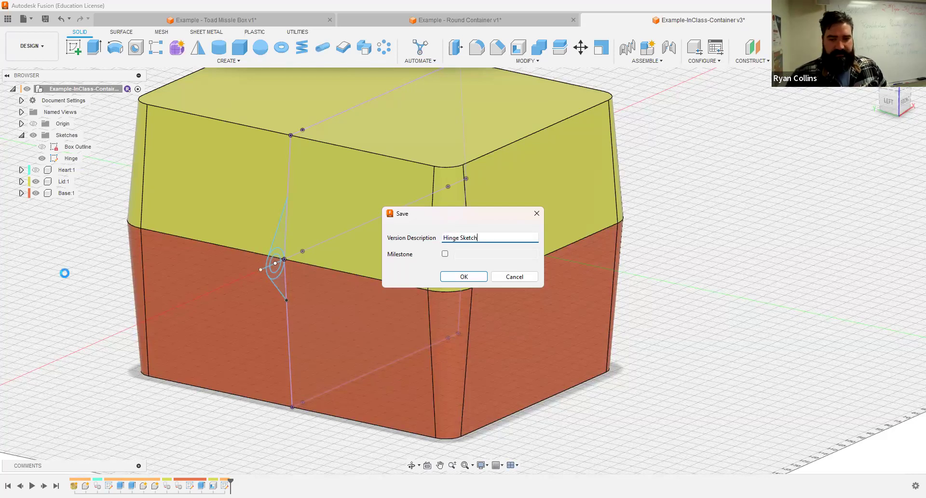
{"action": "key", "text": "Return"}
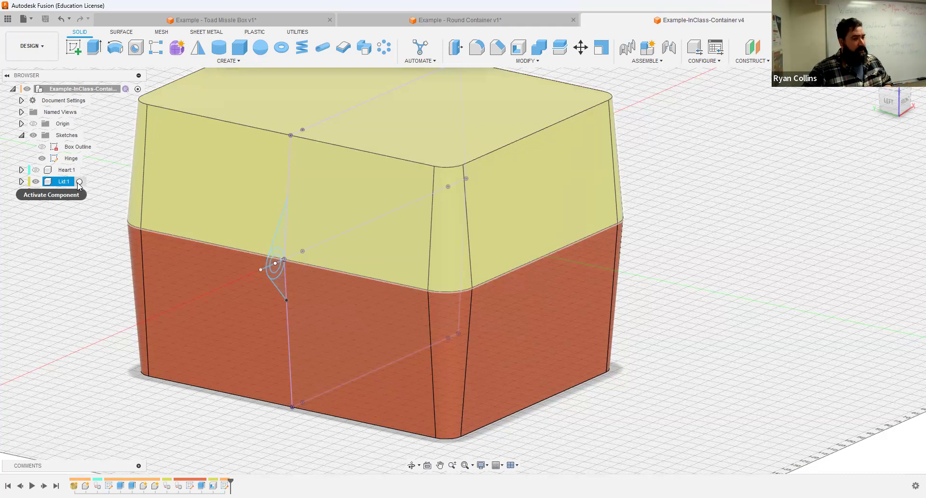
Step: Activate the Lid component and extrude the hinge's upper wedge and ring profiles symmetrically to a whole length of 20 mm, joined to the lid
{"action": "left_click", "coordinate": [80, 182]}
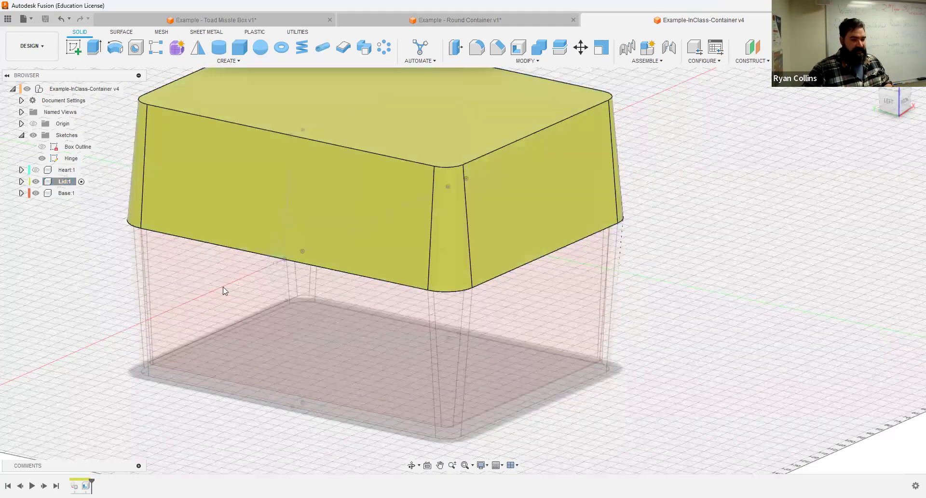
{"action": "left_click", "coordinate": [94, 47]}
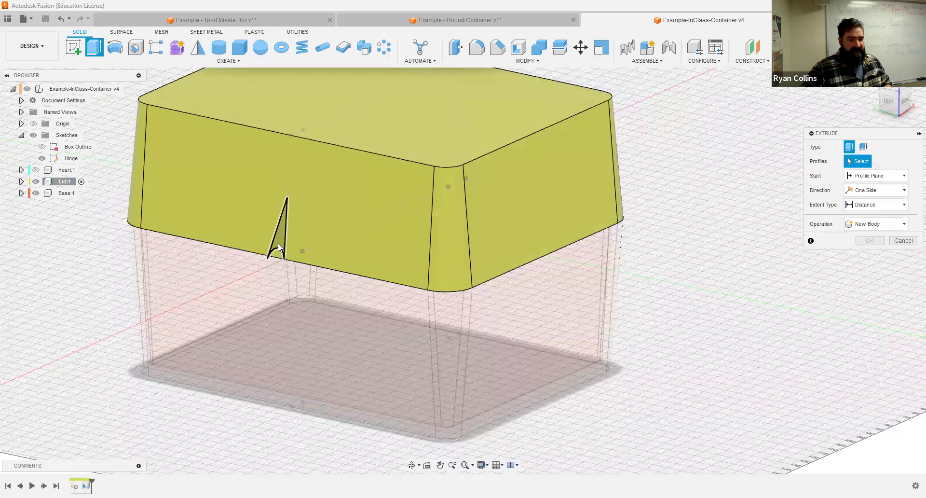
{"action": "left_click", "coordinate": [278, 245]}
{"action": "scroll", "coordinate": [276, 256], "scroll_direction": "up", "scroll_amount": 4}
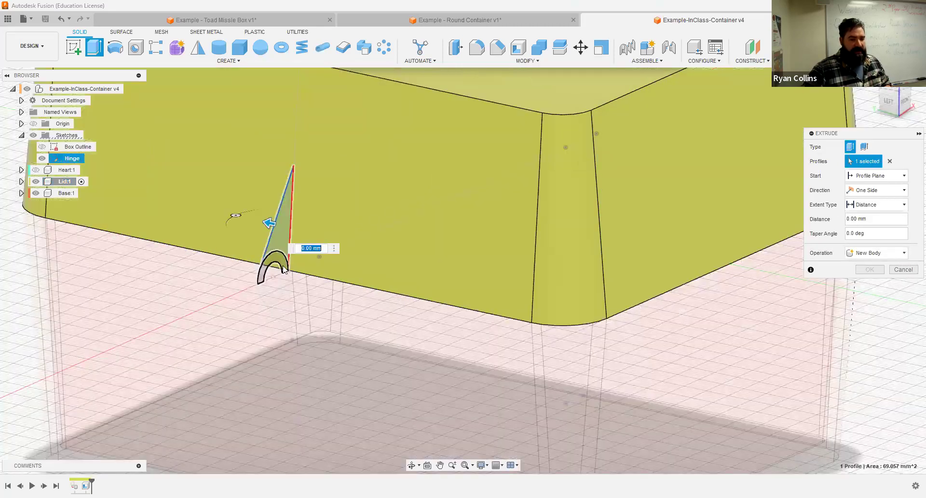
{"action": "left_click", "coordinate": [271, 295]}
{"action": "left_click", "coordinate": [261, 276]}
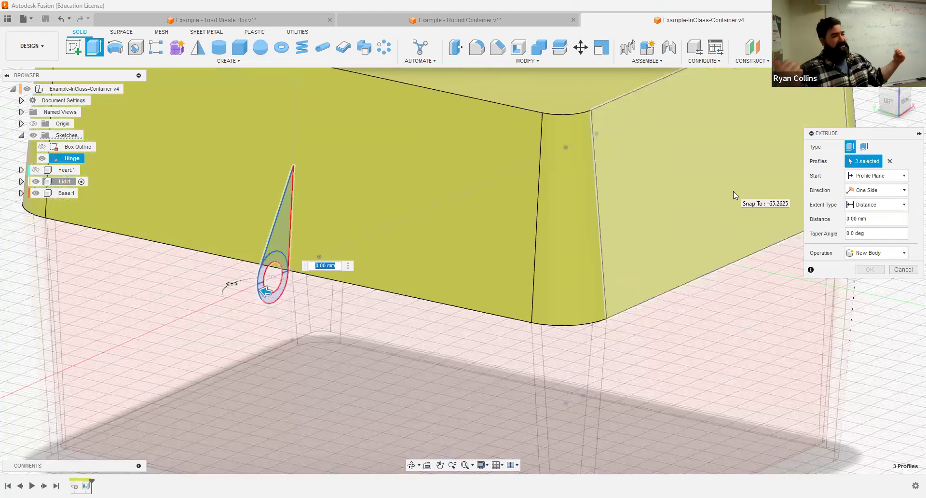
{"action": "left_click", "coordinate": [872, 190]}
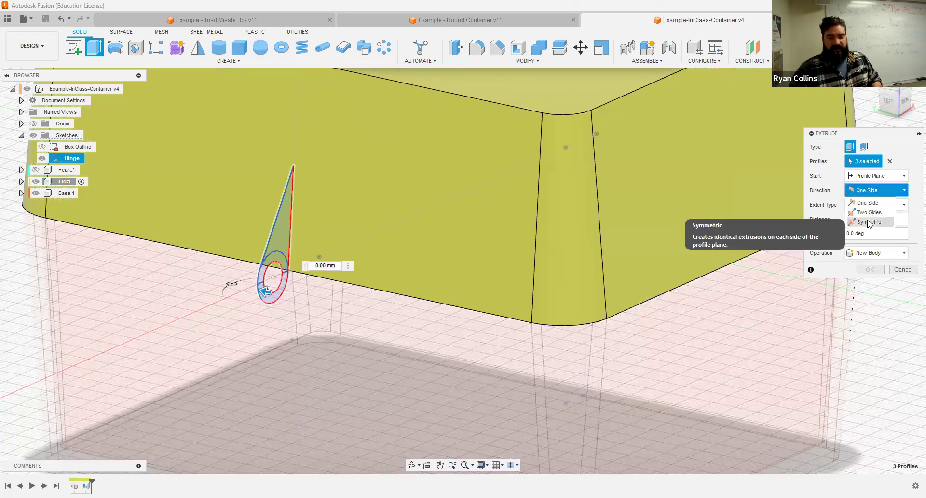
{"action": "left_click", "coordinate": [868, 222]}
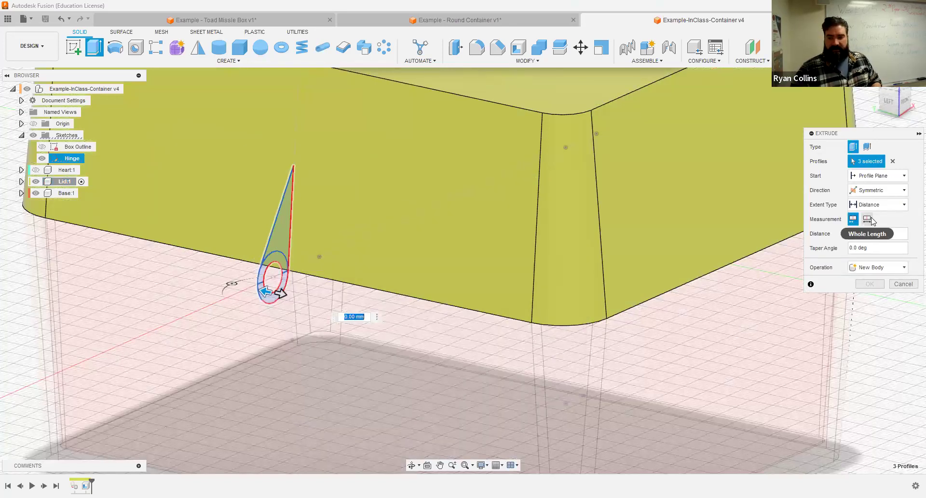
{"action": "left_click", "coordinate": [867, 219]}
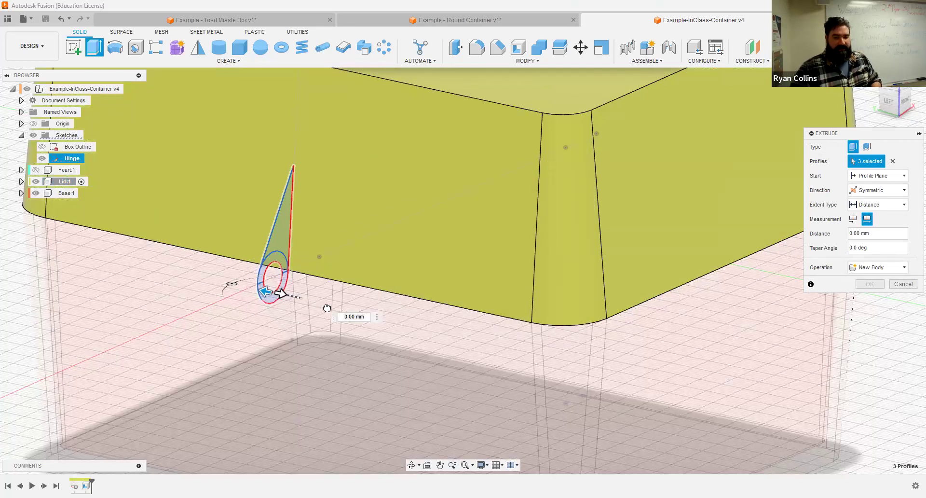
{"action": "type", "text": "20"}
{"action": "key", "text": "Return"}
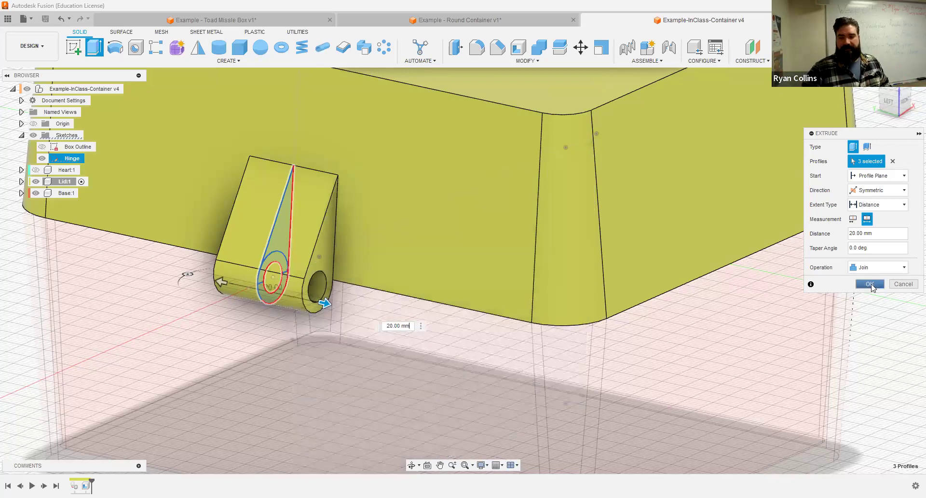
{"action": "left_click", "coordinate": [870, 284]}
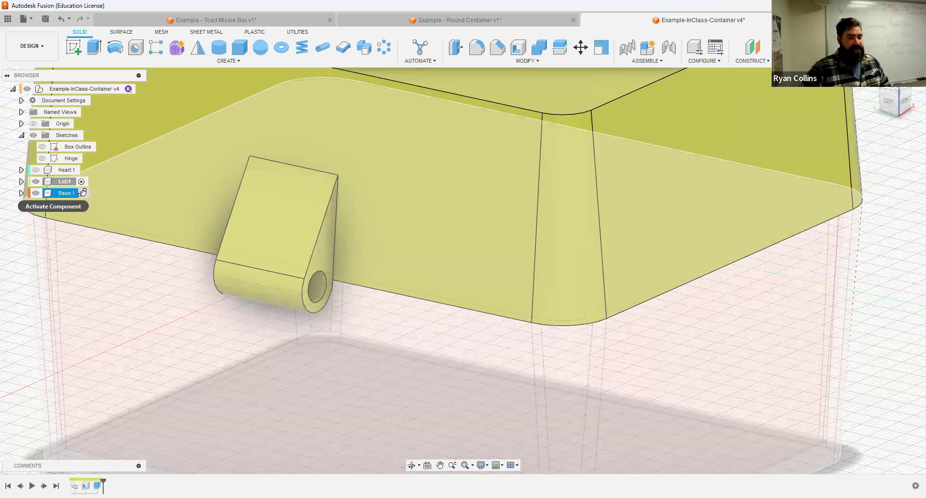
Step: Activate the Base component and show the Hinge sketch again
{"action": "left_click", "coordinate": [82, 192]}
{"action": "scroll", "coordinate": [289, 348], "scroll_direction": "down", "scroll_amount": 5}
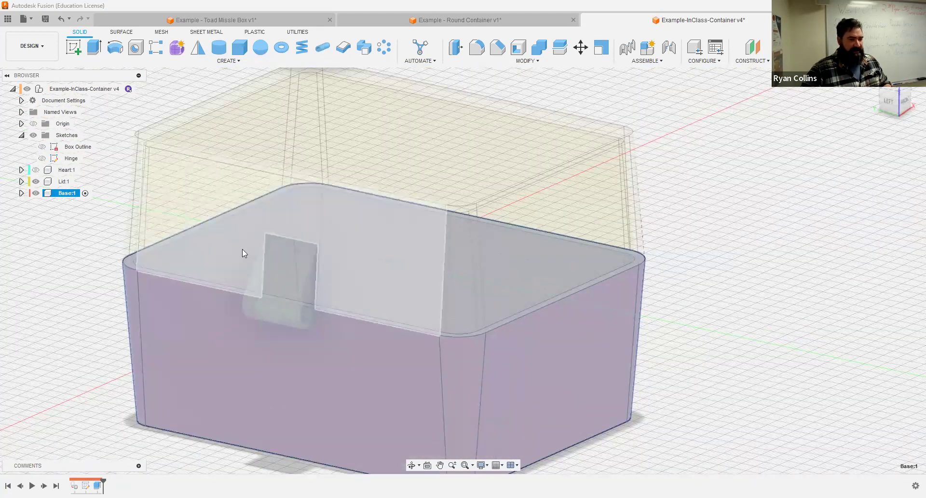
{"action": "left_click", "coordinate": [42, 158]}
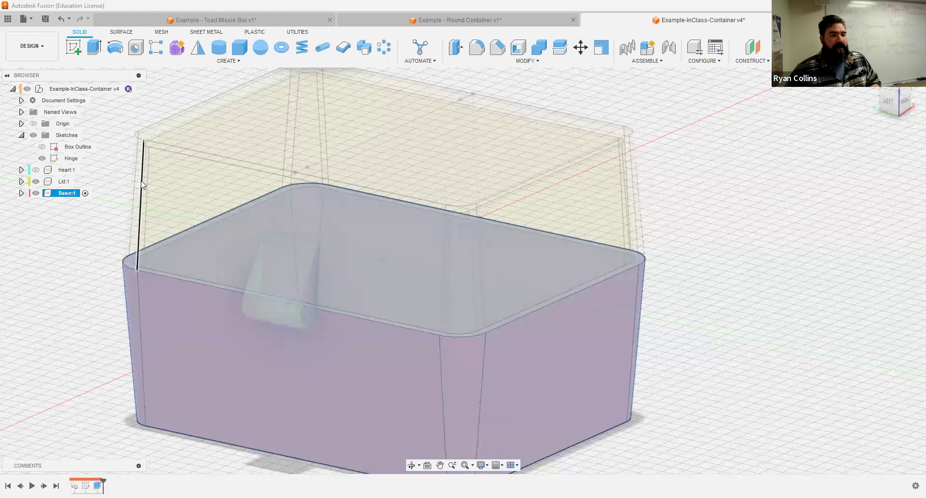
Step: Begin extruding the hinge's lower wedge and ring profiles from the sketch plane, about 8 mm to one side
{"action": "left_click", "coordinate": [95, 48]}
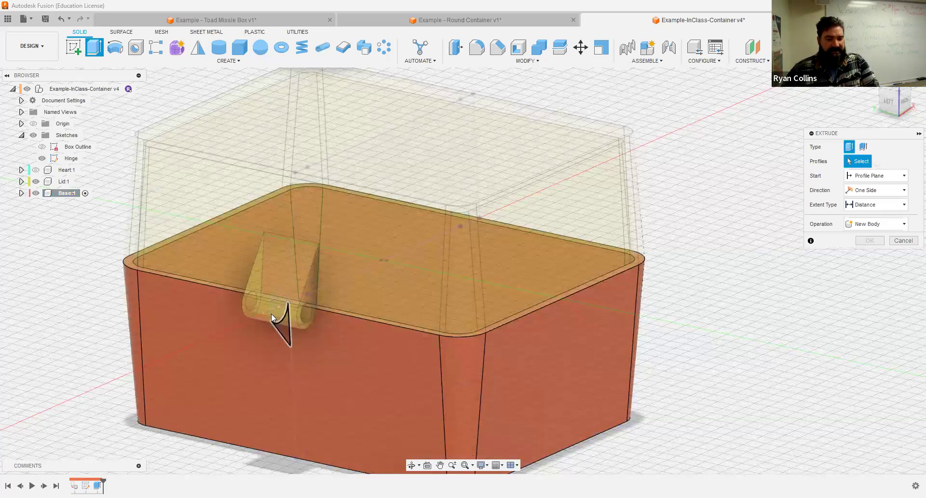
{"action": "scroll", "coordinate": [303, 322], "scroll_direction": "up", "scroll_amount": 3}
{"action": "left_click", "coordinate": [292, 332]}
{"action": "left_click", "coordinate": [273, 303]}
{"action": "left_click", "coordinate": [295, 289]}
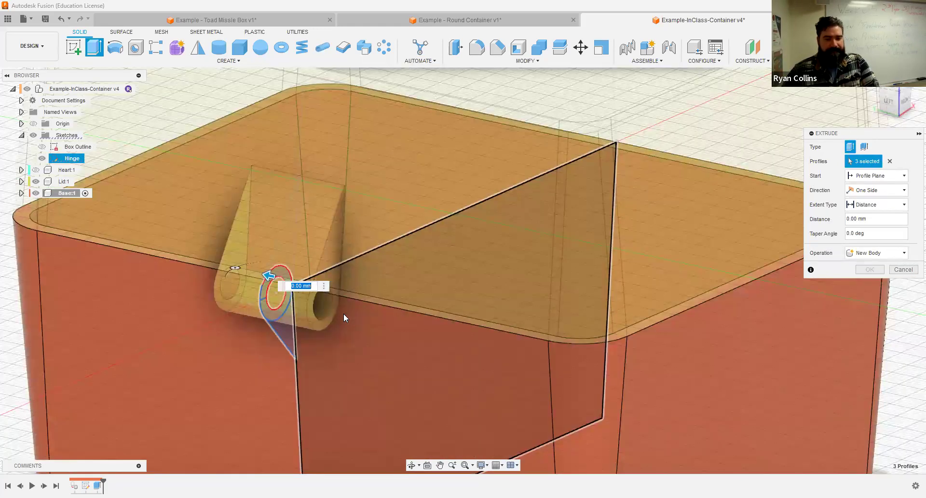
{"action": "scroll", "coordinate": [344, 313], "scroll_direction": "down", "scroll_amount": 2}
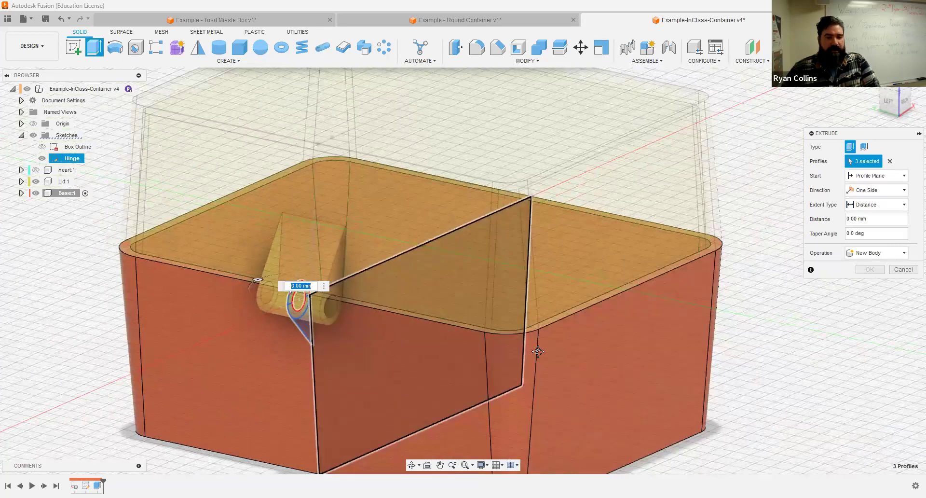
{"action": "middle_click_drag", "start_coordinate": [538, 351], "coordinate": [643, 325]}
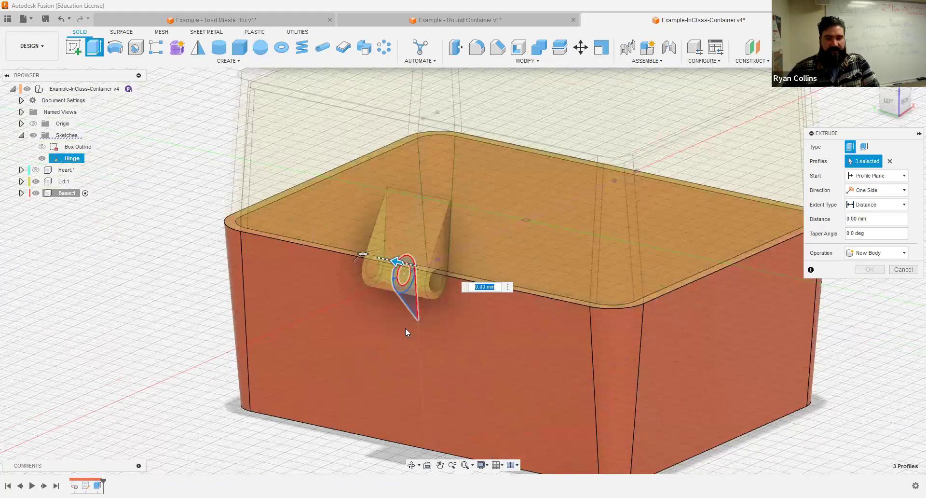
{"action": "left_click_drag", "start_coordinate": [405, 329], "coordinate": [380, 347]}
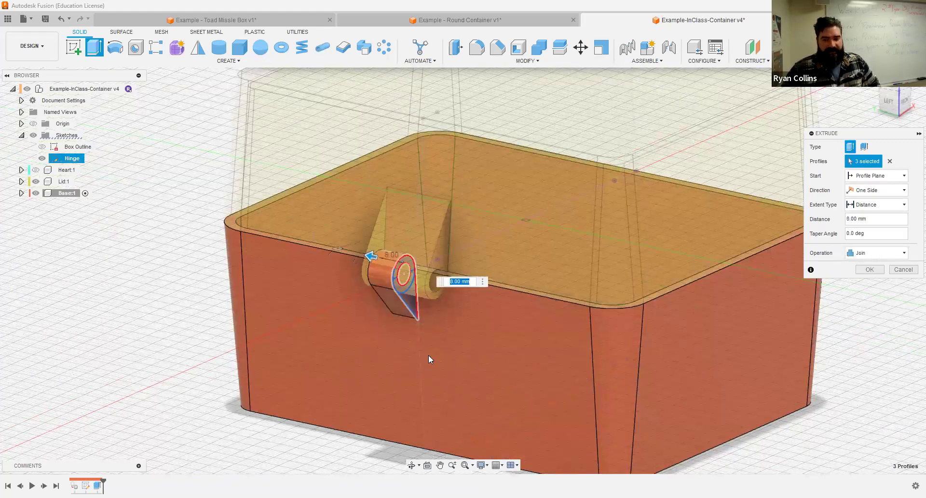
{"action": "middle_click_drag", "start_coordinate": [429, 356], "coordinate": [545, 352], "text": "shift"}
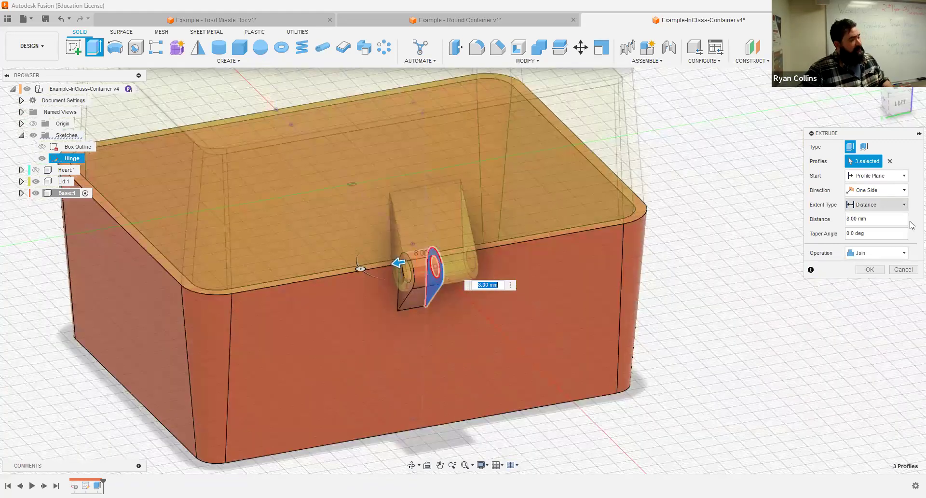
Step: Start the extrusion from the lid knuckle's near side face and set its distance to 10 mm, joined to the base
{"action": "left_click", "coordinate": [885, 176]}
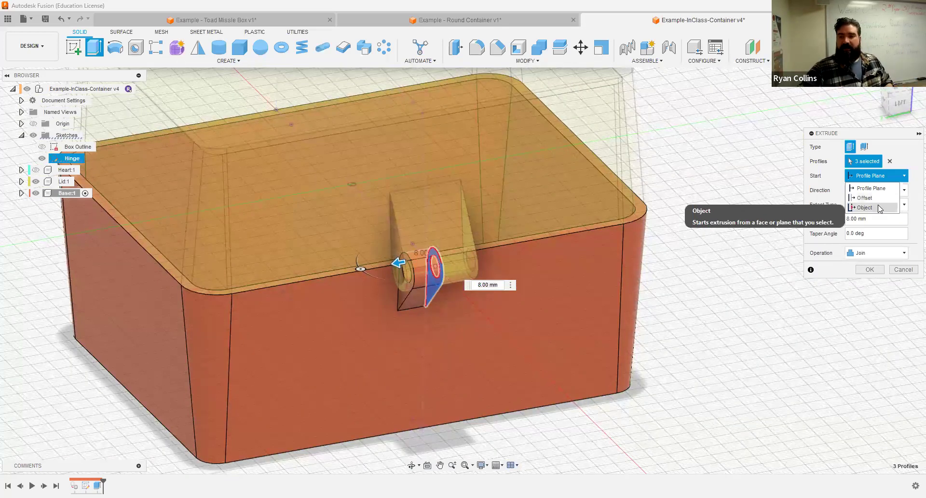
{"action": "left_click", "coordinate": [879, 208]}
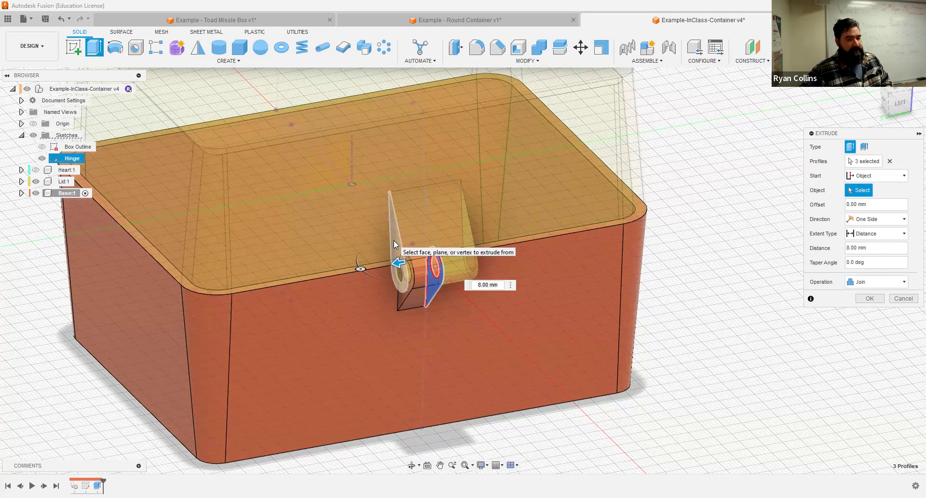
{"action": "left_click", "coordinate": [385, 273]}
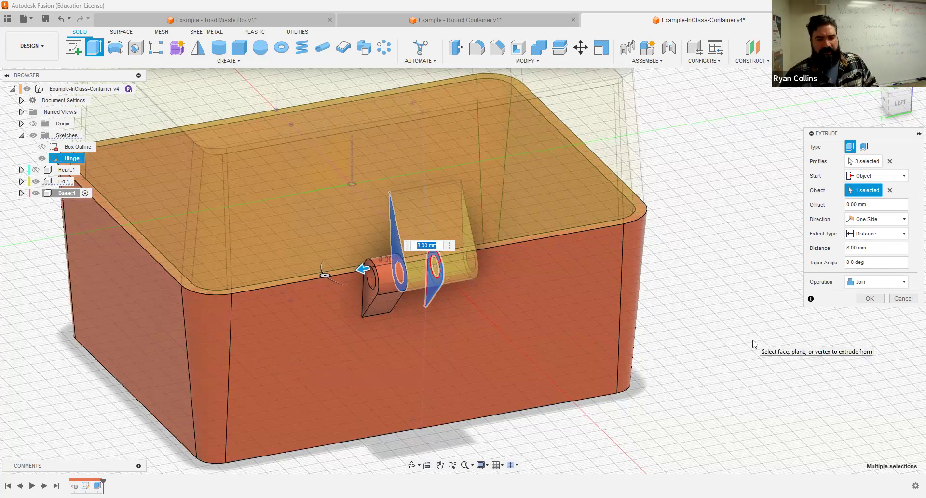
{"action": "type", "text": "10"}
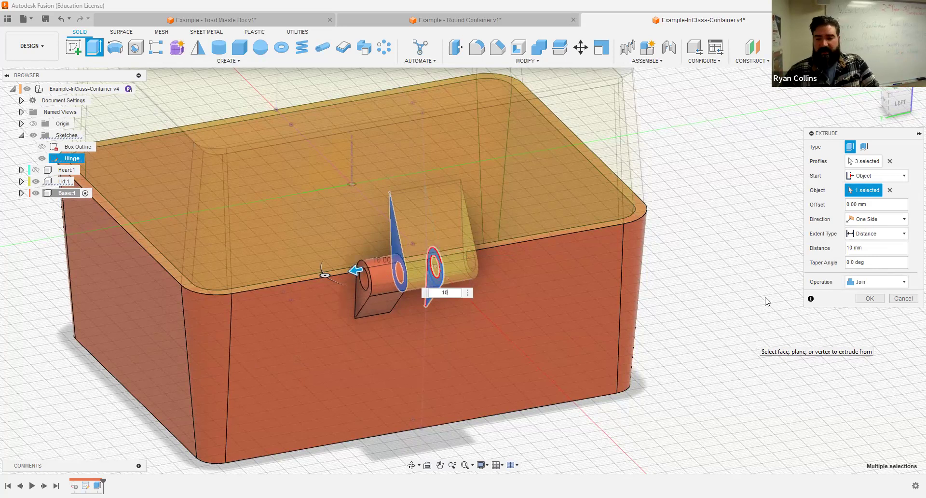
{"action": "left_click", "coordinate": [869, 298]}
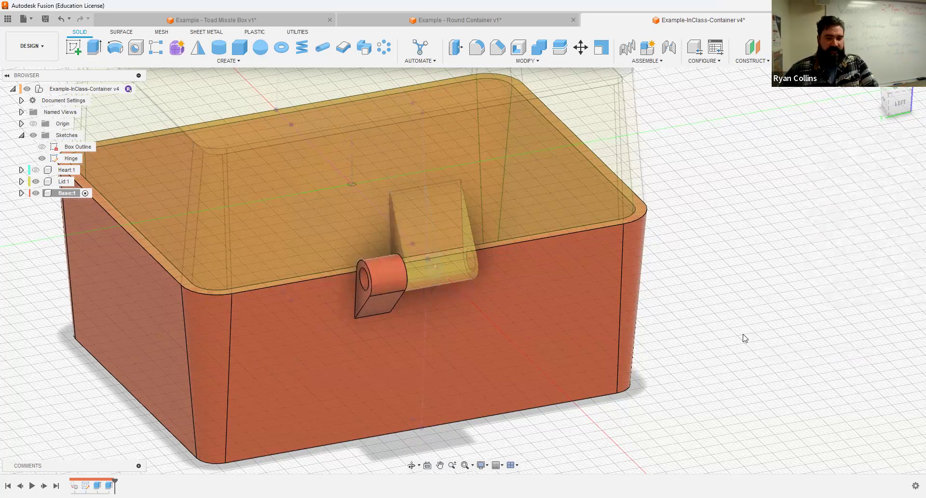
Step: Extrude the same lower hinge profiles -10 mm from the lid knuckle's opposite side face, joined to the base
{"action": "right_click", "coordinate": [729, 291]}
{"action": "left_click", "coordinate": [736, 260]}
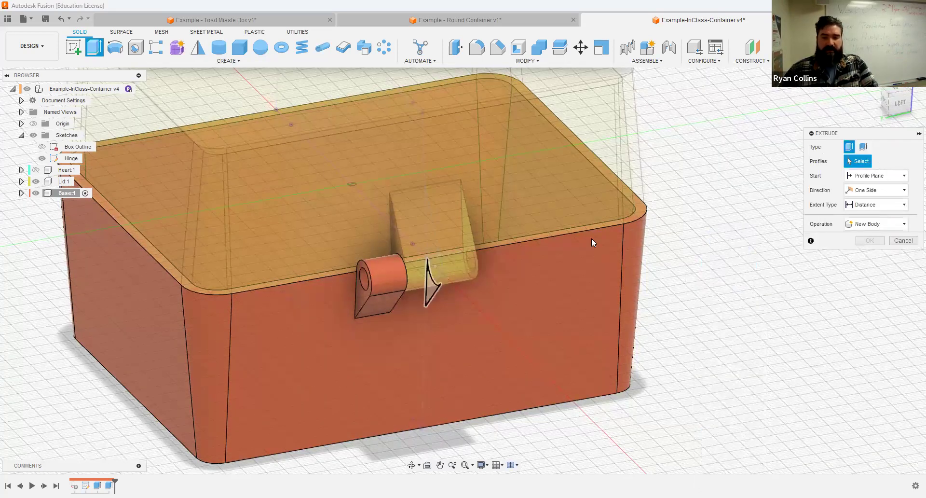
{"action": "left_click", "coordinate": [424, 270]}
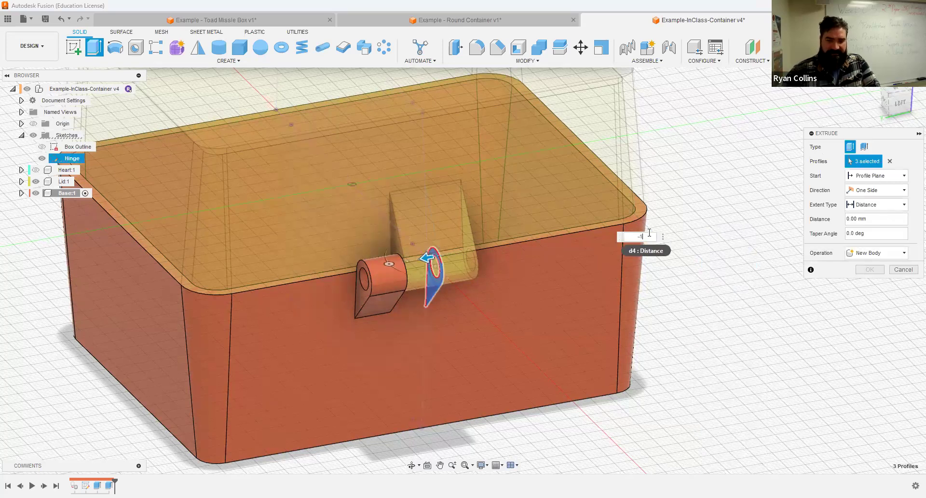
{"action": "type", "text": "-10"}
{"action": "left_click", "coordinate": [876, 175]}
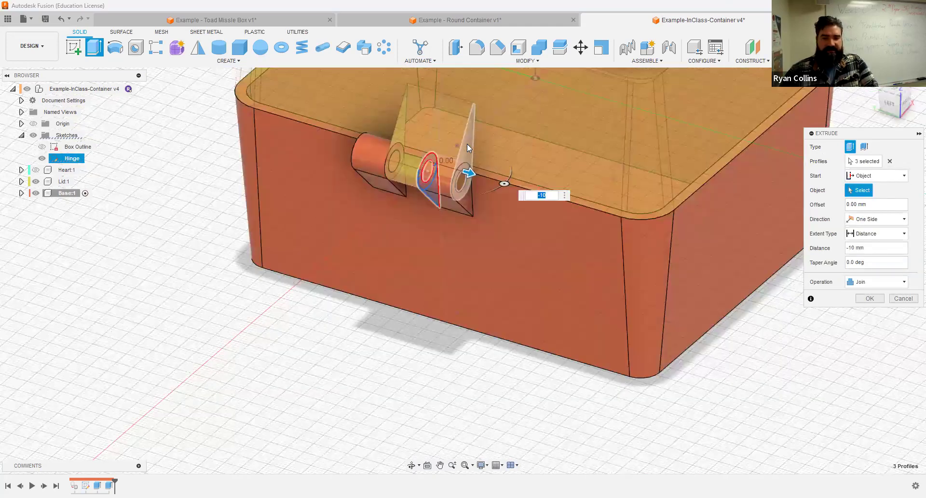
{"action": "left_click", "coordinate": [476, 233]}
{"action": "left_click", "coordinate": [869, 298]}
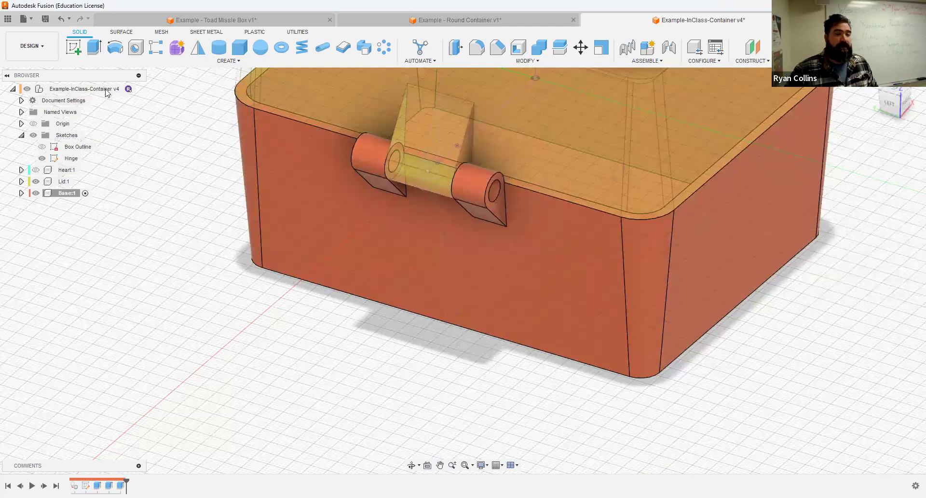
Step: Activate the top-level component and save a new version with the description "Hinge Modeled"
{"action": "left_click", "coordinate": [137, 89]}
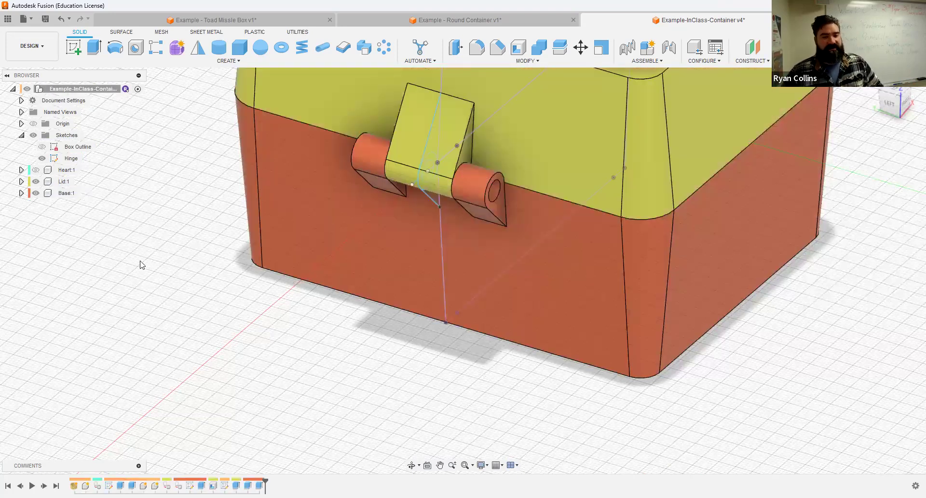
{"action": "scroll", "coordinate": [169, 255], "scroll_direction": "down", "scroll_amount": 3}
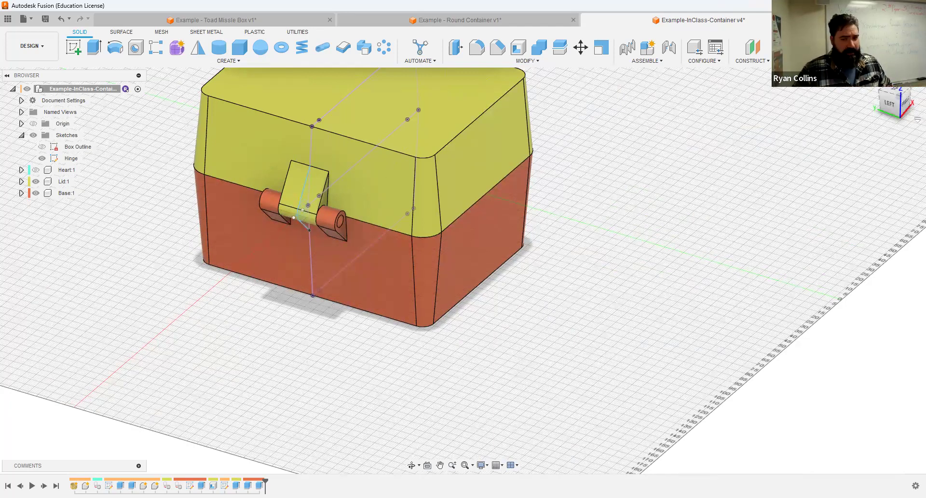
{"action": "left_click", "coordinate": [871, 83]}
{"action": "middle_click_drag", "start_coordinate": [317, 276], "coordinate": [370, 274], "text": "shift"}
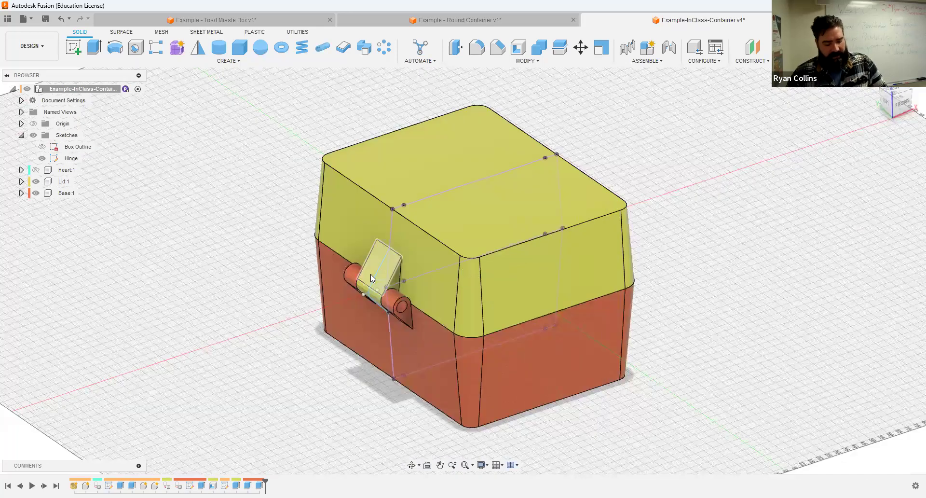
{"action": "key", "text": "ctrl+s"}
{"action": "type", "text": "Hinge Modeled"}
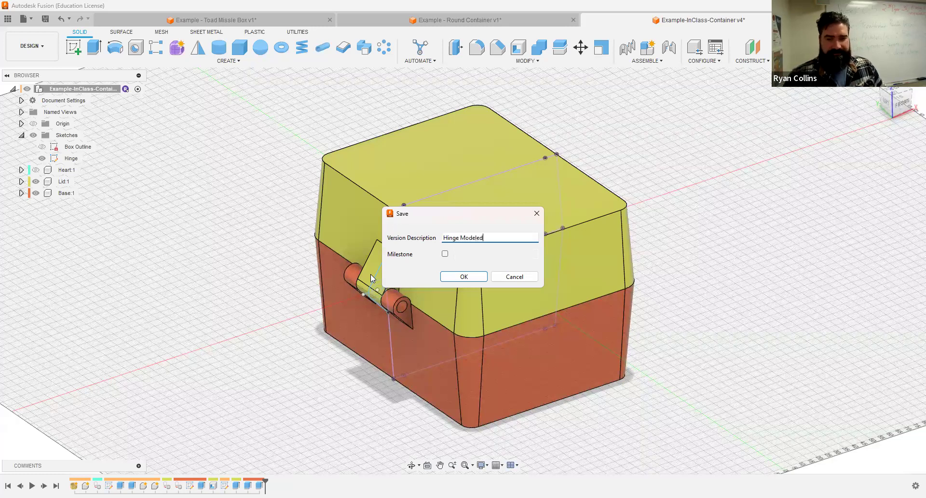
{"action": "key", "text": "Return"}
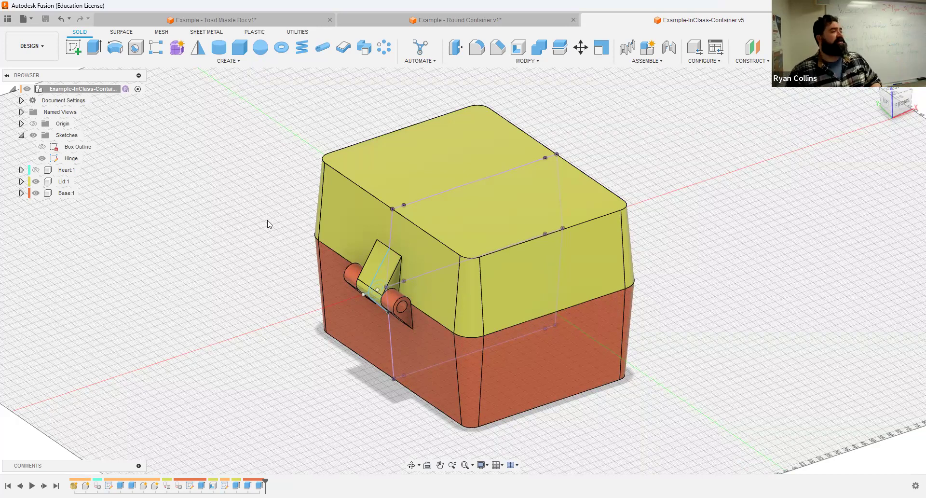
Step: Pull the unconstrained lid freely off the base and revert the components to their previous position
{"action": "left_click_drag", "start_coordinate": [397, 159], "coordinate": [373, 341]}
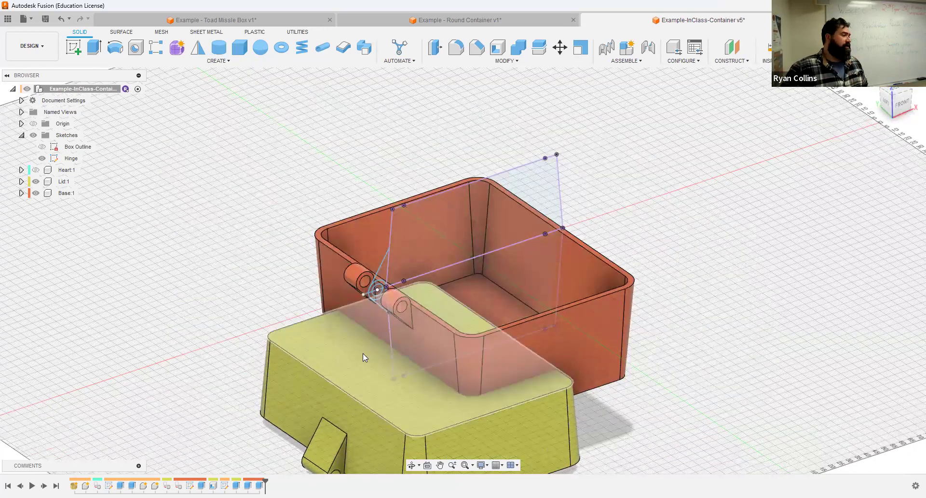
{"action": "left_click_drag", "start_coordinate": [352, 378], "coordinate": [347, 373]}
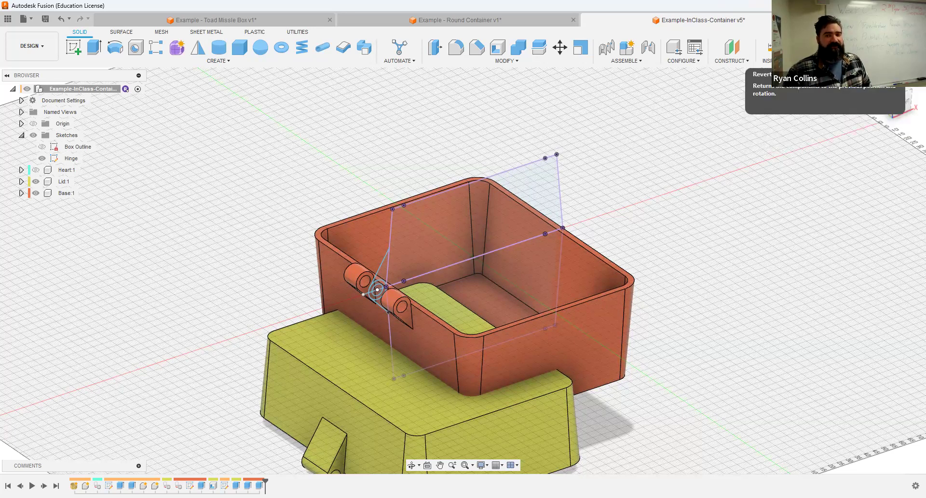
{"action": "left_click", "coordinate": [791, 48]}
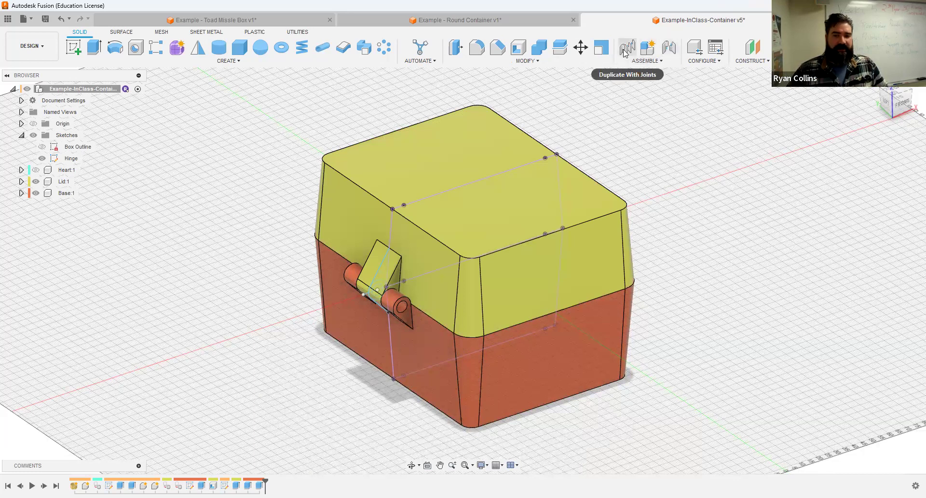
Step: Start a Joint between the lid and base, hiding the Hinge sketch to expose the knuckles
{"action": "mouse_move", "coordinate": [625, 53]}
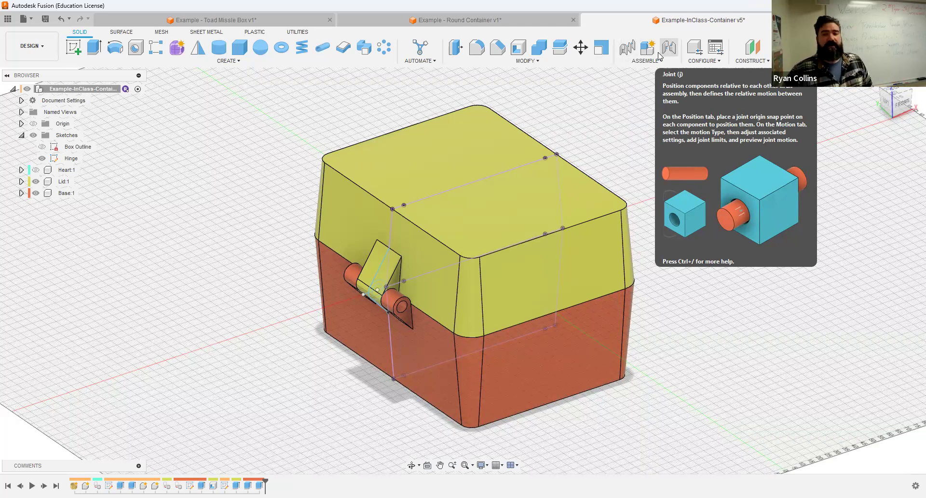
{"action": "left_click", "coordinate": [649, 61]}
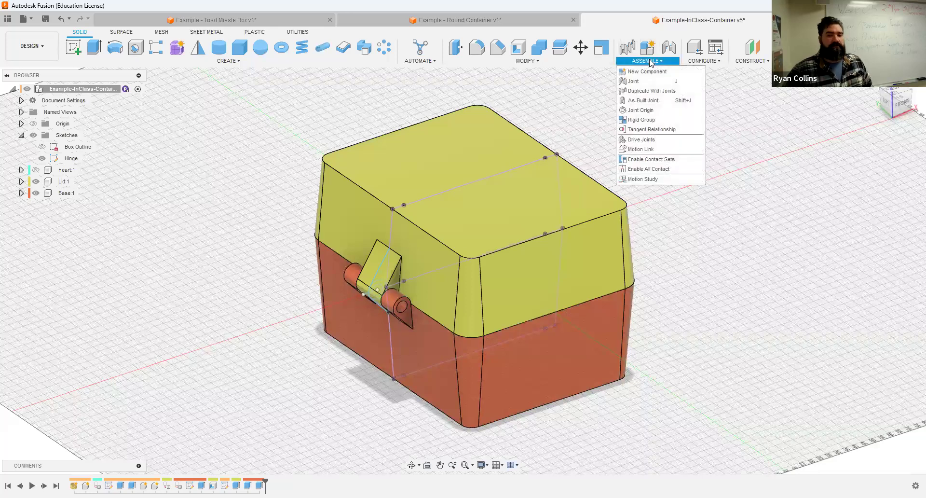
{"action": "left_click", "coordinate": [635, 81]}
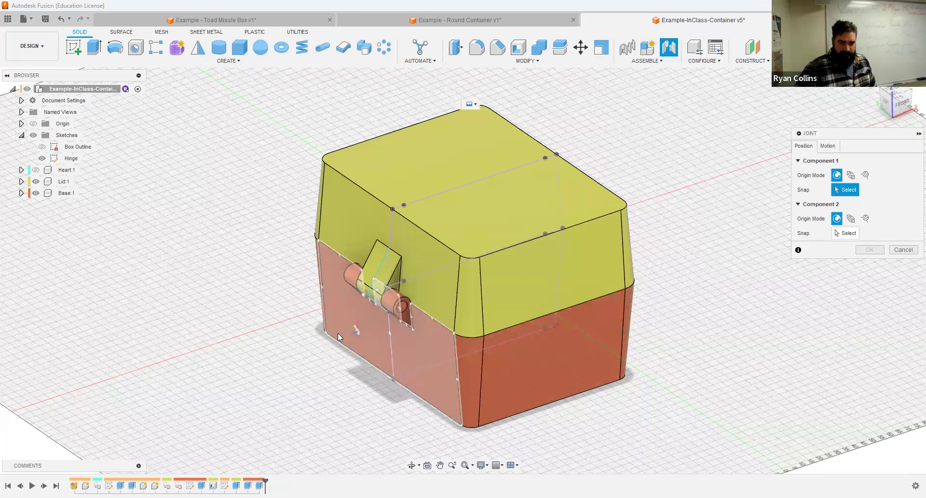
{"action": "scroll", "coordinate": [337, 333], "scroll_direction": "up", "scroll_amount": 2}
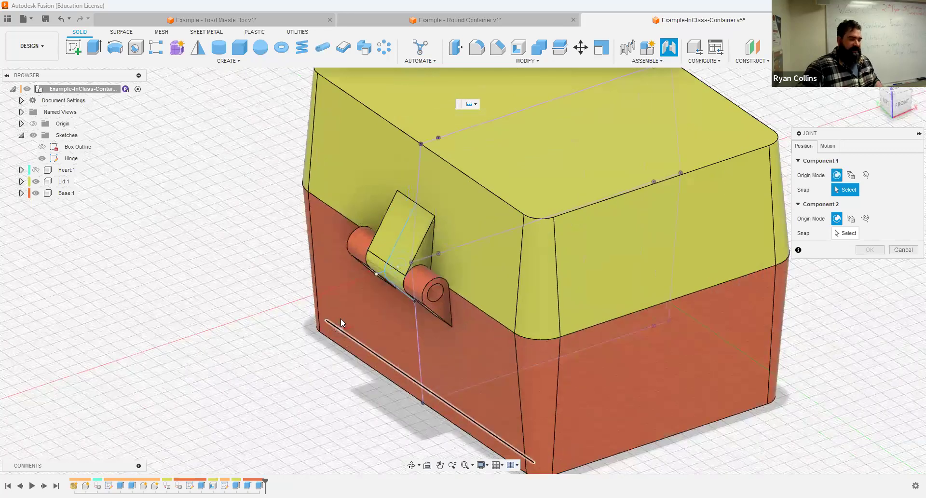
{"action": "scroll", "coordinate": [480, 241], "scroll_direction": "up", "scroll_amount": 3}
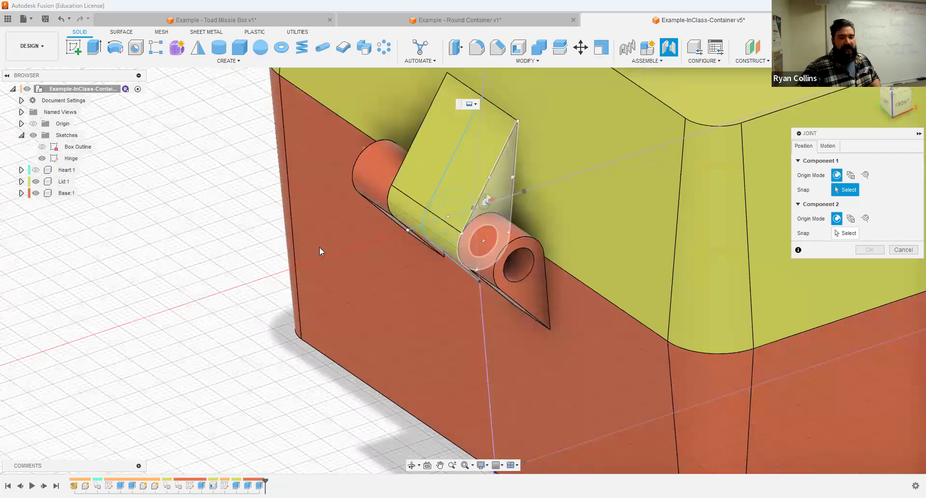
{"action": "left_click", "coordinate": [43, 158]}
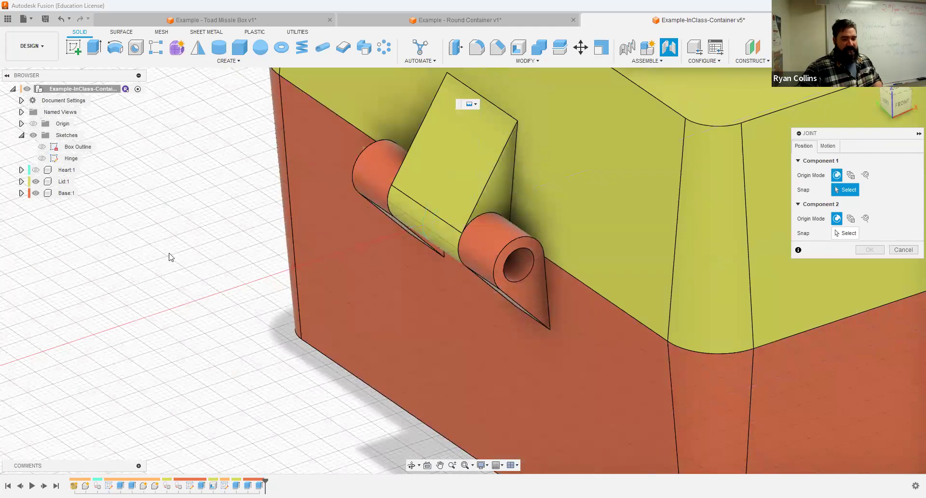
{"action": "middle_click_drag", "start_coordinate": [231, 193], "coordinate": [219, 278]}
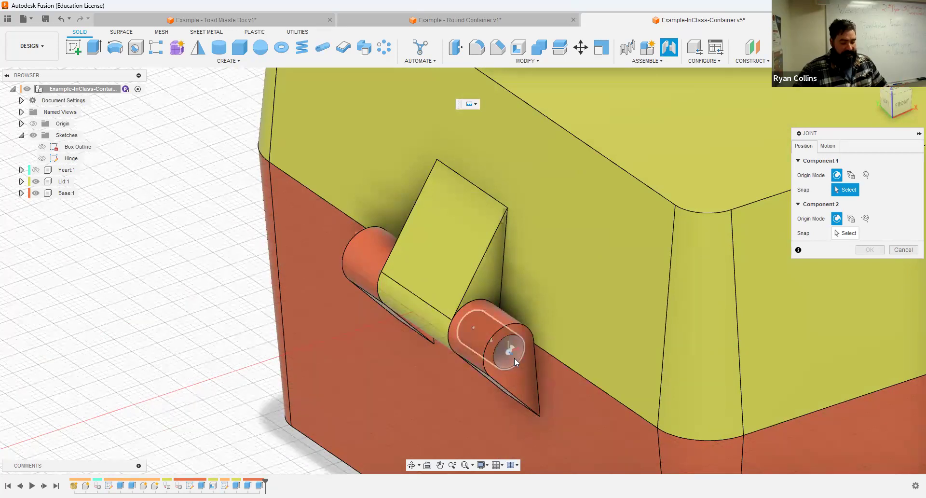
{"action": "middle_click_drag", "start_coordinate": [514, 357], "coordinate": [499, 345], "text": "shift"}
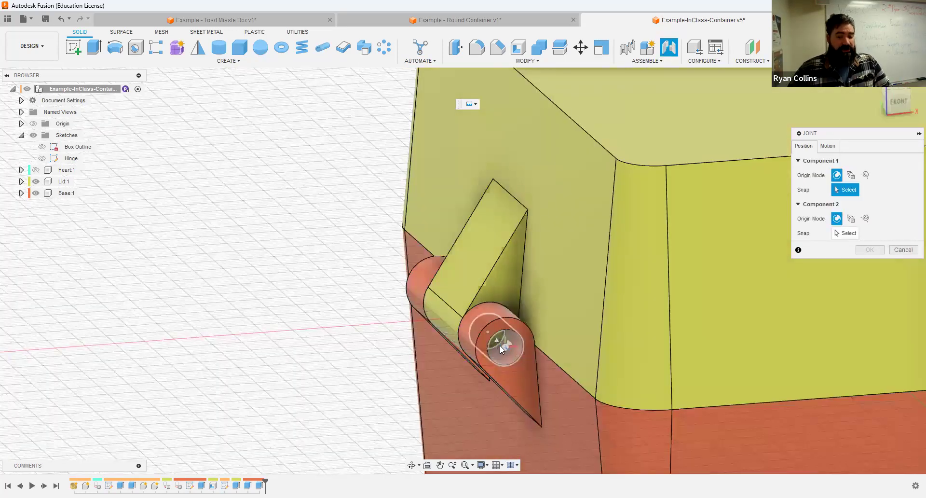
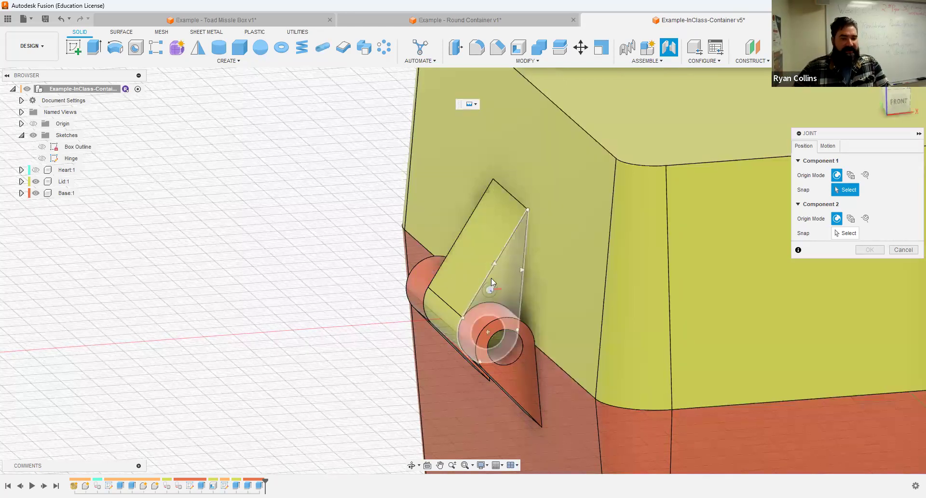
Step: Hide the Base and snap the joint's first component to the midpoint of the lid knuckle hole's axis
{"action": "left_click", "coordinate": [36, 193]}
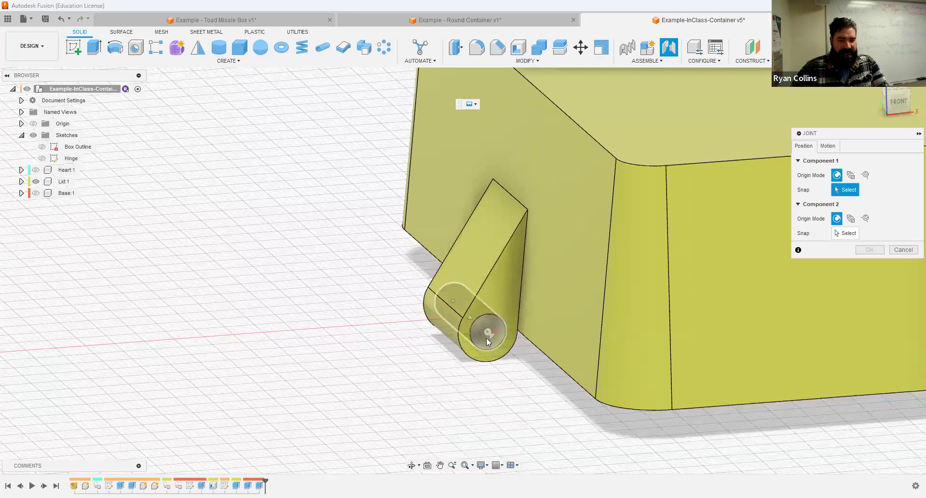
{"action": "scroll", "coordinate": [486, 338], "scroll_direction": "up", "scroll_amount": 3}
{"action": "scroll", "coordinate": [497, 339], "scroll_direction": "up", "scroll_amount": 3}
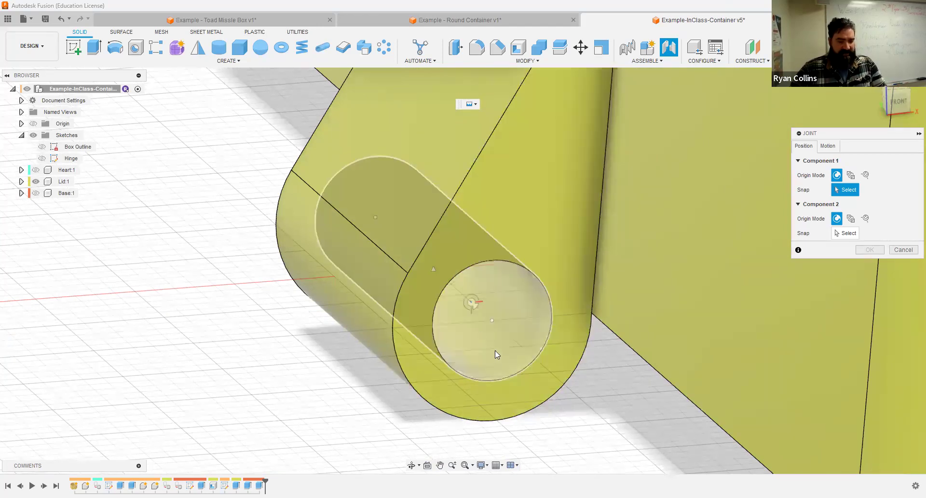
{"action": "middle_click_drag", "start_coordinate": [493, 352], "coordinate": [475, 312], "text": "shift"}
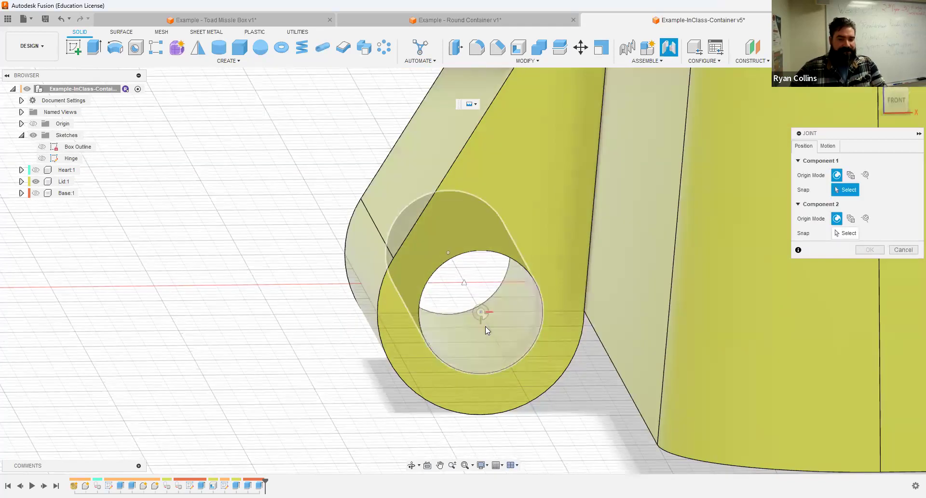
{"action": "middle_click_drag", "start_coordinate": [485, 326], "coordinate": [540, 351], "text": "shift"}
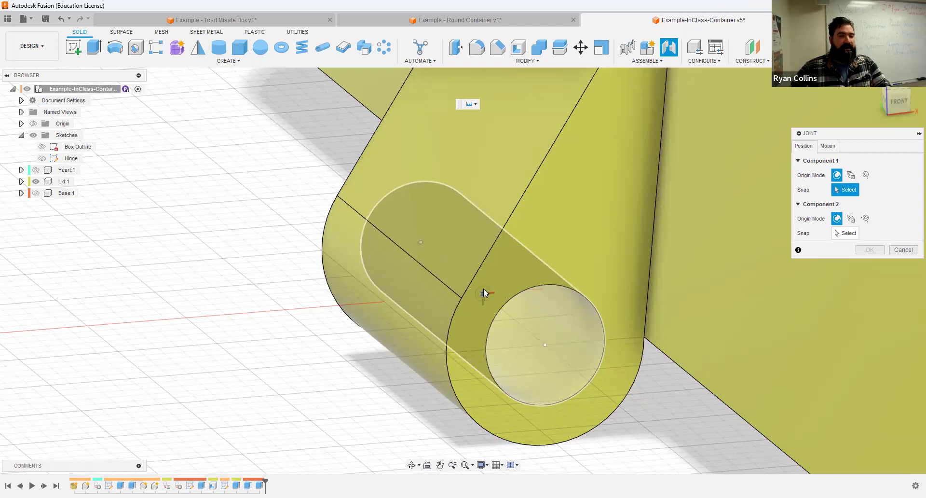
{"action": "left_click", "coordinate": [545, 206]}
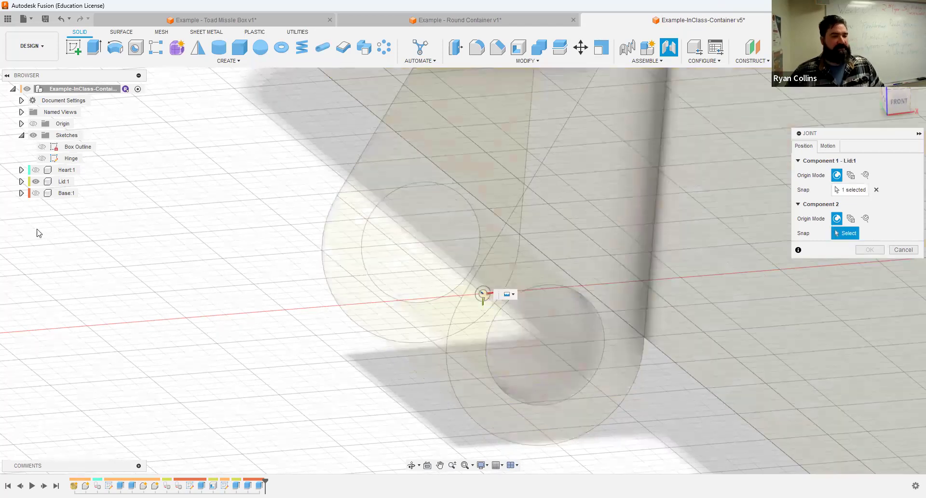
Step: Show the Base again, set the second component's origin mode to the two-plane option, and hide the Lid
{"action": "left_click", "coordinate": [35, 193]}
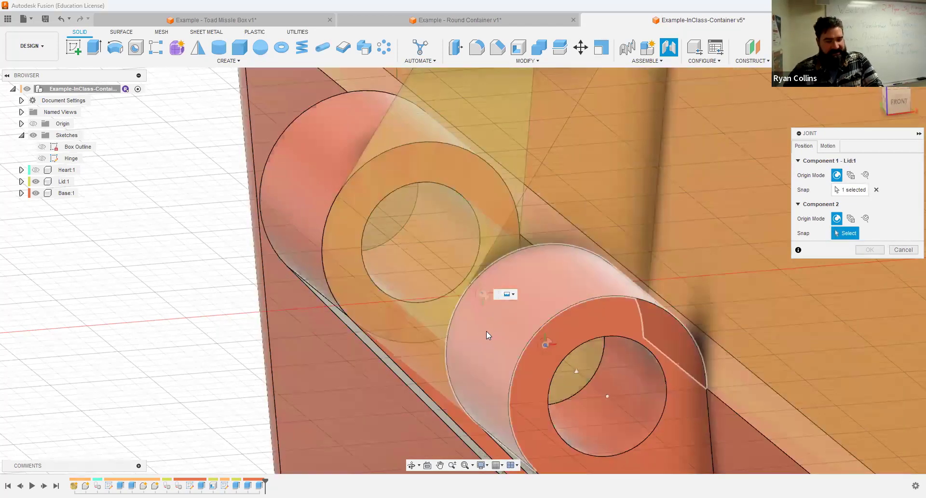
{"action": "middle_click_drag", "start_coordinate": [486, 330], "coordinate": [311, 298], "text": "shift"}
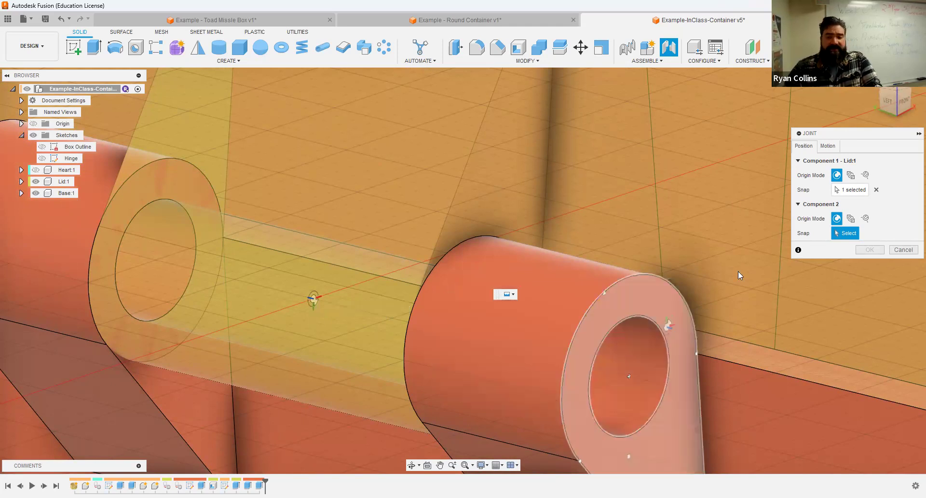
{"action": "left_click", "coordinate": [849, 219]}
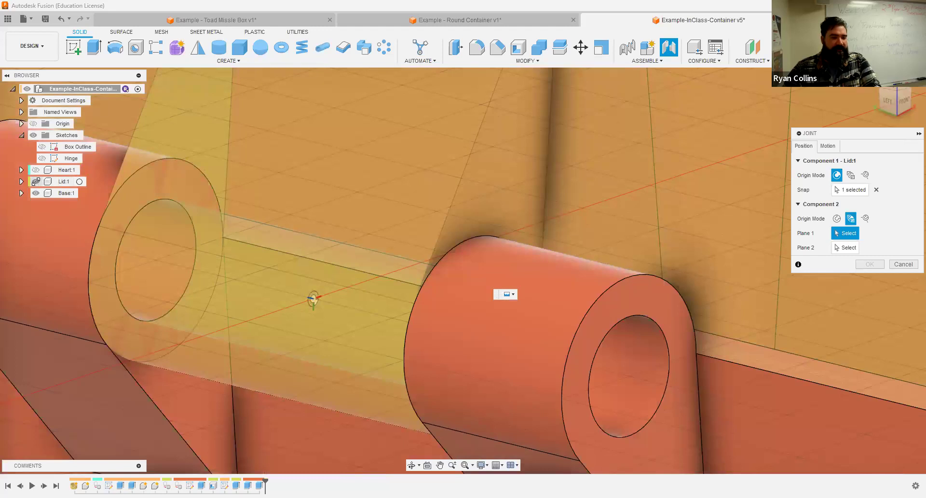
{"action": "left_click", "coordinate": [35, 181]}
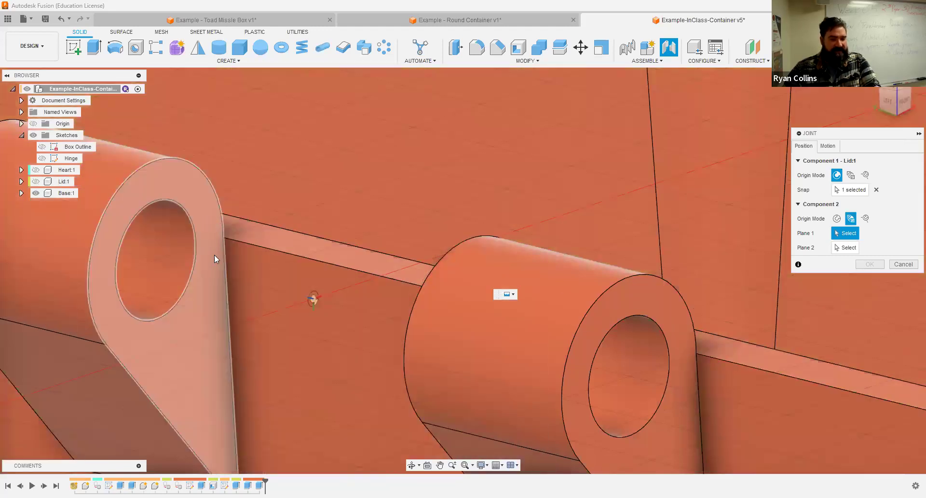
Step: Define the Base joint origin midway between the two base knuckles' inner faces, snapped to the hole's center, and show the Lid again
{"action": "left_click", "coordinate": [206, 342]}
{"action": "middle_click_drag", "start_coordinate": [206, 341], "coordinate": [485, 273], "text": "shift"}
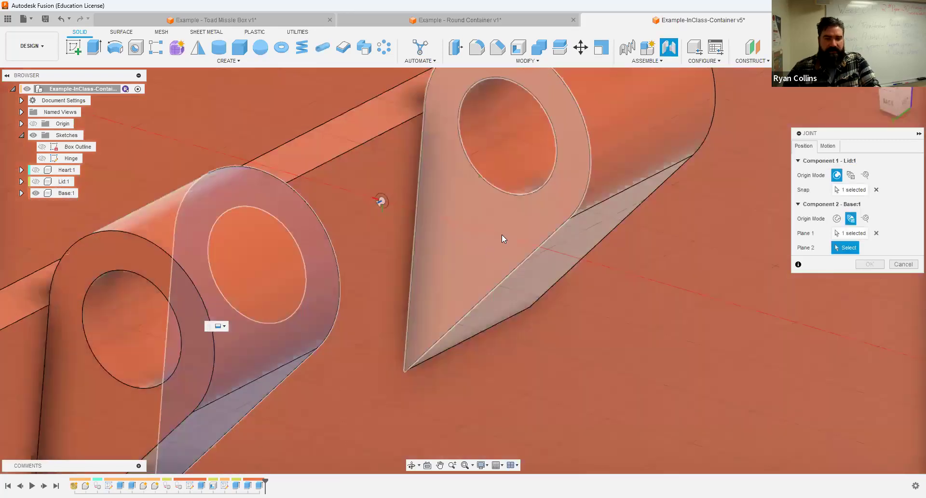
{"action": "left_click", "coordinate": [501, 234]}
{"action": "middle_click_drag", "start_coordinate": [449, 209], "coordinate": [491, 129], "text": "shift"}
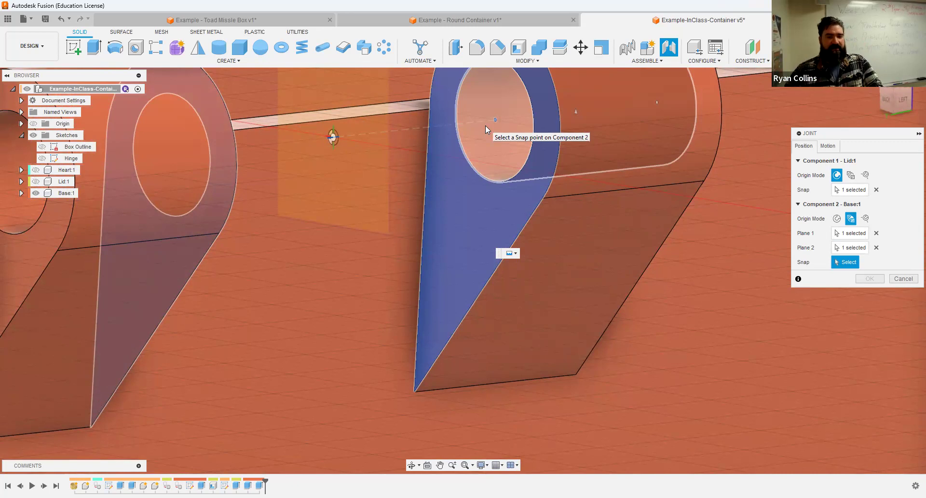
{"action": "left_click", "coordinate": [485, 125]}
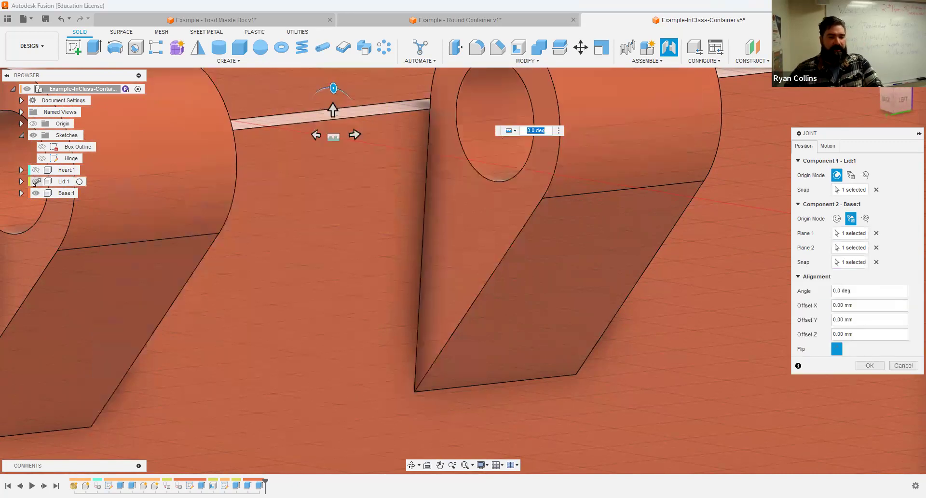
{"action": "scroll", "coordinate": [375, 245], "scroll_direction": "down", "scroll_amount": 3}
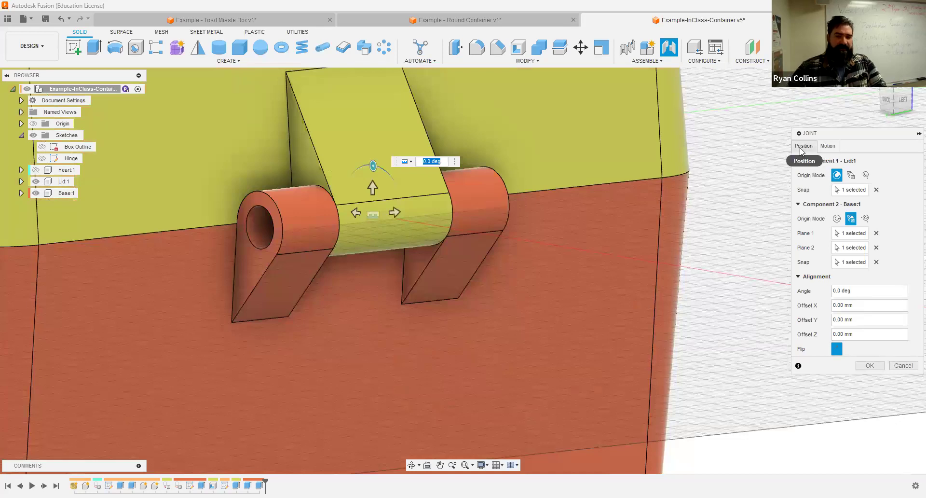
Step: Preview the joint's Rigid motion and change its motion type to Revolute
{"action": "left_click", "coordinate": [826, 146]}
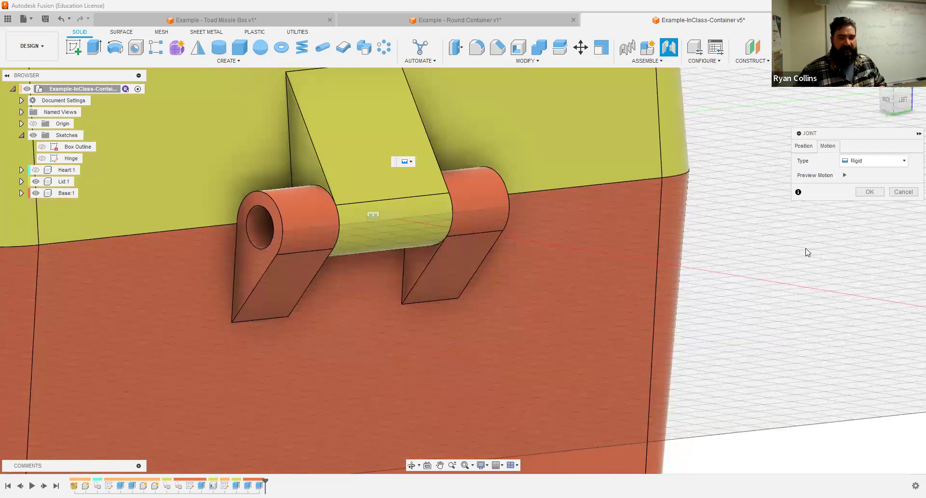
{"action": "left_click", "coordinate": [845, 175]}
{"action": "scroll", "coordinate": [767, 289], "scroll_direction": "down", "scroll_amount": 5}
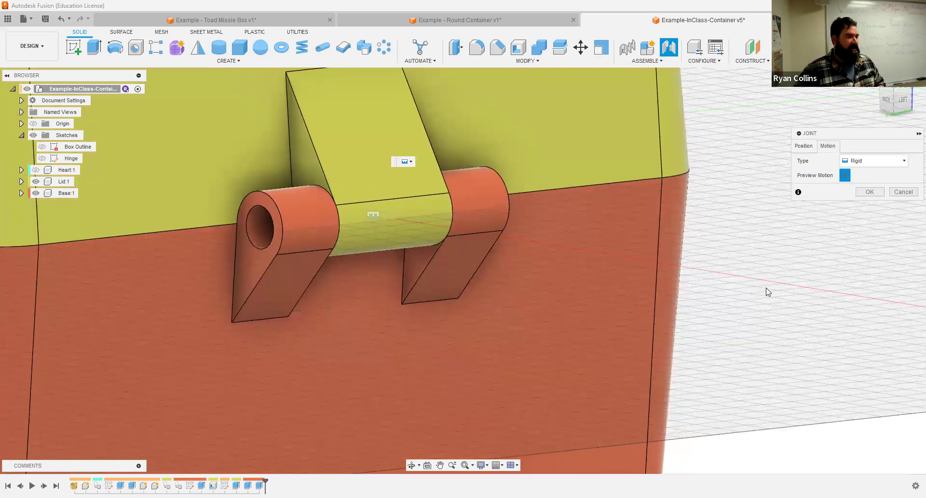
{"action": "scroll", "coordinate": [757, 309], "scroll_direction": "down", "scroll_amount": 3}
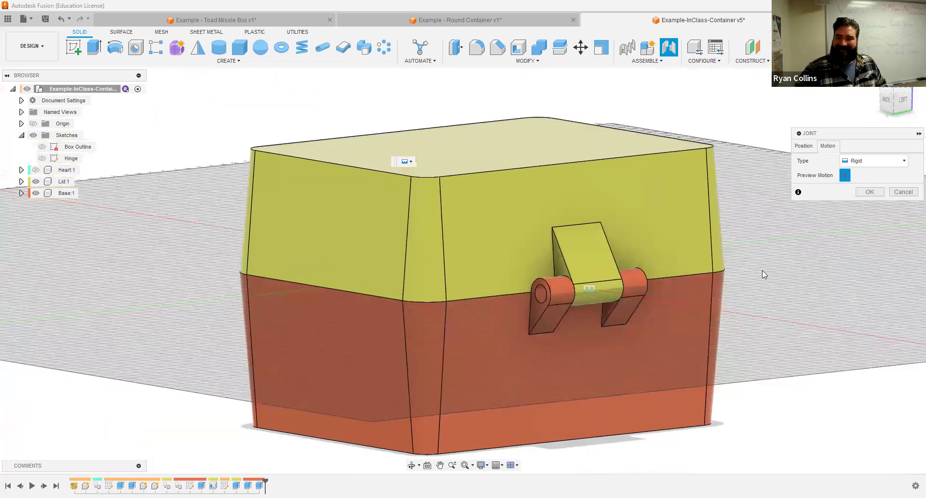
{"action": "left_click", "coordinate": [882, 160]}
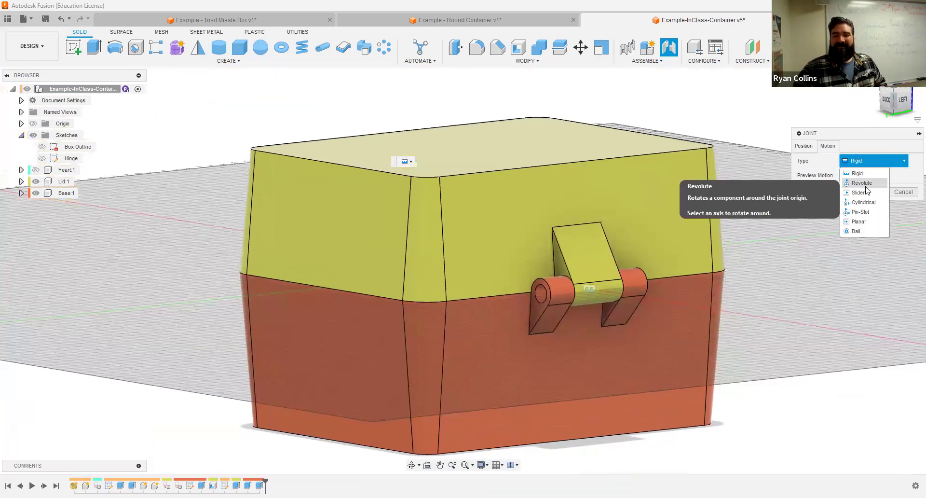
{"action": "left_click", "coordinate": [866, 186]}
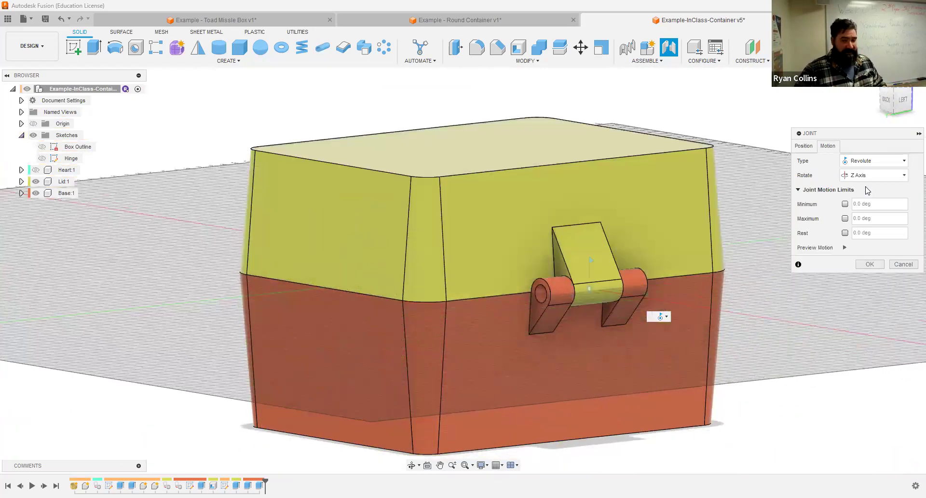
Step: Preview the joint's Cylindrical motion, then try the Ball motion type
{"action": "left_click", "coordinate": [877, 164]}
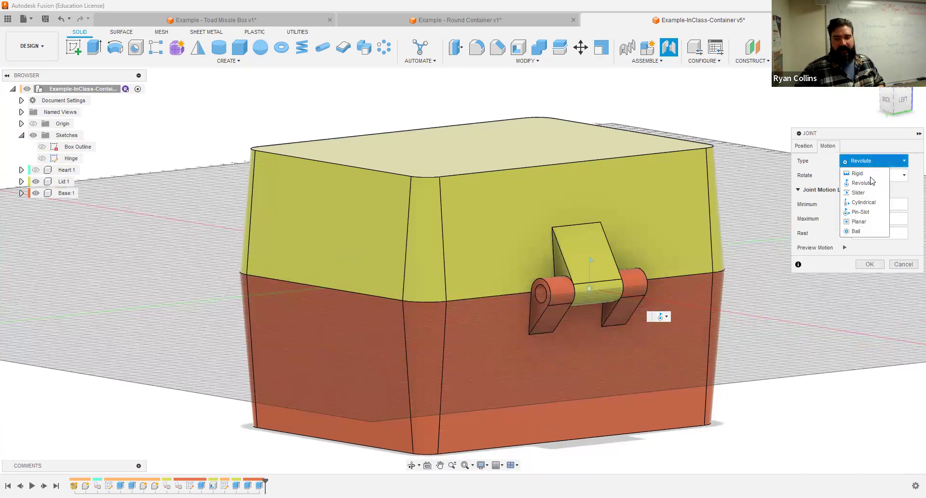
{"action": "left_click", "coordinate": [863, 202]}
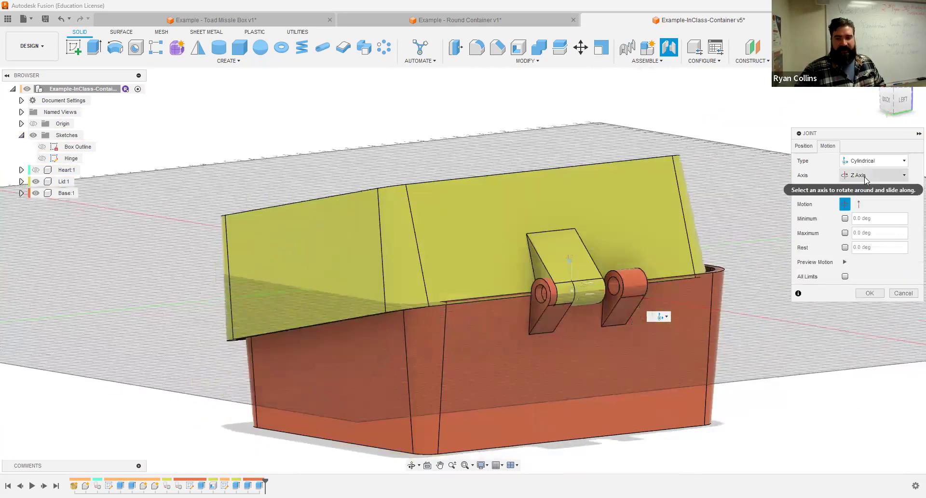
{"action": "left_click", "coordinate": [874, 161]}
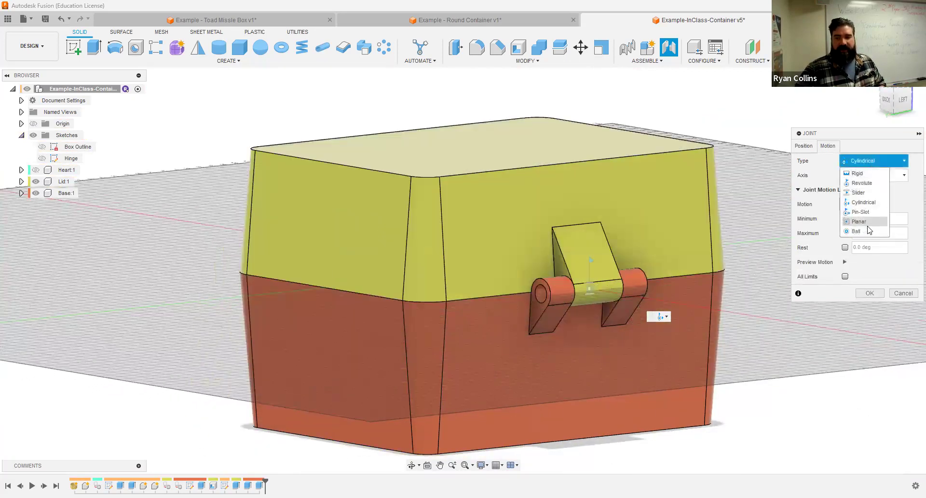
{"action": "left_click", "coordinate": [863, 232]}
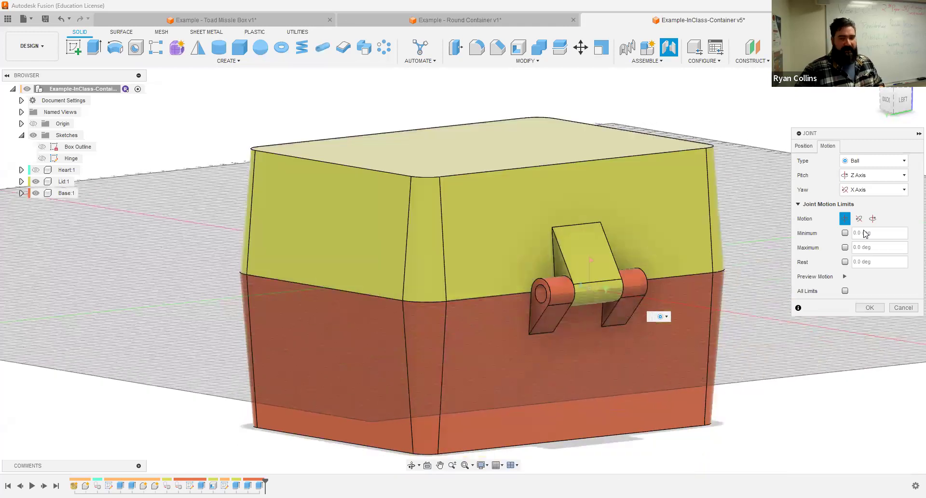
Step: Set the joint's motion type to Revolute about the Z axis and create the joint
{"action": "left_click", "coordinate": [868, 160]}
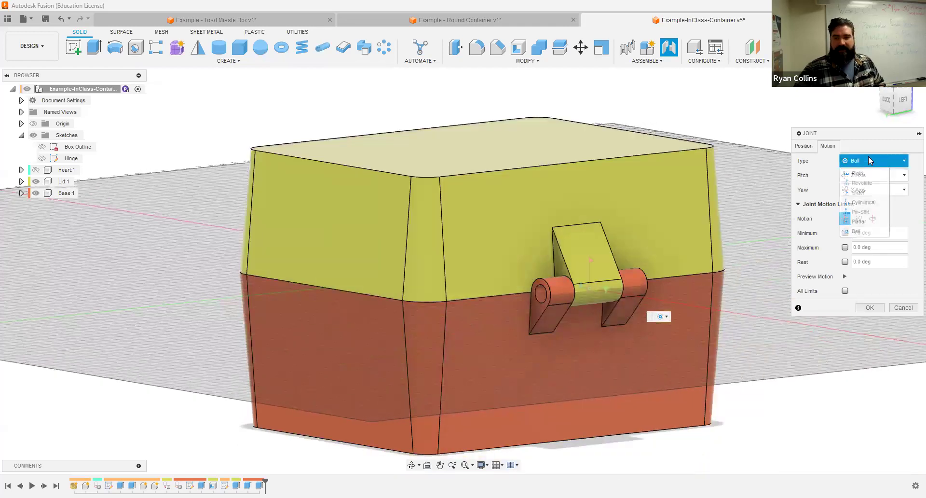
{"action": "left_click", "coordinate": [849, 184]}
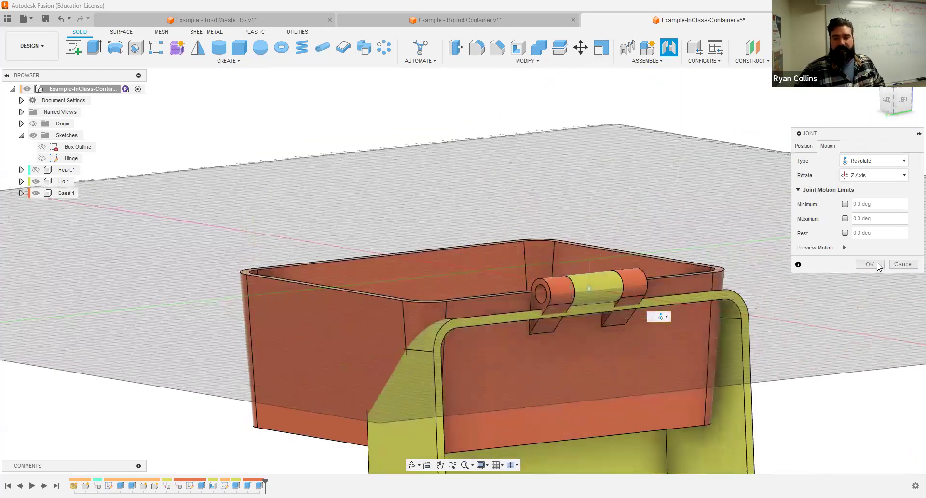
{"action": "left_click", "coordinate": [877, 264]}
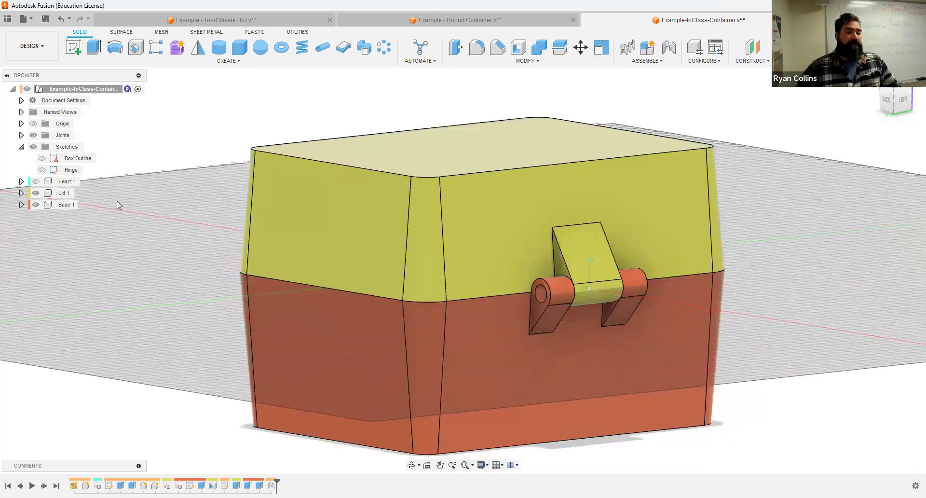
Step: List the design's joints, test the hinge by moving the container by its lid, and undo the move
{"action": "left_click", "coordinate": [21, 136]}
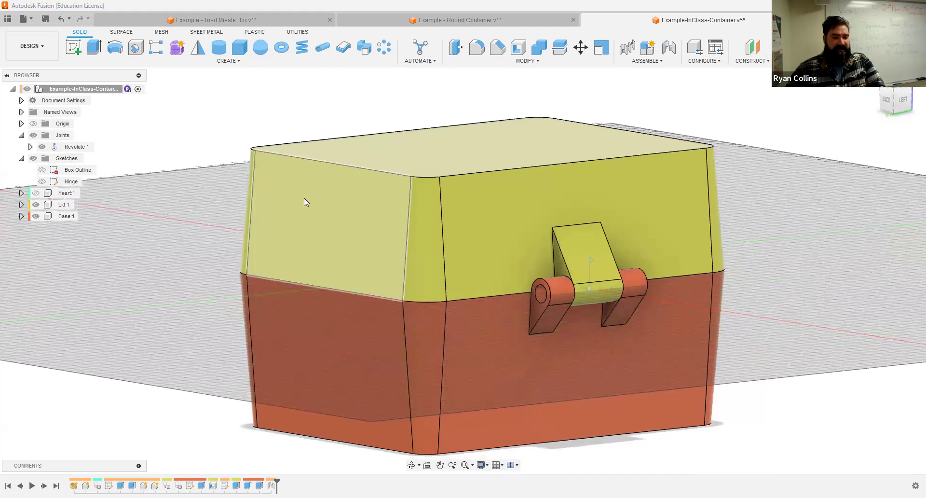
{"action": "middle_click_drag", "start_coordinate": [342, 226], "coordinate": [311, 174]}
{"action": "left_click_drag", "start_coordinate": [310, 174], "coordinate": [364, 176]}
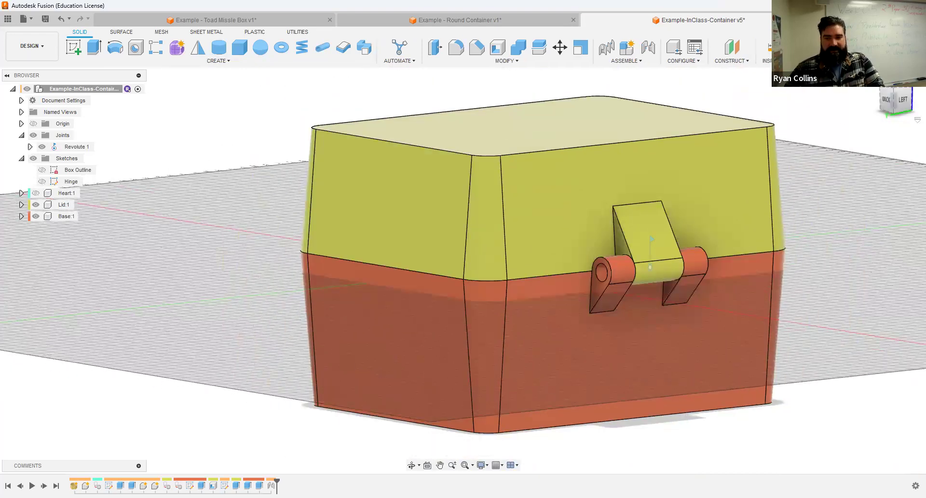
{"action": "key", "text": "ctrl+z"}
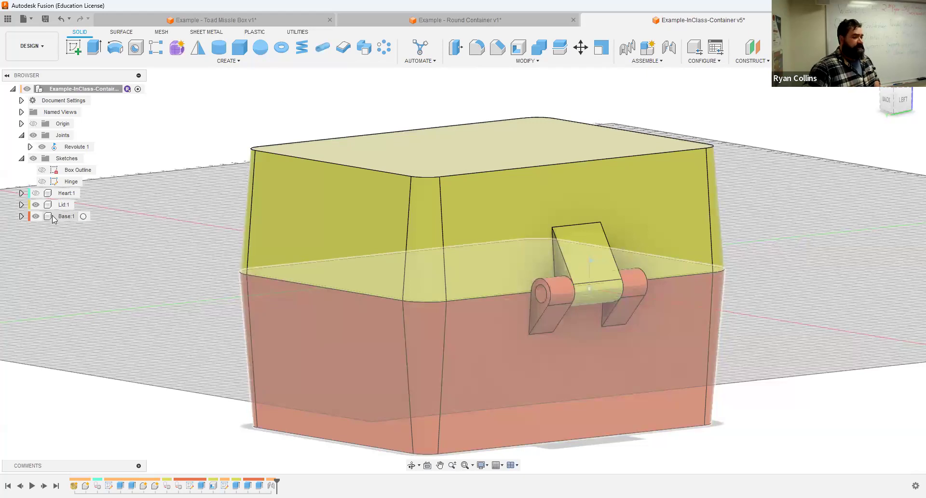
Step: Ground the Base component so it stays fixed in place
{"action": "right_click", "coordinate": [53, 216]}
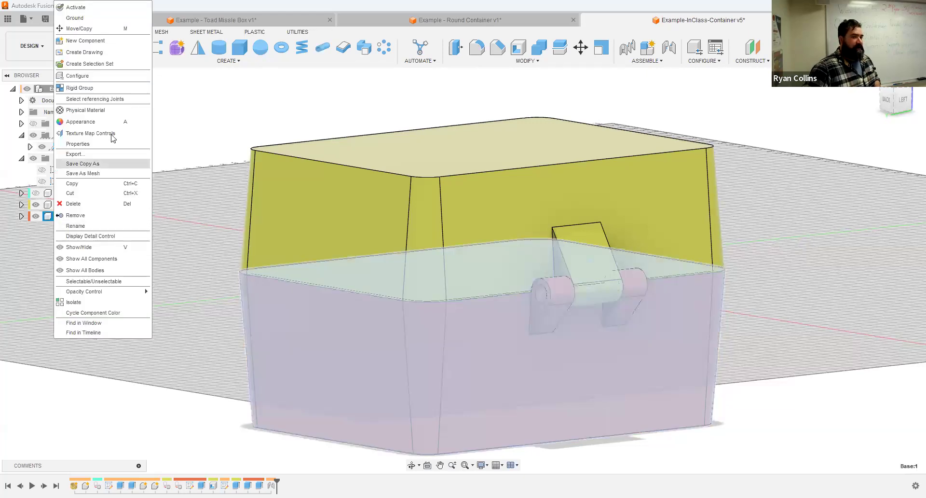
{"action": "left_click", "coordinate": [80, 19]}
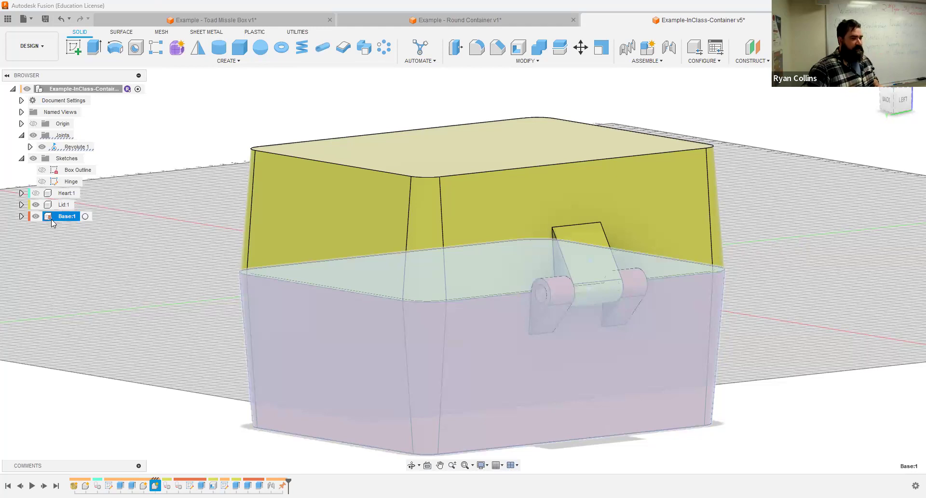
{"action": "left_click", "coordinate": [173, 318]}
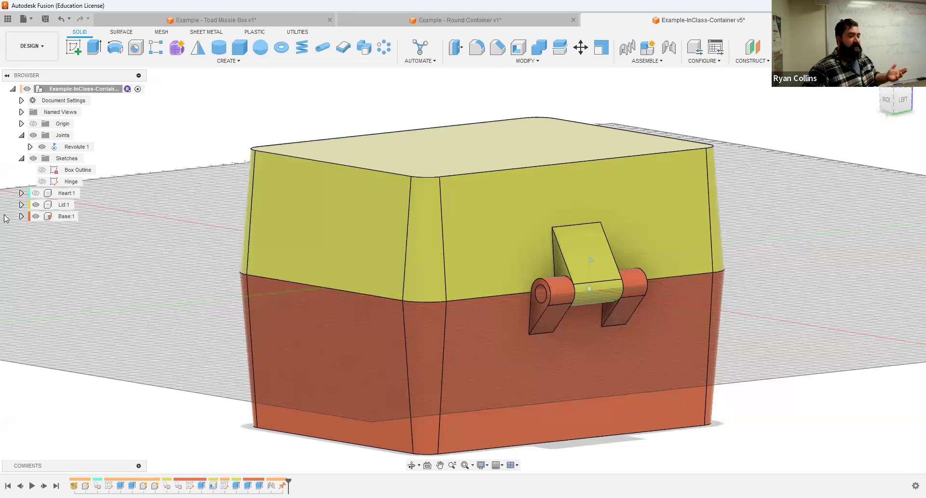
{"action": "right_click", "coordinate": [54, 216]}
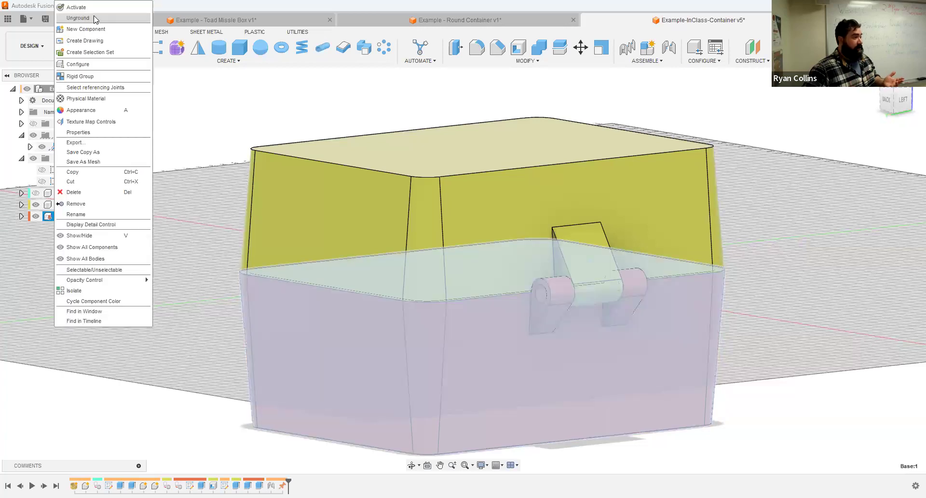
{"action": "left_click", "coordinate": [228, 223]}
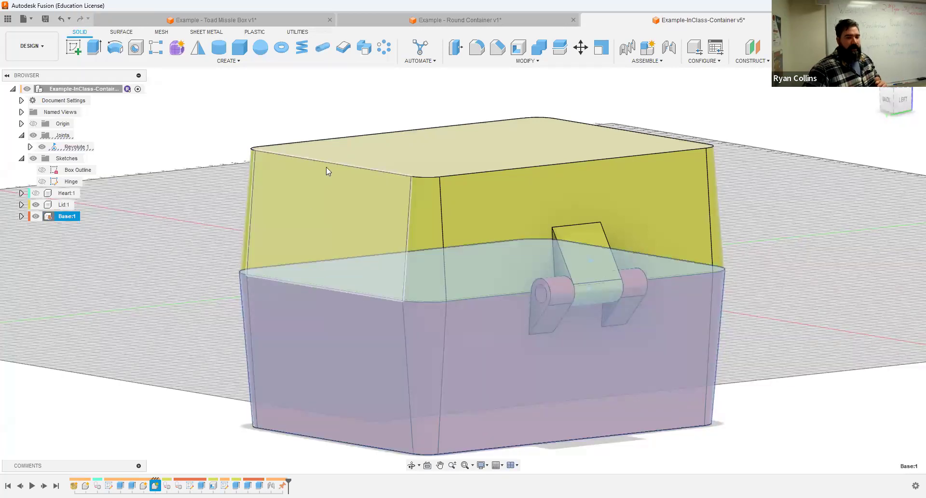
Step: Test the revolute joint by swinging the Lid against the grounded Base, and undo the movement
{"action": "left_click", "coordinate": [386, 125]}
{"action": "left_click_drag", "start_coordinate": [326, 170], "coordinate": [337, 145]}
{"action": "key", "text": "ctrl+z"}
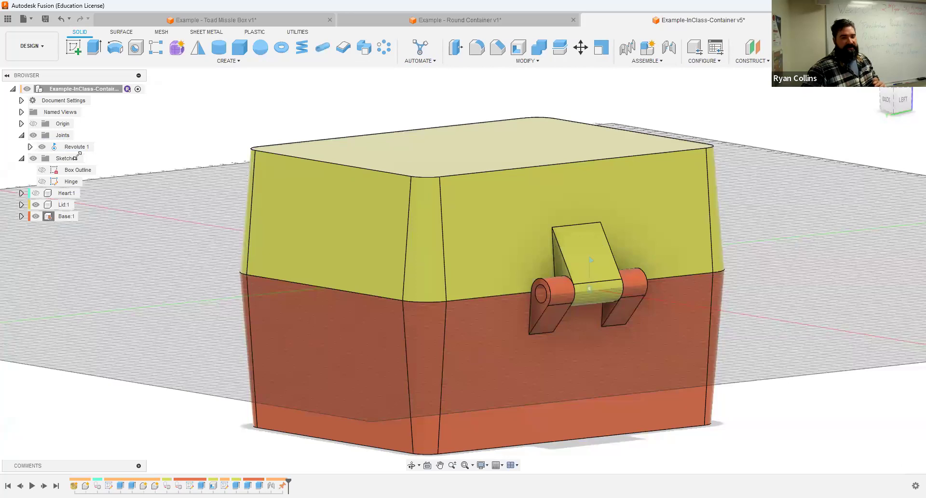
{"action": "left_click", "coordinate": [90, 147]}
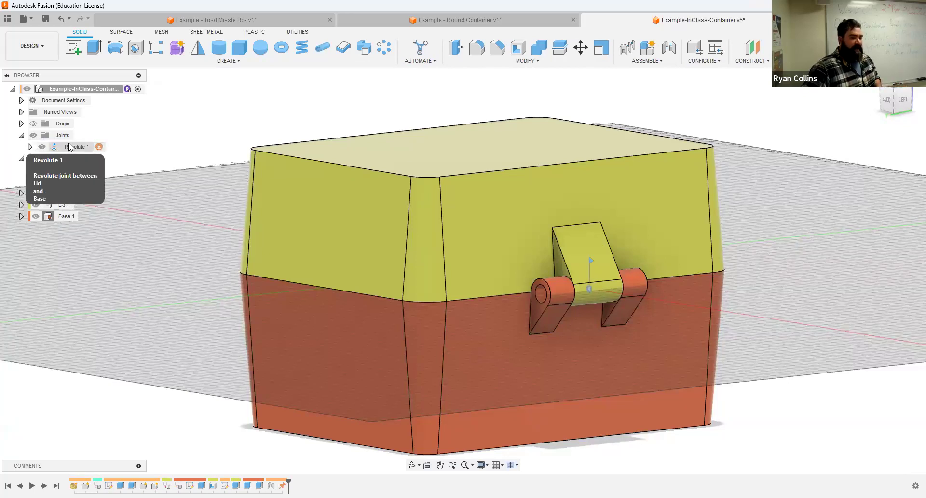
{"action": "left_click", "coordinate": [22, 135]}
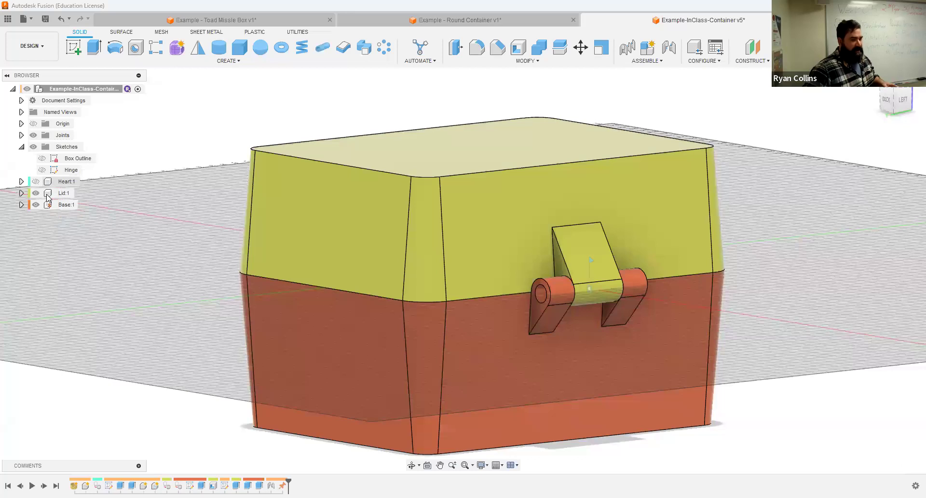
{"action": "left_click", "coordinate": [21, 135]}
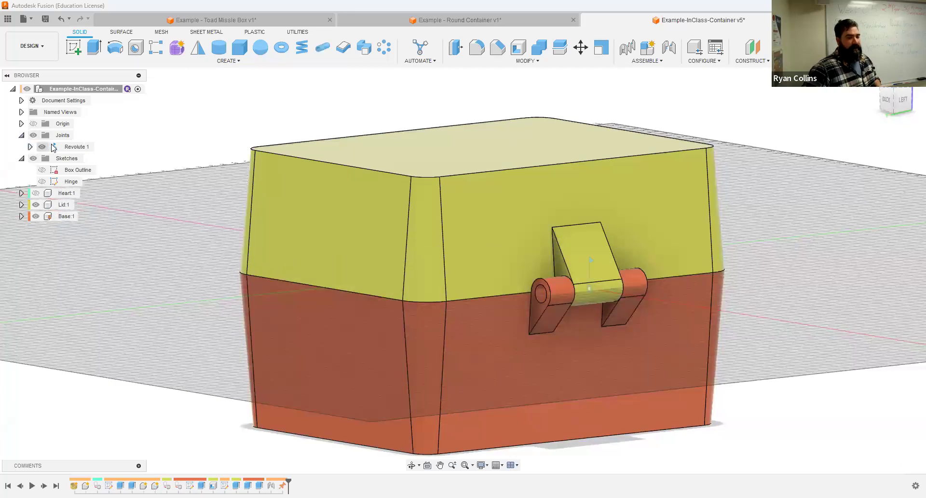
Step: Limit the revolute joint's motion to a minimum of 0 deg and a maximum of 125 deg, previewing the range before applying
{"action": "left_click", "coordinate": [76, 148]}
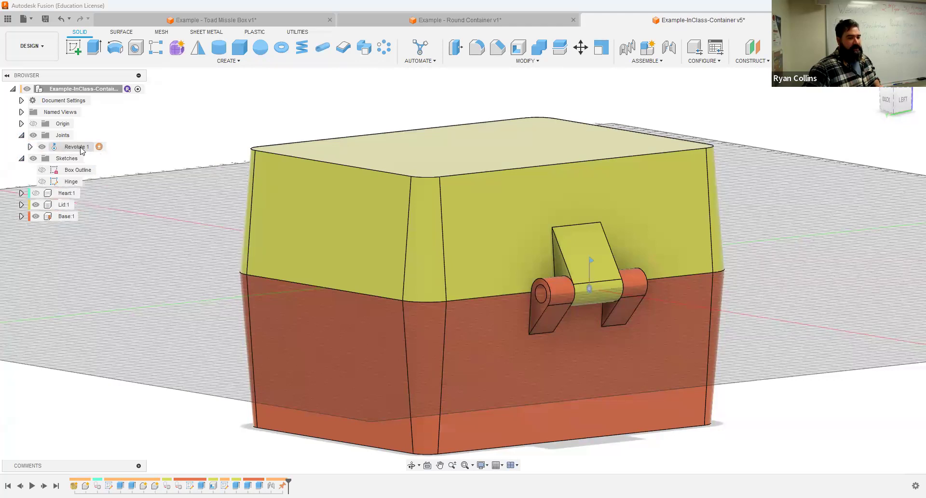
{"action": "right_click", "coordinate": [81, 150]}
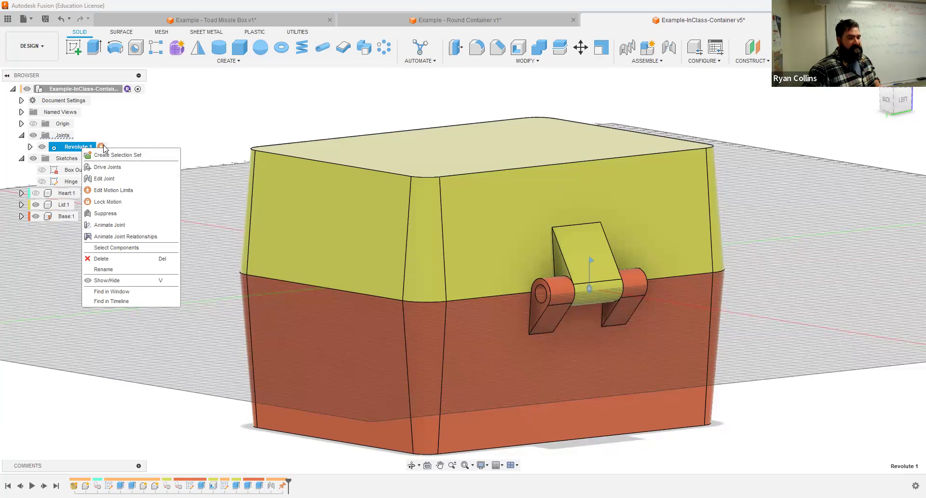
{"action": "left_click", "coordinate": [113, 190]}
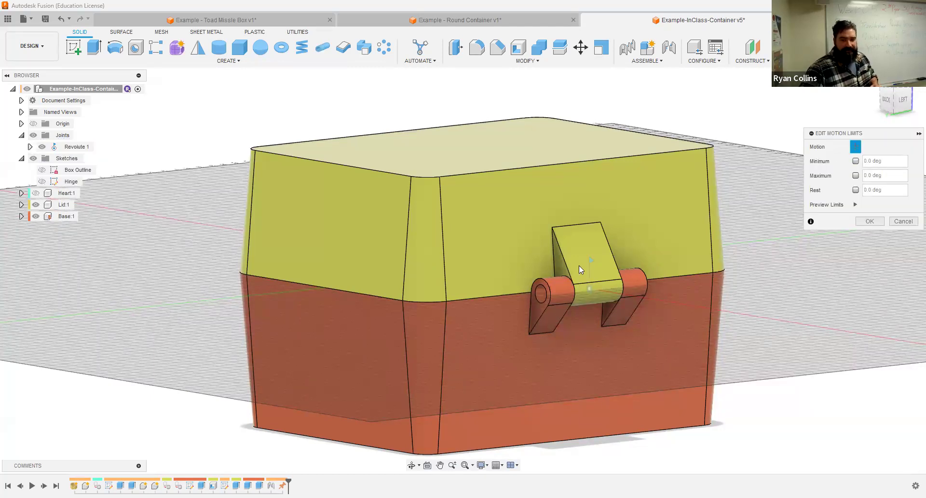
{"action": "left_click", "coordinate": [854, 160]}
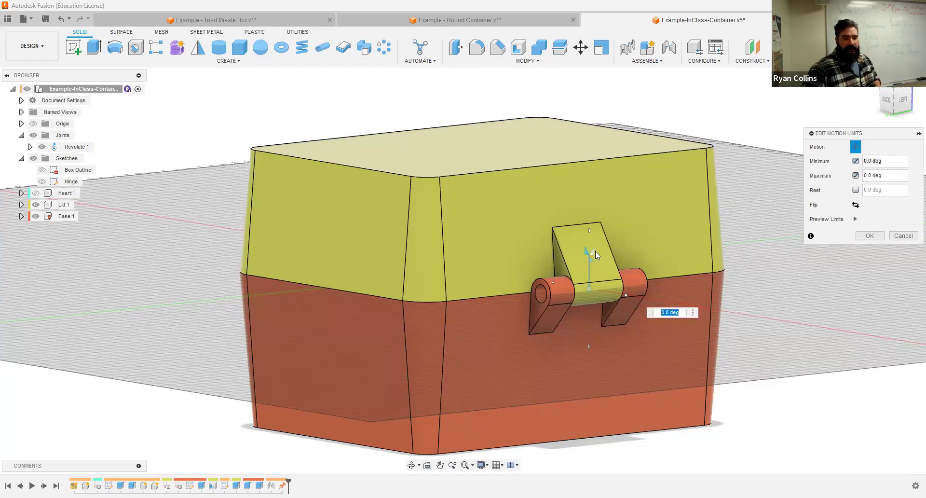
{"action": "left_click_drag", "start_coordinate": [594, 251], "coordinate": [634, 371]}
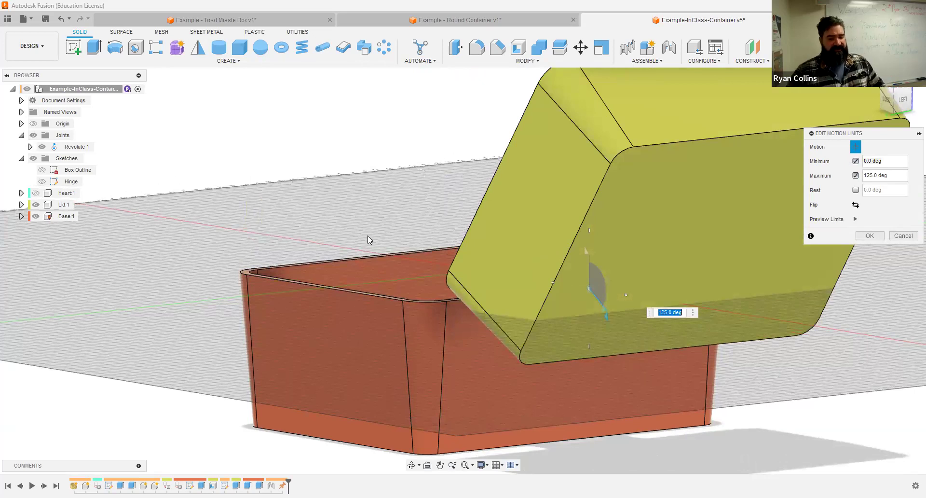
{"action": "middle_click_drag", "start_coordinate": [286, 271], "coordinate": [367, 274], "text": "shift"}
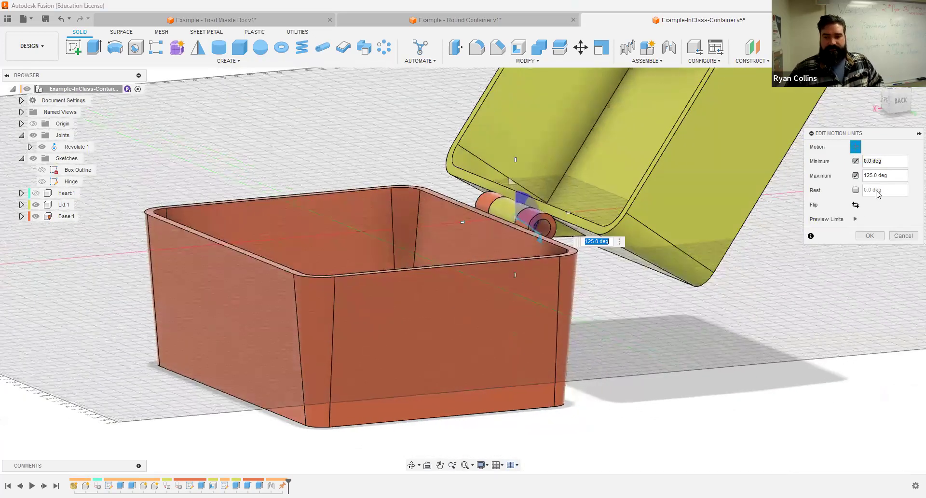
{"action": "left_click", "coordinate": [856, 220]}
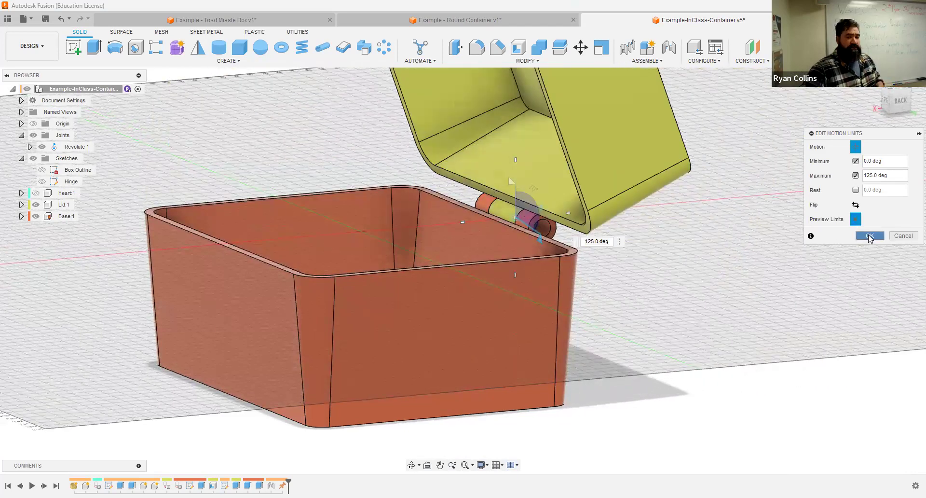
{"action": "left_click", "coordinate": [869, 235]}
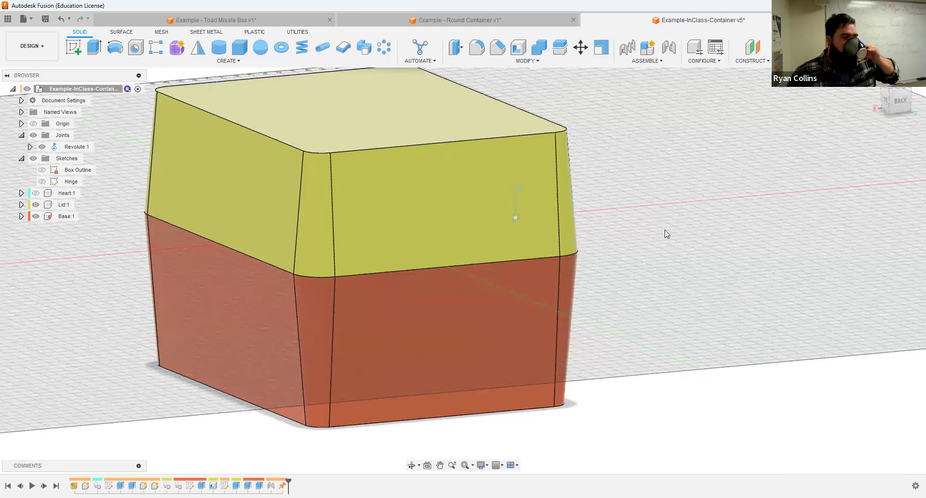
Step: Return to the home view and save a new version described as "Joint Added"
{"action": "left_click", "coordinate": [873, 82]}
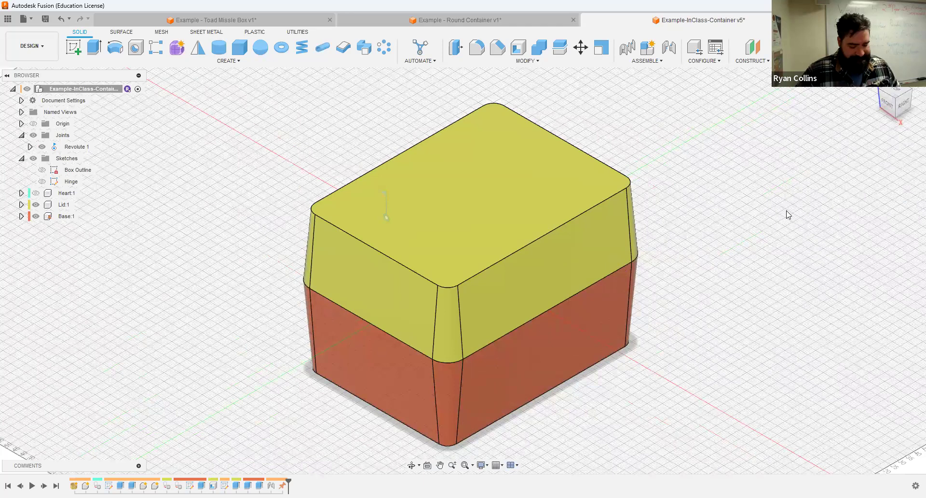
{"action": "key", "text": "ctrl+s"}
{"action": "type", "text": "Joint Added"}
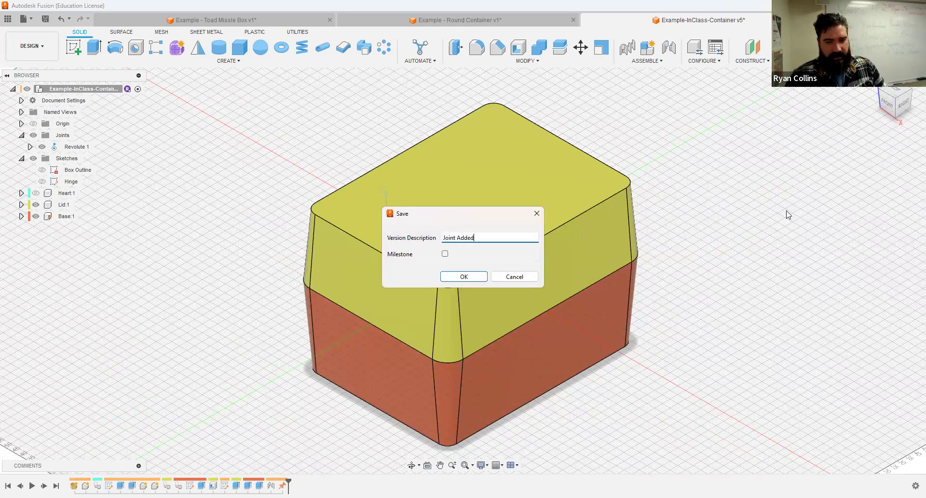
{"action": "key", "text": "Return"}
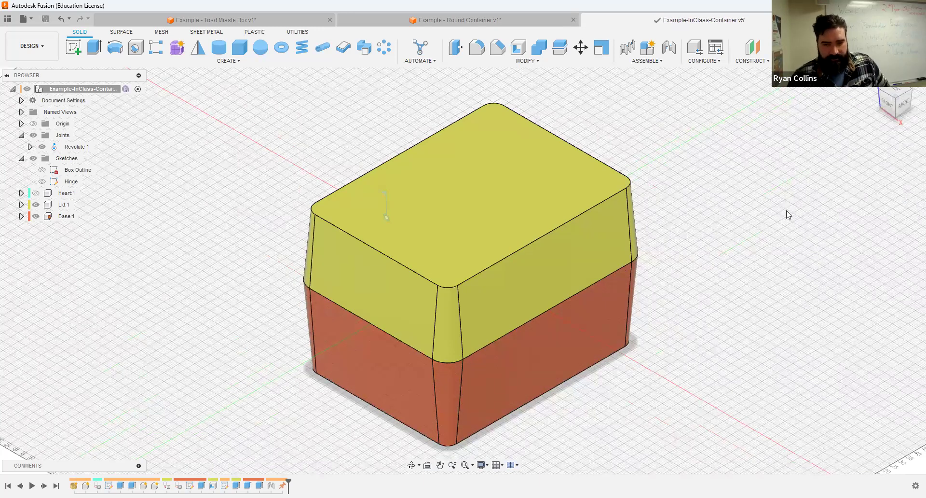
Step: Show the hidden Heart component again
{"action": "left_click", "coordinate": [36, 193]}
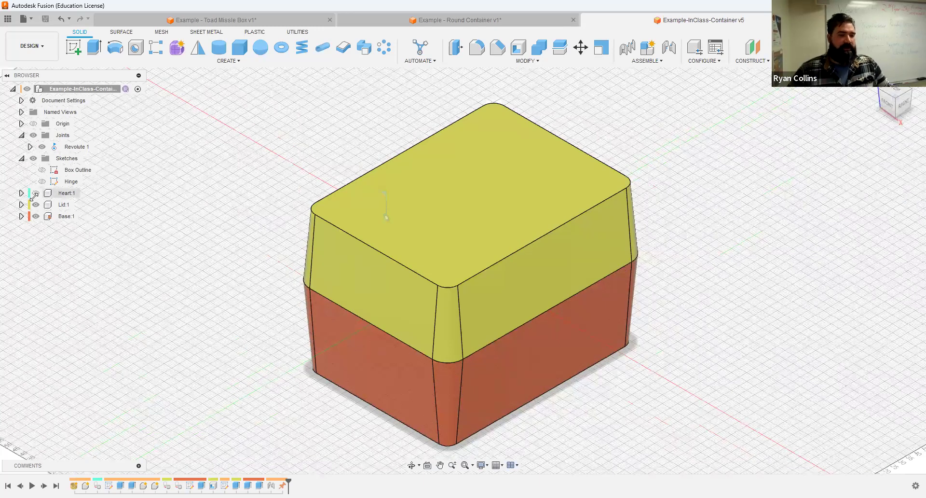
{"action": "left_click_drag", "start_coordinate": [471, 289], "coordinate": [468, 437]}
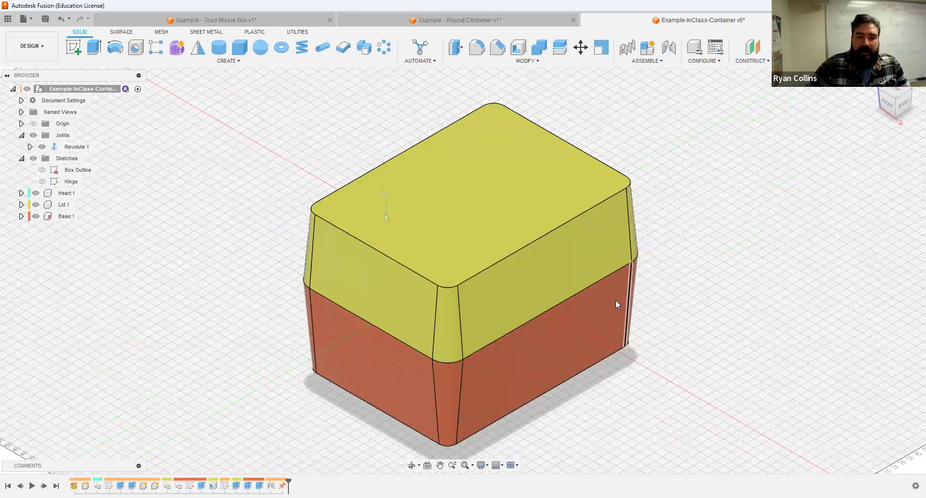
{"action": "middle_click_drag", "start_coordinate": [138, 260], "coordinate": [207, 256], "text": "shift"}
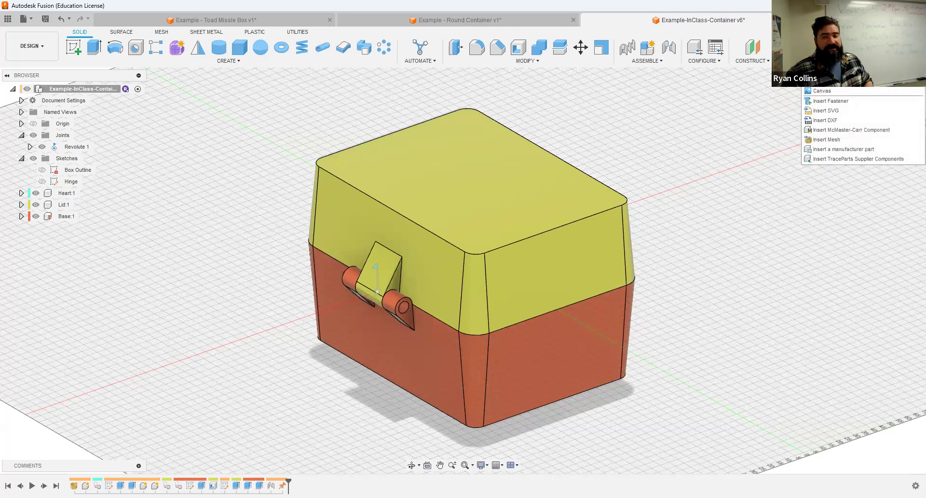
Step: Browse screws in the McMaster-Carr component catalog and filter them to metric with an M6 thread size
{"action": "left_click", "coordinate": [846, 130]}
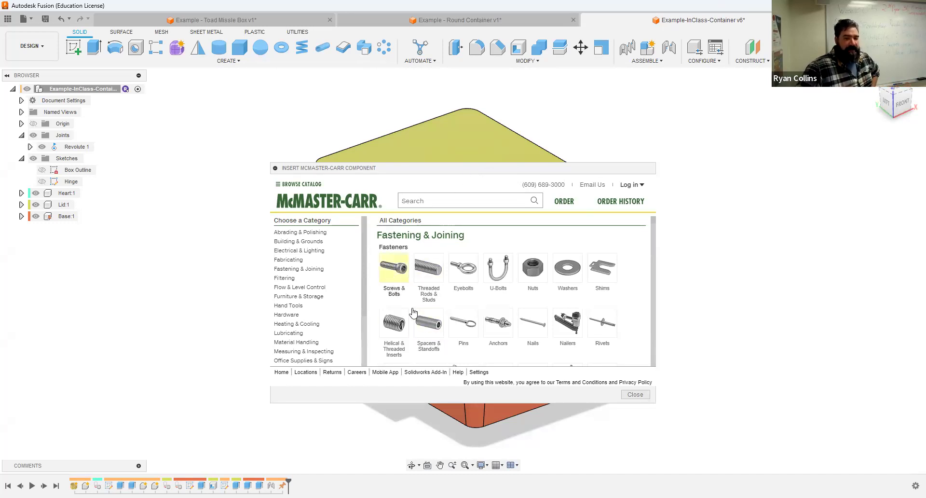
{"action": "left_click", "coordinate": [386, 270]}
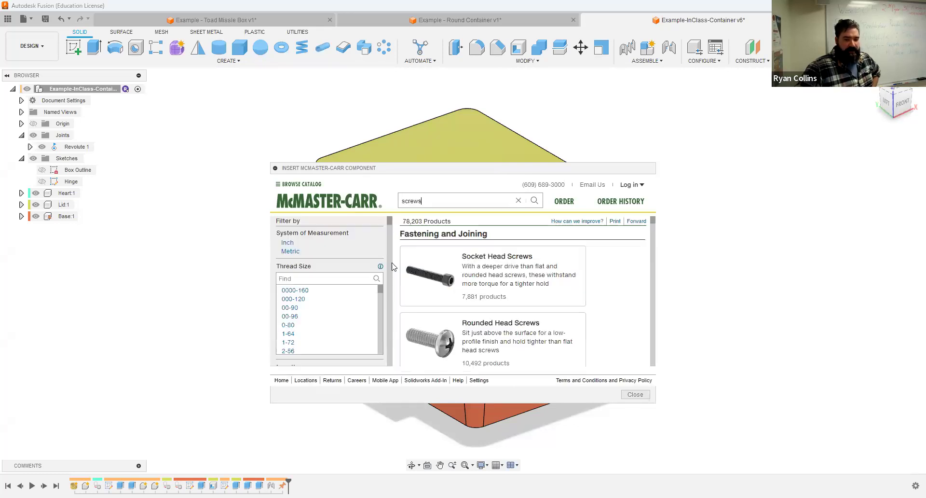
{"action": "left_click", "coordinate": [290, 252]}
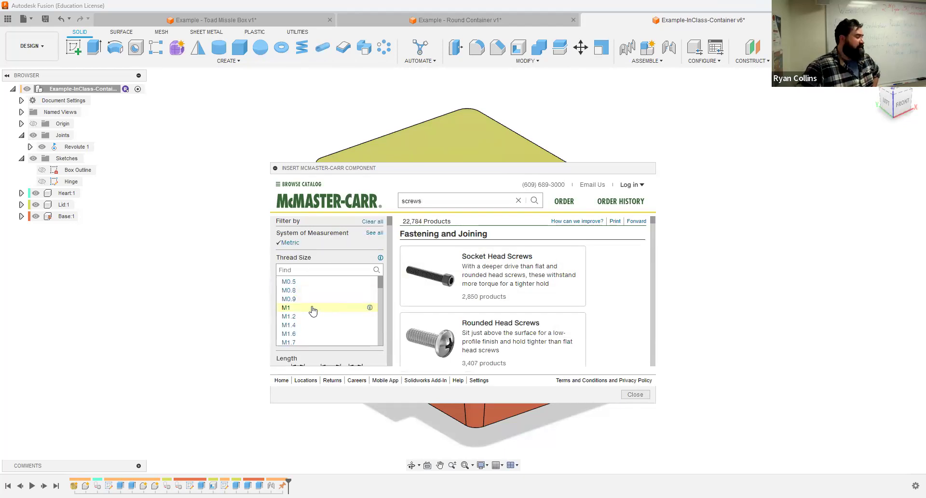
{"action": "scroll", "coordinate": [312, 308], "scroll_direction": "down", "scroll_amount": 4}
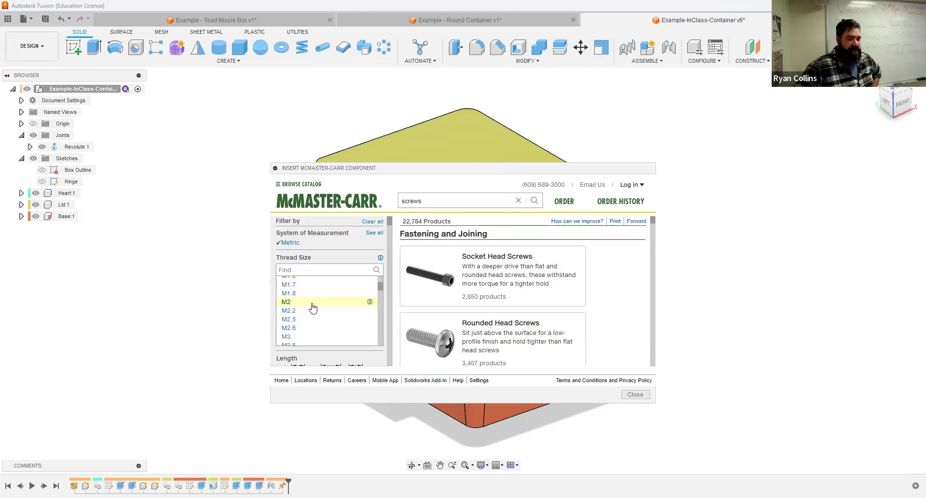
{"action": "left_click", "coordinate": [299, 331]}
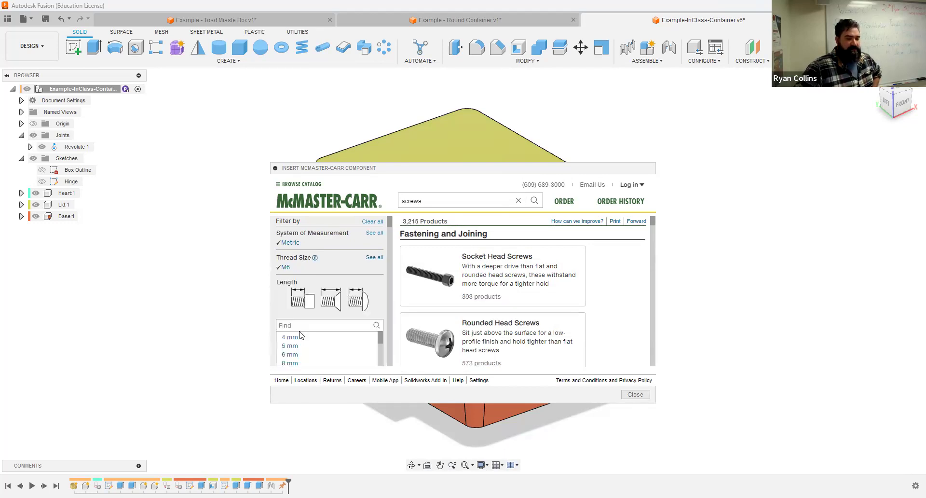
Step: Narrow the M6 screws to a length of 55 mm and the Socket head type
{"action": "scroll", "coordinate": [379, 305], "scroll_direction": "down", "scroll_amount": 2}
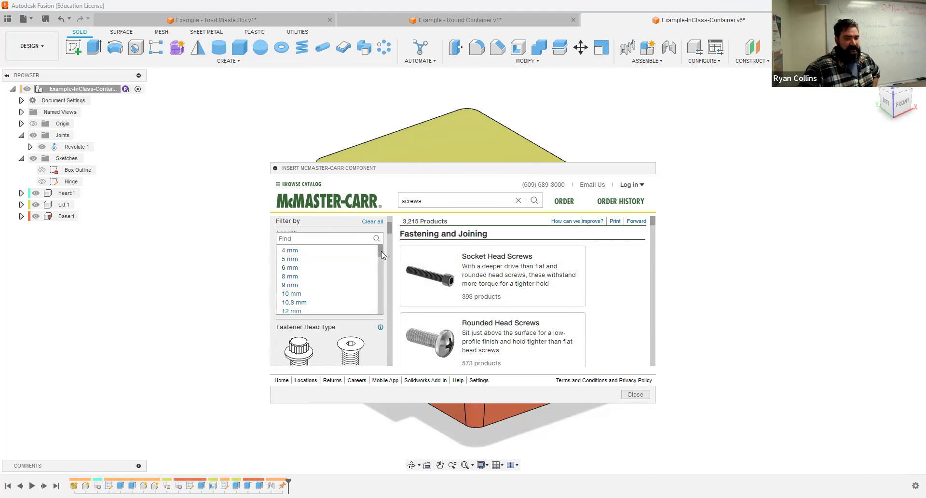
{"action": "left_click_drag", "start_coordinate": [381, 255], "coordinate": [374, 291]}
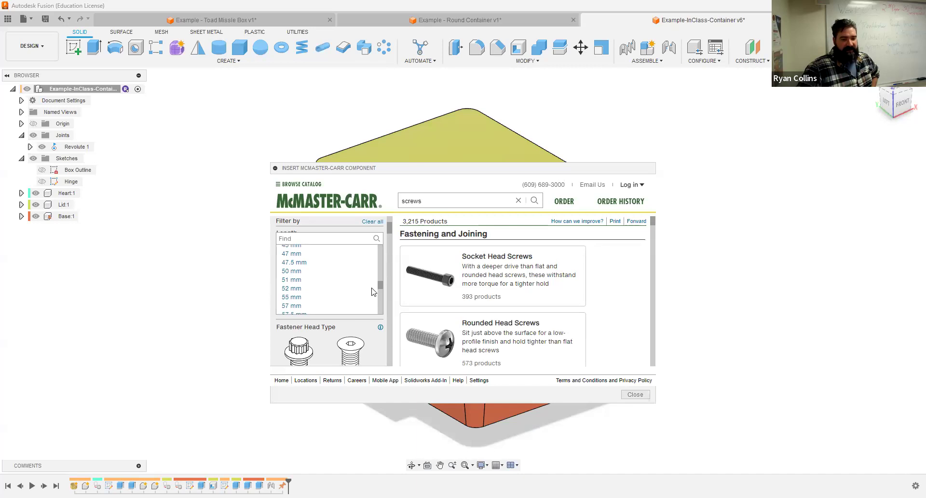
{"action": "scroll", "coordinate": [313, 295], "scroll_direction": "down", "scroll_amount": 2}
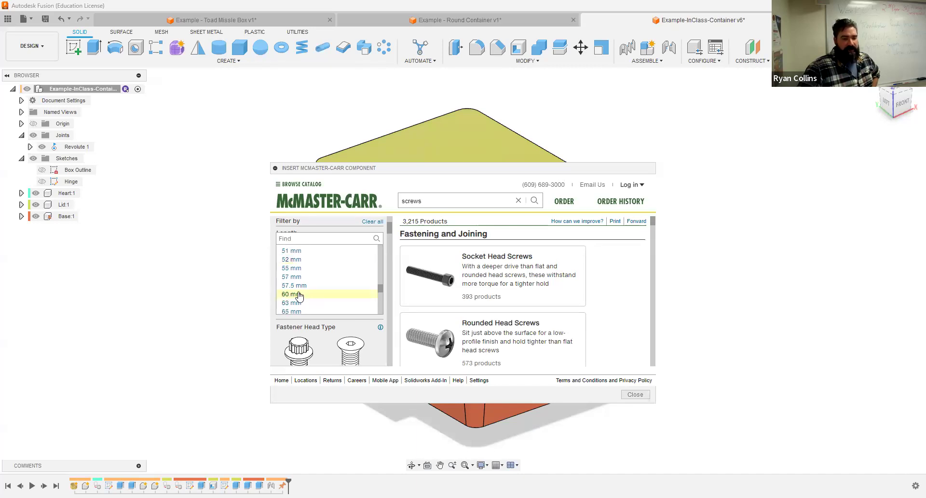
{"action": "left_click", "coordinate": [304, 268]}
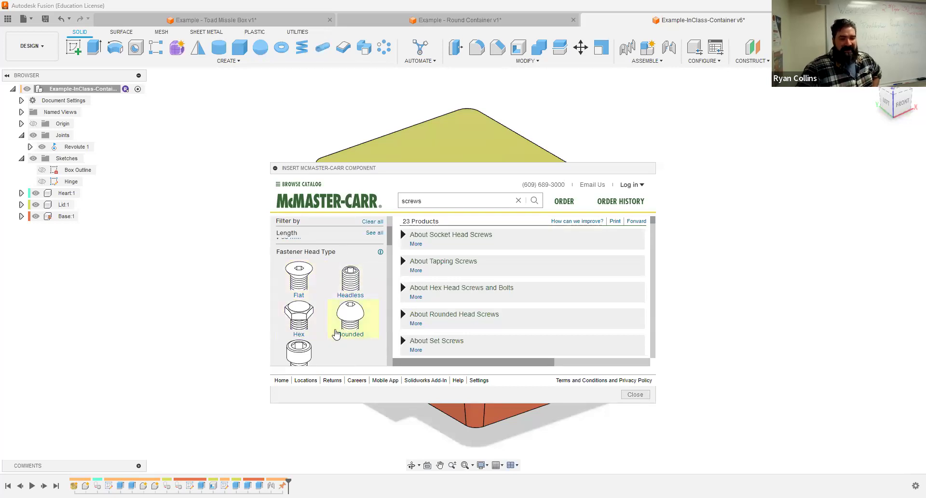
{"action": "scroll", "coordinate": [331, 290], "scroll_direction": "up", "scroll_amount": 2}
{"action": "scroll", "coordinate": [329, 313], "scroll_direction": "down", "scroll_amount": 2}
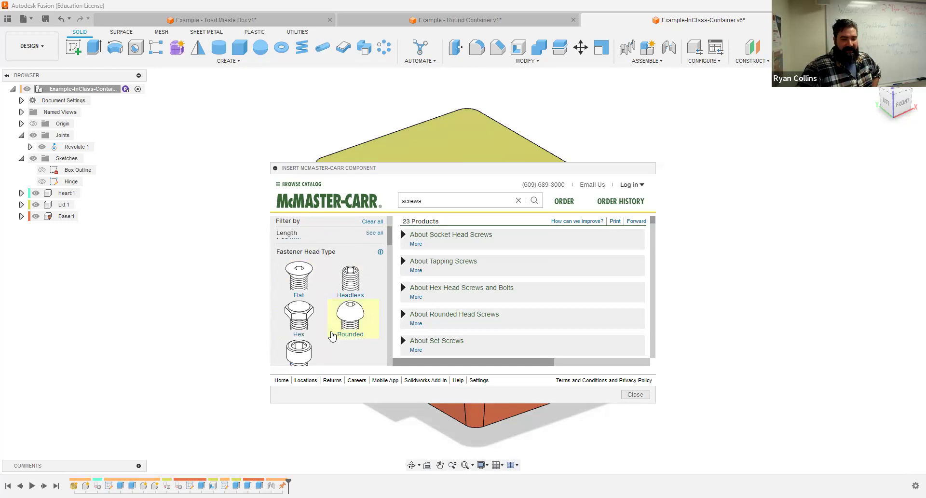
{"action": "scroll", "coordinate": [327, 338], "scroll_direction": "down", "scroll_amount": 1}
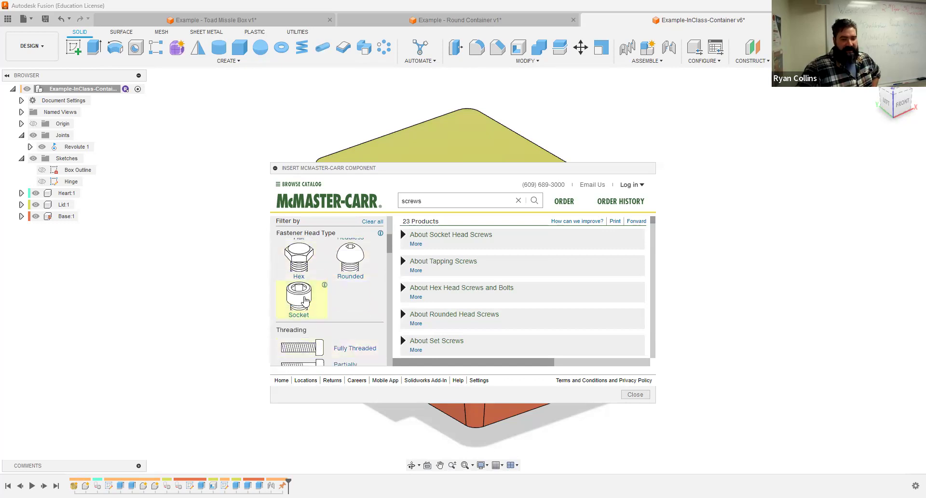
{"action": "left_click", "coordinate": [305, 301]}
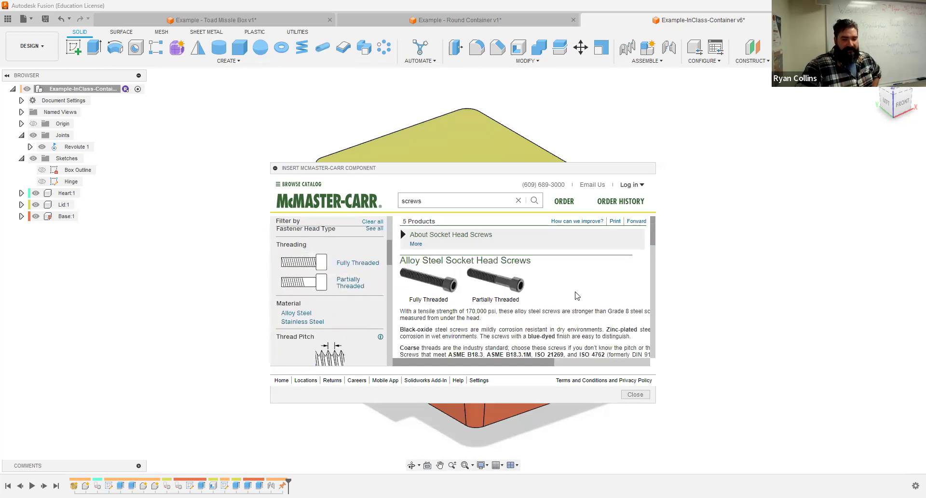
Step: Find the partially threaded 18-8 stainless steel socket head screw in the results and open part 91292A410
{"action": "scroll", "coordinate": [577, 295], "scroll_direction": "down", "scroll_amount": 6}
{"action": "scroll", "coordinate": [539, 303], "scroll_direction": "down", "scroll_amount": 3}
{"action": "scroll", "coordinate": [539, 302], "scroll_direction": "down", "scroll_amount": 2}
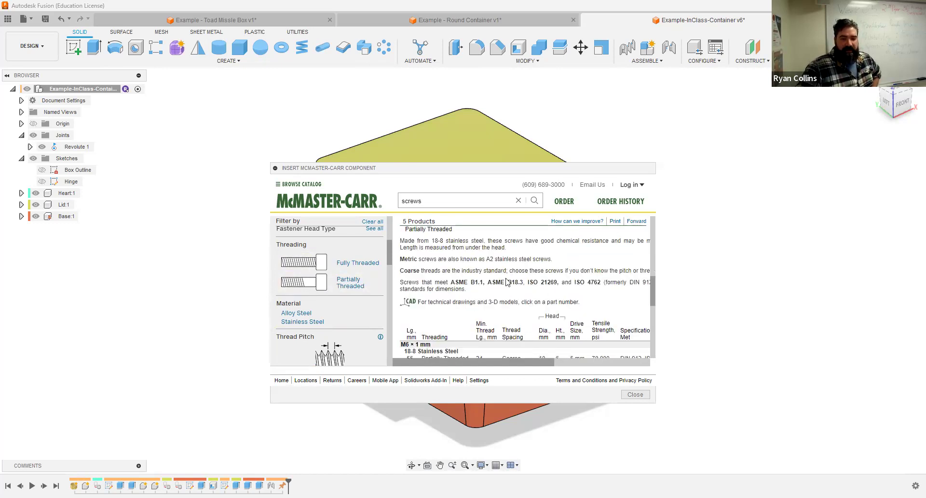
{"action": "scroll", "coordinate": [506, 282], "scroll_direction": "up", "scroll_amount": 1}
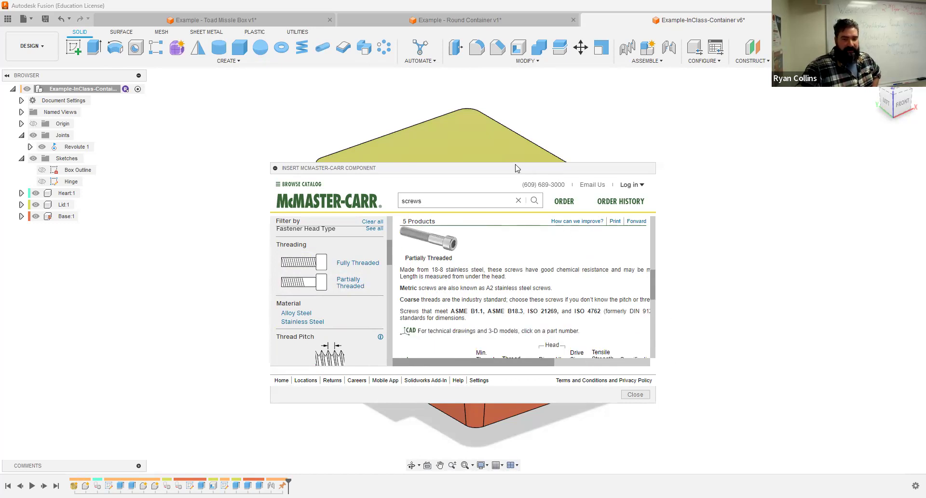
{"action": "left_click_drag", "start_coordinate": [517, 168], "coordinate": [427, 97]}
{"action": "scroll", "coordinate": [450, 240], "scroll_direction": "right", "scroll_amount": 3}
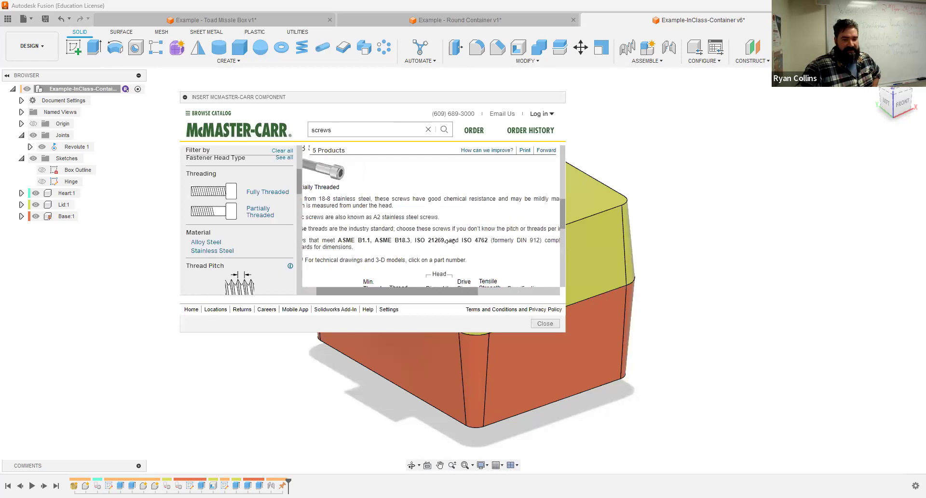
{"action": "scroll", "coordinate": [449, 241], "scroll_direction": "right", "scroll_amount": 2}
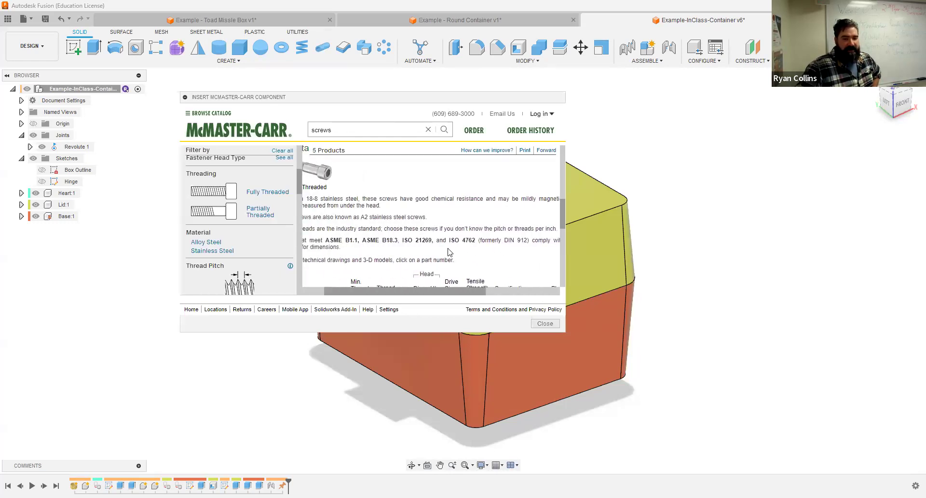
{"action": "scroll", "coordinate": [448, 248], "scroll_direction": "down", "scroll_amount": 3}
{"action": "scroll", "coordinate": [452, 242], "scroll_direction": "right", "scroll_amount": 3}
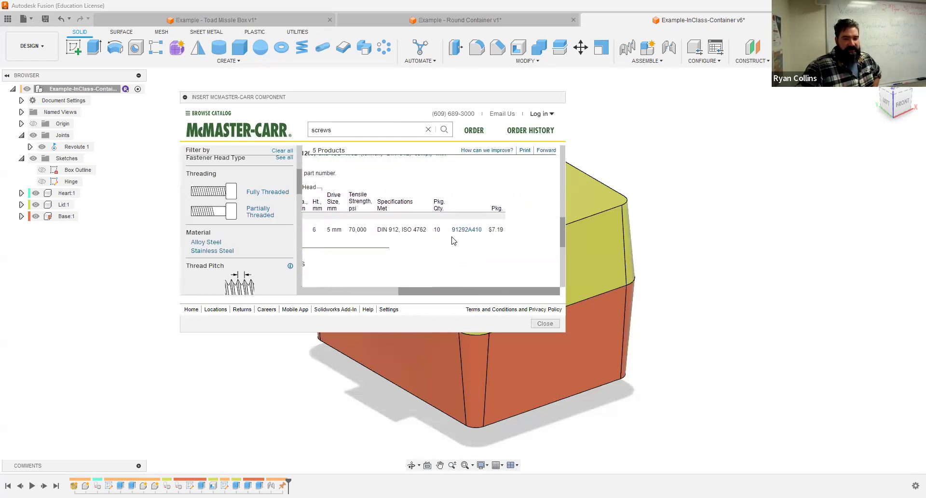
{"action": "left_click", "coordinate": [470, 233]}
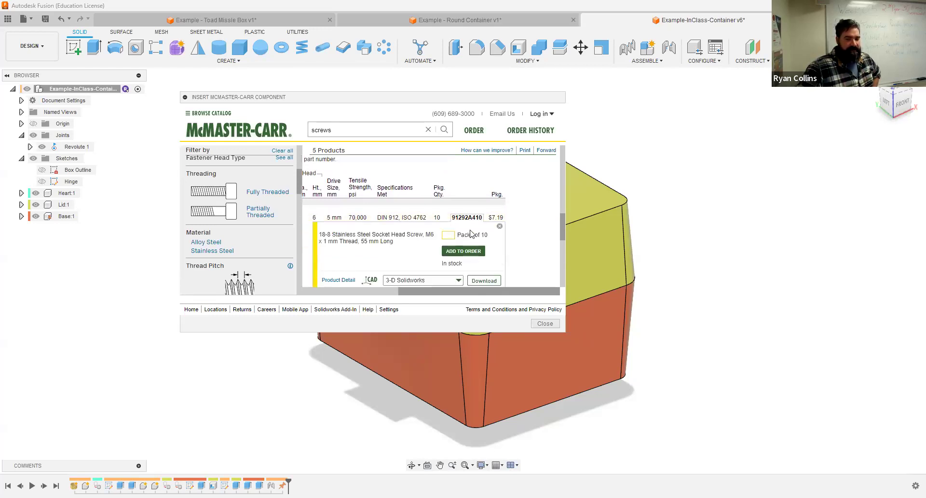
Step: Choose the 3-D STEP format for the 55 mm socket head screw and insert it into the design
{"action": "scroll", "coordinate": [390, 241], "scroll_direction": "down", "scroll_amount": 1}
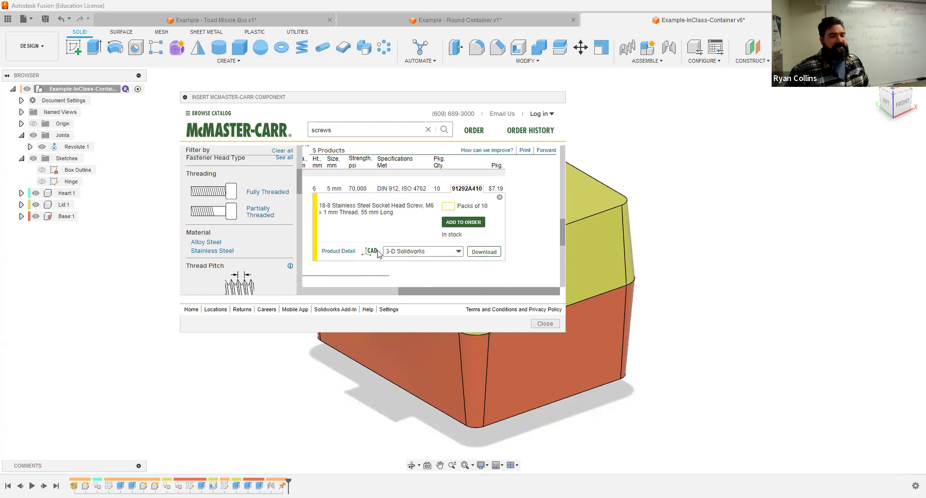
{"action": "left_click", "coordinate": [431, 251]}
{"action": "scroll", "coordinate": [437, 269], "scroll_direction": "down", "scroll_amount": 1}
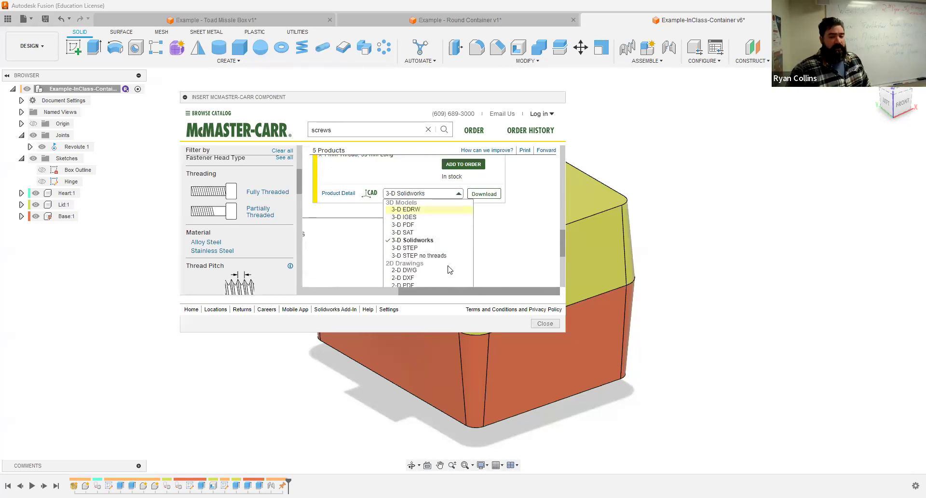
{"action": "left_click", "coordinate": [418, 249]}
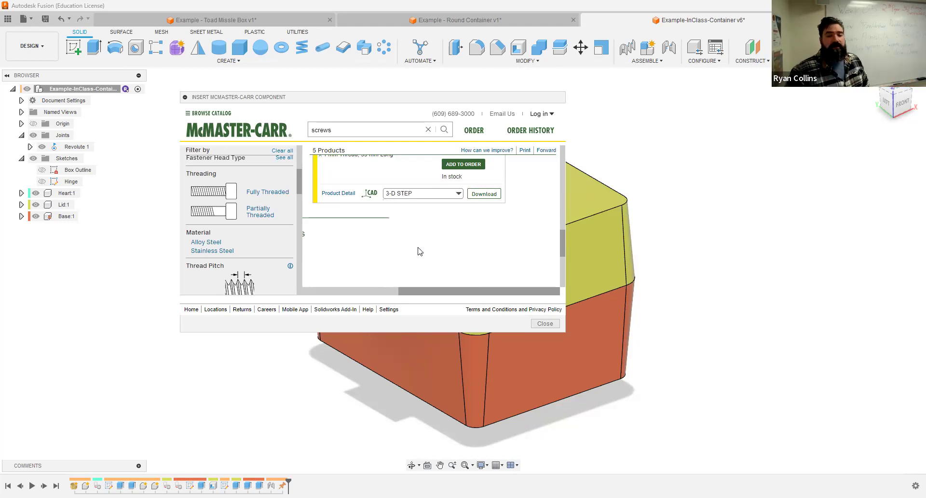
{"action": "left_click", "coordinate": [483, 193]}
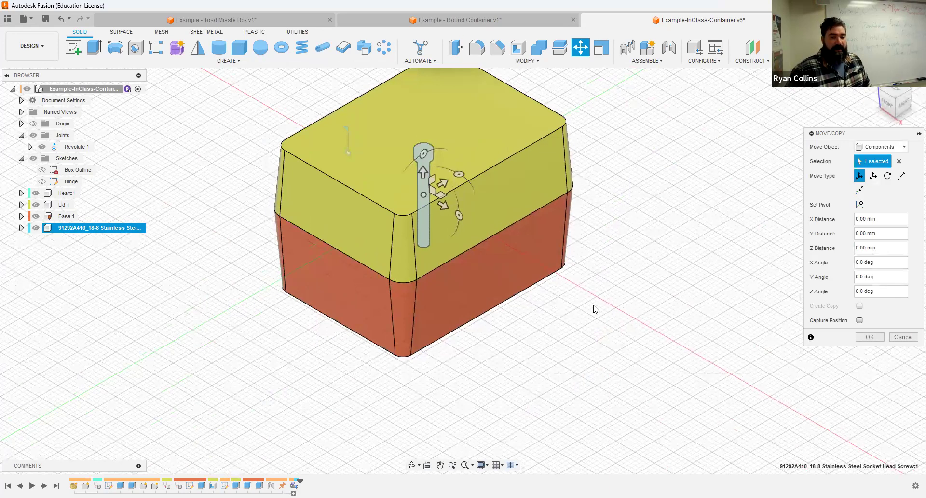
Step: Move the inserted screw 151 mm along X, rotate it 90 deg about X, and apply the move
{"action": "left_click_drag", "start_coordinate": [444, 207], "coordinate": [587, 346]}
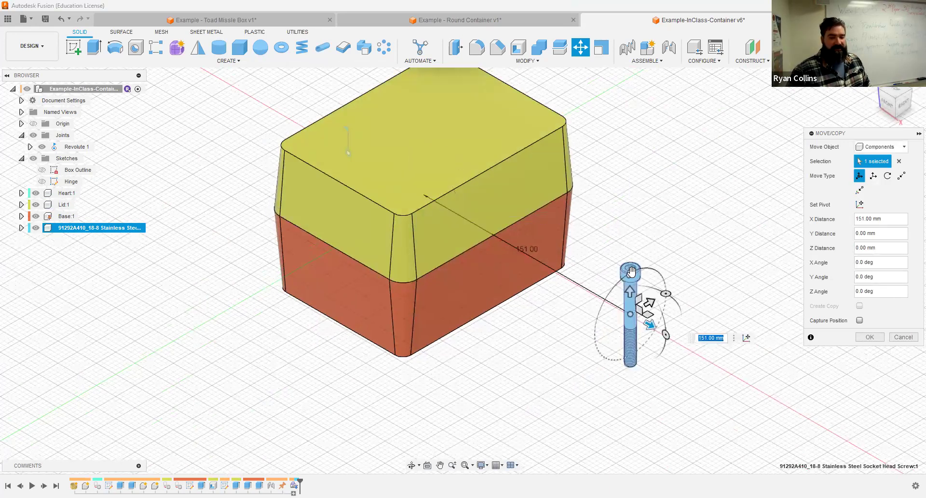
{"action": "left_click_drag", "start_coordinate": [631, 273], "coordinate": [601, 328]}
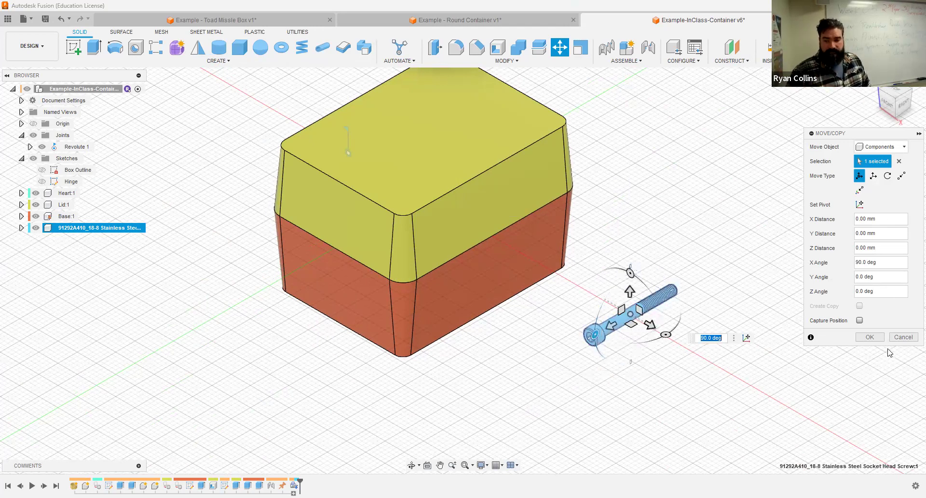
{"action": "left_click", "coordinate": [870, 339]}
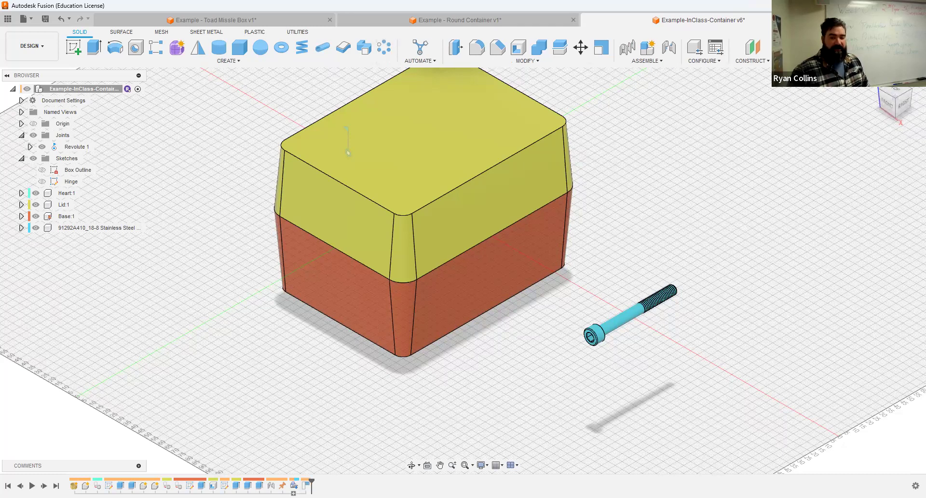
Step: Browse nuts in the McMaster-Carr component catalog and filter them to metric with an M6 thread size
{"action": "left_click", "coordinate": [814, 60]}
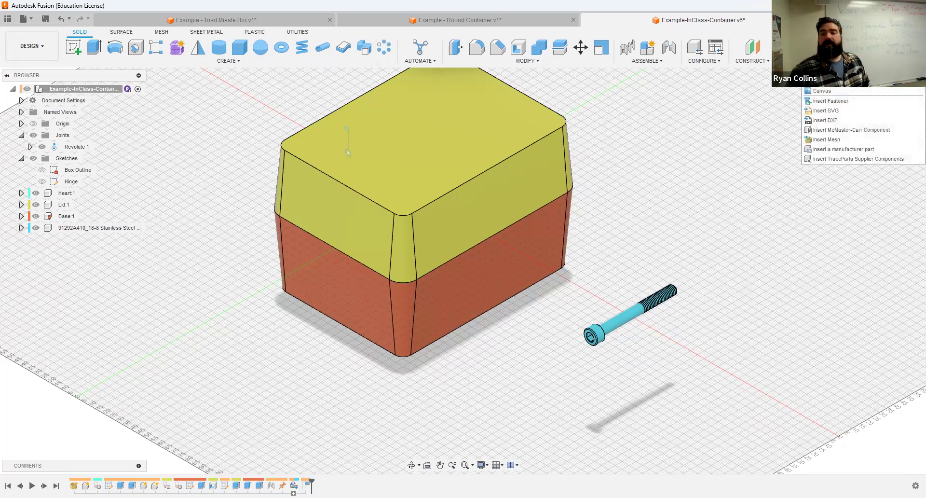
{"action": "left_click", "coordinate": [829, 130]}
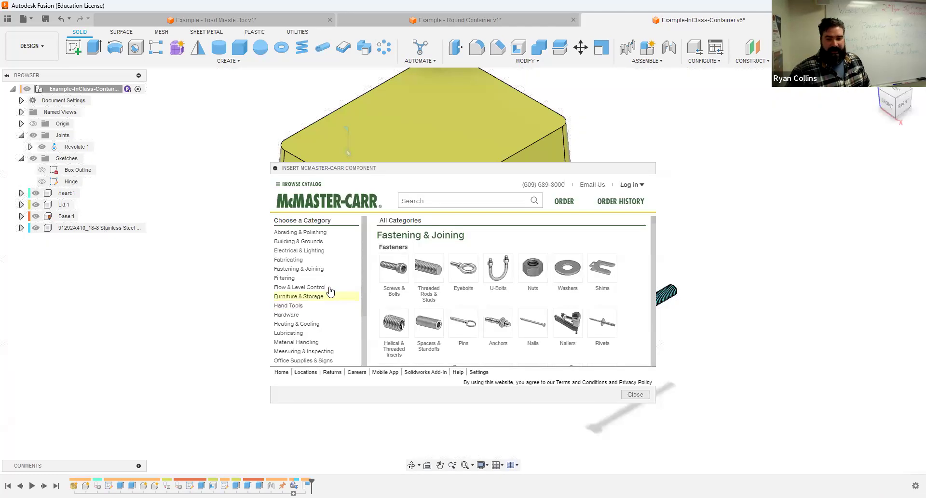
{"action": "left_click", "coordinate": [540, 274]}
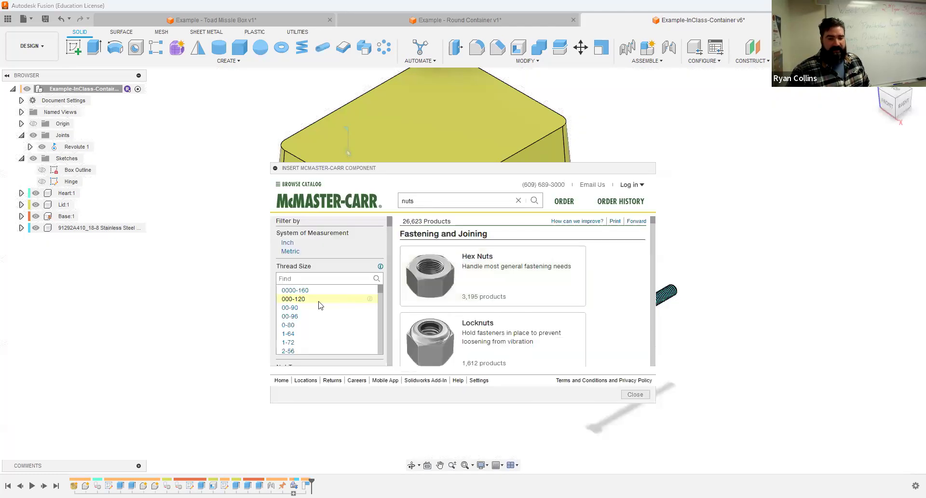
{"action": "left_click", "coordinate": [323, 257]}
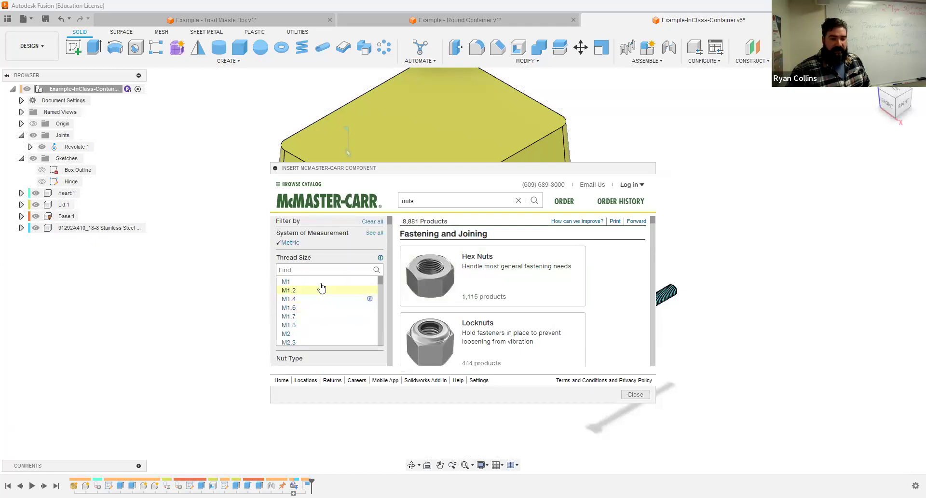
{"action": "scroll", "coordinate": [309, 328], "scroll_direction": "down", "scroll_amount": 3}
{"action": "left_click", "coordinate": [302, 326]}
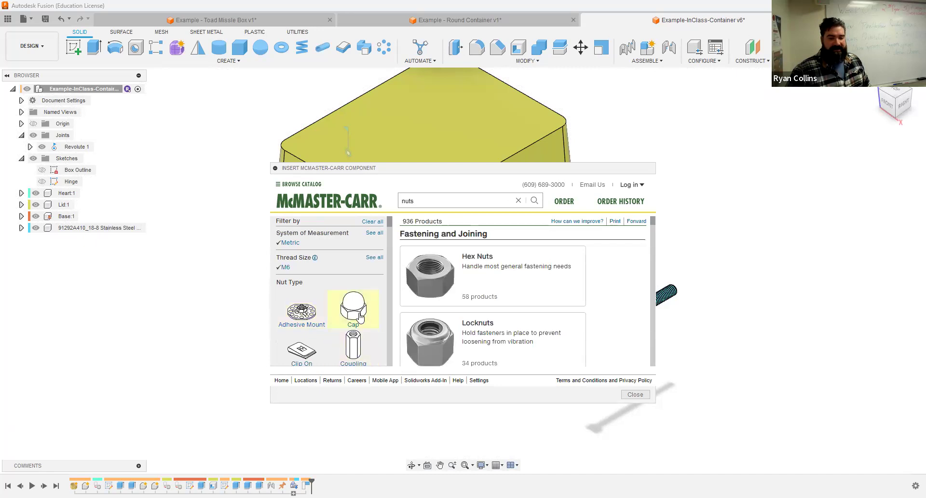
Step: Limit the nuts to the Cap type and insert 18-8 stainless steel cap nut 94000A038 as a 3-D STEP model
{"action": "left_click", "coordinate": [361, 316]}
{"action": "scroll", "coordinate": [548, 291], "scroll_direction": "down", "scroll_amount": 1}
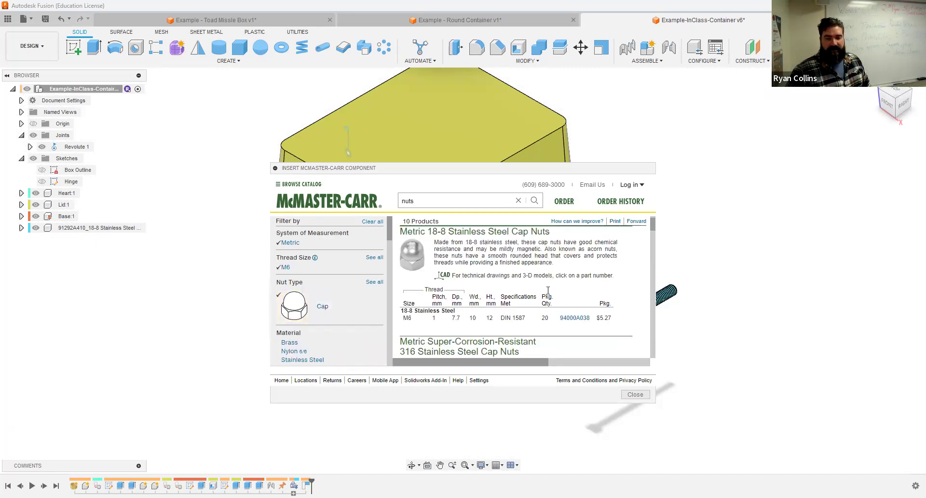
{"action": "left_click", "coordinate": [575, 317]}
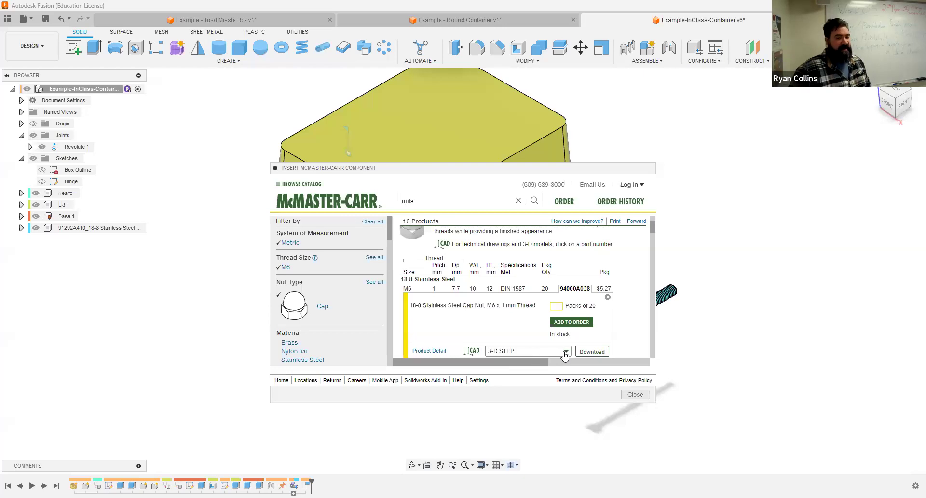
{"action": "left_click", "coordinate": [595, 355]}
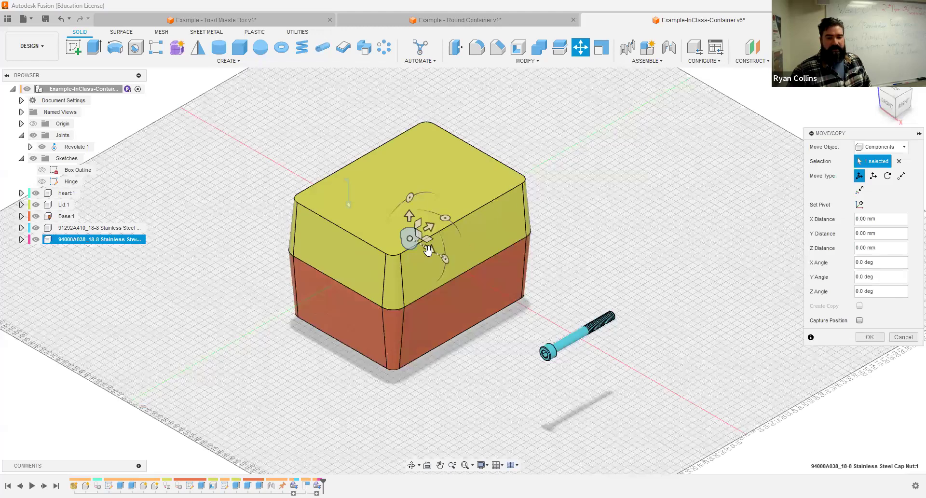
Step: Move the cap nut 159 mm along Y, rotate it 90 deg about X, and apply the move
{"action": "left_click_drag", "start_coordinate": [428, 226], "coordinate": [609, 129]}
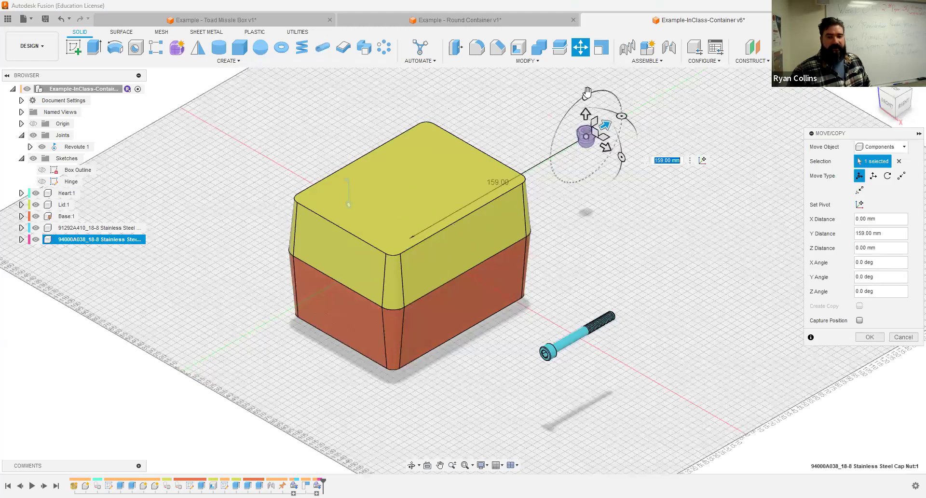
{"action": "left_click_drag", "start_coordinate": [586, 94], "coordinate": [549, 160]}
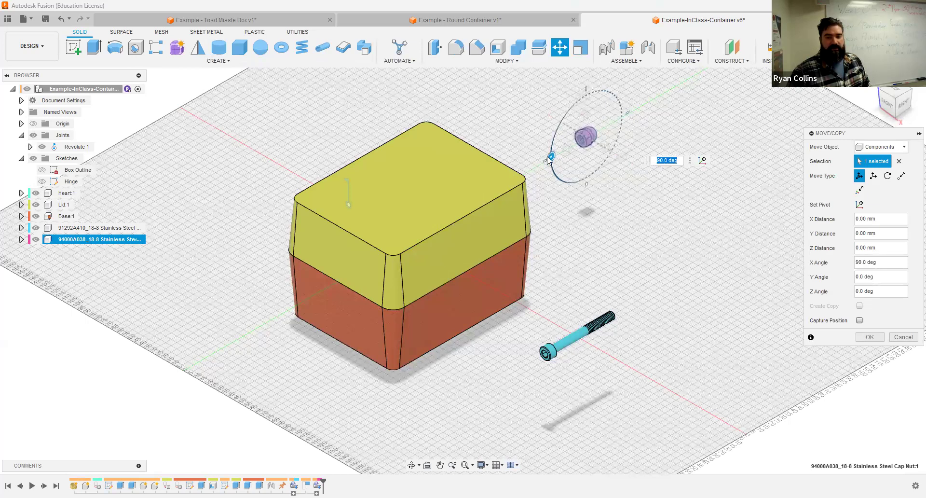
{"action": "left_click", "coordinate": [870, 336]}
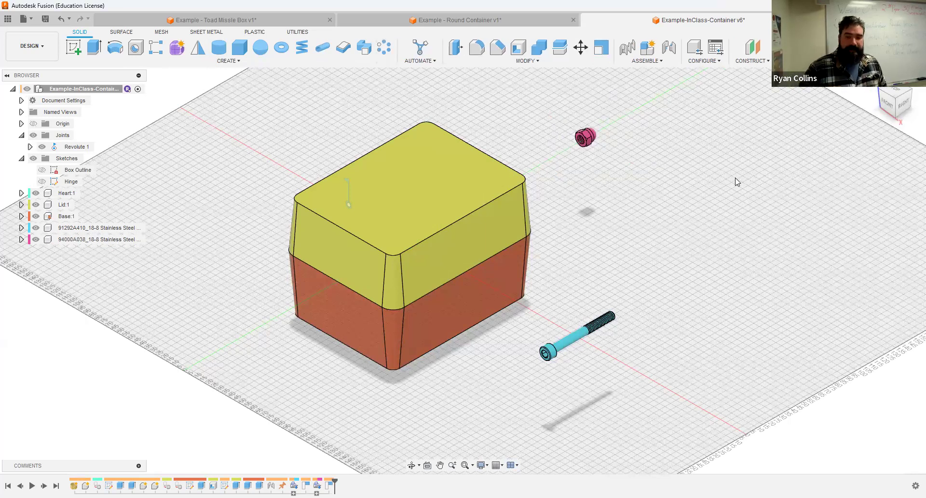
Step: Start a joint and snap its first component to the centre of the socket head screw's under-head face
{"action": "middle_click_drag", "start_coordinate": [567, 349], "coordinate": [574, 343], "text": "shift"}
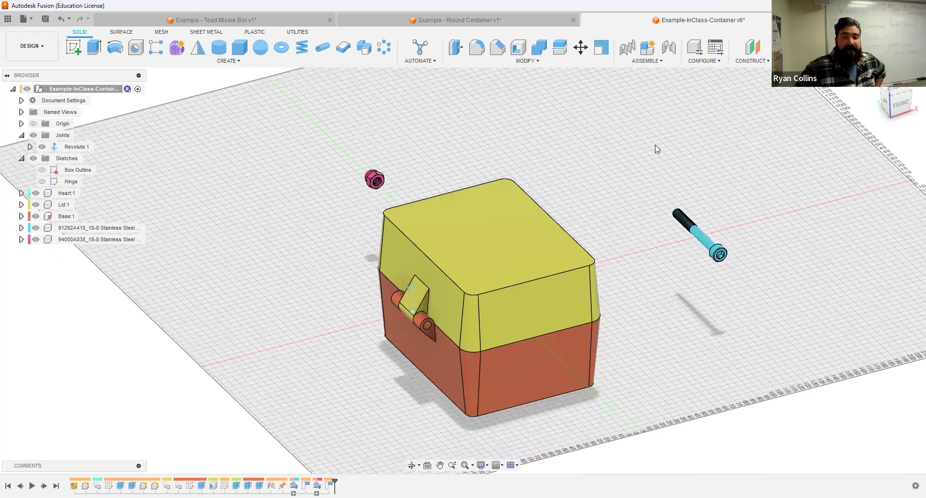
{"action": "left_click", "coordinate": [671, 47]}
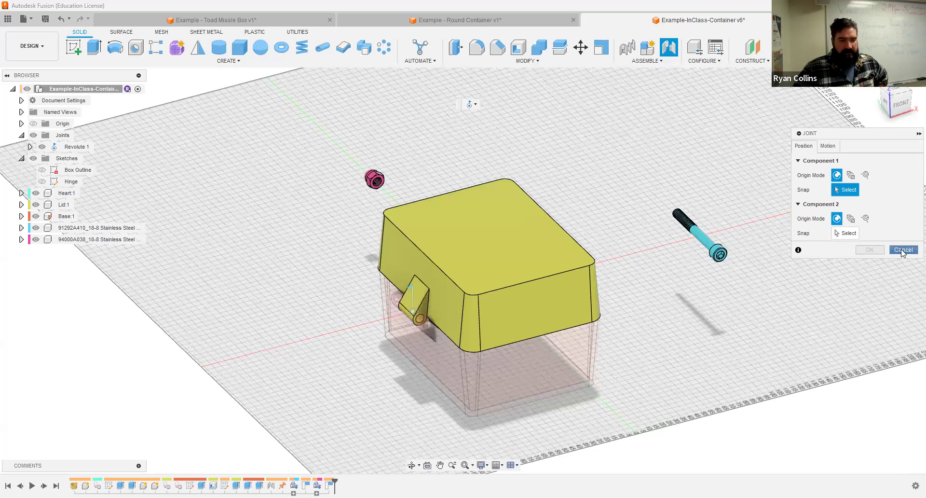
{"action": "key", "text": "Escape"}
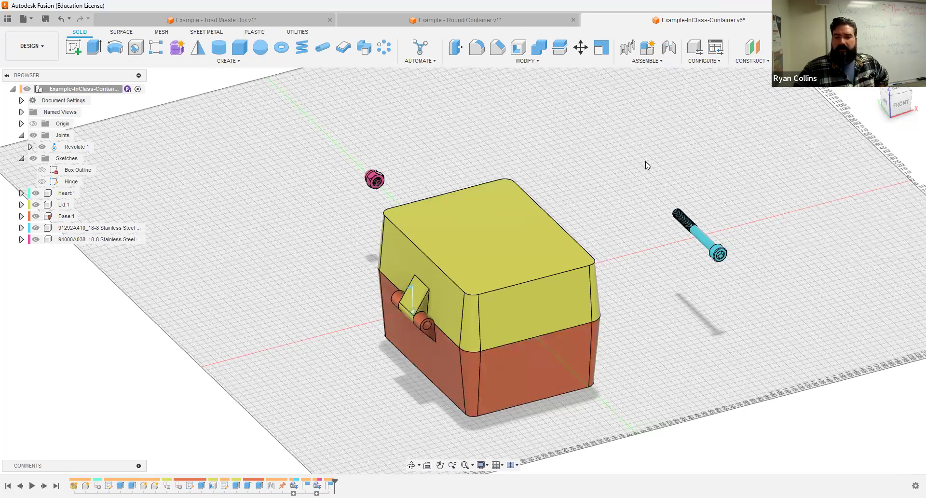
{"action": "left_click", "coordinate": [669, 47]}
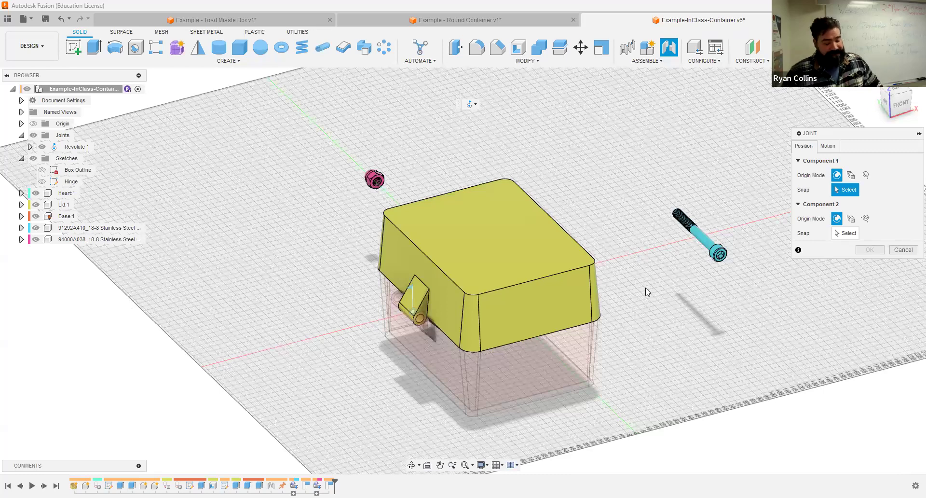
{"action": "middle_click_drag", "start_coordinate": [606, 246], "coordinate": [642, 251], "text": "shift"}
{"action": "scroll", "coordinate": [439, 154], "scroll_direction": "up", "scroll_amount": 5}
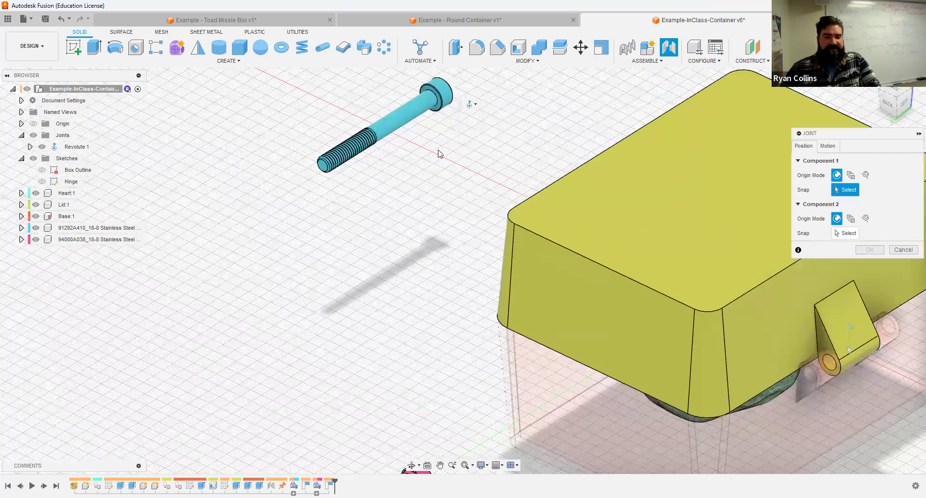
{"action": "scroll", "coordinate": [450, 209], "scroll_direction": "up", "scroll_amount": 5}
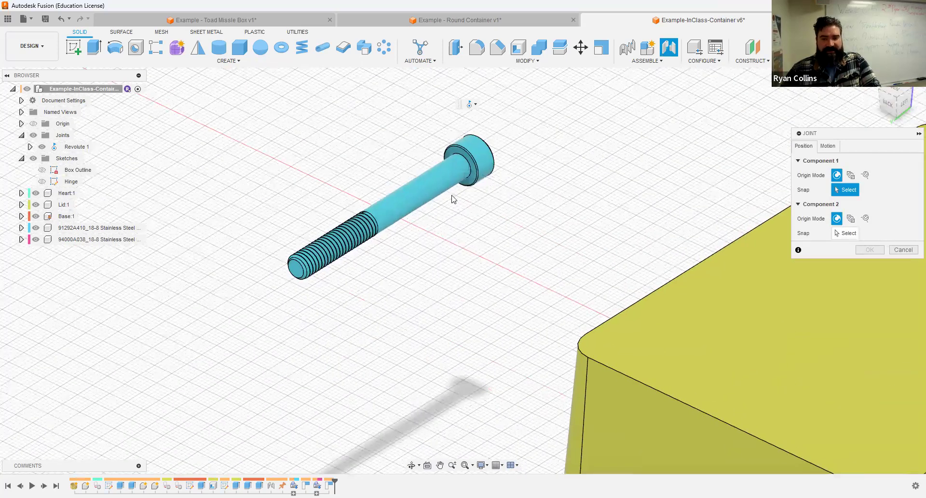
{"action": "scroll", "coordinate": [453, 199], "scroll_direction": "up", "scroll_amount": 3}
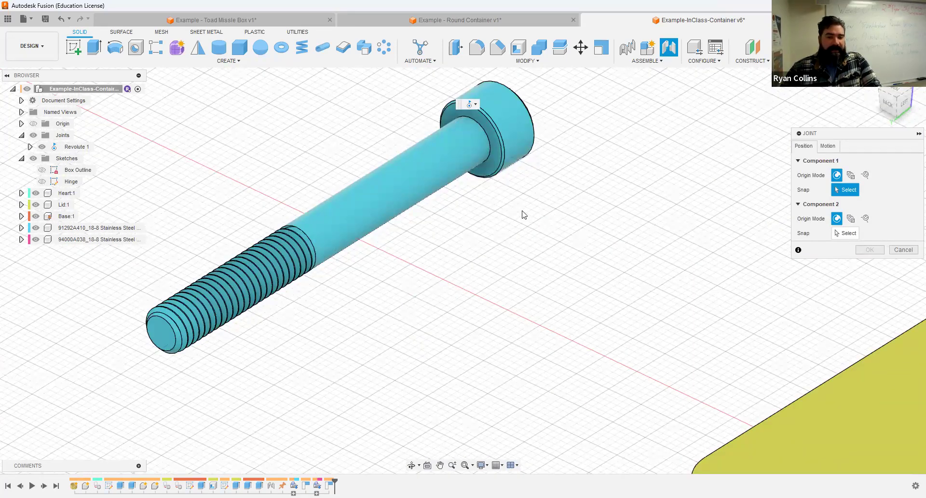
{"action": "middle_click_drag", "start_coordinate": [419, 158], "coordinate": [409, 274]}
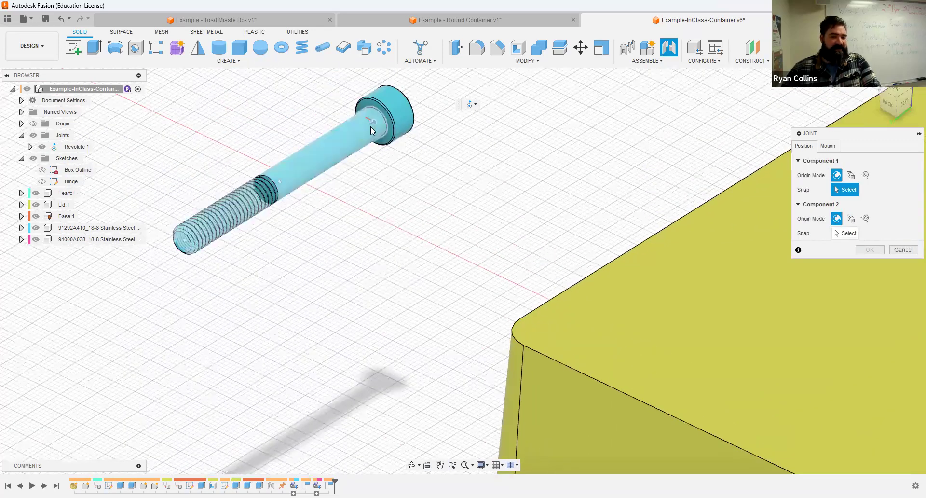
{"action": "scroll", "coordinate": [506, 227], "scroll_direction": "down", "scroll_amount": 3}
{"action": "middle_click_drag", "start_coordinate": [574, 194], "coordinate": [601, 343], "text": "shift"}
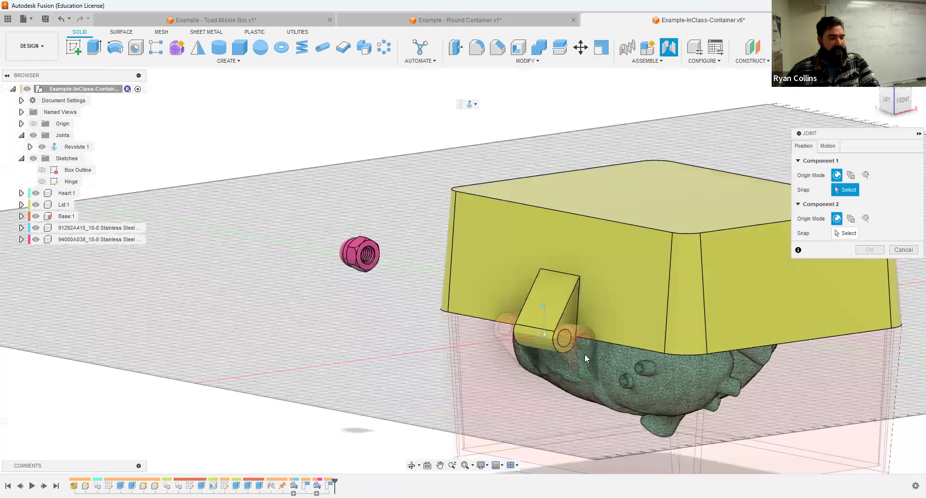
{"action": "middle_click_drag", "start_coordinate": [557, 291], "coordinate": [346, 136], "text": "shift"}
{"action": "scroll", "coordinate": [437, 152], "scroll_direction": "up", "scroll_amount": 10}
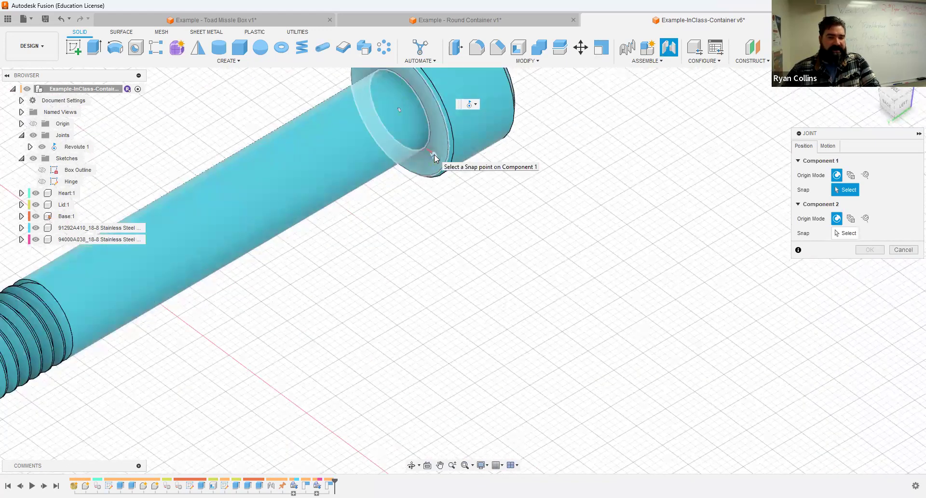
{"action": "left_click", "coordinate": [415, 135]}
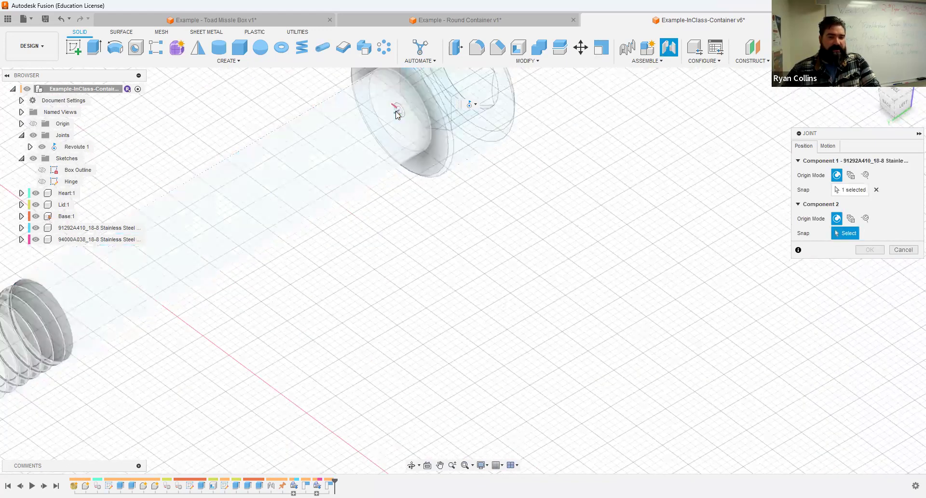
Step: Snap the joint's second component to the centre of the hole on the outer face of the base's hinge knuckle
{"action": "scroll", "coordinate": [516, 287], "scroll_direction": "down", "scroll_amount": 10}
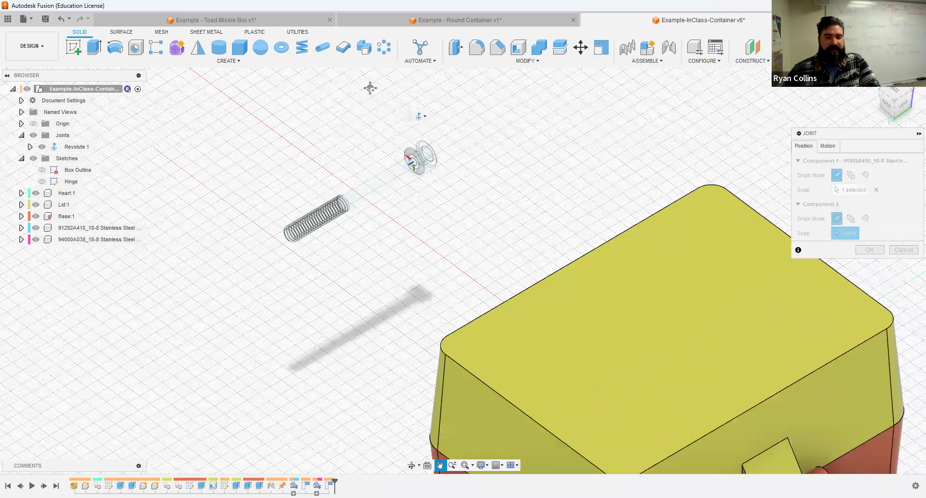
{"action": "middle_click_drag", "start_coordinate": [704, 331], "coordinate": [651, 285], "text": "shift"}
{"action": "scroll", "coordinate": [651, 282], "scroll_direction": "up", "scroll_amount": 3}
{"action": "scroll", "coordinate": [684, 263], "scroll_direction": "up", "scroll_amount": 2}
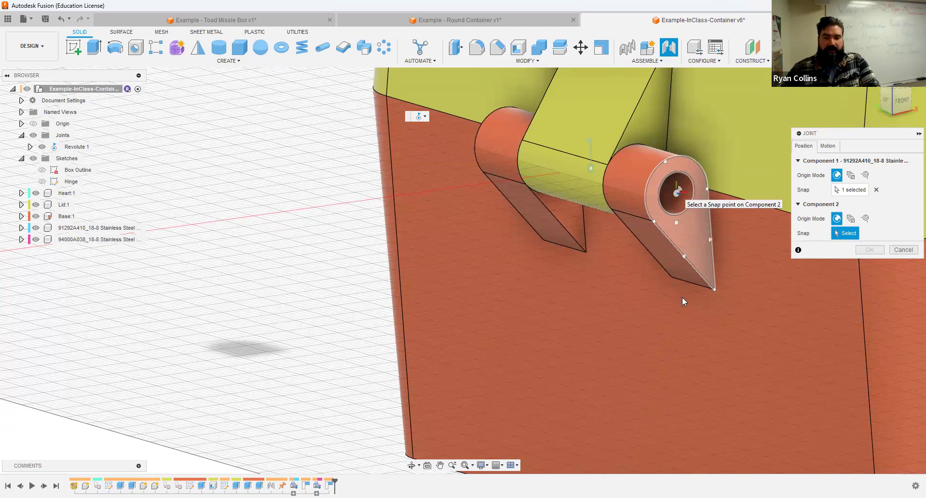
{"action": "left_click", "coordinate": [459, 219]}
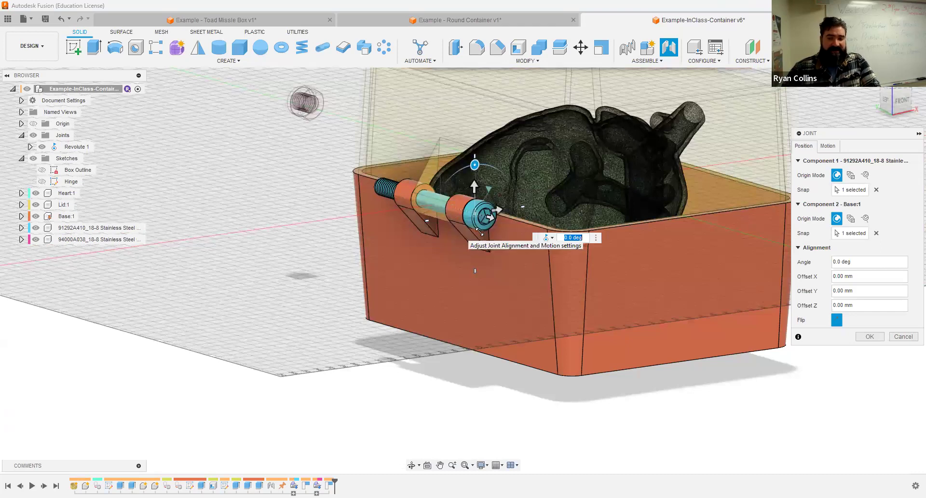
Step: Set the screw joint's motion type to Rigid and create the joint
{"action": "left_click", "coordinate": [827, 146]}
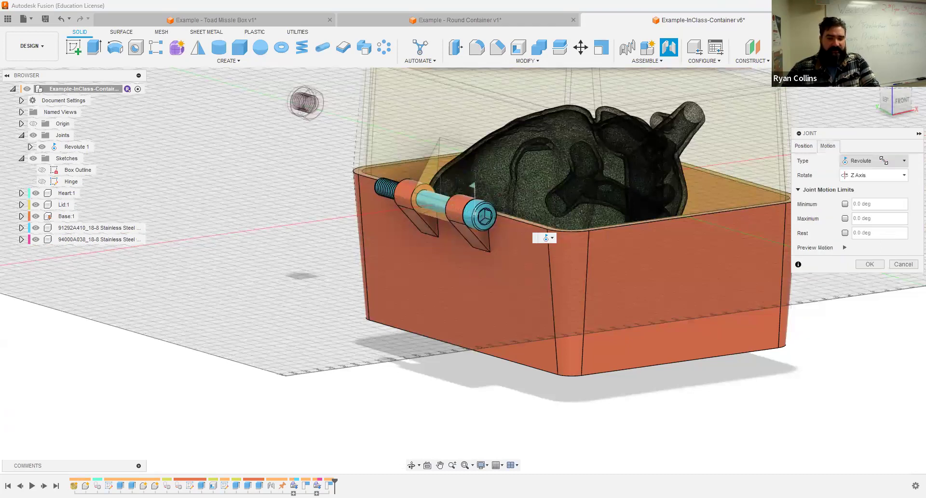
{"action": "left_click", "coordinate": [883, 161]}
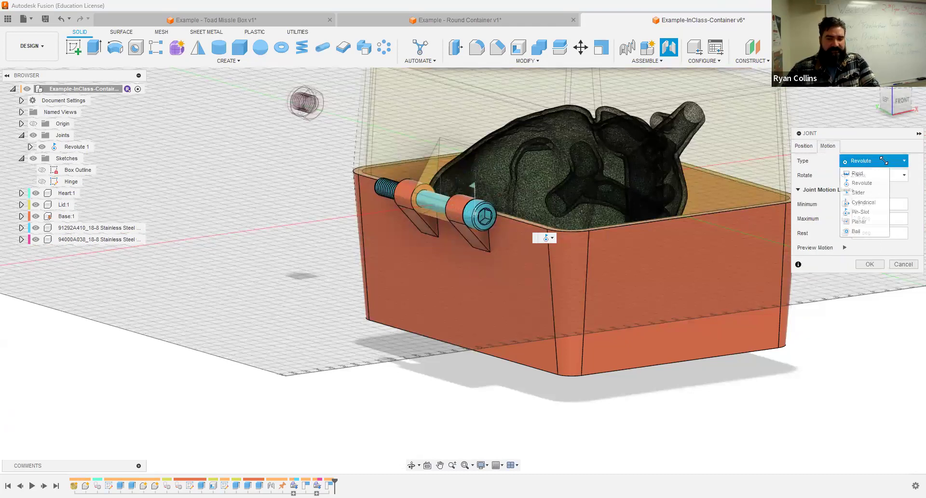
{"action": "left_click", "coordinate": [861, 174]}
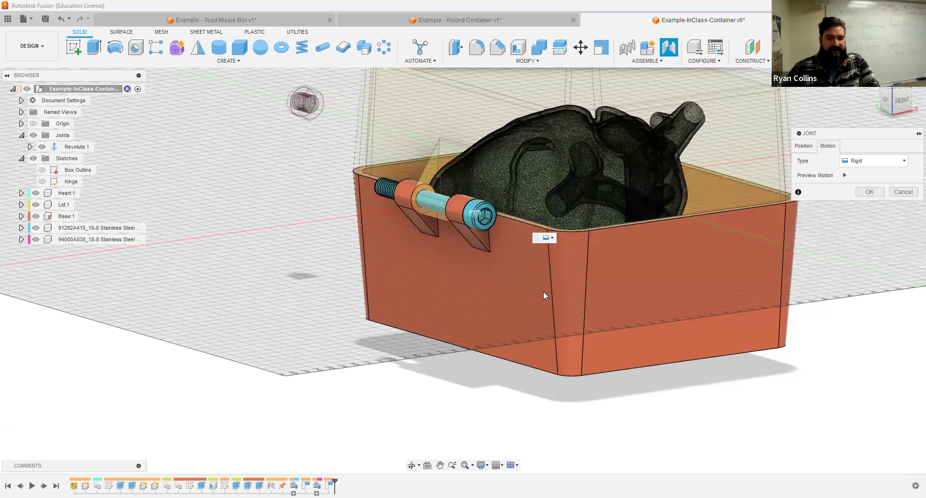
{"action": "left_click", "coordinate": [869, 192]}
Step: Start a joint for the cap nut and hide the lid to clear the view of the nut's threaded opening
{"action": "middle_click_drag", "start_coordinate": [531, 347], "coordinate": [514, 336], "text": "shift"}
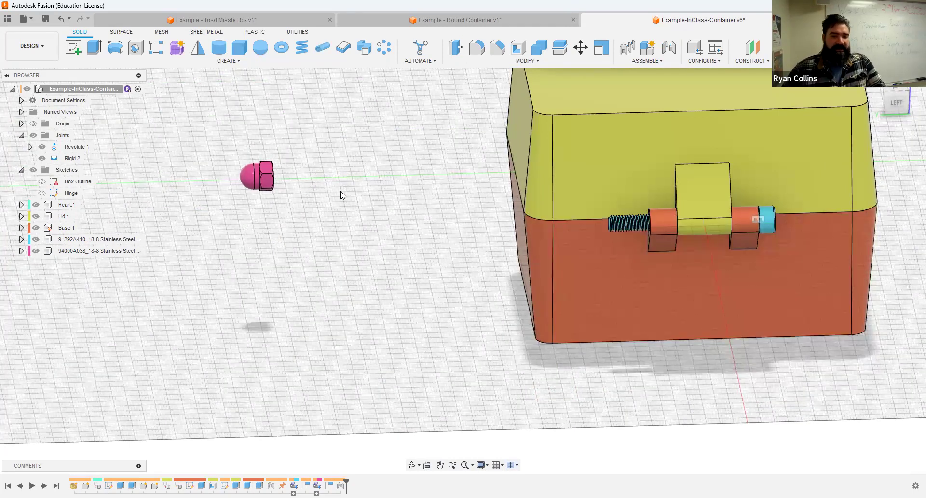
{"action": "middle_click_drag", "start_coordinate": [364, 206], "coordinate": [285, 171], "text": "shift"}
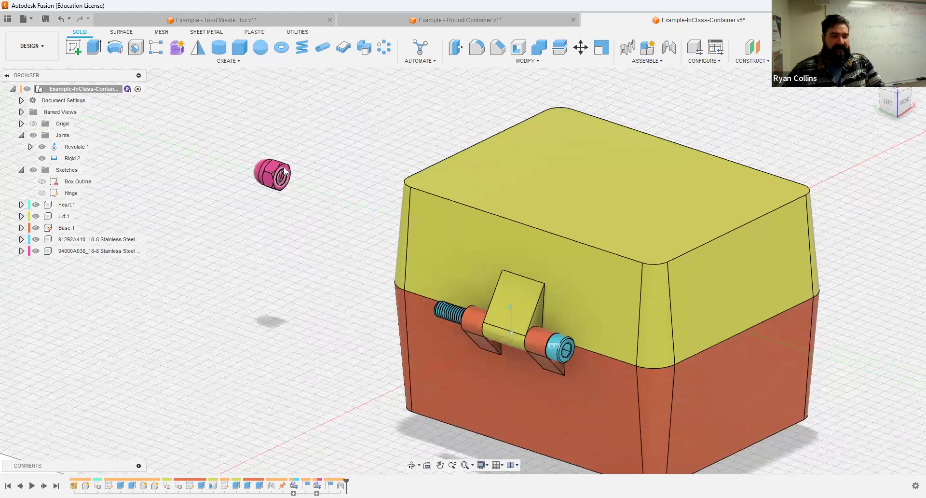
{"action": "scroll", "coordinate": [286, 175], "scroll_direction": "up", "scroll_amount": 5}
{"action": "middle_click_drag", "start_coordinate": [462, 323], "coordinate": [360, 145]}
{"action": "middle_click_drag", "start_coordinate": [322, 236], "coordinate": [413, 236], "text": "shift"}
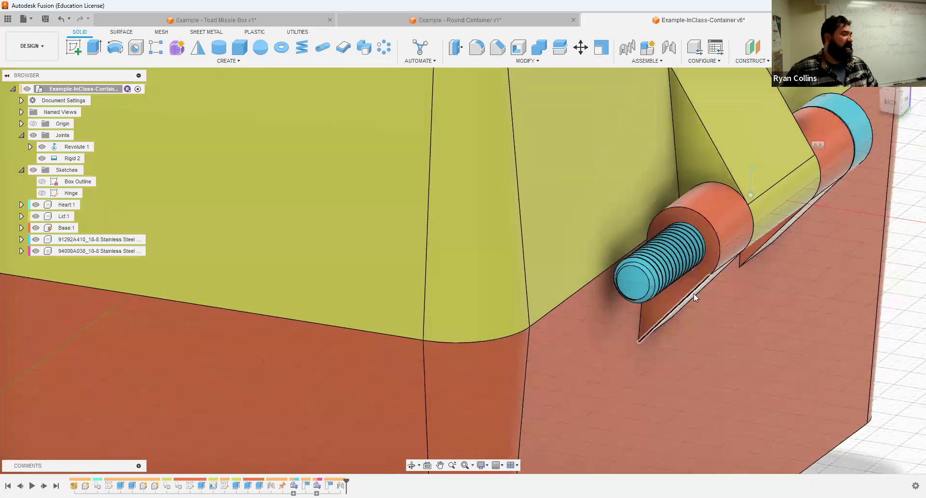
{"action": "scroll", "coordinate": [565, 356], "scroll_direction": "down", "scroll_amount": 8}
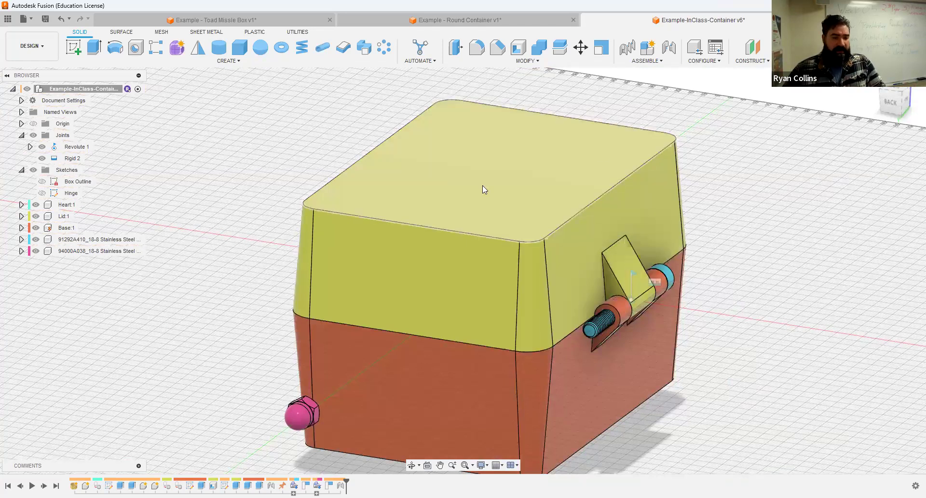
{"action": "left_click", "coordinate": [670, 47]}
{"action": "middle_click_drag", "start_coordinate": [700, 296], "coordinate": [516, 268], "text": "shift"}
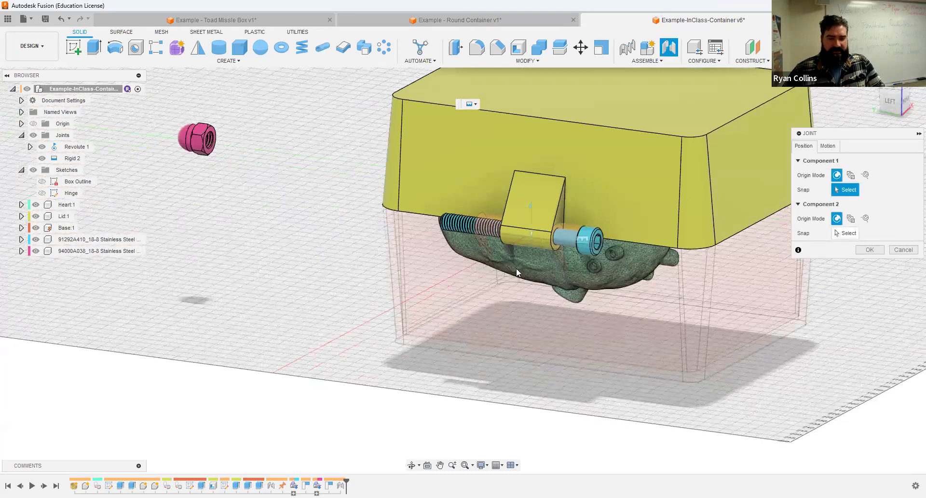
{"action": "scroll", "coordinate": [297, 161], "scroll_direction": "up", "scroll_amount": 4}
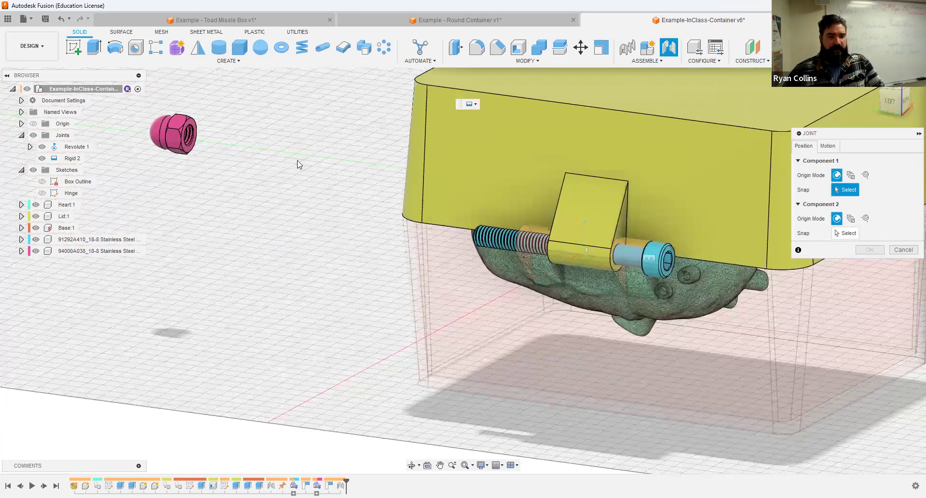
{"action": "middle_click_drag", "start_coordinate": [280, 159], "coordinate": [310, 281], "text": "shift"}
{"action": "scroll", "coordinate": [383, 183], "scroll_direction": "up", "scroll_amount": 6}
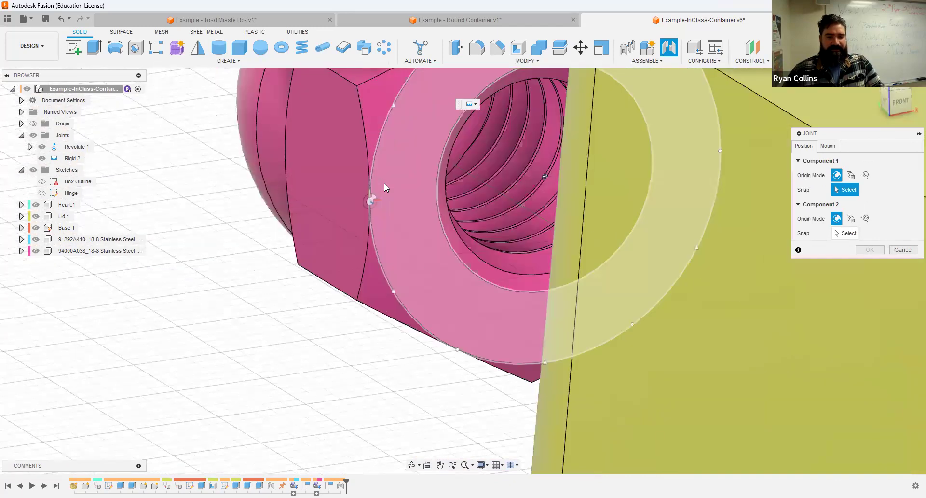
{"action": "scroll", "coordinate": [451, 224], "scroll_direction": "down", "scroll_amount": 5}
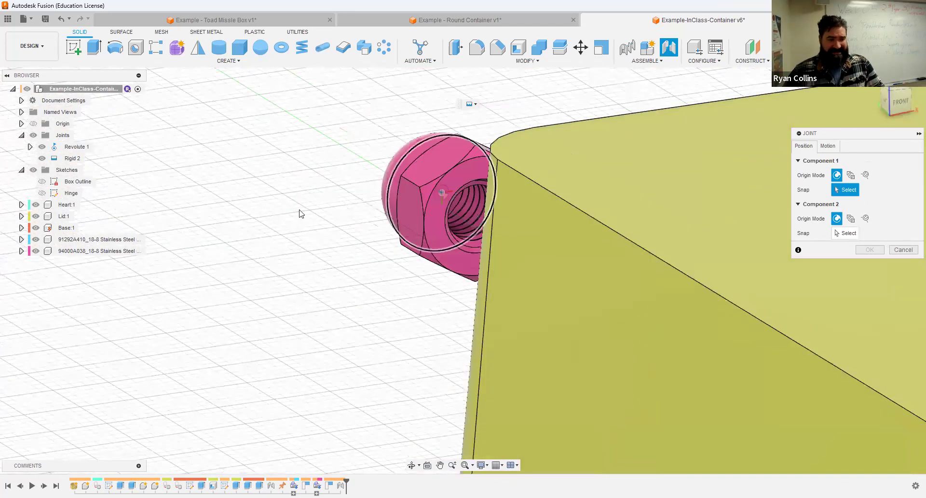
{"action": "left_click", "coordinate": [36, 216]}
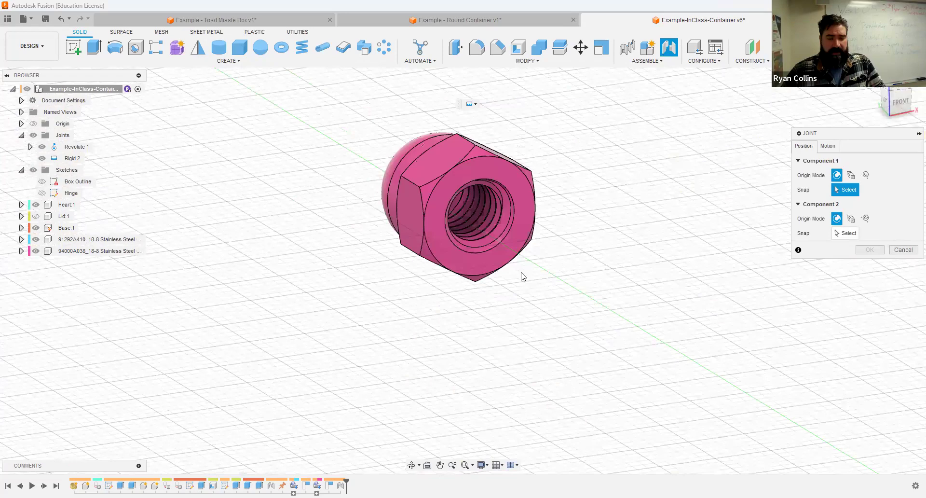
Step: Snap the joint's first component to the centre of the closed inner end of the cap nut's threaded hole
{"action": "middle_click_drag", "start_coordinate": [512, 265], "coordinate": [482, 229], "text": "shift"}
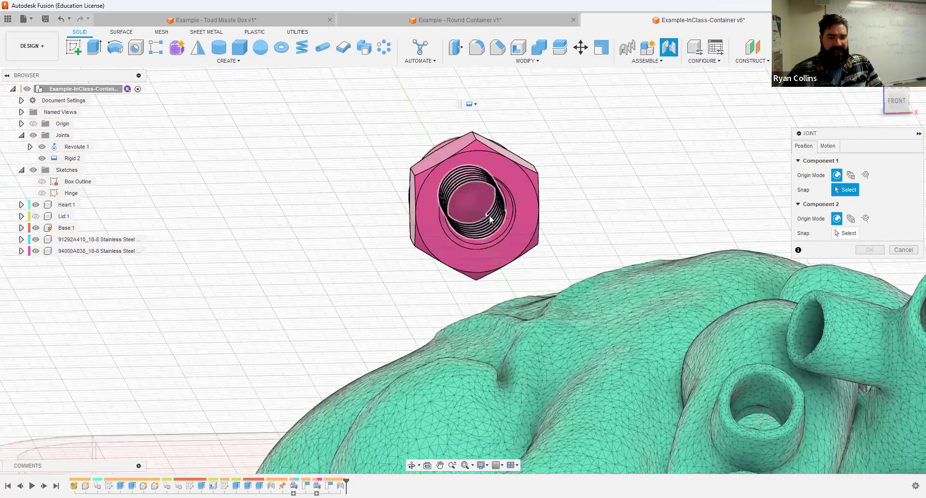
{"action": "scroll", "coordinate": [476, 212], "scroll_direction": "up", "scroll_amount": 5}
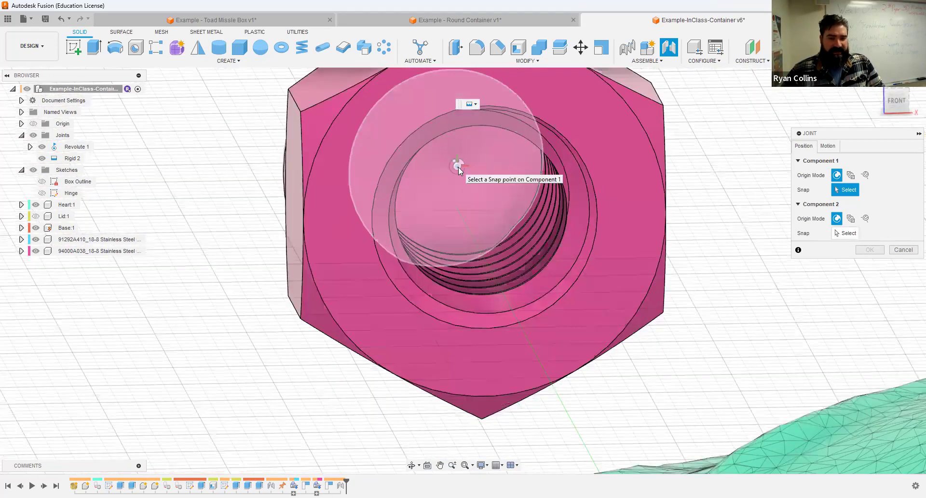
{"action": "left_click", "coordinate": [468, 223]}
Step: Snap the joint's second component to the centre of the screw's threaded end face
{"action": "scroll", "coordinate": [468, 222], "scroll_direction": "down", "scroll_amount": 3}
{"action": "middle_click_drag", "start_coordinate": [439, 222], "coordinate": [439, 247], "text": "shift"}
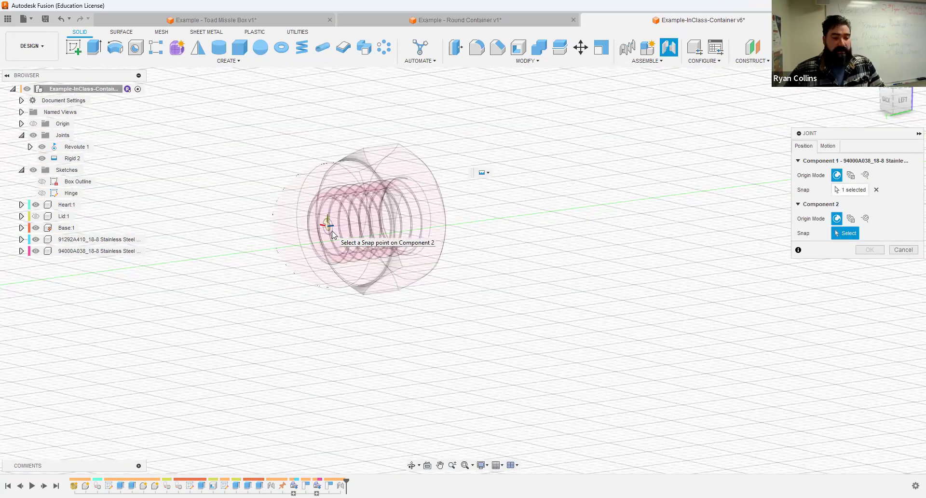
{"action": "scroll", "coordinate": [381, 283], "scroll_direction": "down", "scroll_amount": 8}
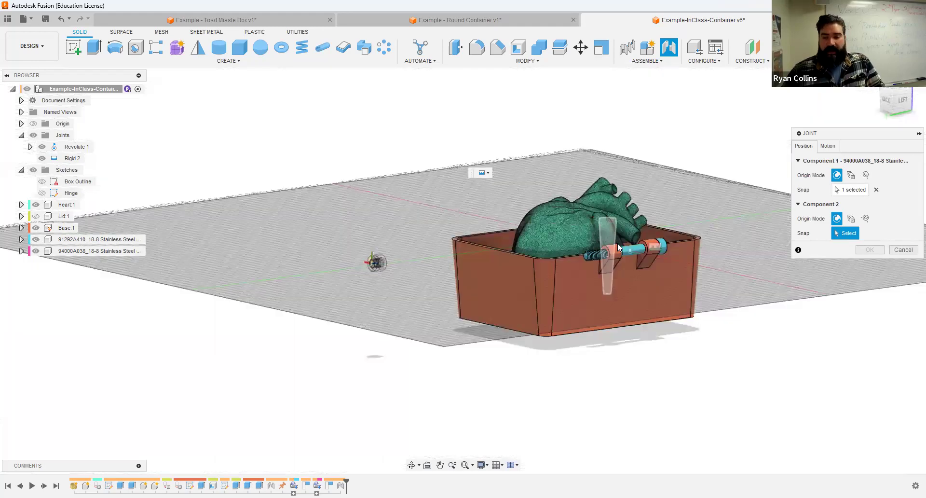
{"action": "scroll", "coordinate": [613, 241], "scroll_direction": "up", "scroll_amount": 9}
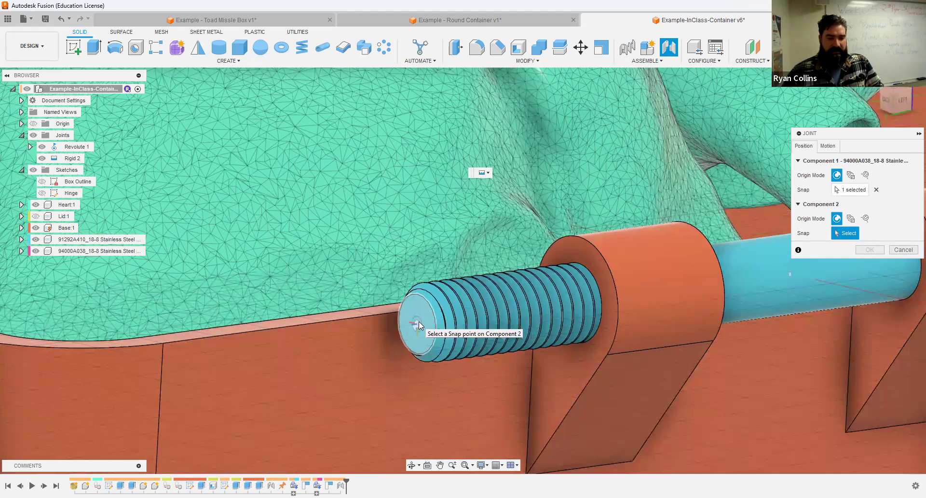
{"action": "left_click", "coordinate": [467, 386]}
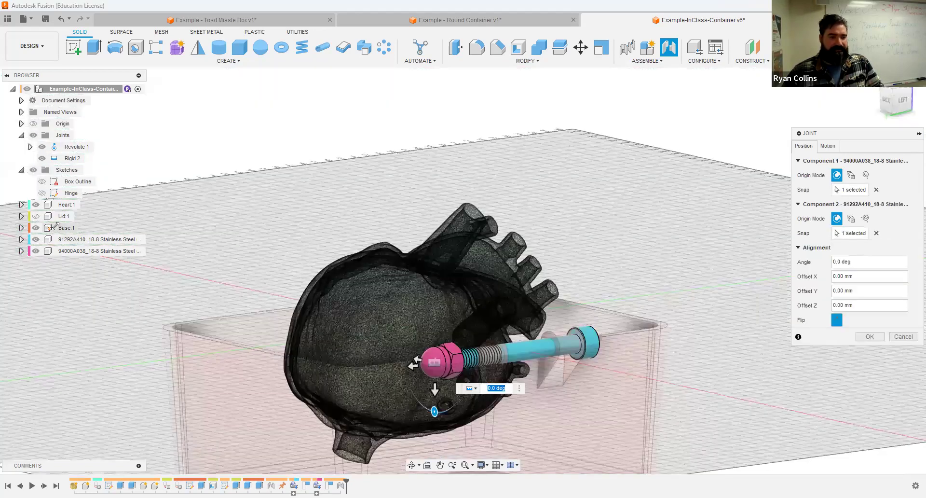
Step: Make the lid visible again and create the rigid joint between the cap nut and the screw
{"action": "left_click", "coordinate": [35, 216]}
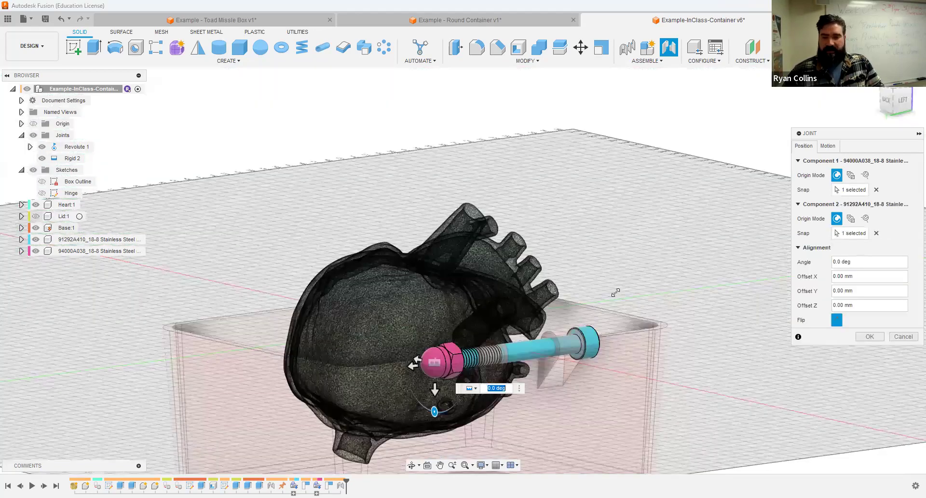
{"action": "left_click", "coordinate": [869, 336]}
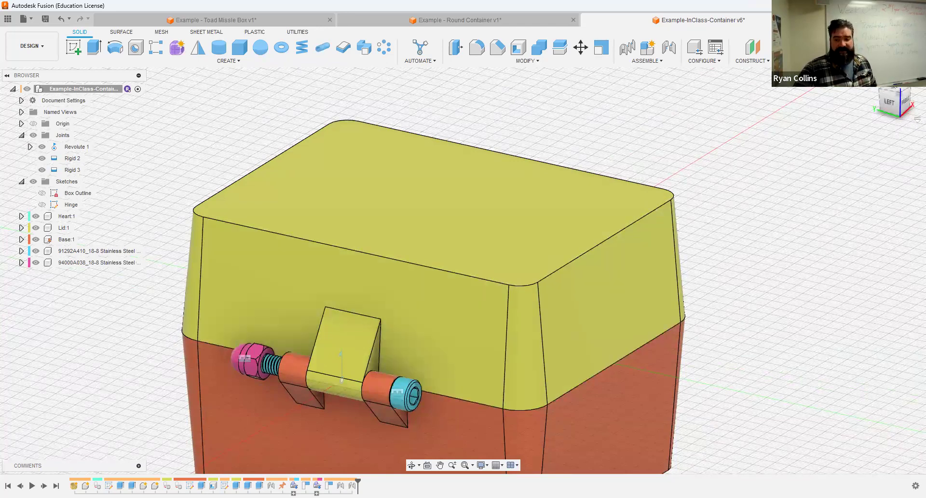
{"action": "left_click", "coordinate": [879, 90]}
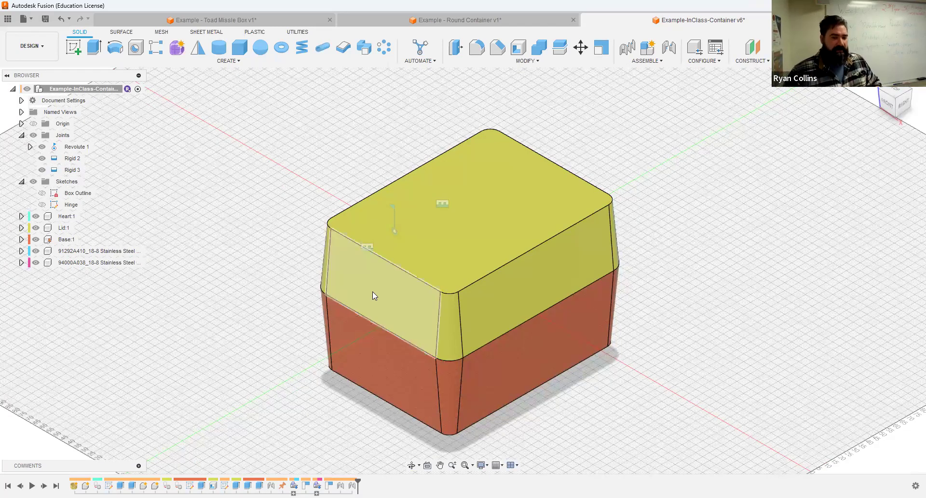
{"action": "middle_click_drag", "start_coordinate": [314, 306], "coordinate": [344, 288], "text": "shift"}
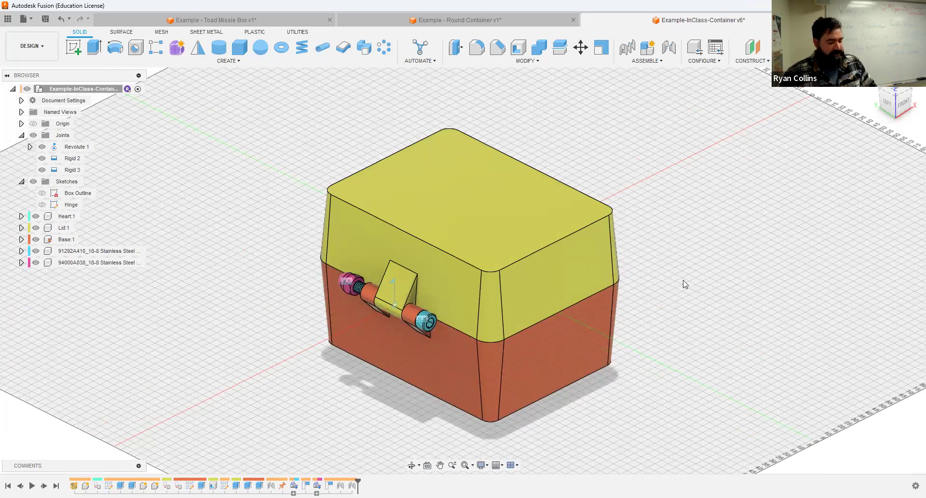
{"action": "middle_click_drag", "start_coordinate": [665, 265], "coordinate": [456, 277], "text": "shift"}
{"action": "left_click_drag", "start_coordinate": [456, 277], "coordinate": [864, 206]}
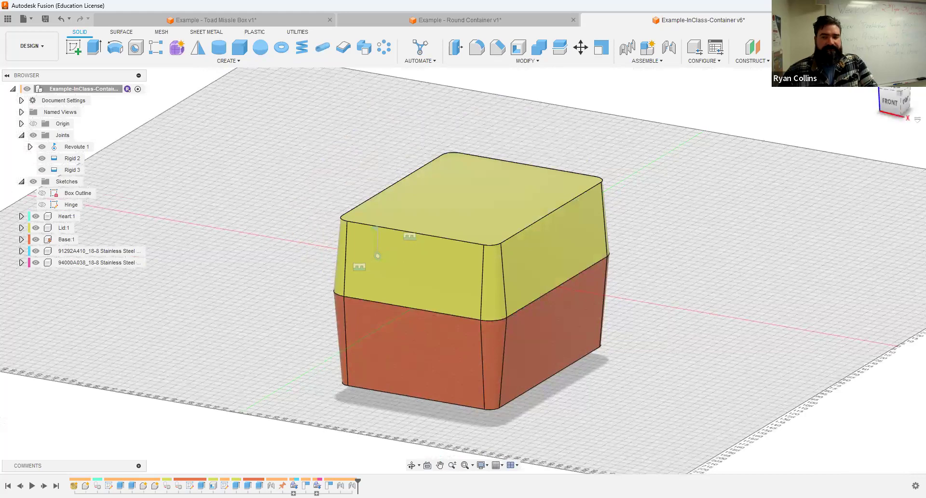
{"action": "left_click", "coordinate": [871, 80]}
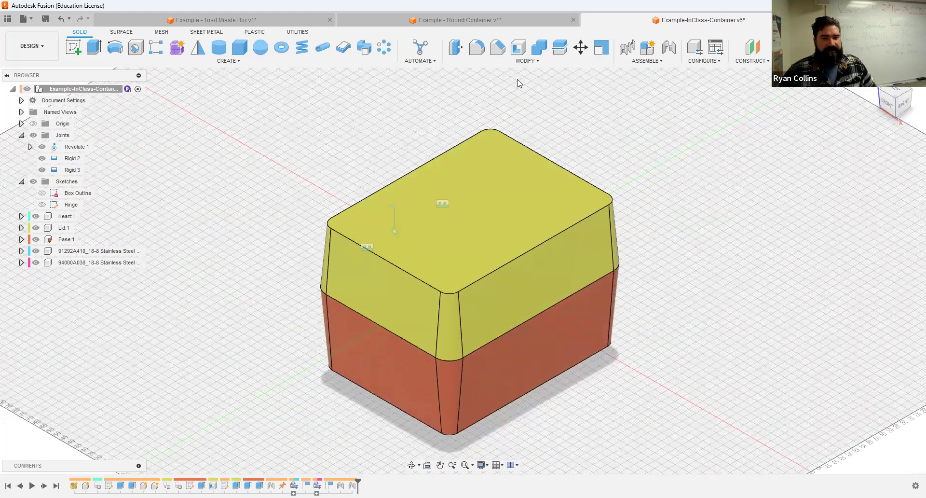